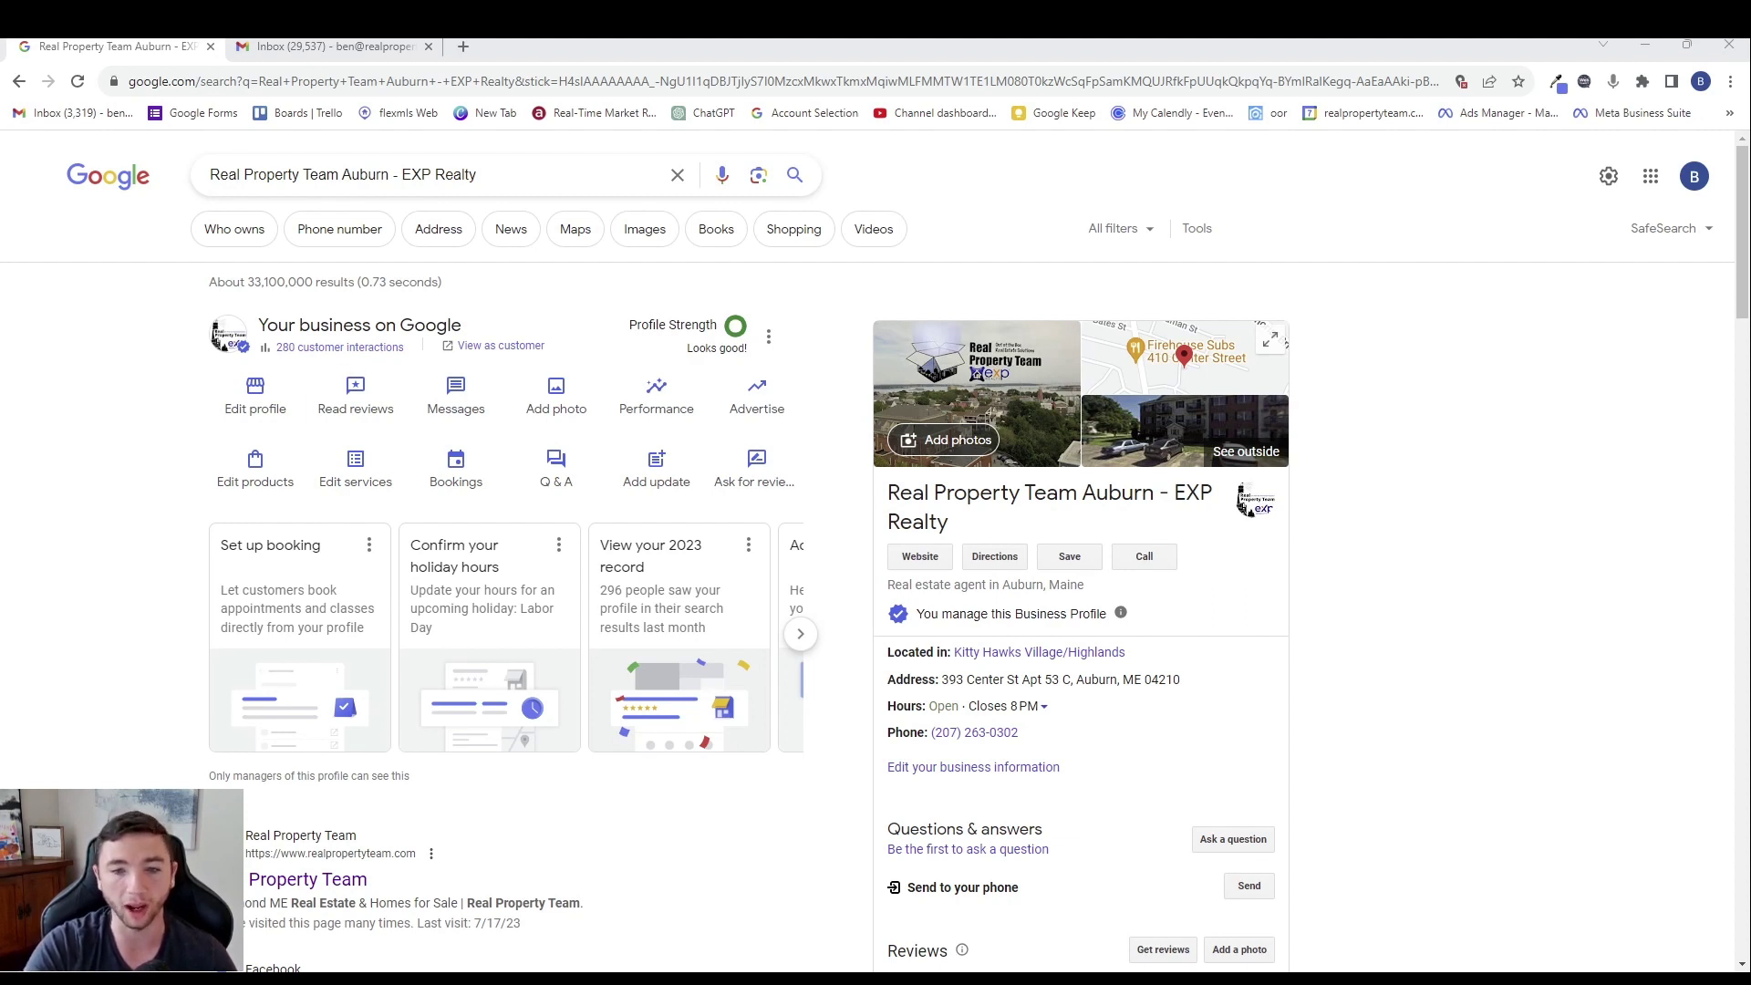
- Open the Real Property Team website from the business listing in a separate browser tab and close the inbox tab
{"action": "scroll", "coordinate": [875, 547], "scroll_direction": "down", "scroll_amount": 1}
{"action": "middle_click", "coordinate": [920, 465]}
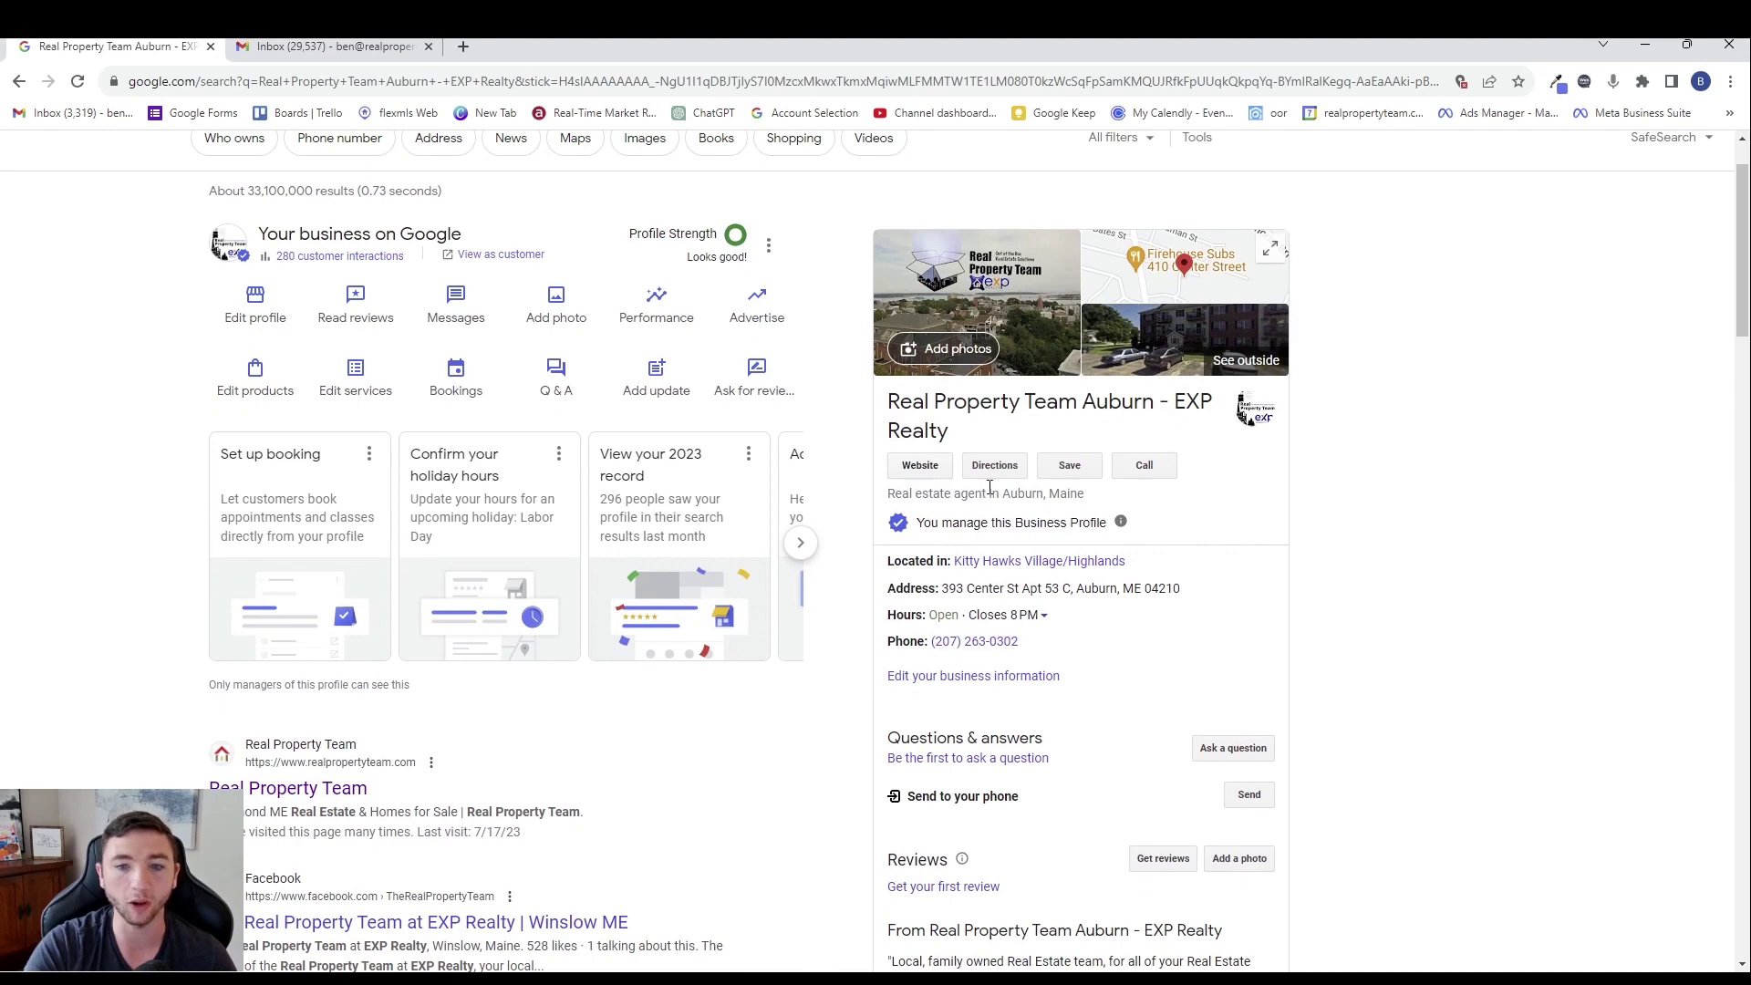
{"action": "left_click", "coordinate": [647, 46]}
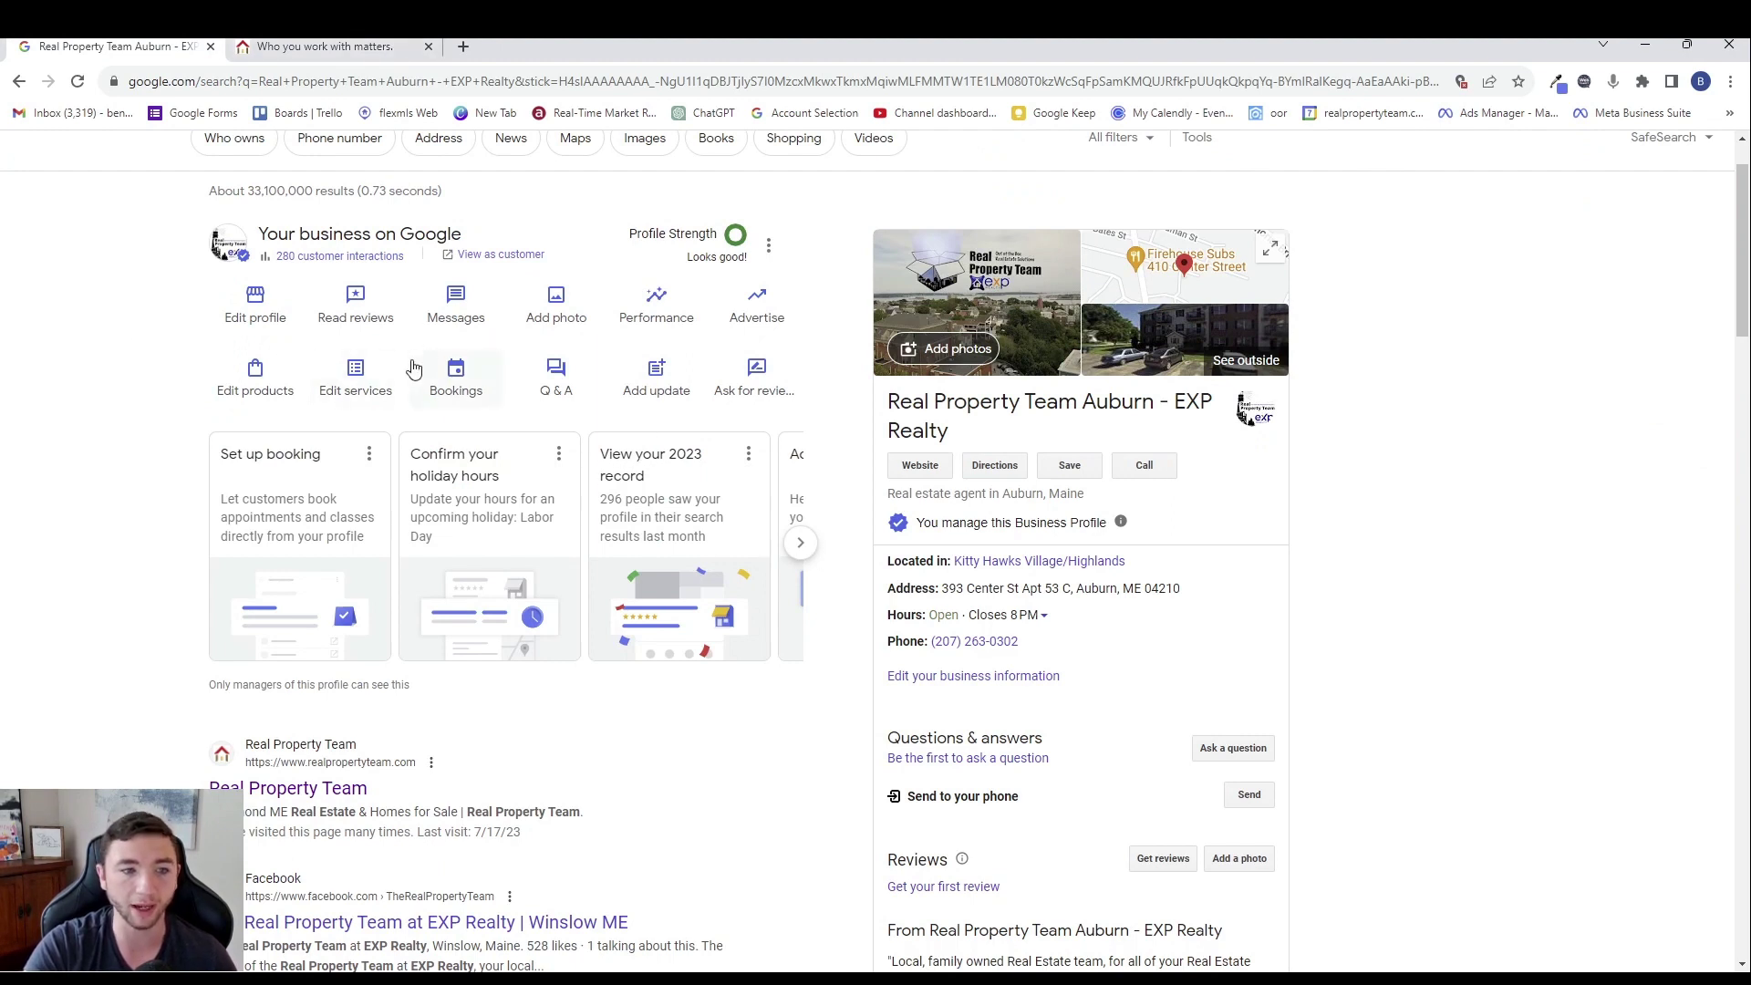
- Open the form for adding a product to the Business Profile, ready for the product name
{"action": "left_click", "coordinate": [258, 381]}
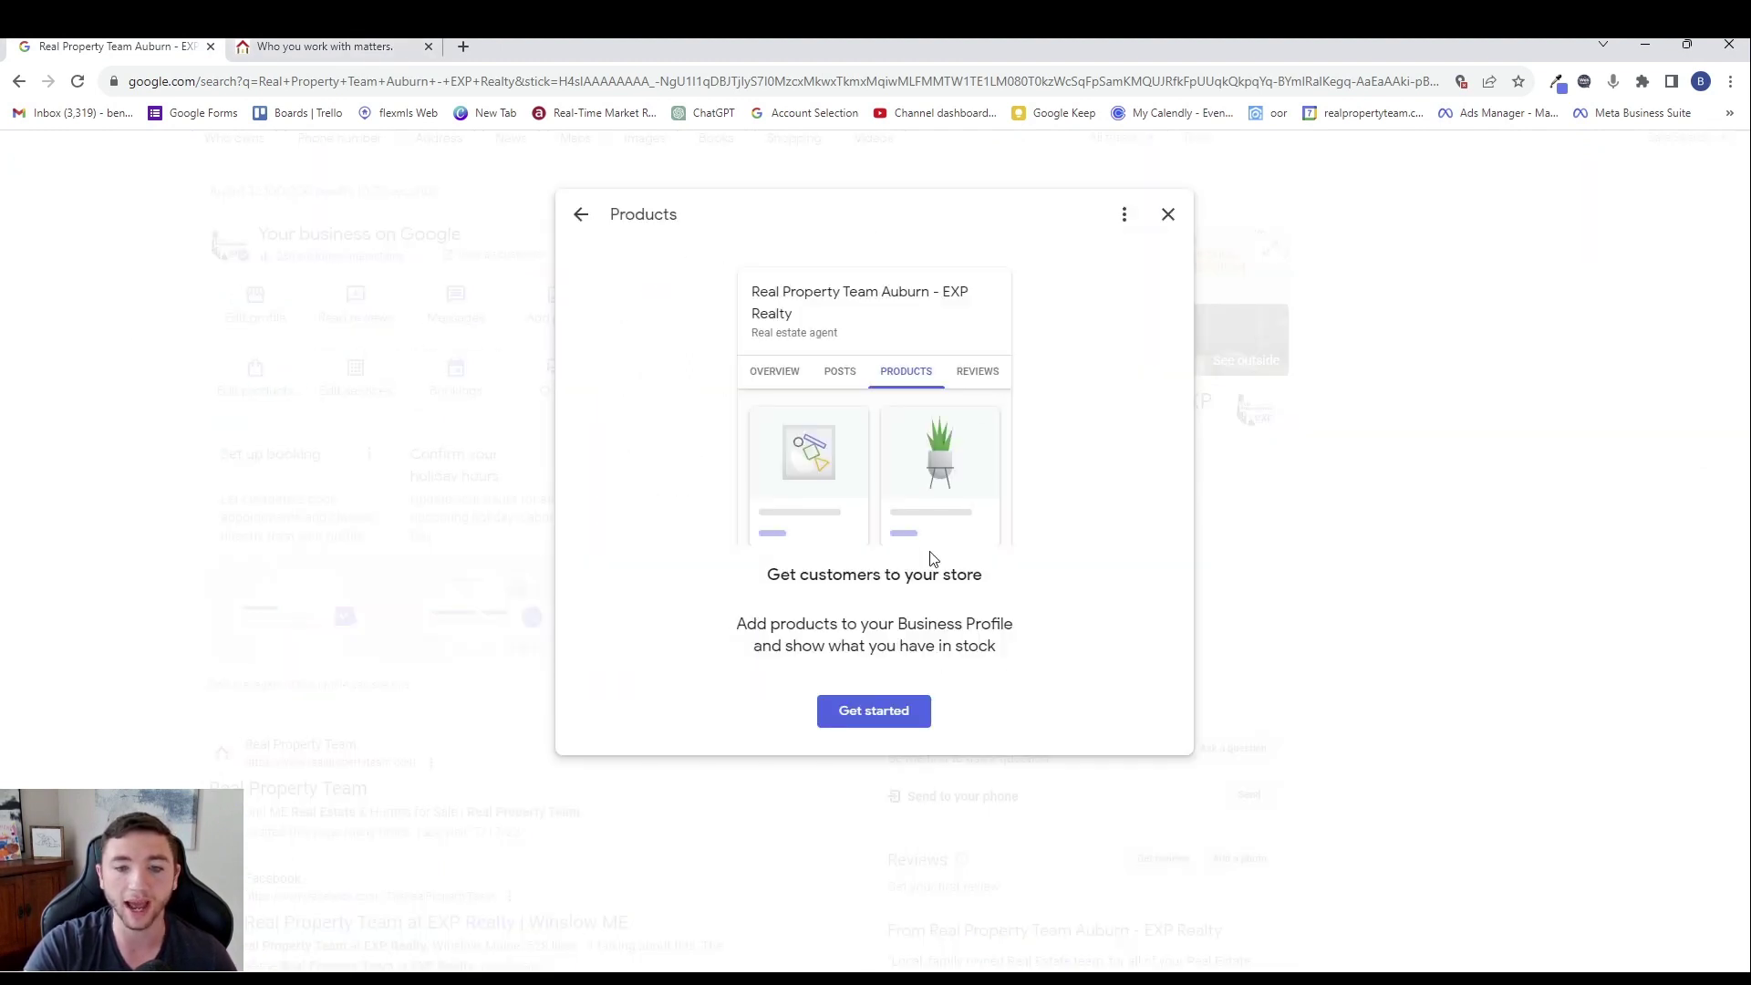
{"action": "left_click", "coordinate": [880, 725]}
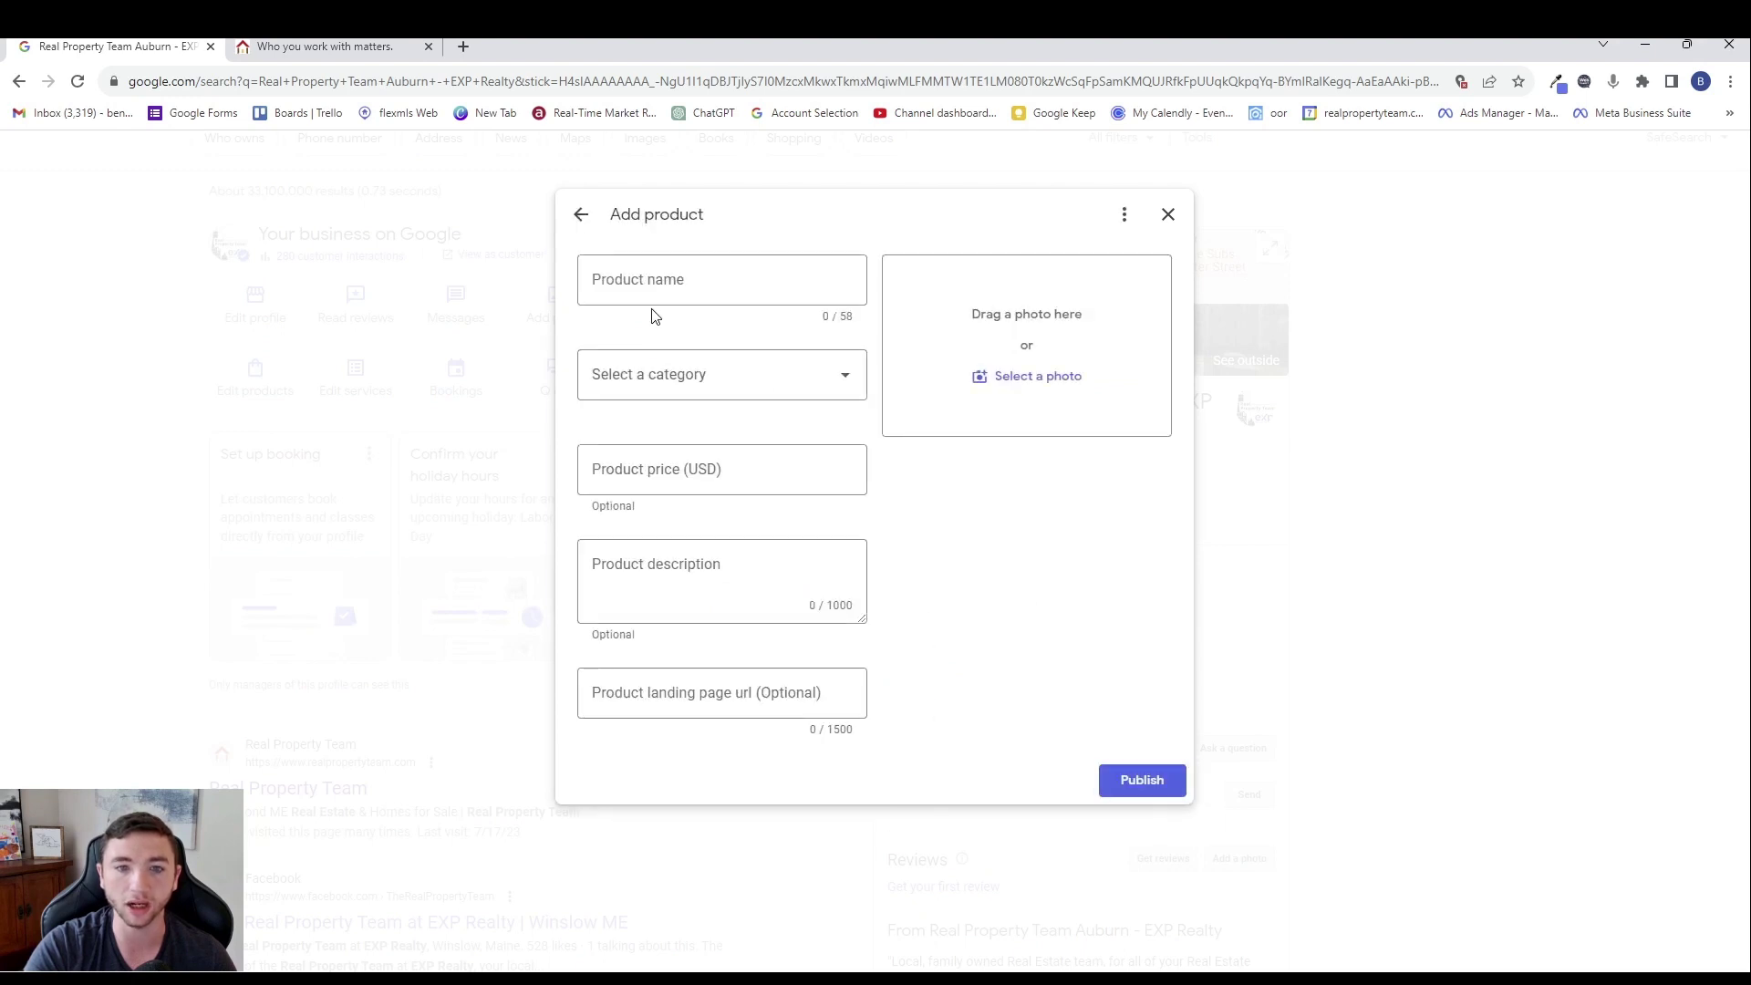
{"action": "left_click", "coordinate": [685, 275]}
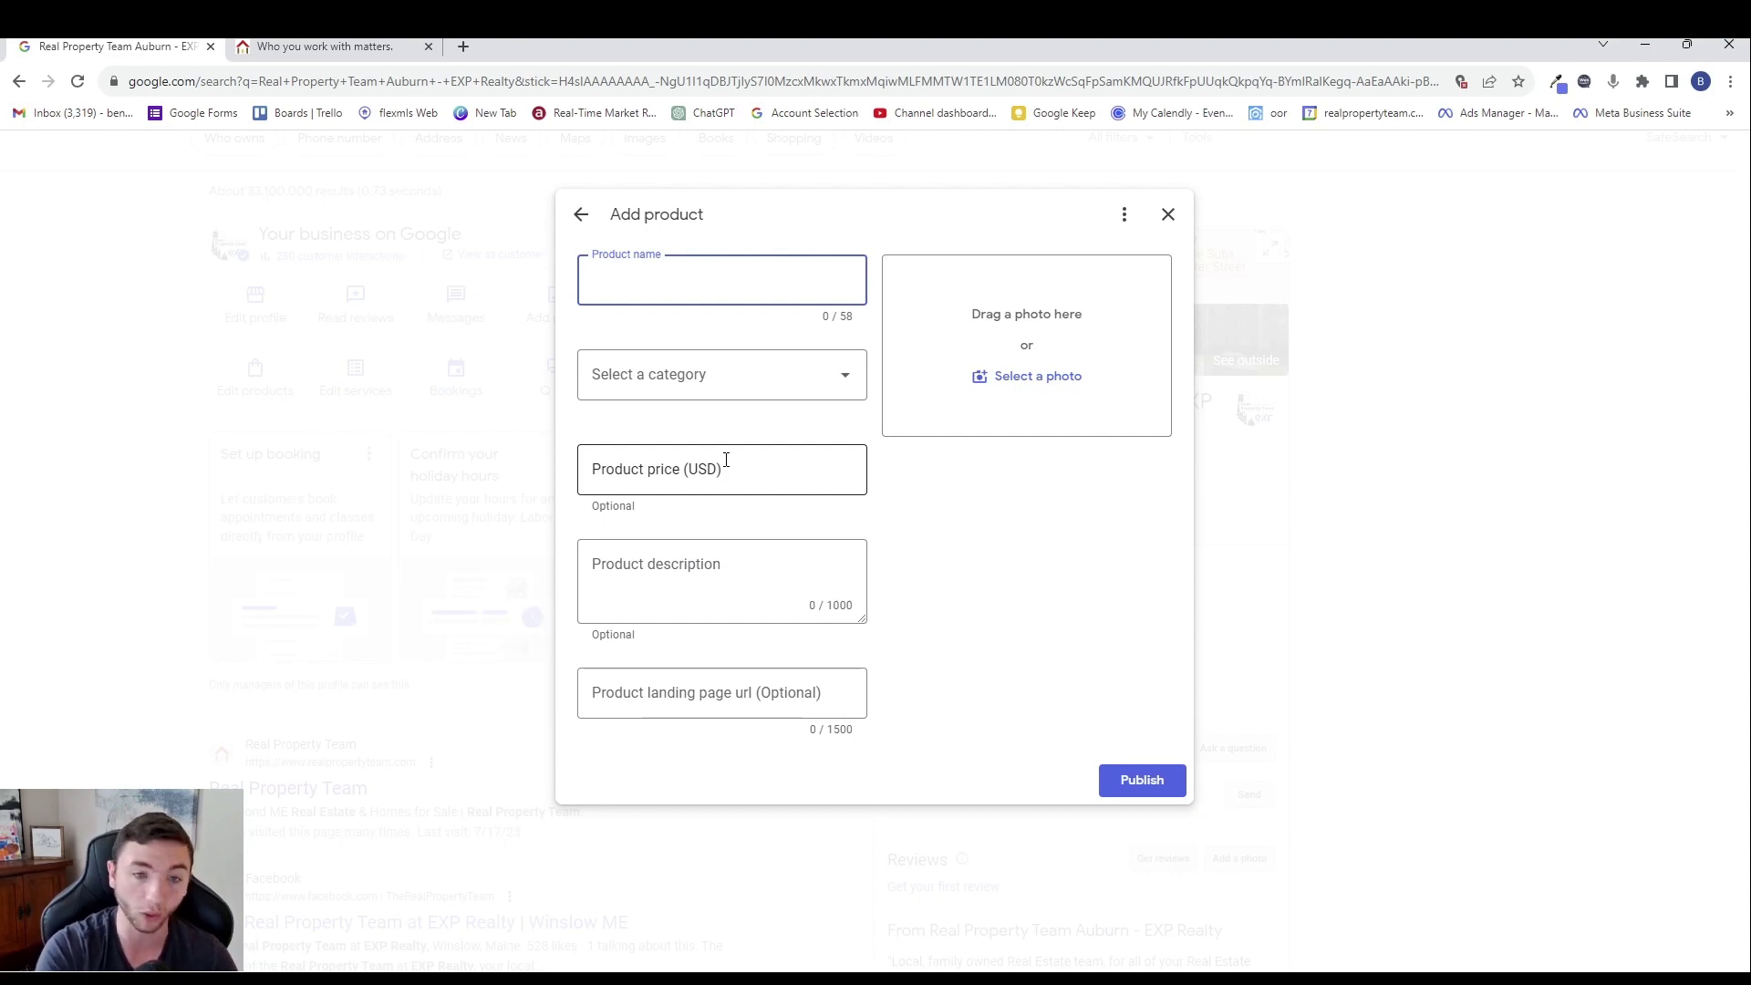
{"action": "type", "text": "Homes"}
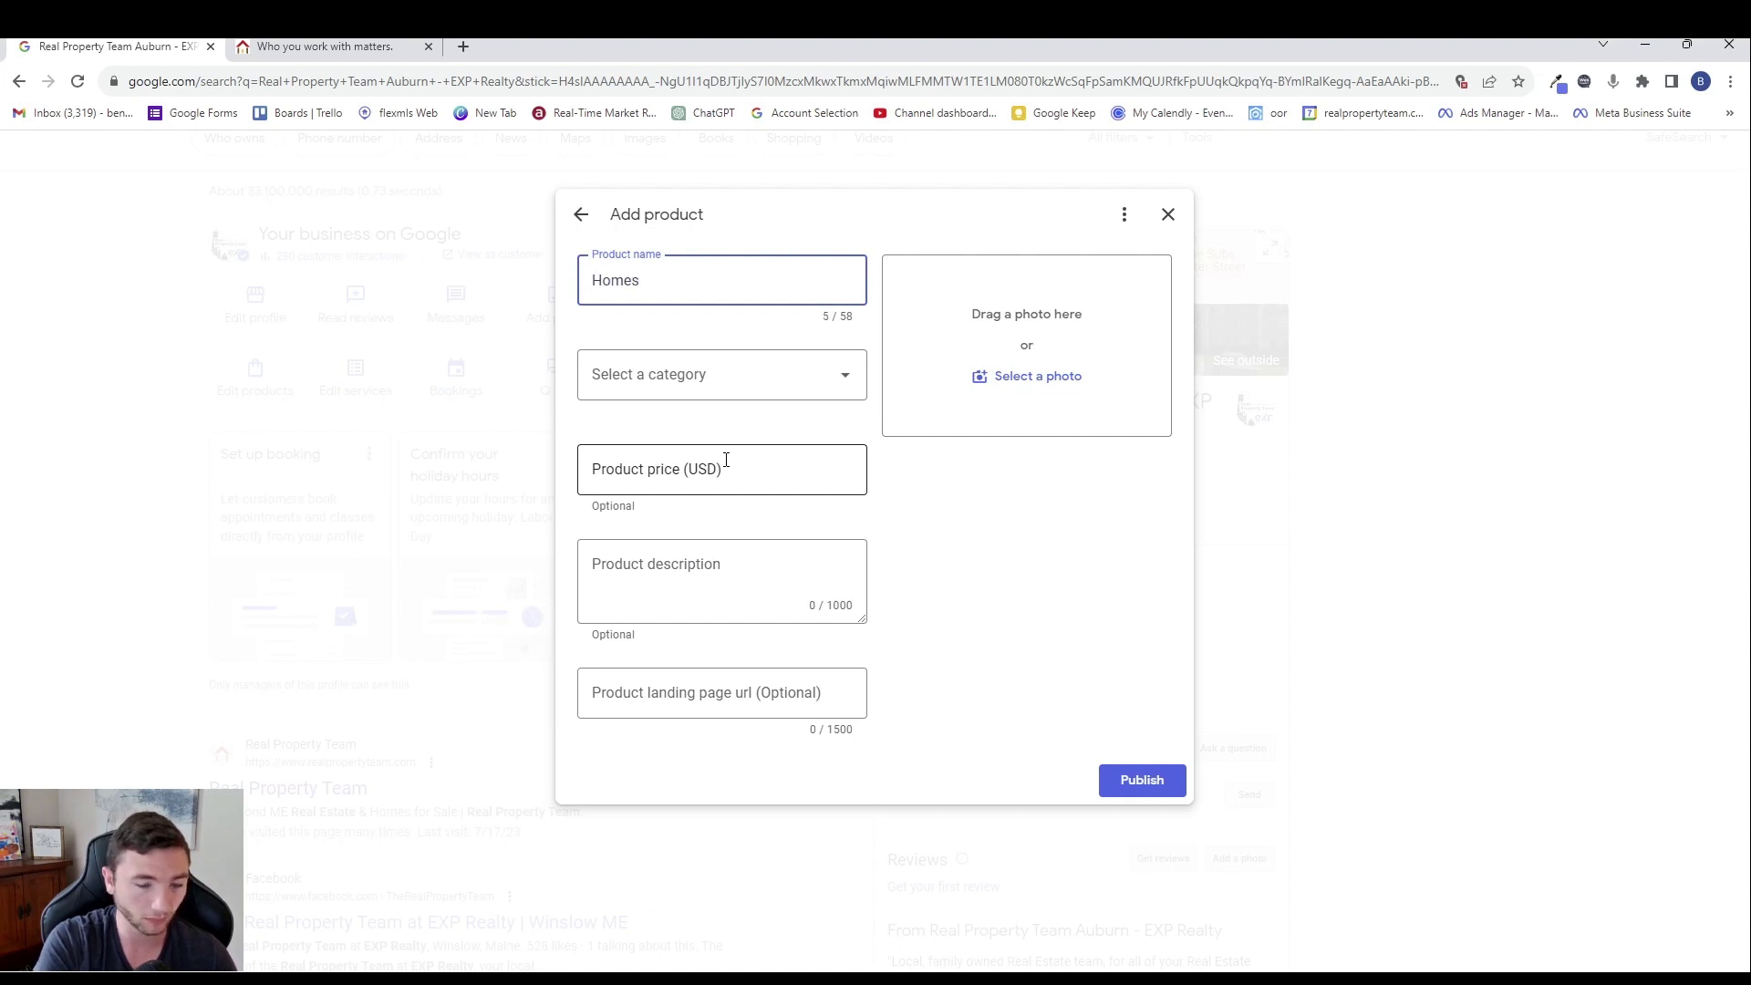
{"action": "key", "text": "BackSpace"}
{"action": "key", "text": "BackSpace"}
{"action": "key", "text": "BackSpace"}
{"action": "key", "text": "BackSpace"}
{"action": "key", "text": "BackSpace"}
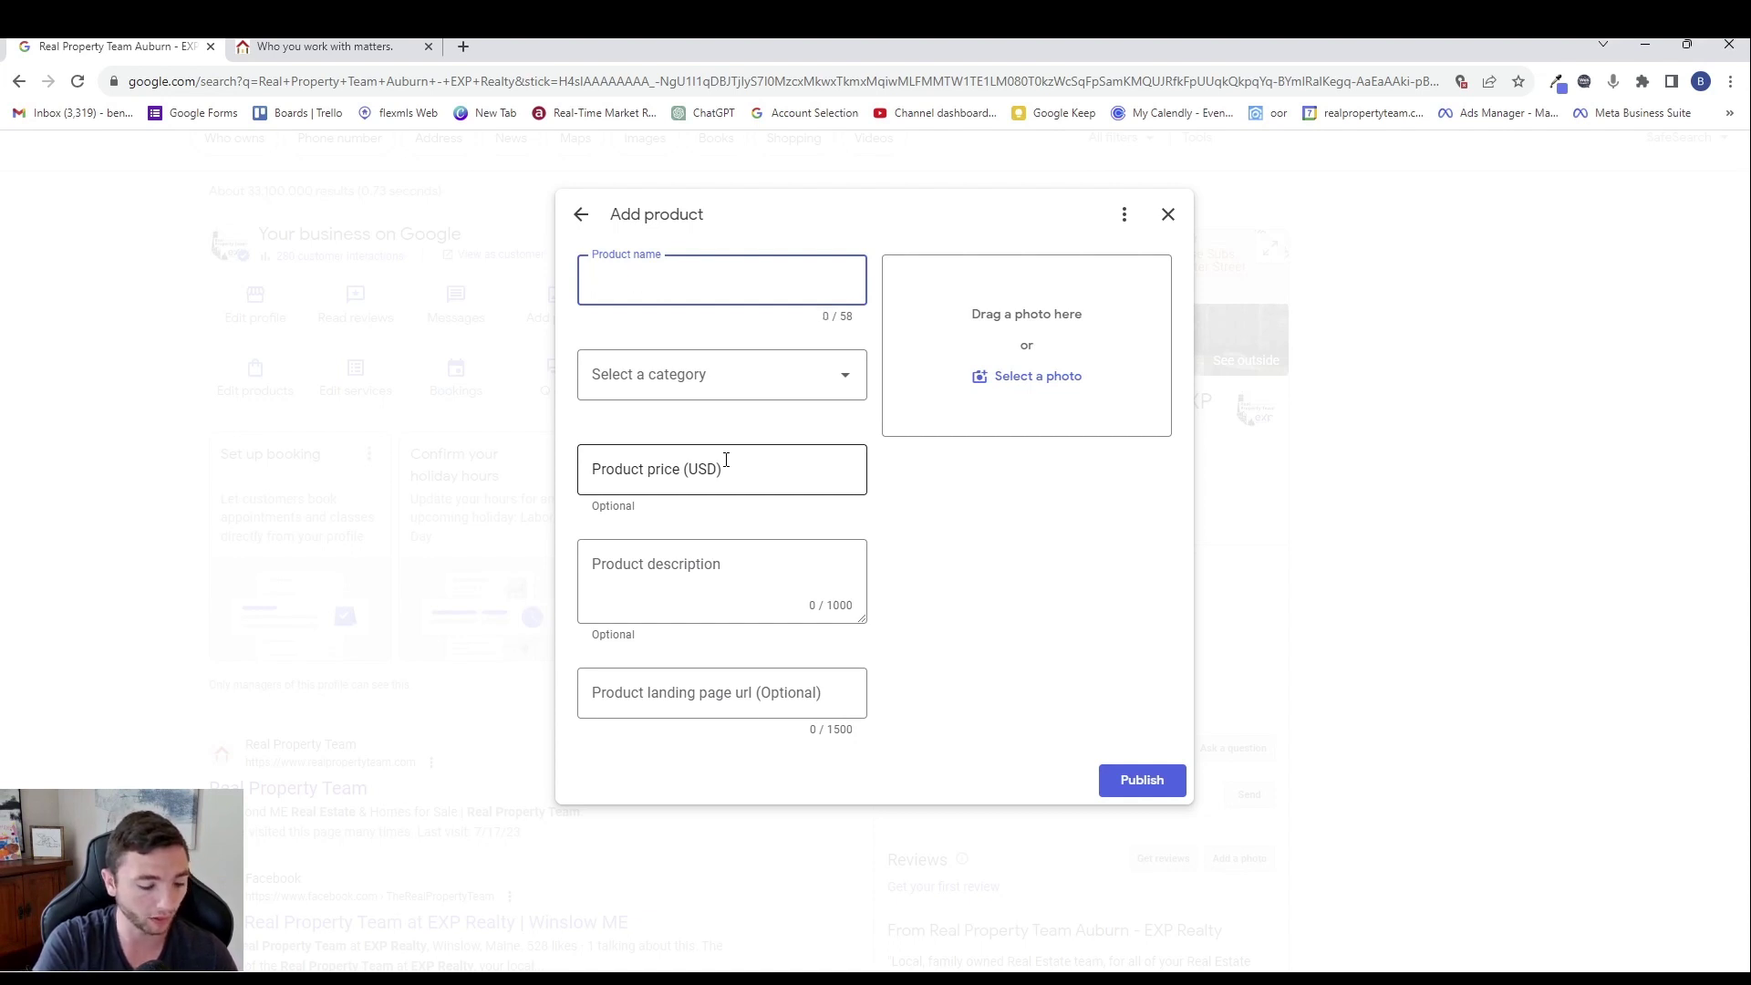
- Name the product "Lewiston, Maine"
{"action": "type", "text": "Lewisto"}
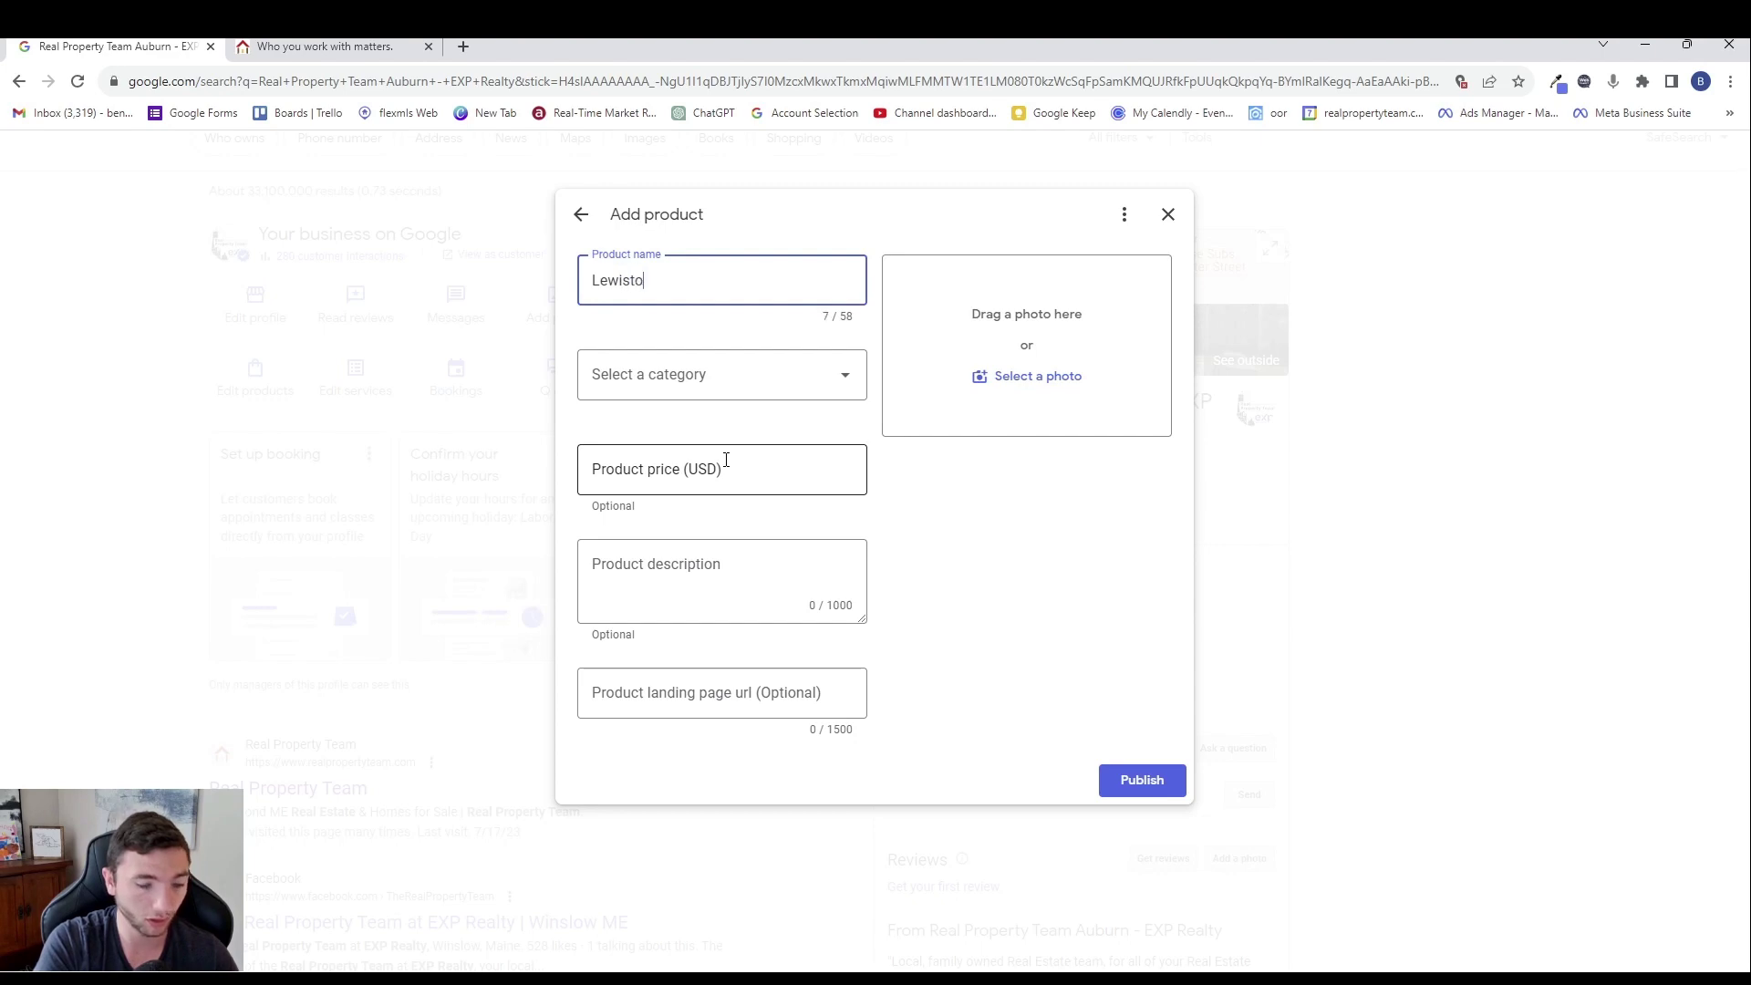
{"action": "type", "text": "n,"}
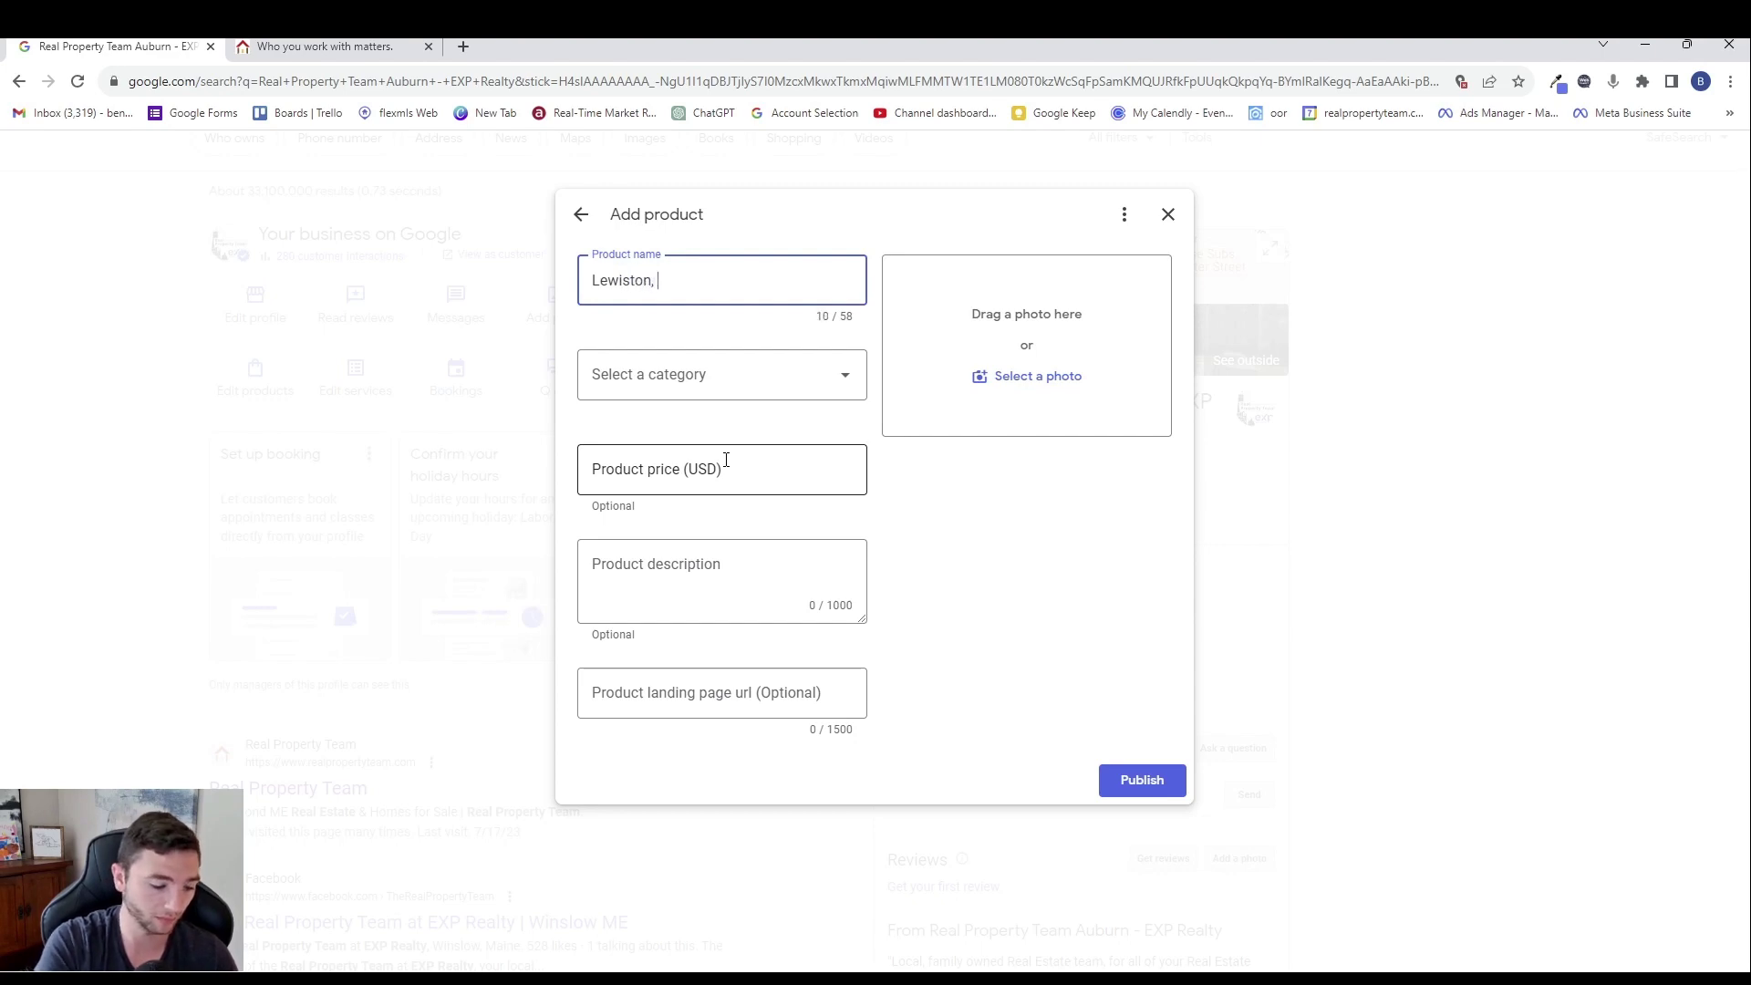
{"action": "type", "text": " a"}
{"action": "type", "text": "MA"}
{"action": "key", "text": "BackSpace"}
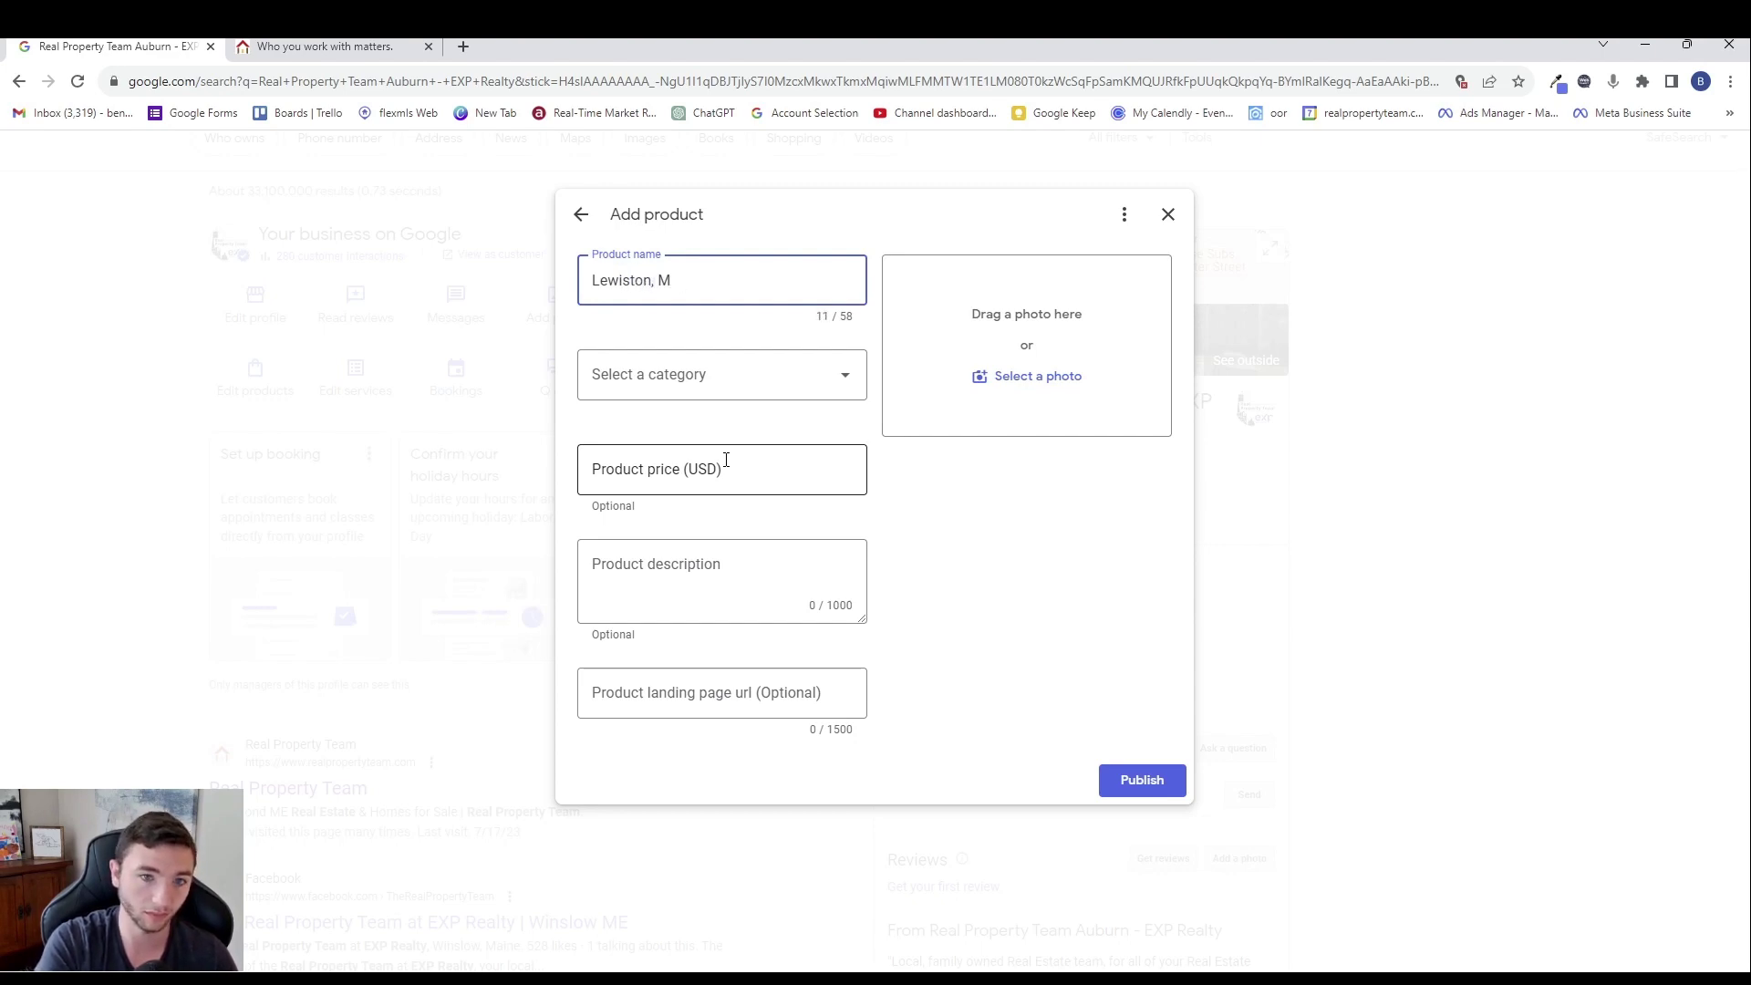
{"action": "type", "text": "aine"}
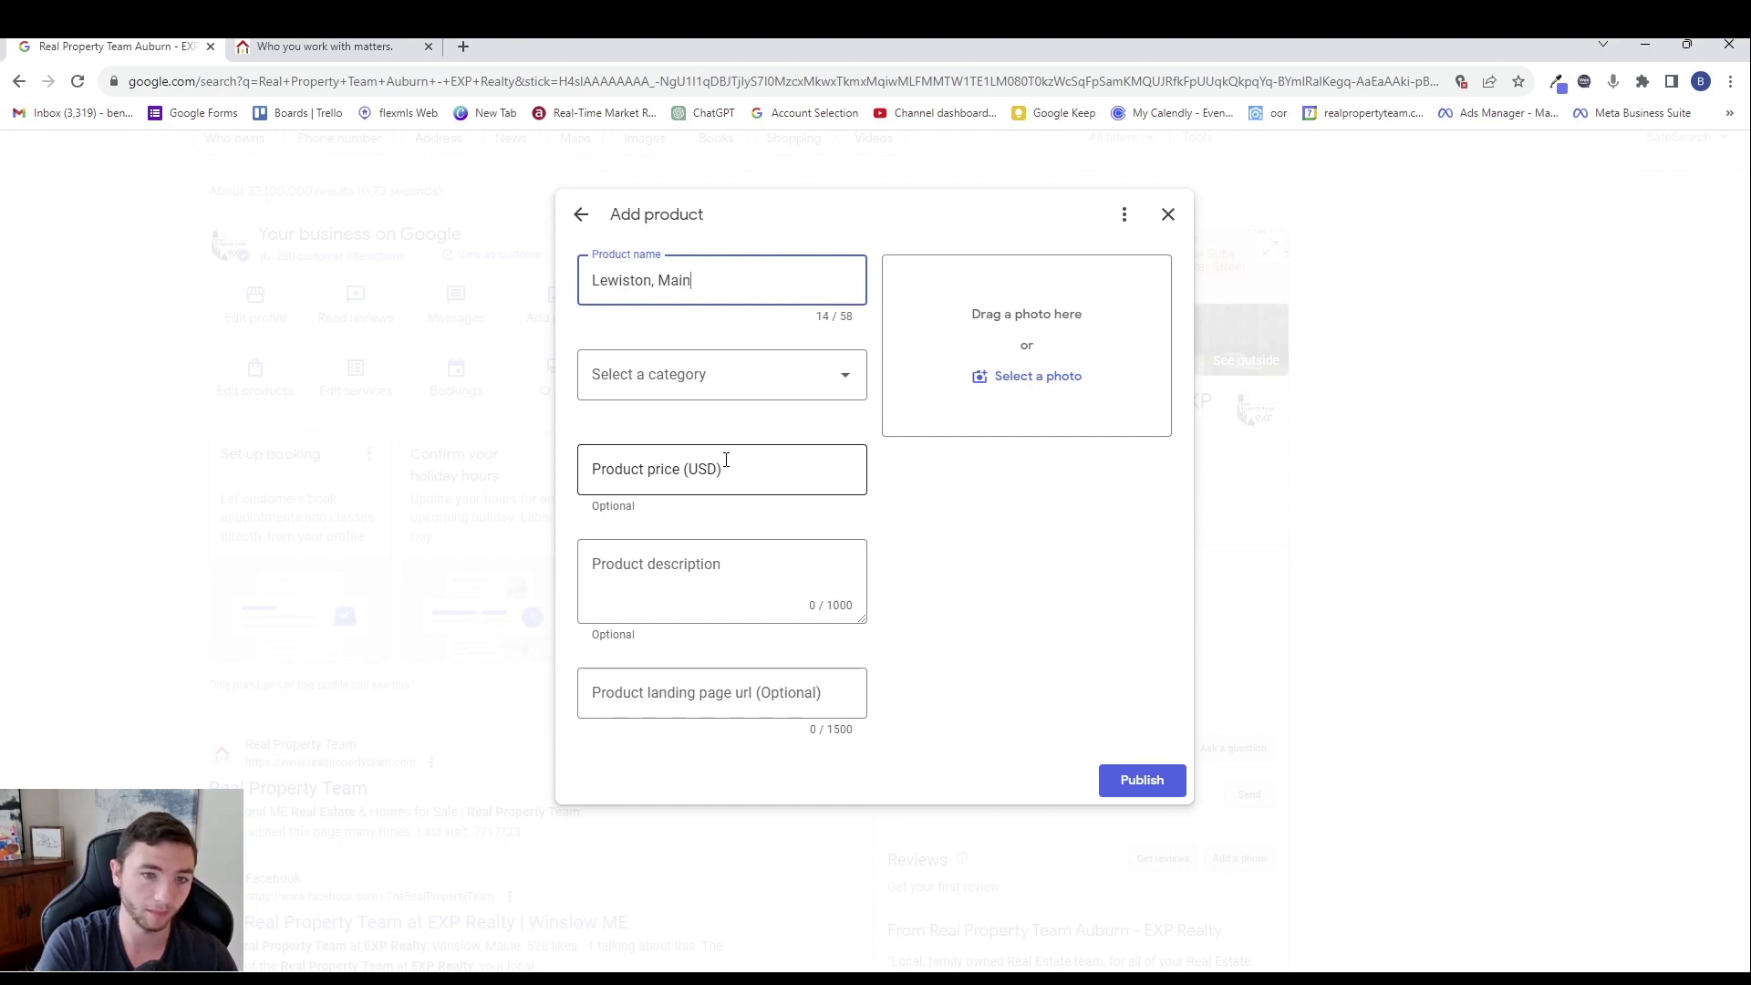
- Create a new product category named "Homes For Sale" for this product
{"action": "left_click", "coordinate": [727, 381]}
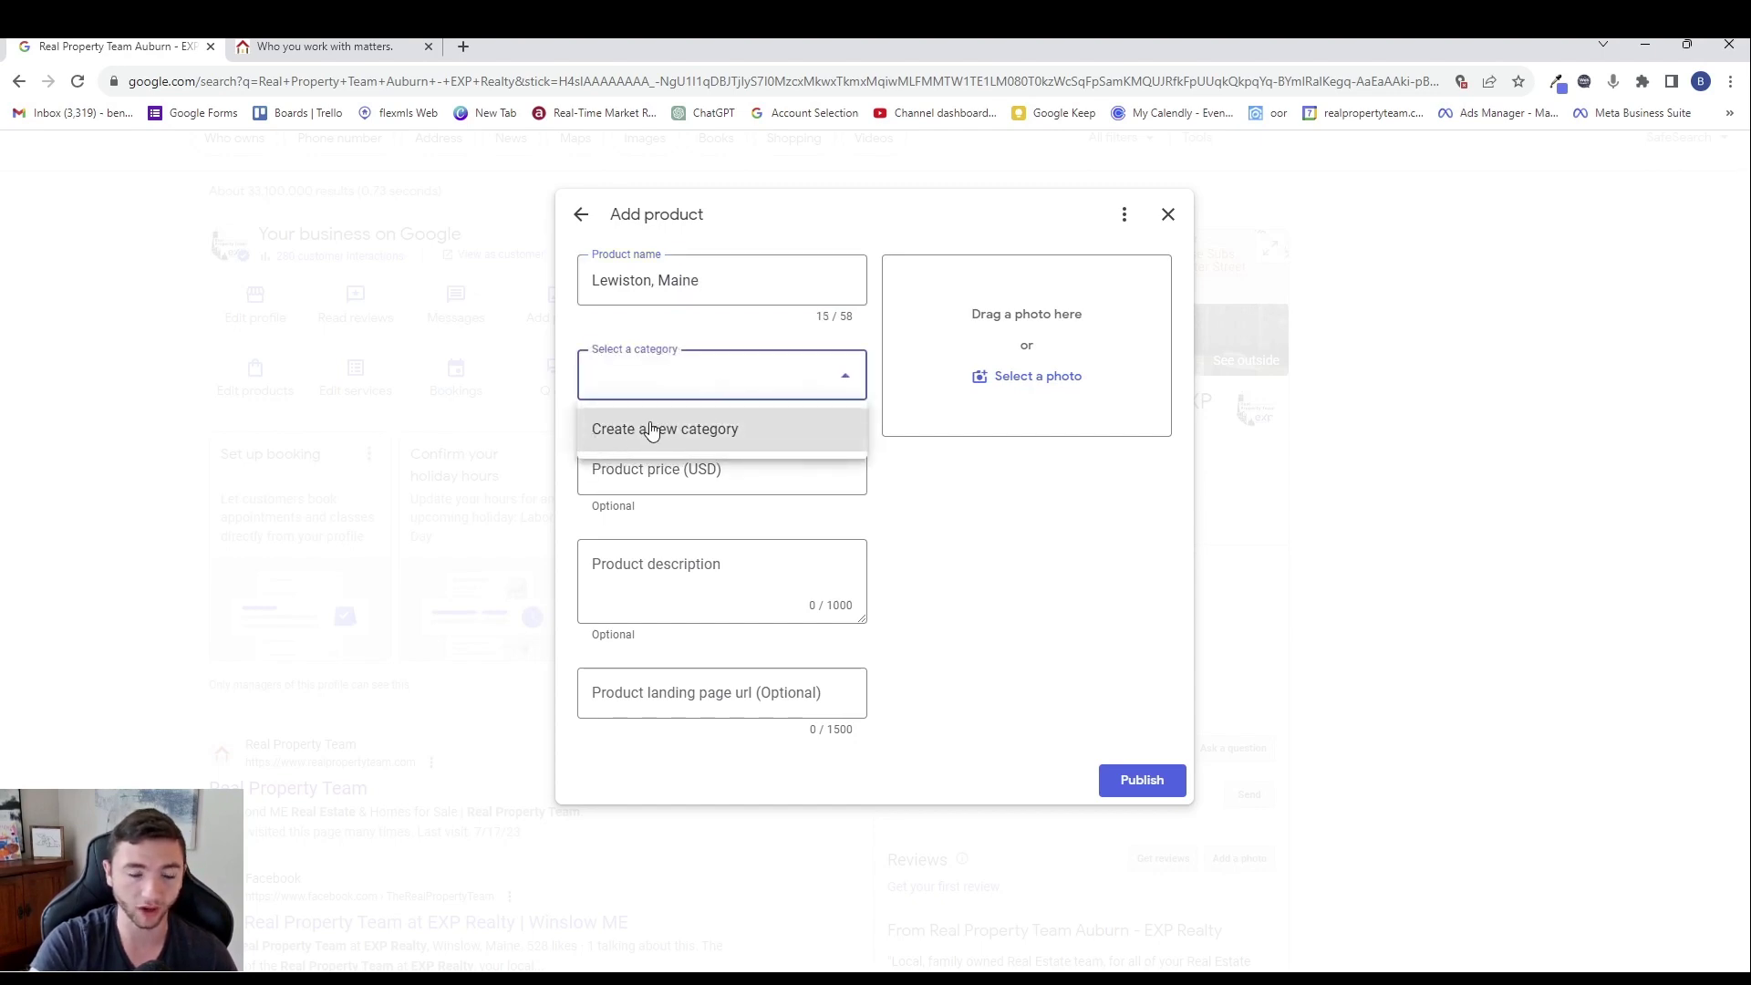
{"action": "left_click", "coordinate": [652, 432]}
{"action": "left_click", "coordinate": [674, 443]}
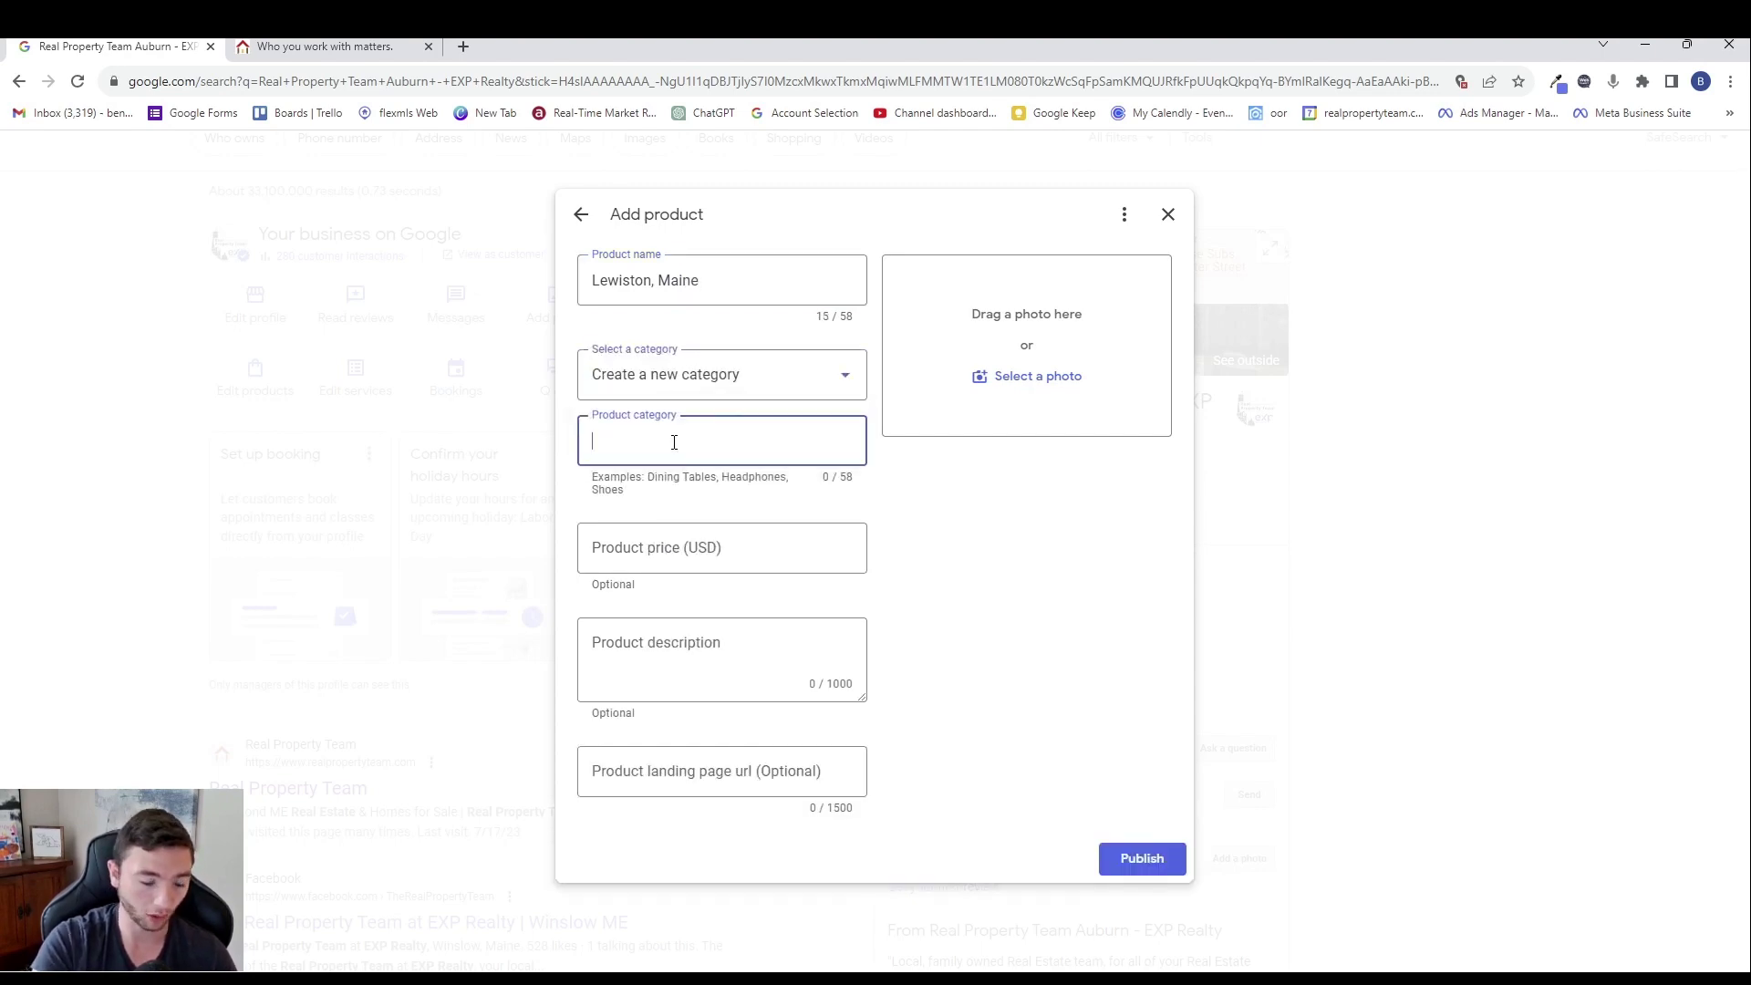
{"action": "type", "text": "H"}
{"action": "key", "text": "BackSpace"}
{"action": "type", "text": "Ho"}
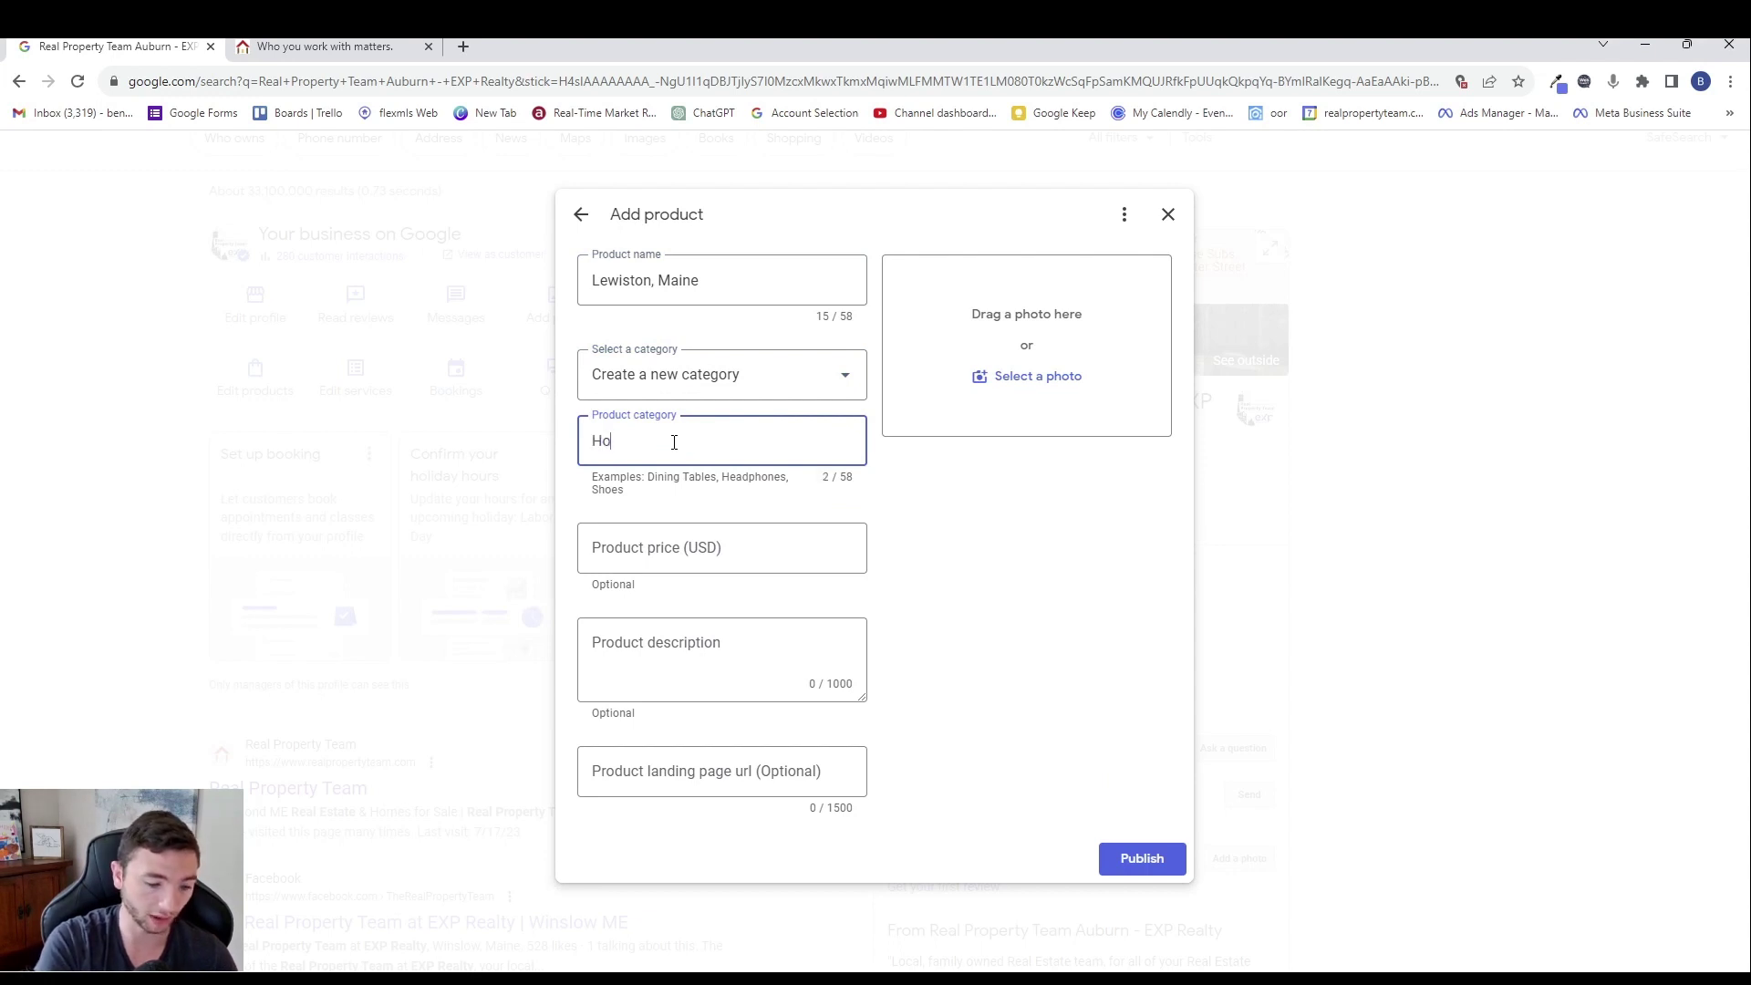
{"action": "type", "text": "mes For Sa"}
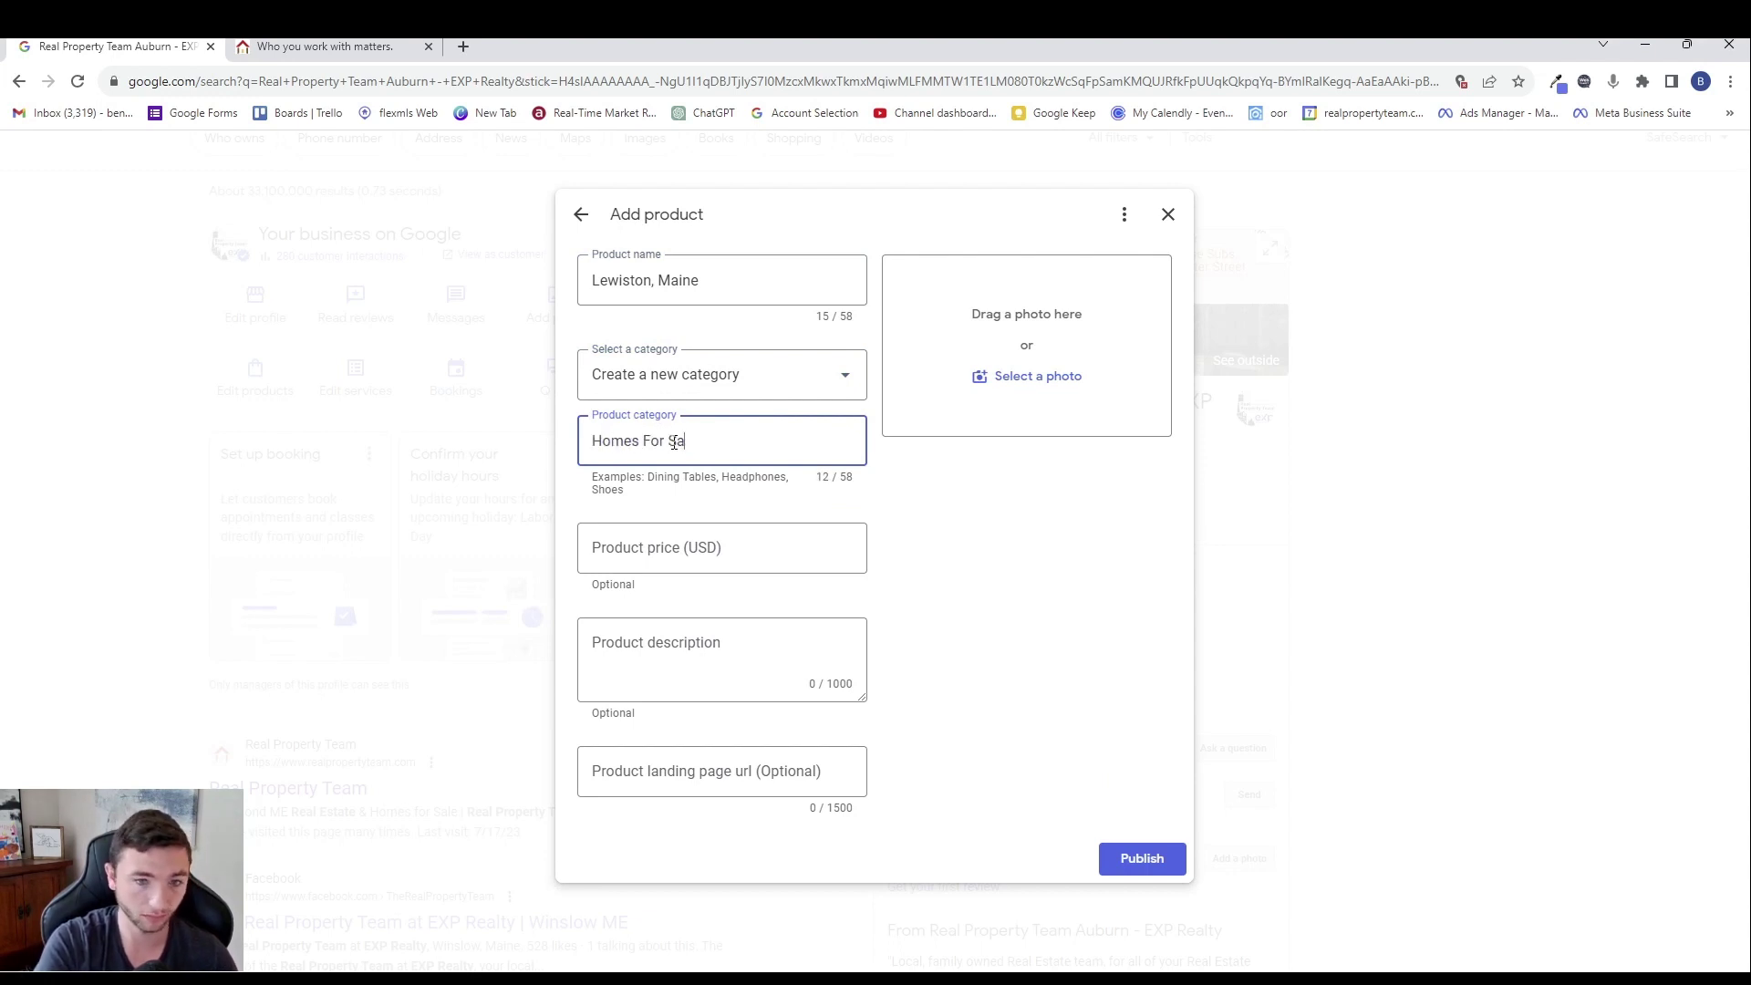
{"action": "type", "text": "ll"}
{"action": "type", "text": "e"}
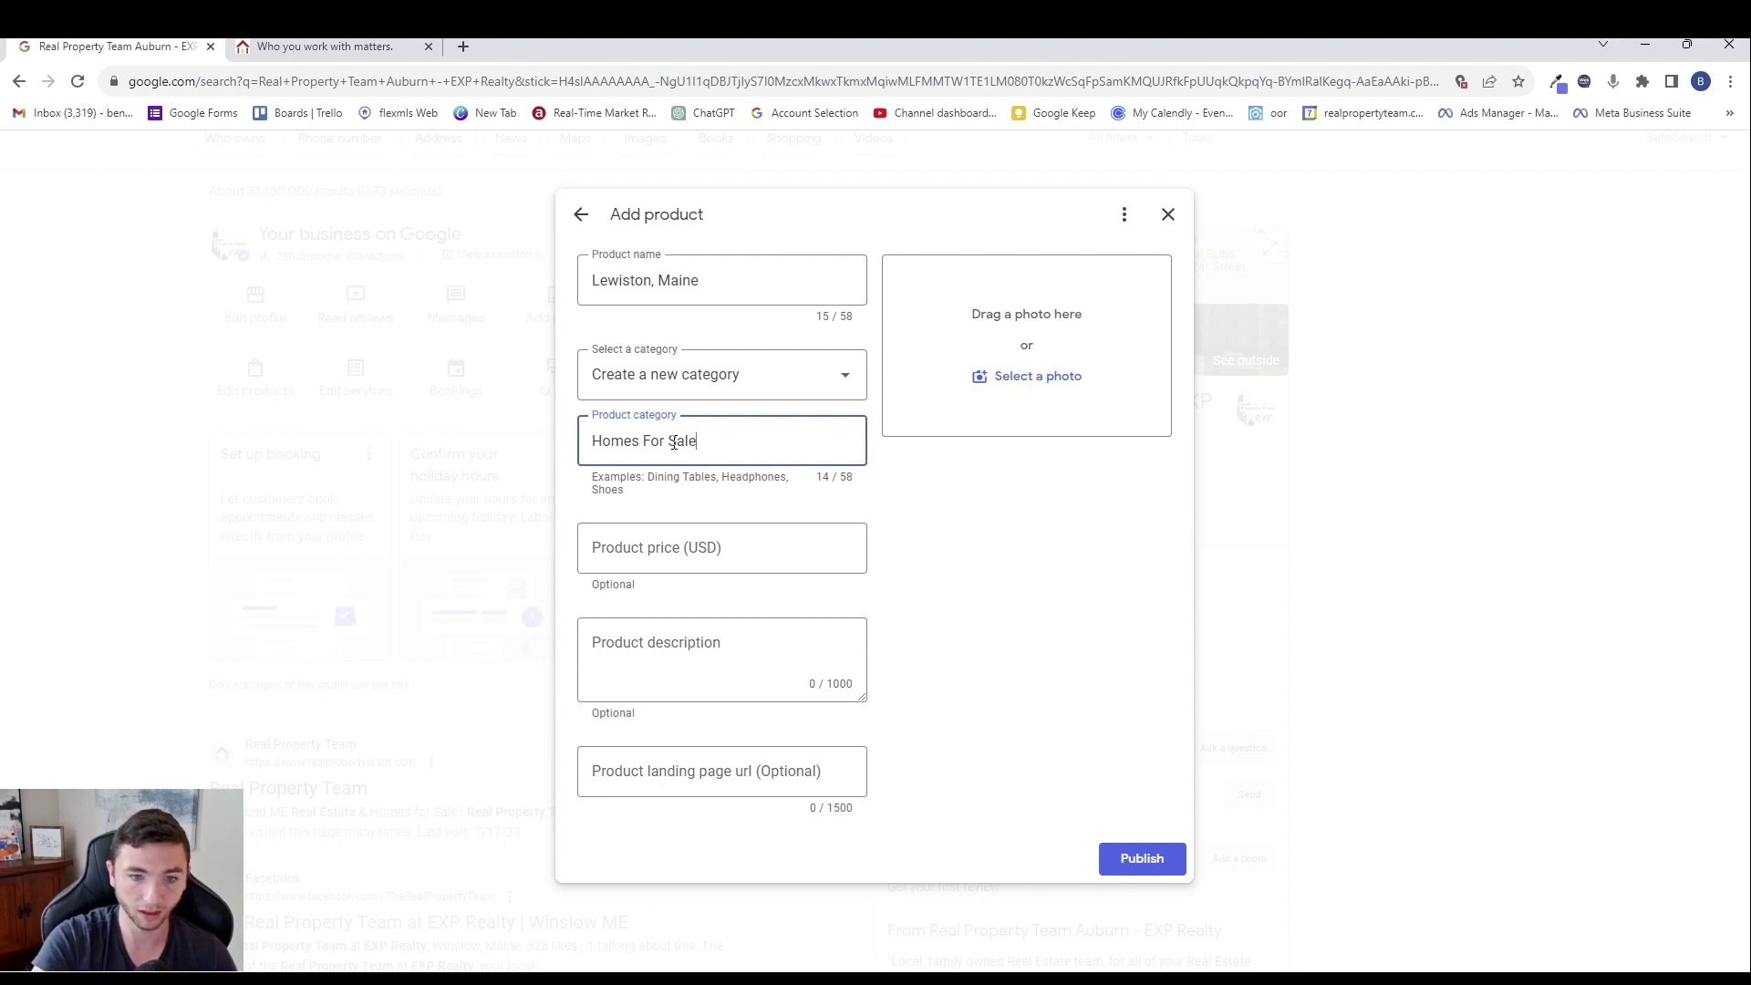
- Set the product description to "Search all homes for sale in Lewiston Maine. And Schedule showing with an Agent."
{"action": "left_click", "coordinate": [672, 551]}
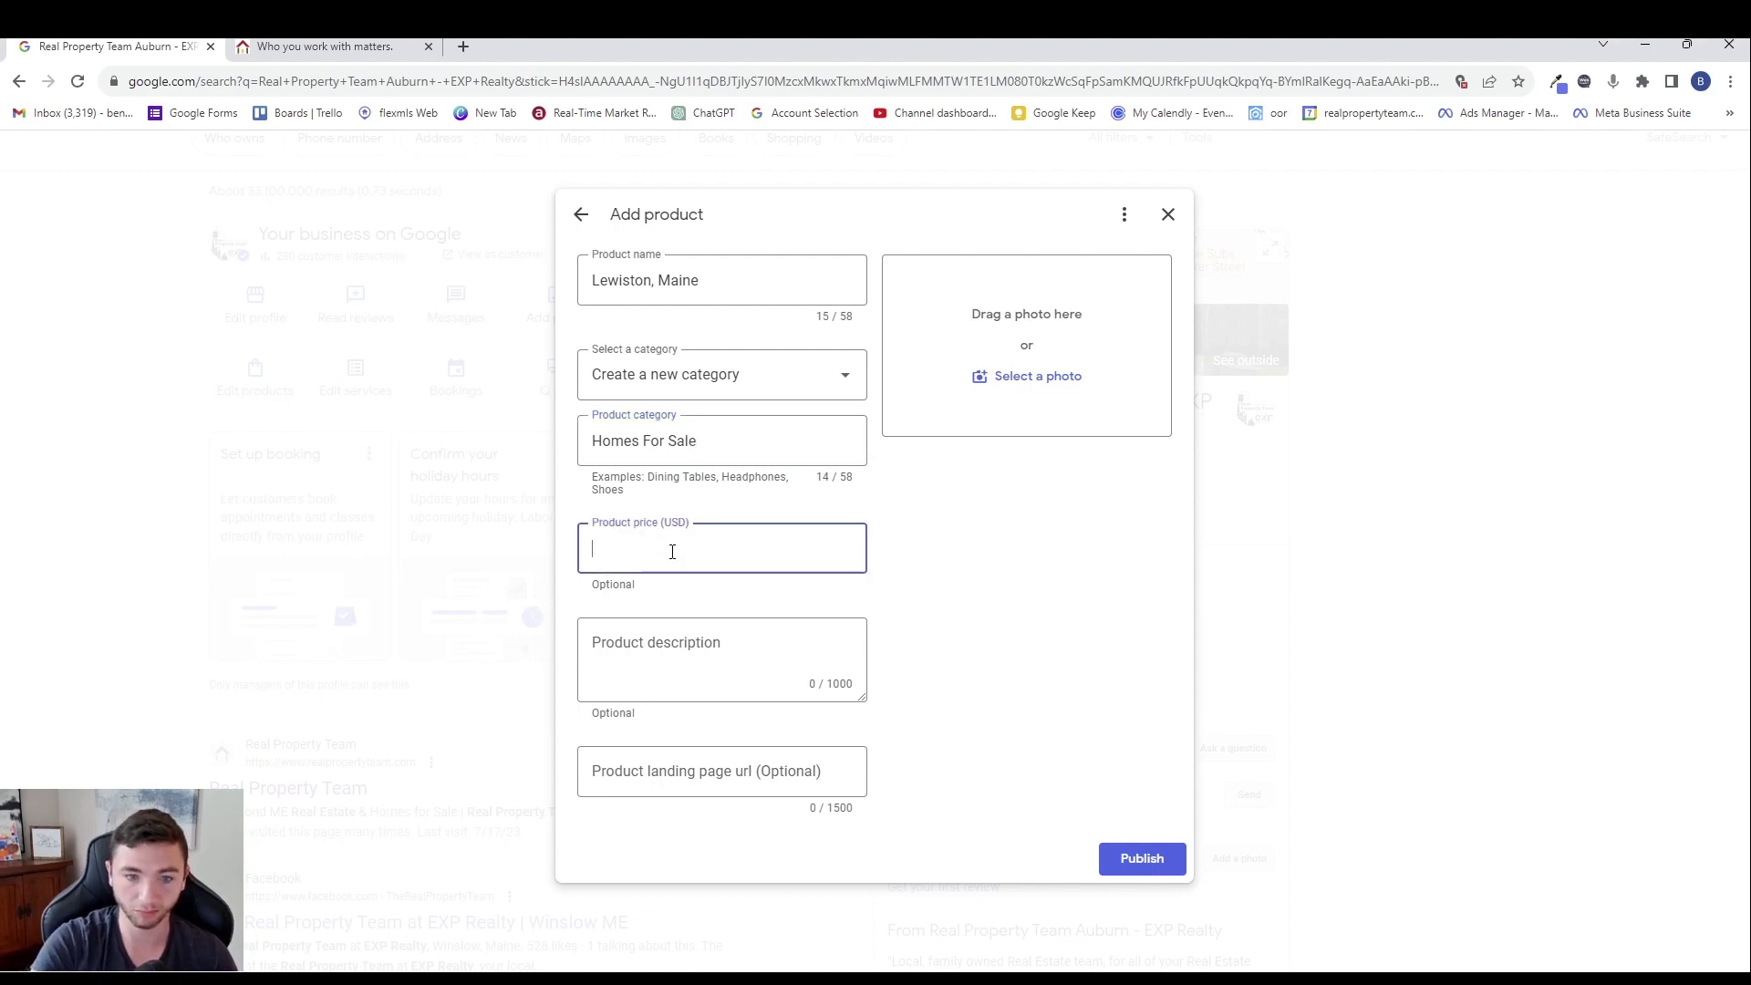
{"action": "left_click", "coordinate": [700, 640]}
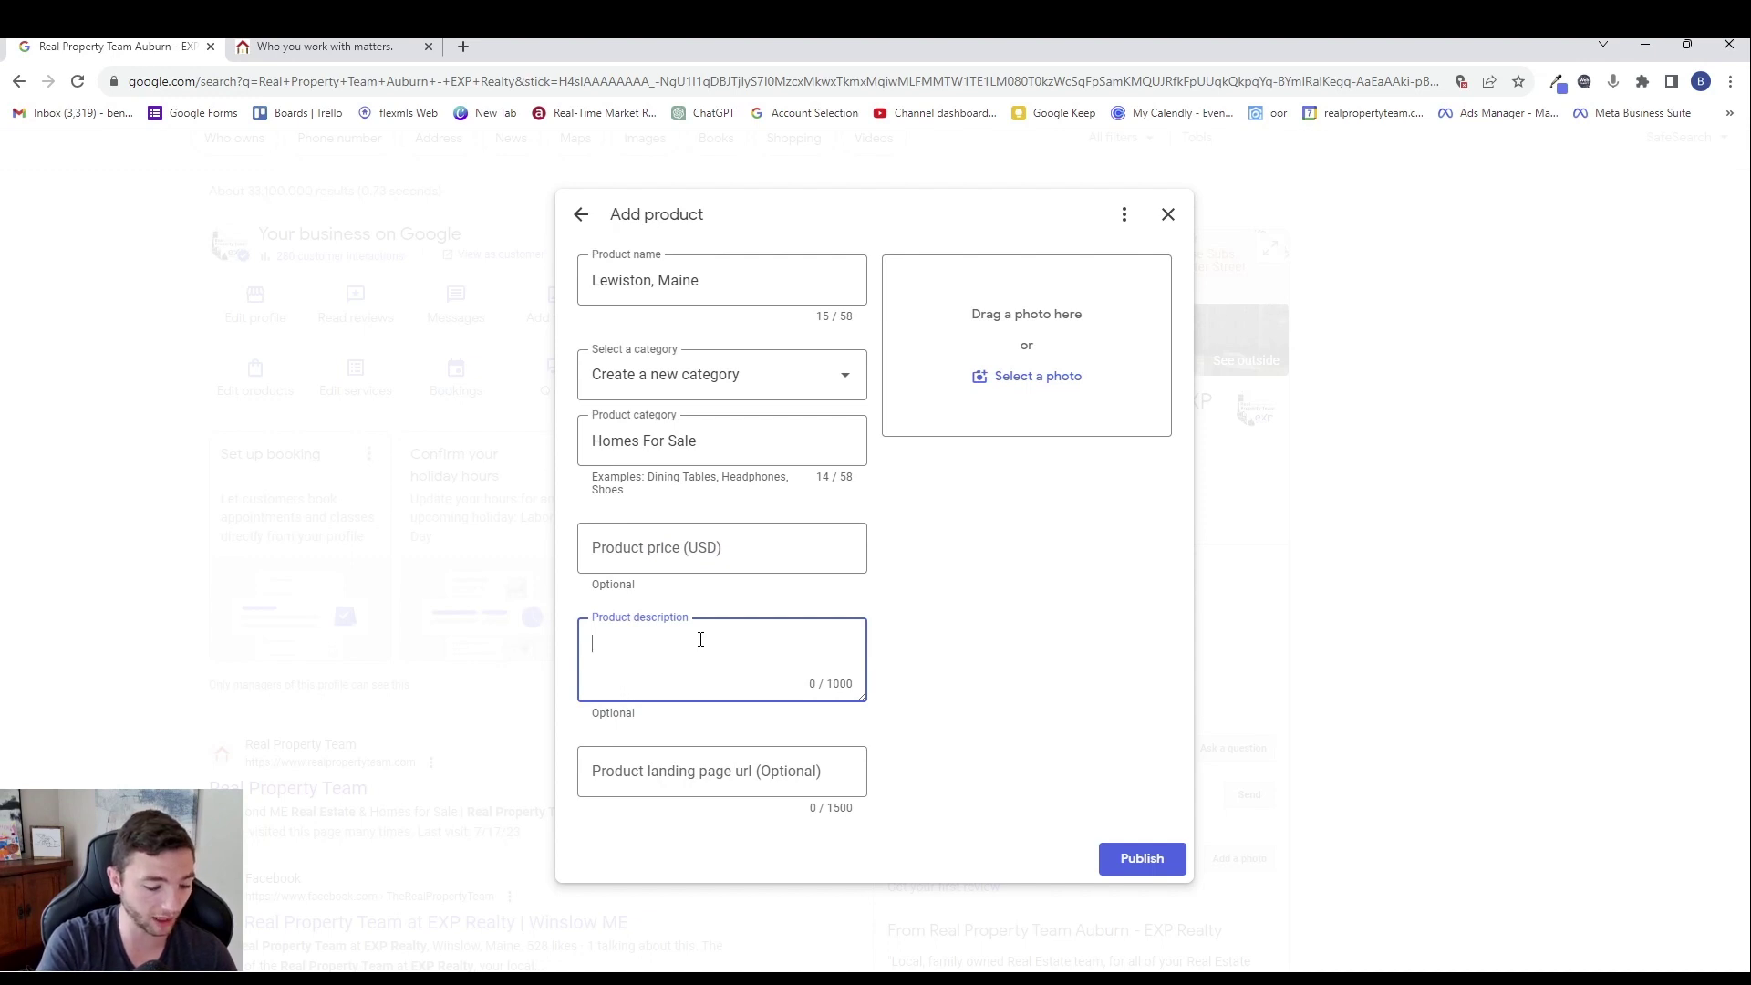
{"action": "type", "text": "Search "}
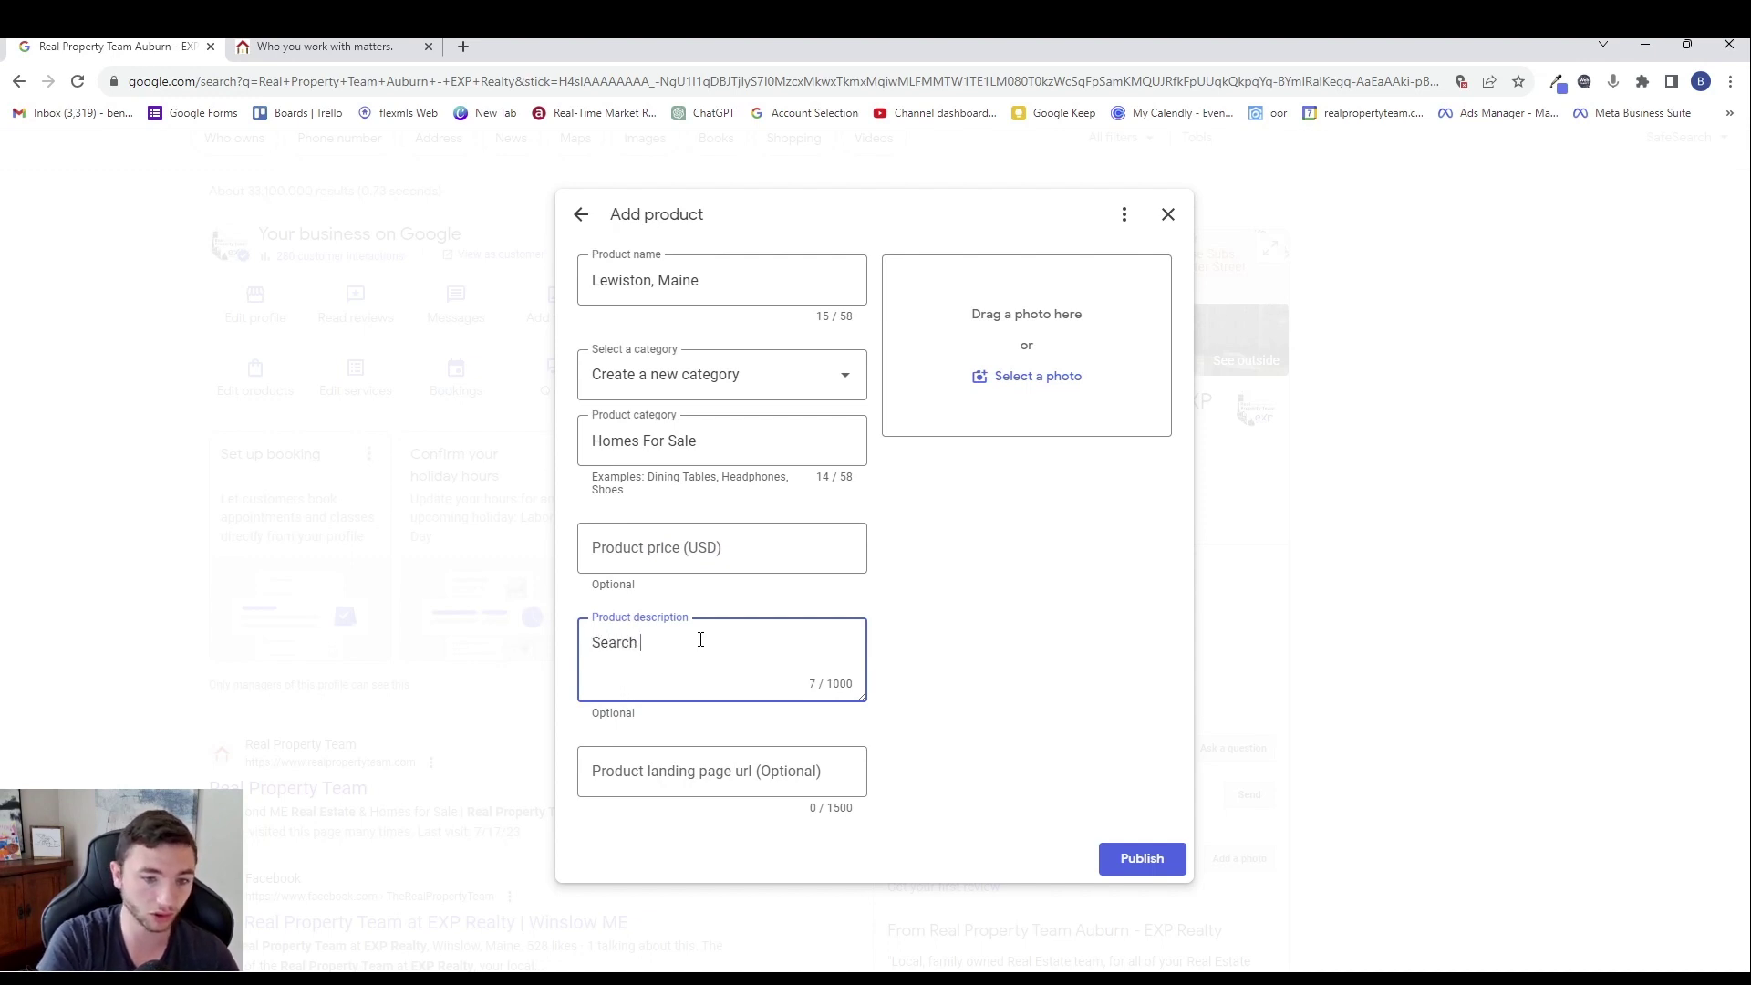
{"action": "type", "text": "all h"}
{"action": "type", "text": "omes "}
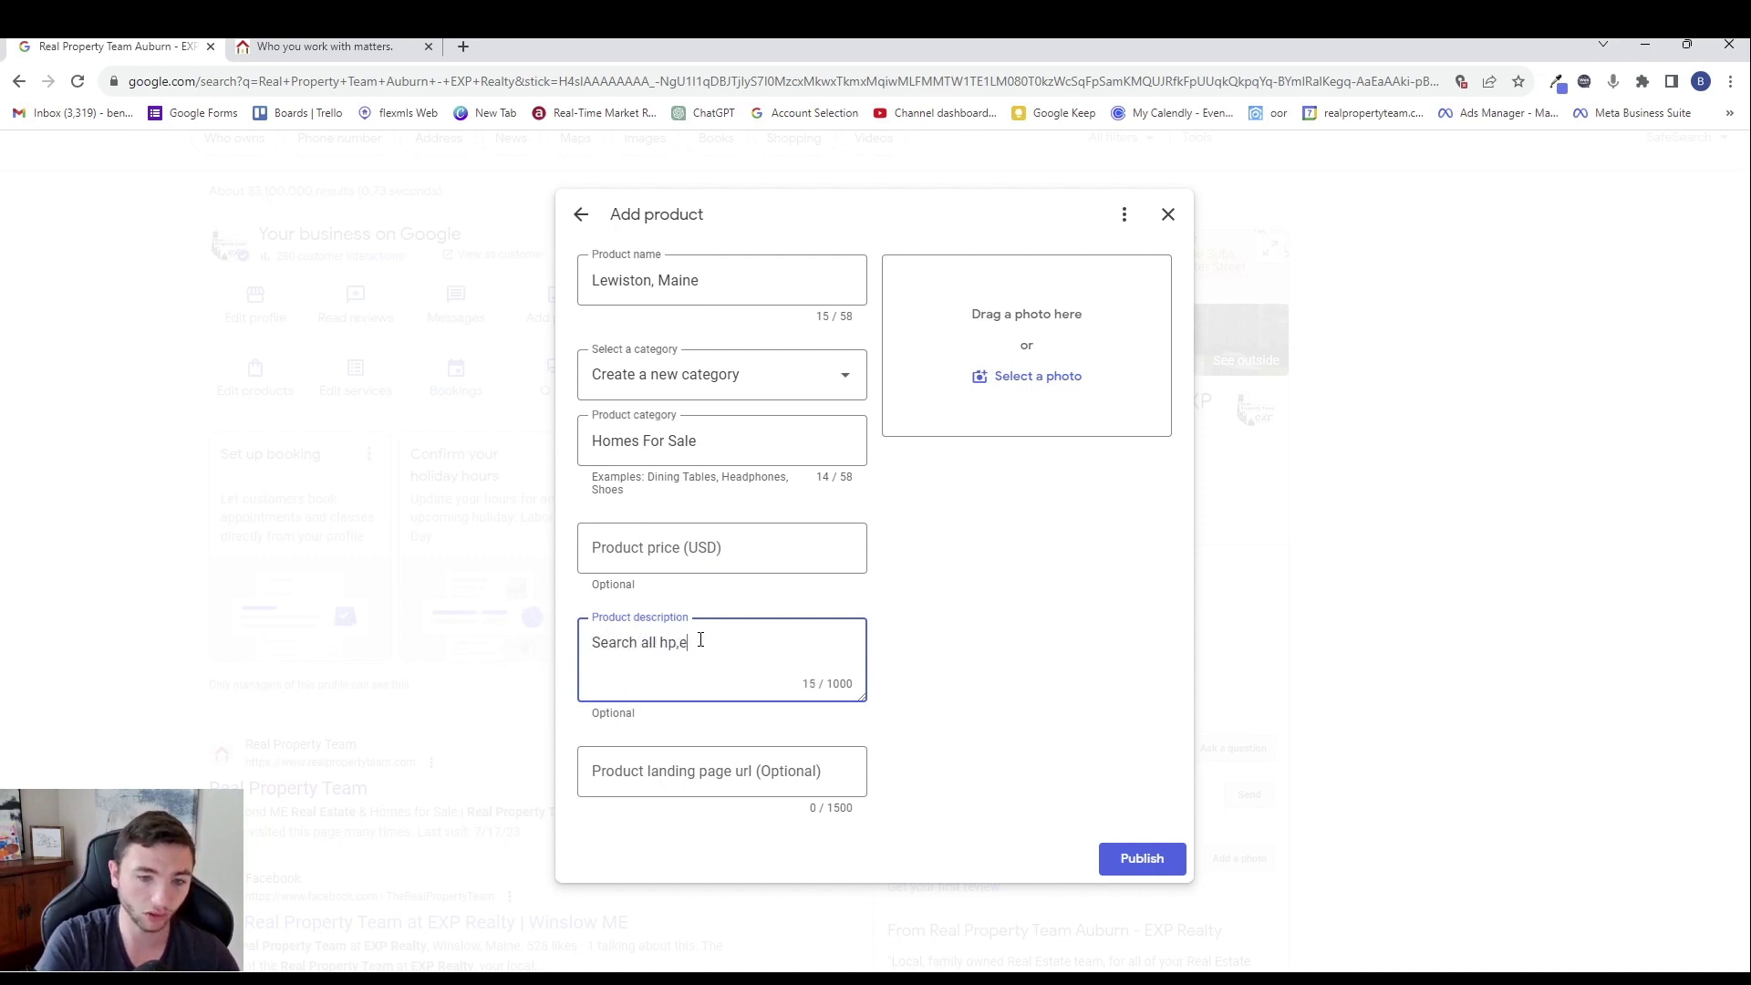
{"action": "type", "text": "for "}
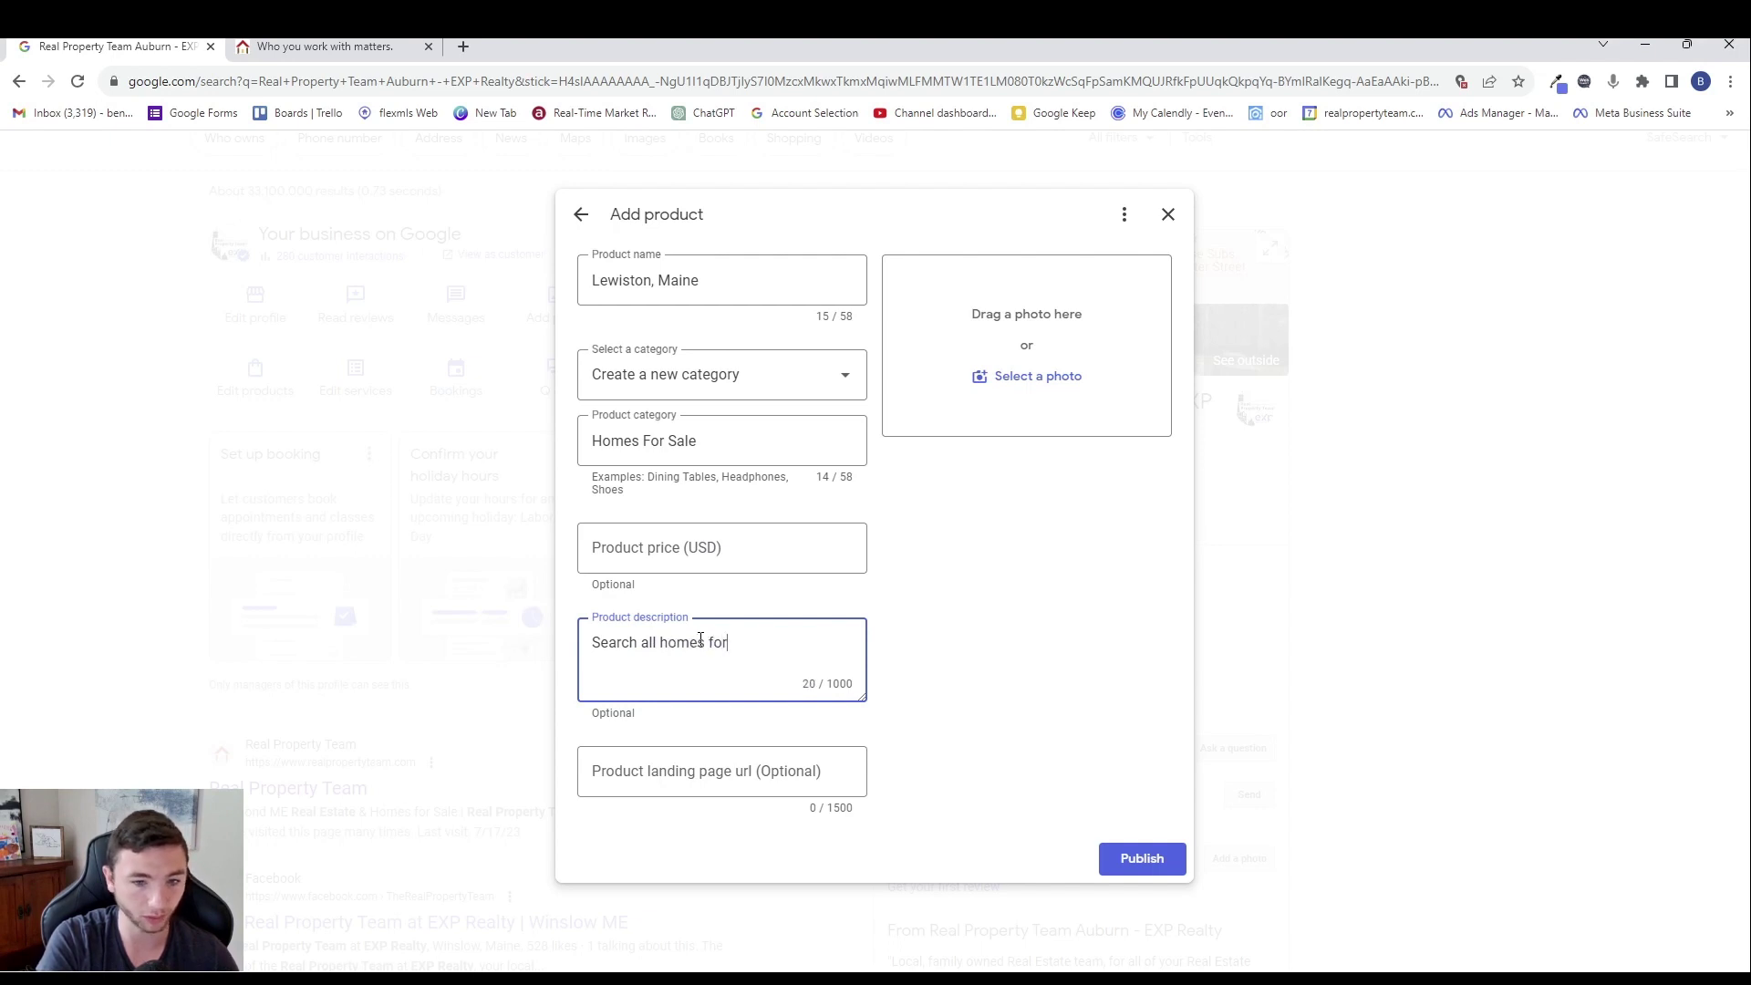
{"action": "type", "text": "sale in"}
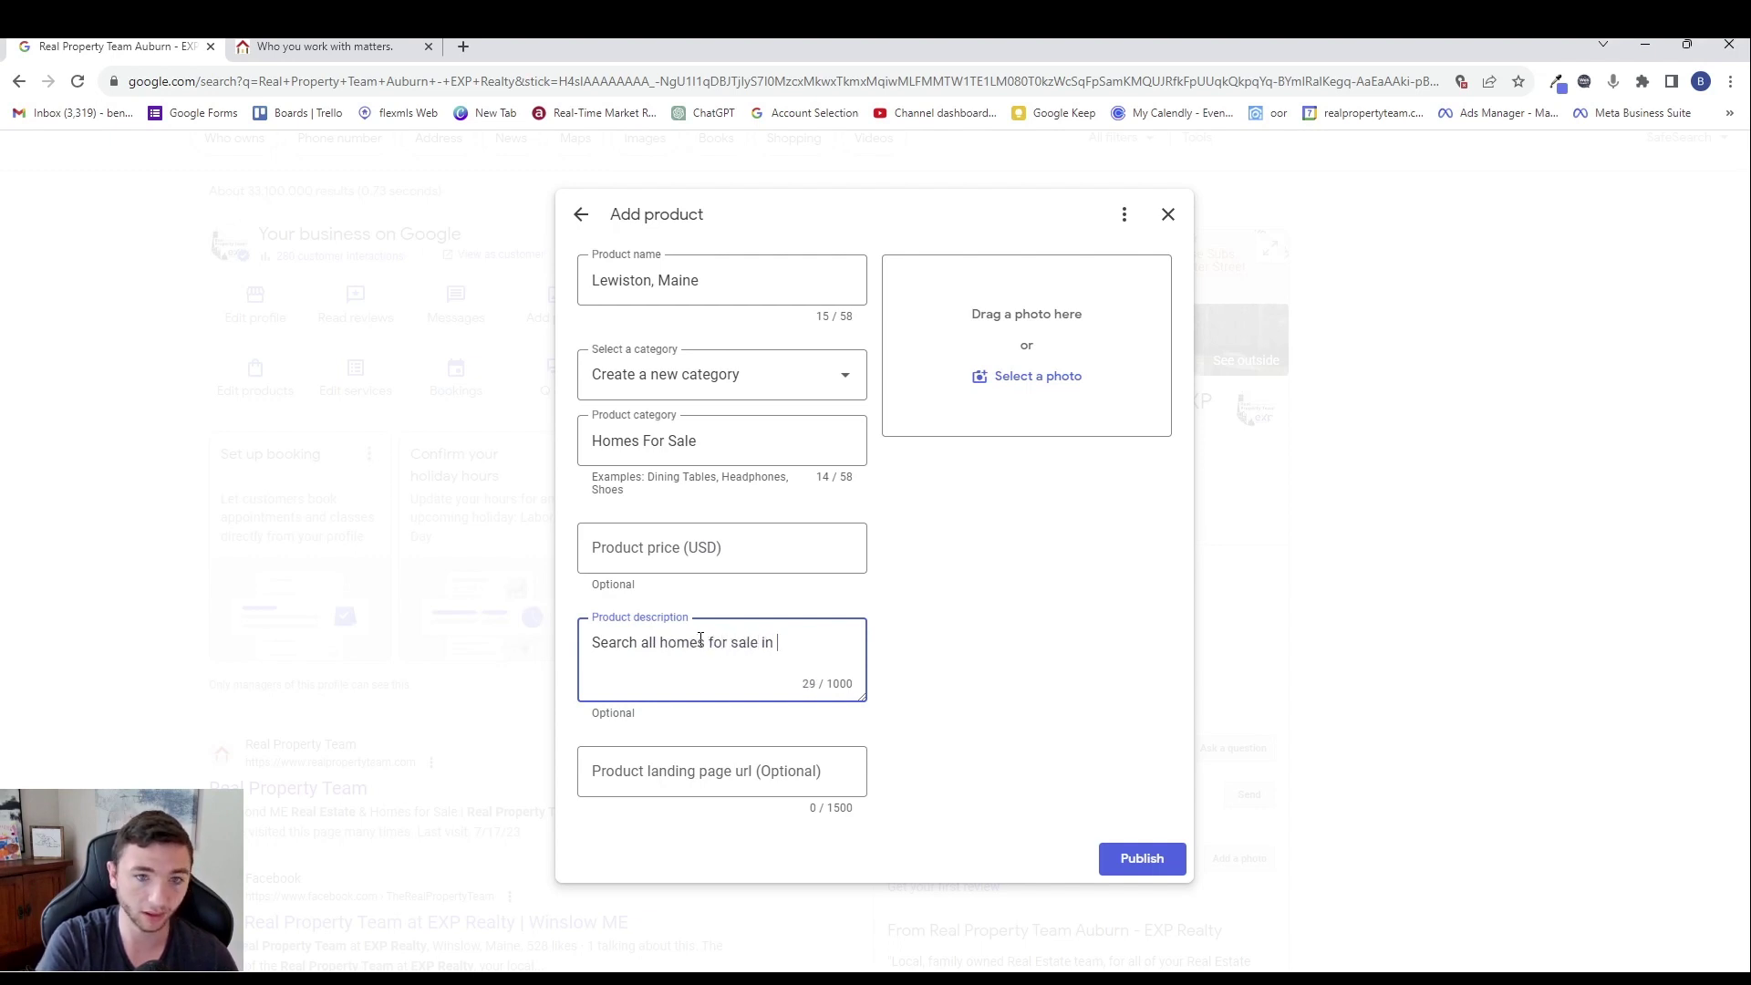
{"action": "type", "text": " Lewist"}
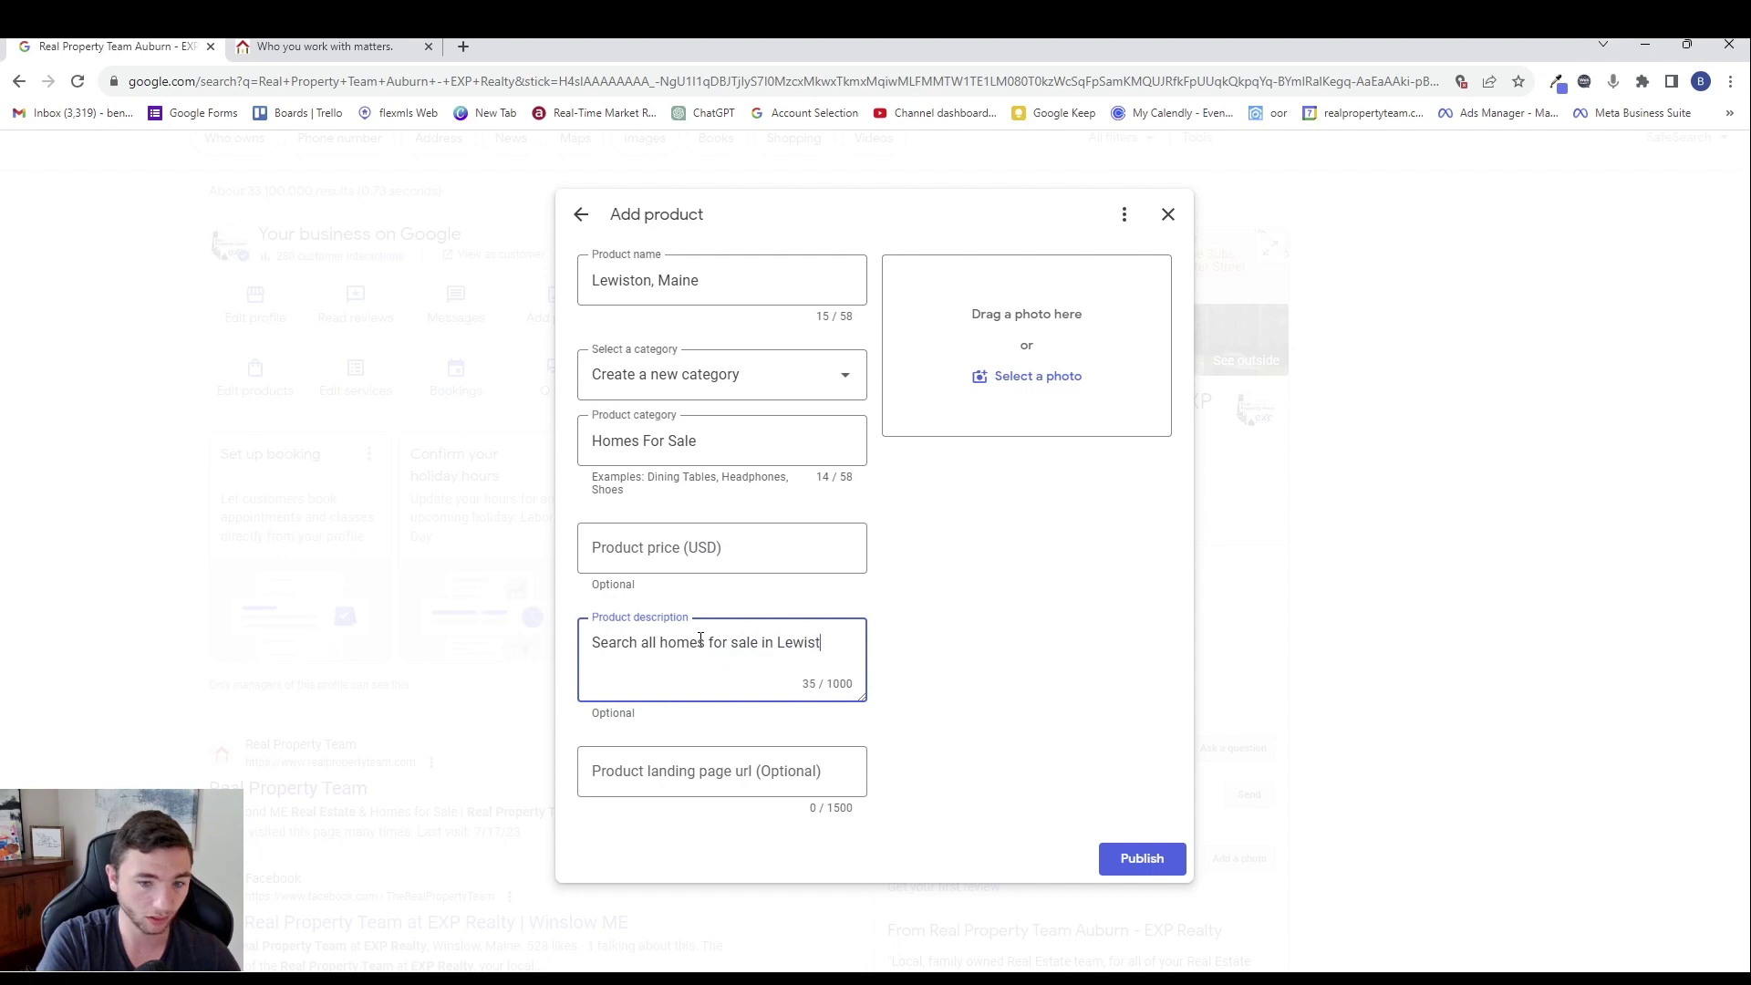
{"action": "type", "text": "on Mai"}
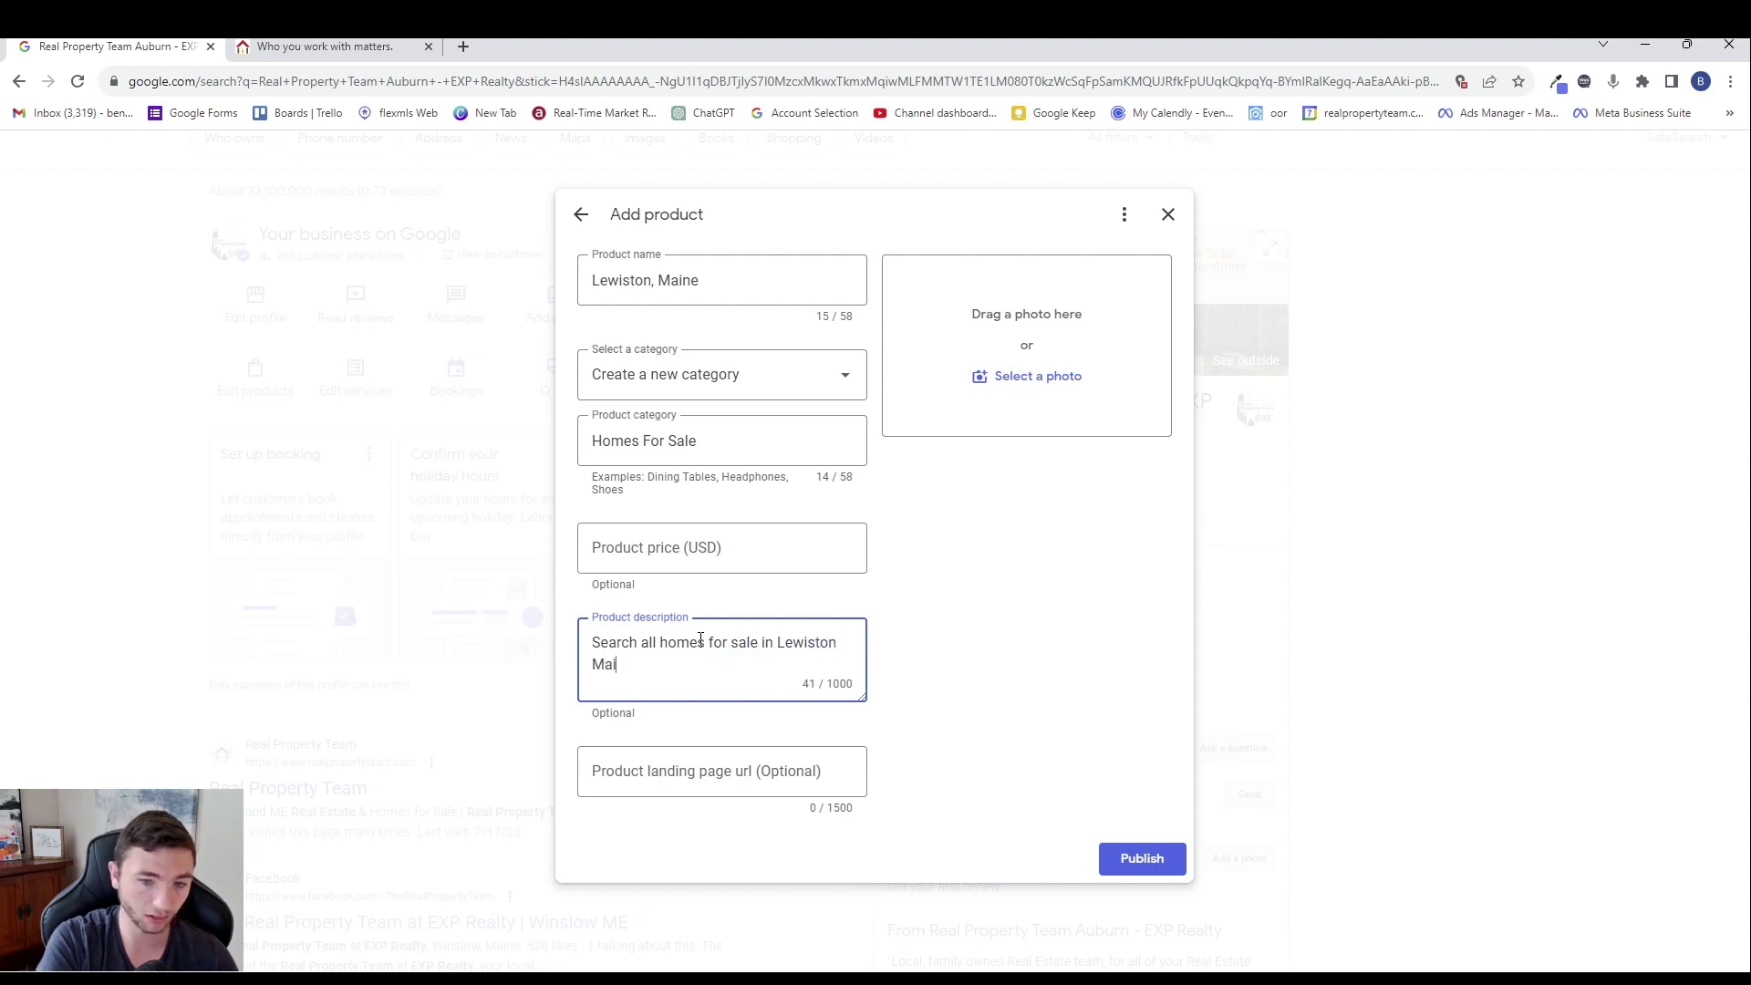
{"action": "type", "text": "ne. "}
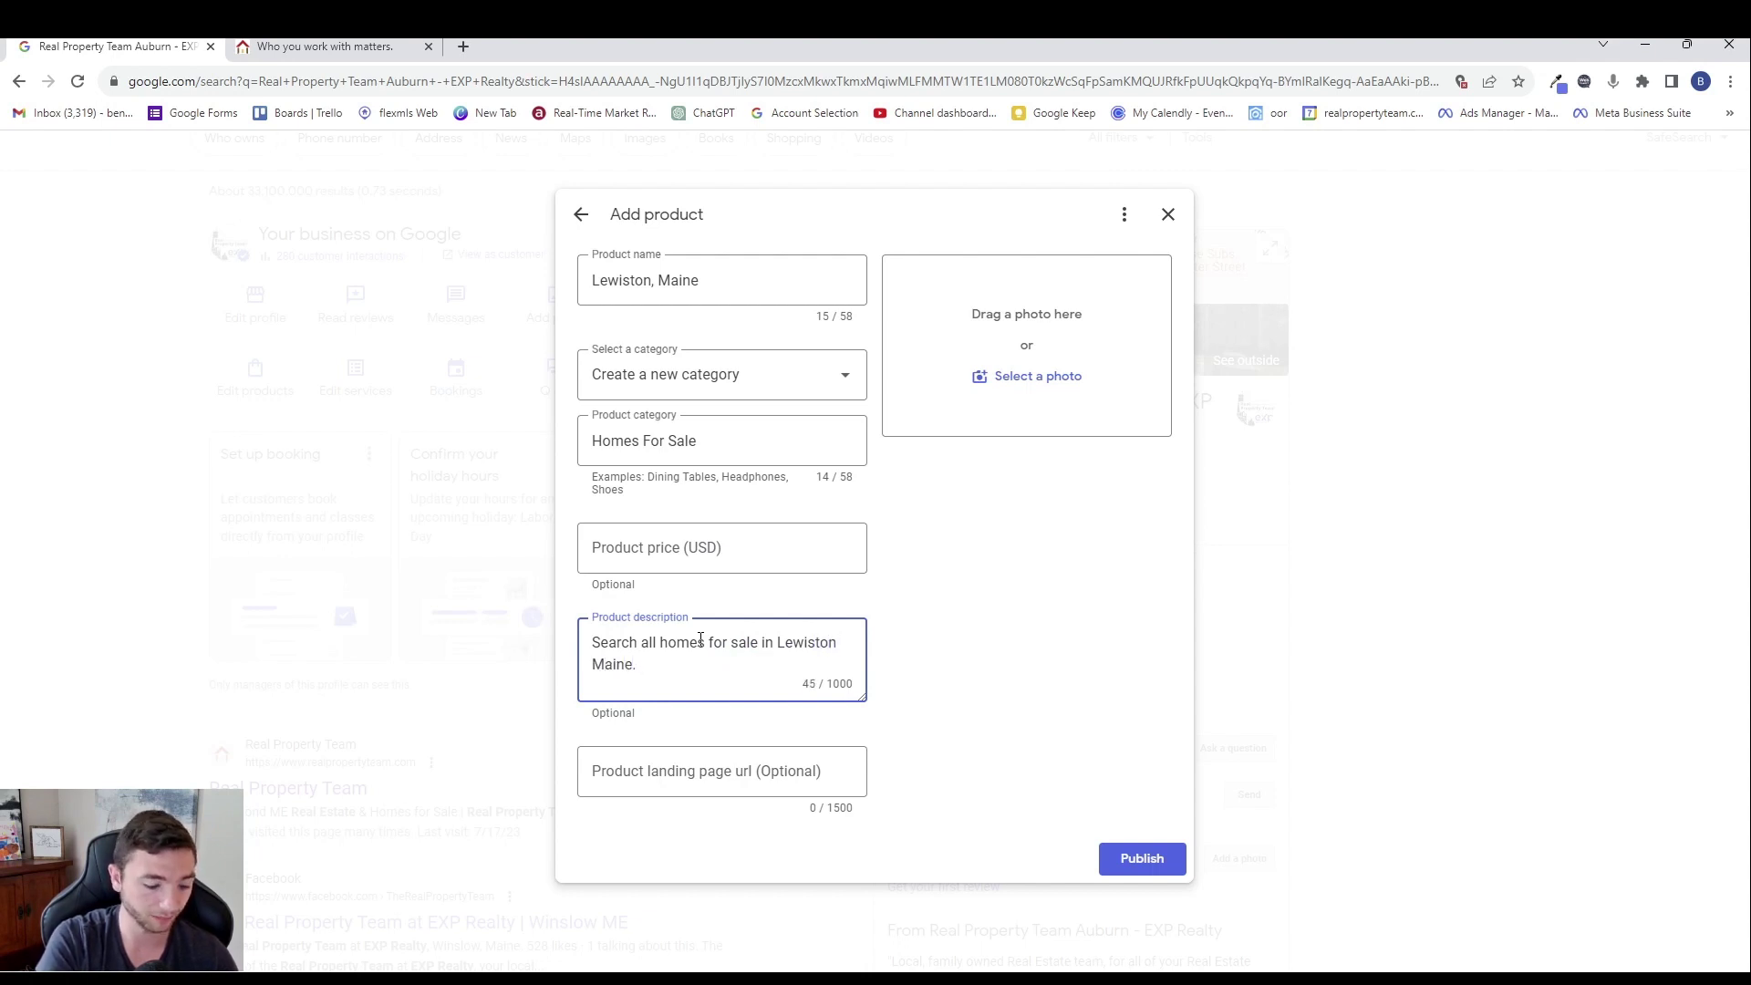
{"action": "type", "text": "And S"}
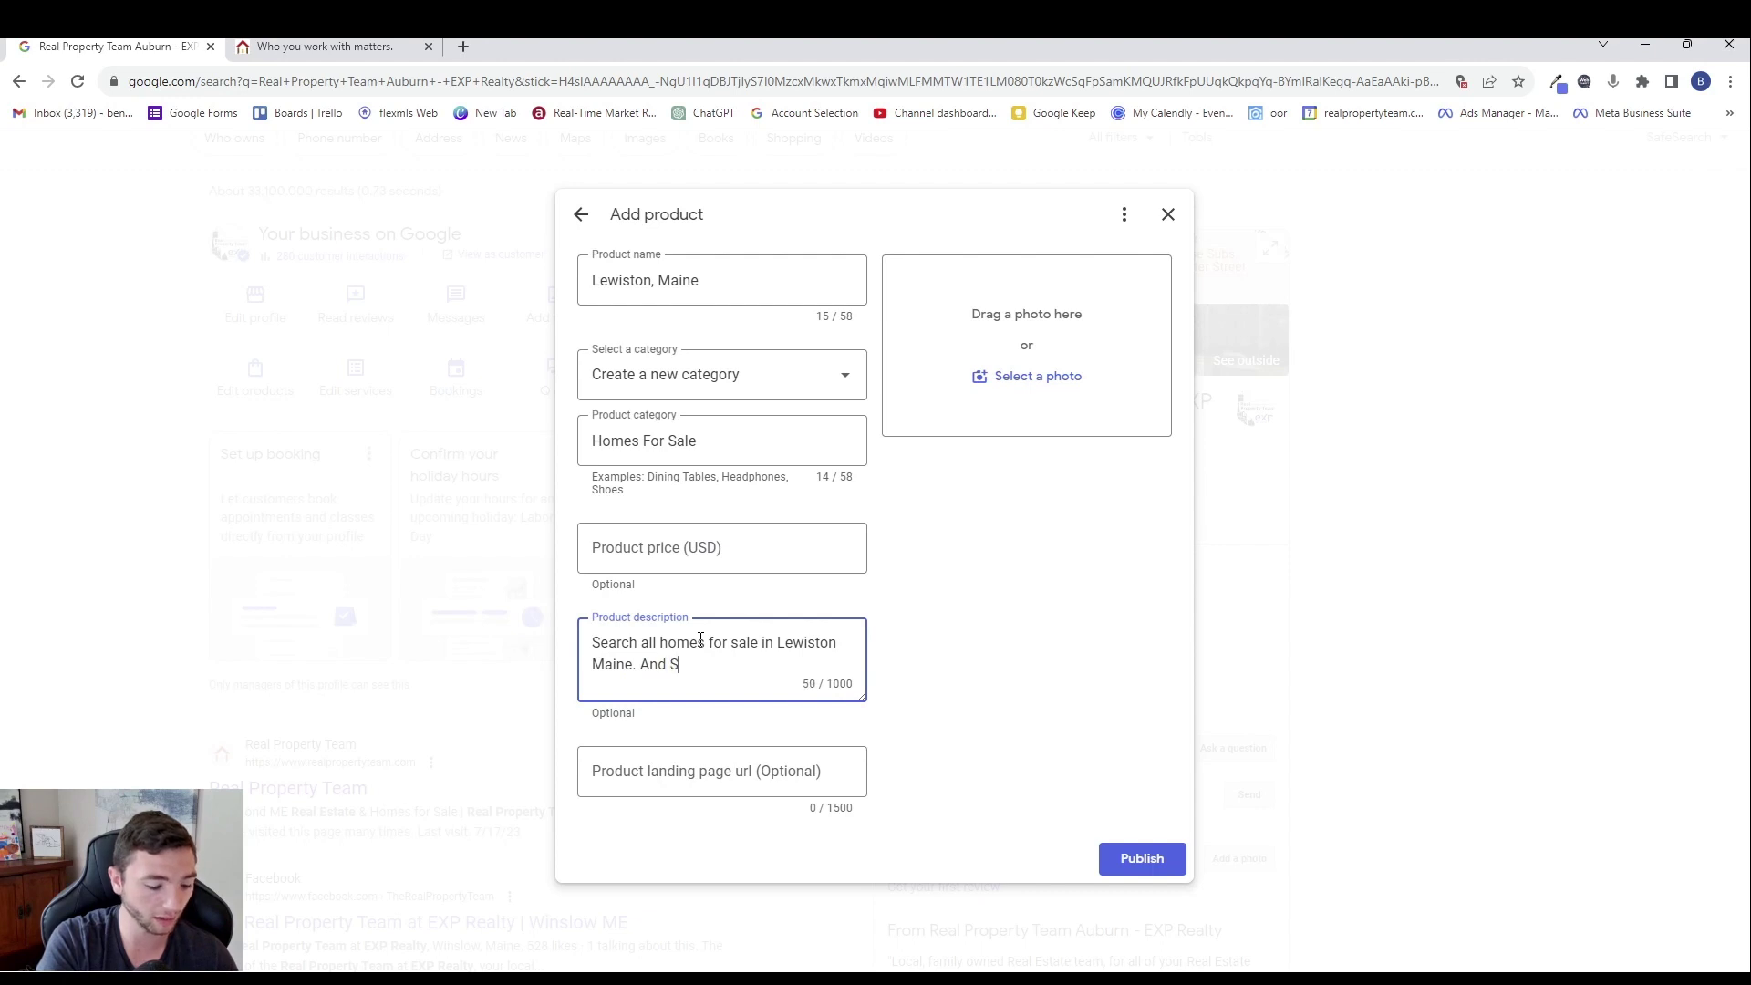
{"action": "type", "text": "chedule "}
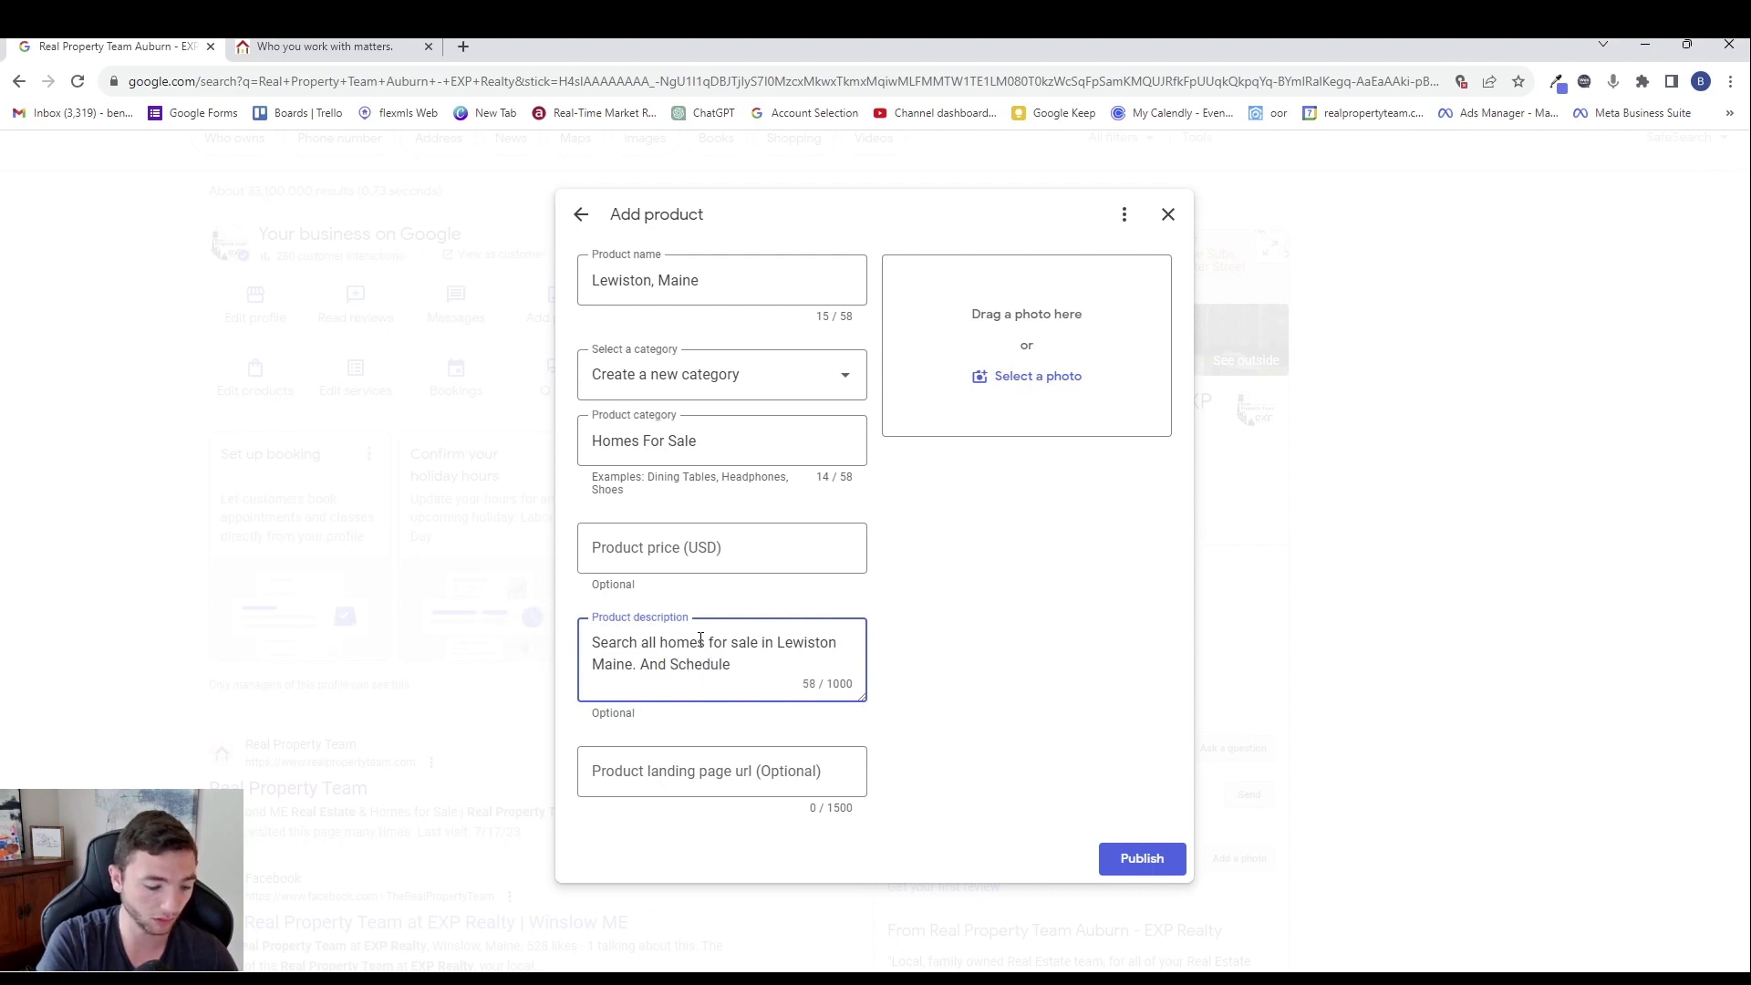
{"action": "type", "text": "a "}
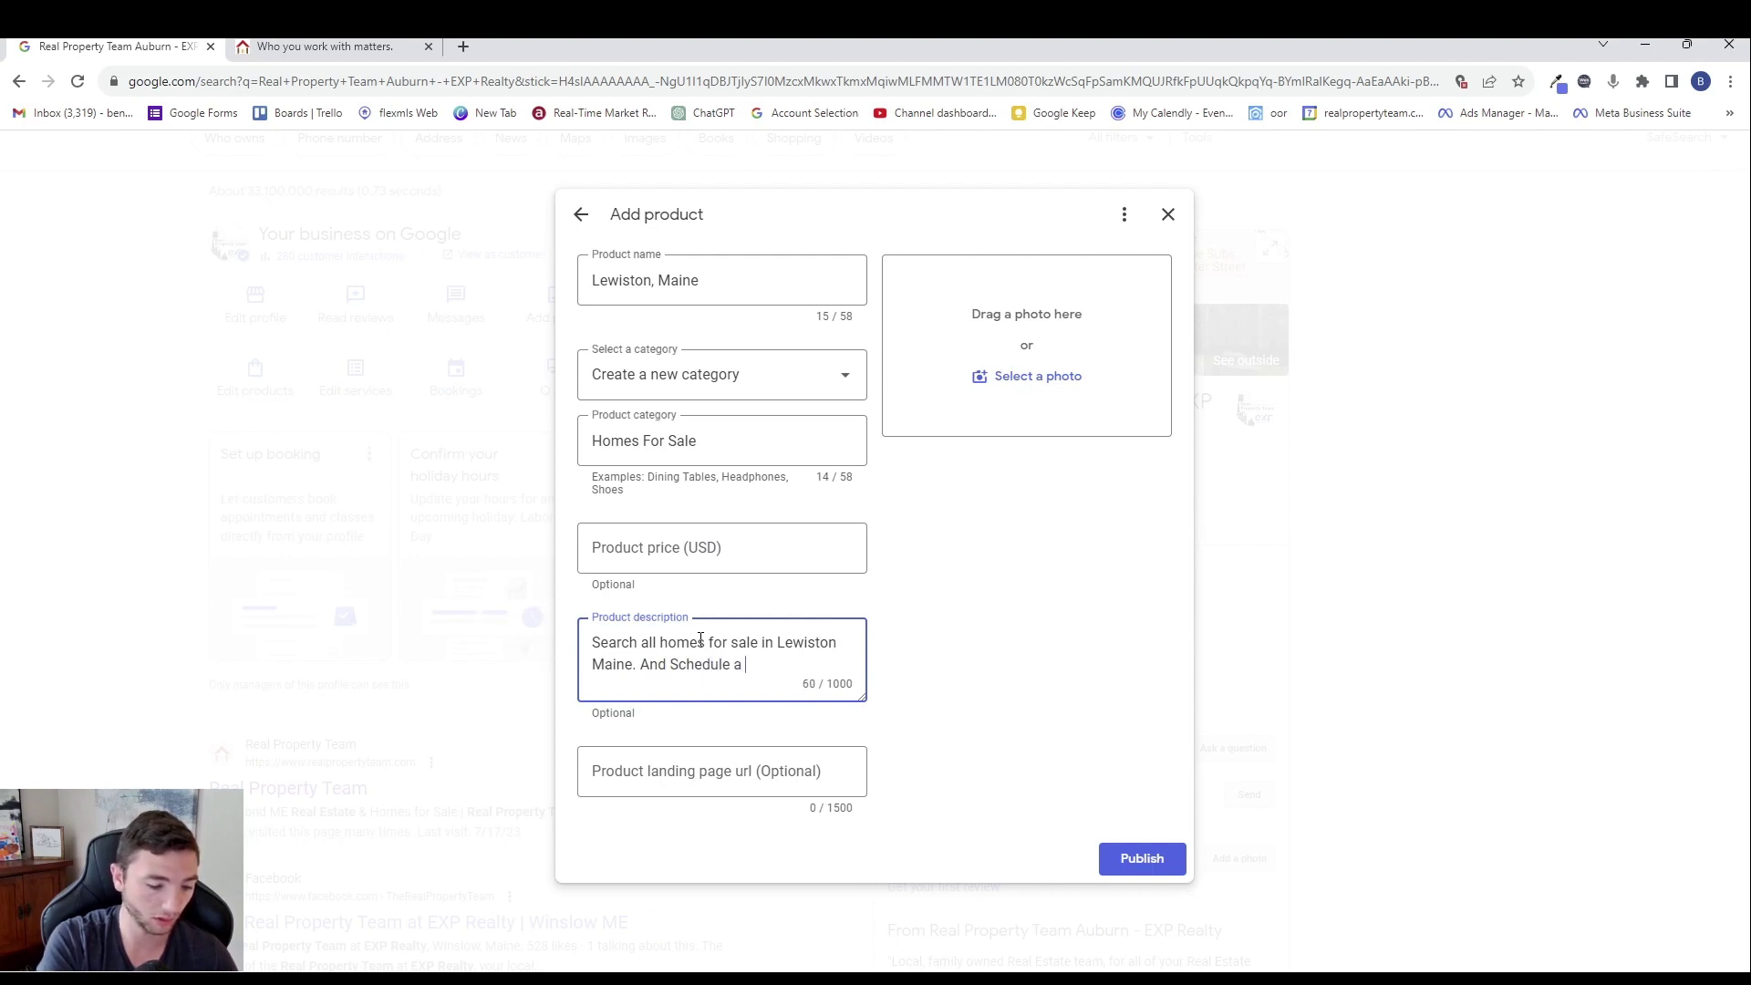
{"action": "type", "text": "B"}
{"action": "key", "text": "BackSpace"}
{"action": "key", "text": "BackSpace"}
{"action": "type", "text": "sh"}
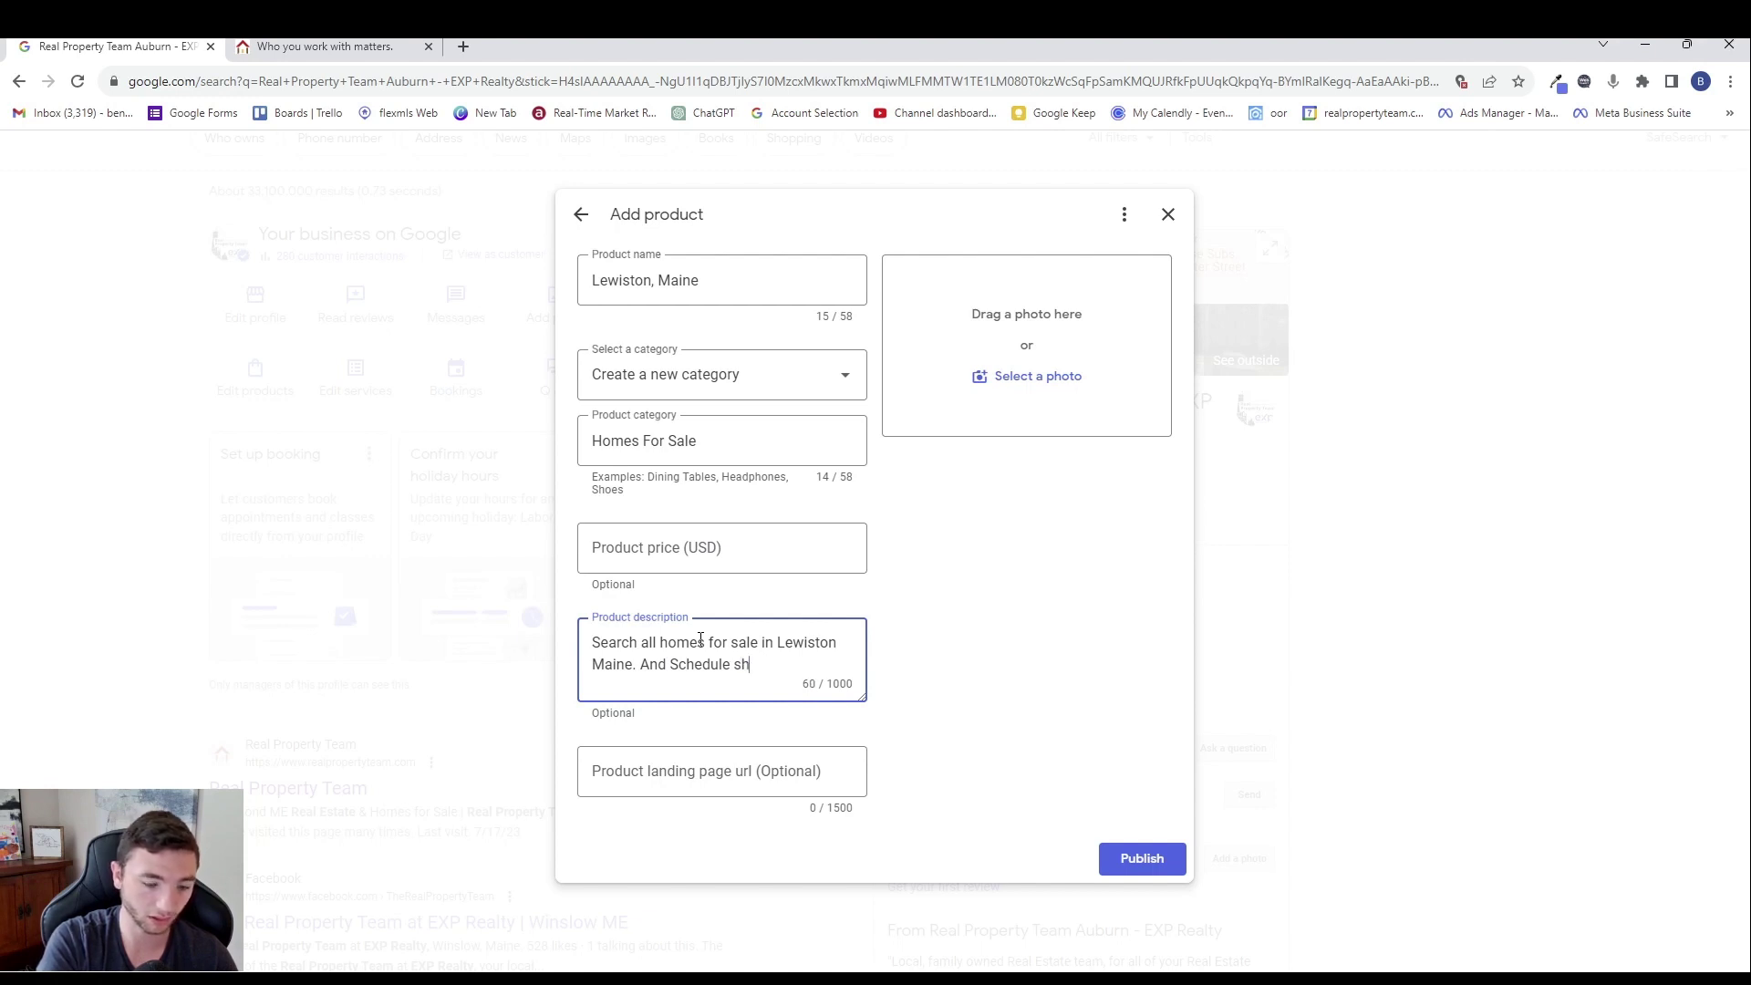
{"action": "type", "text": "owing wit"}
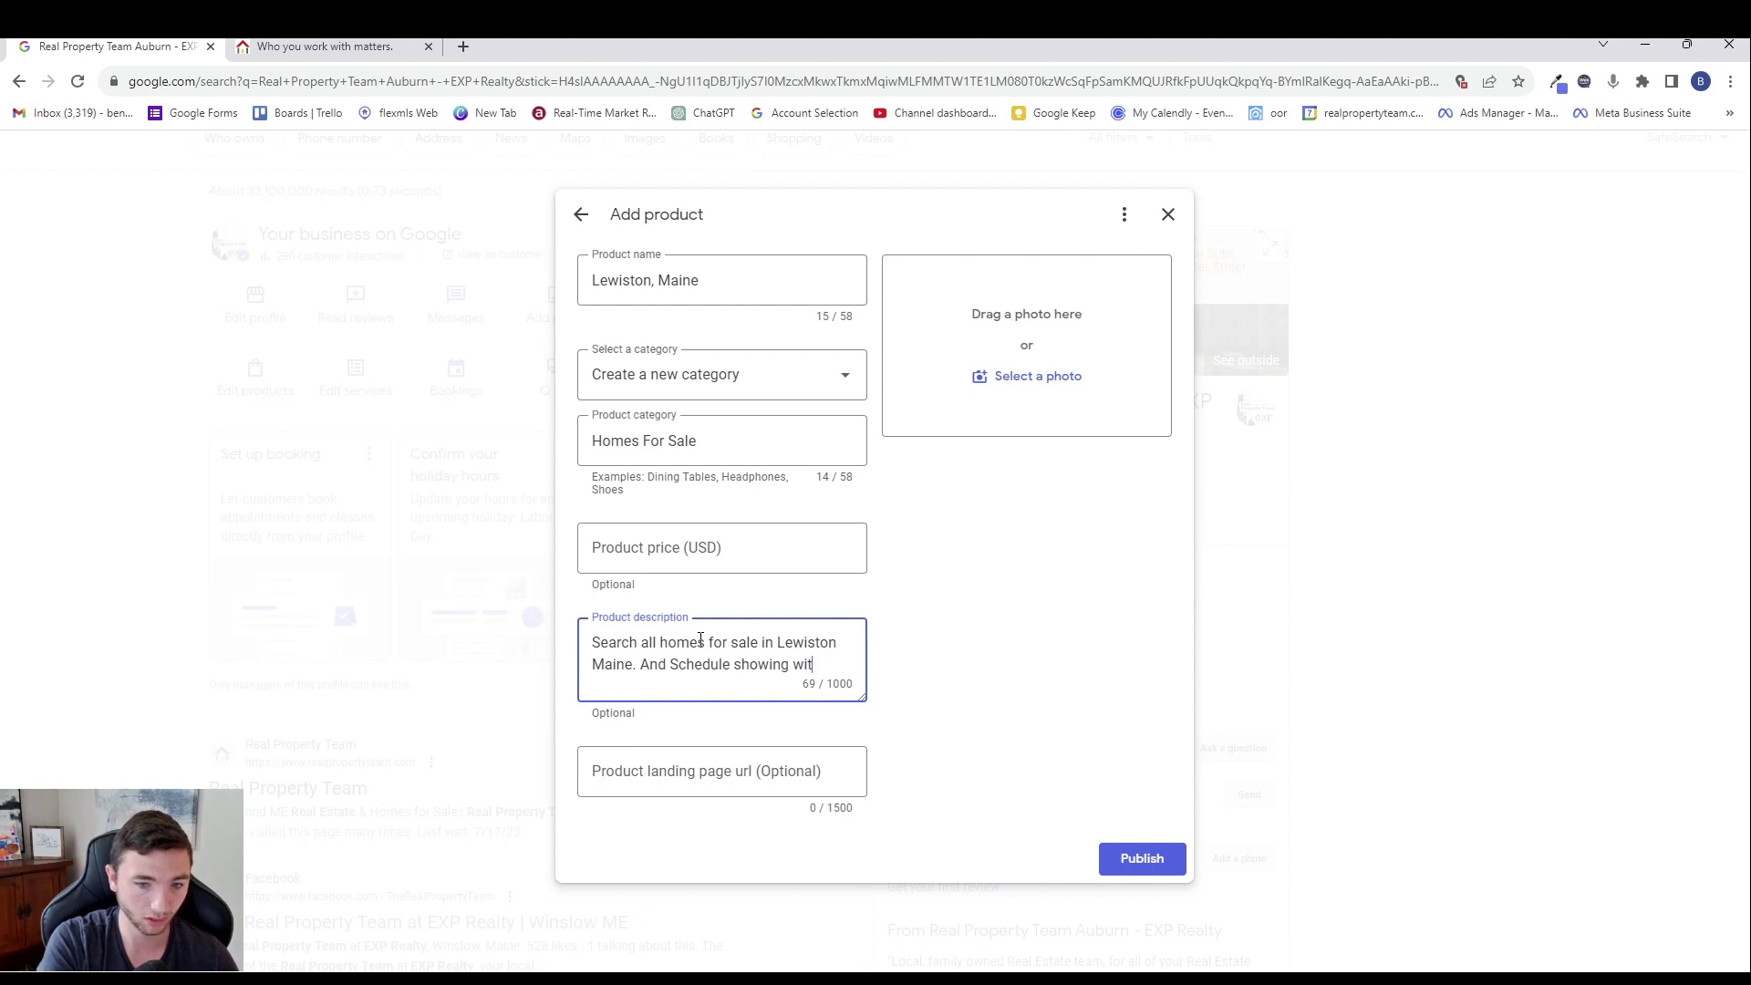
{"action": "type", "text": "h an "}
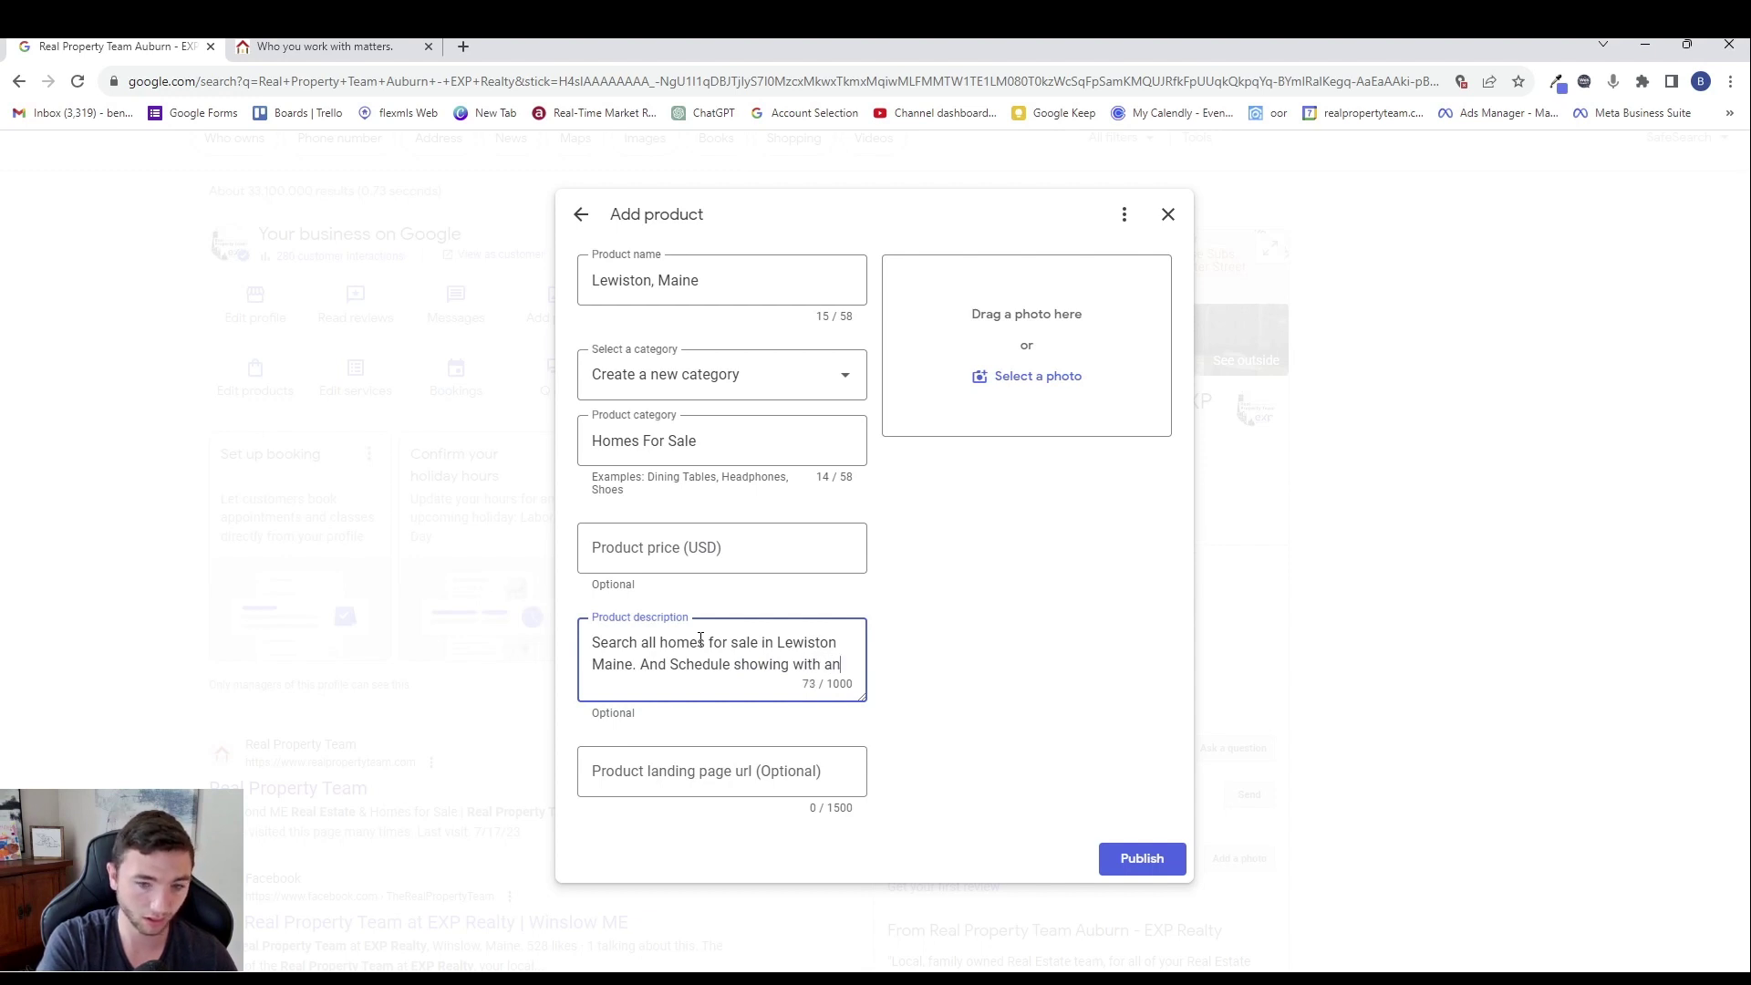
{"action": "type", "text": "Agent"}
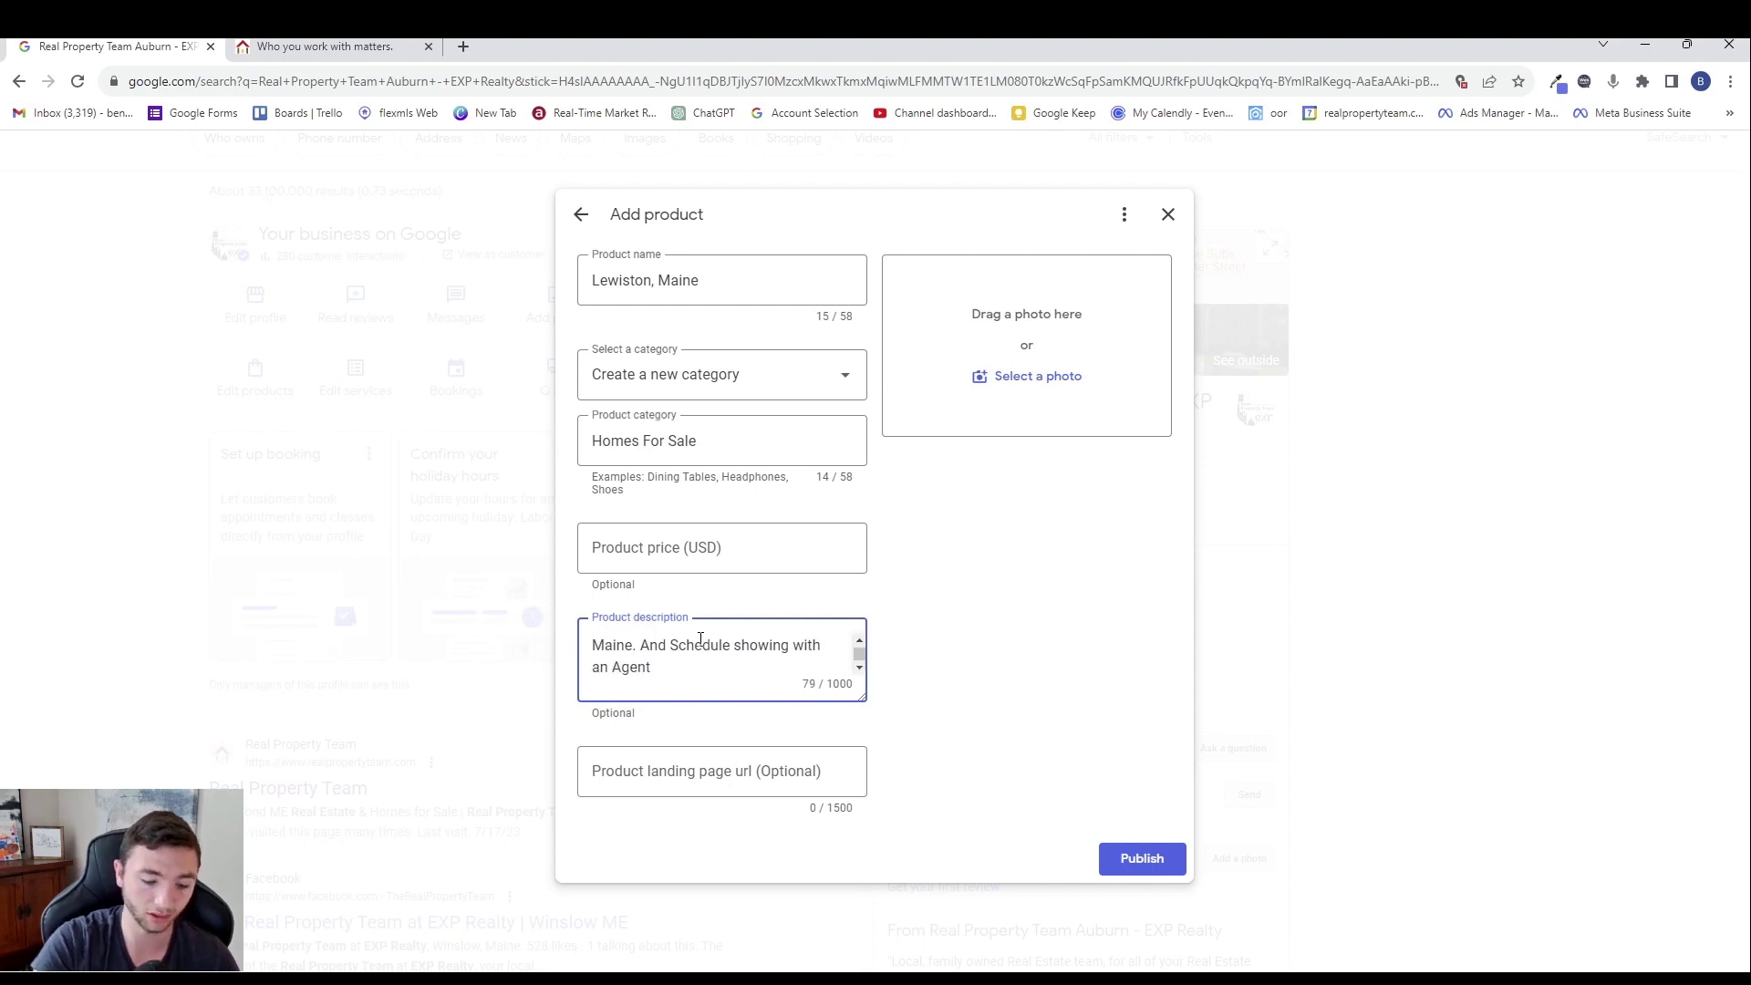
{"action": "type", "text": "."}
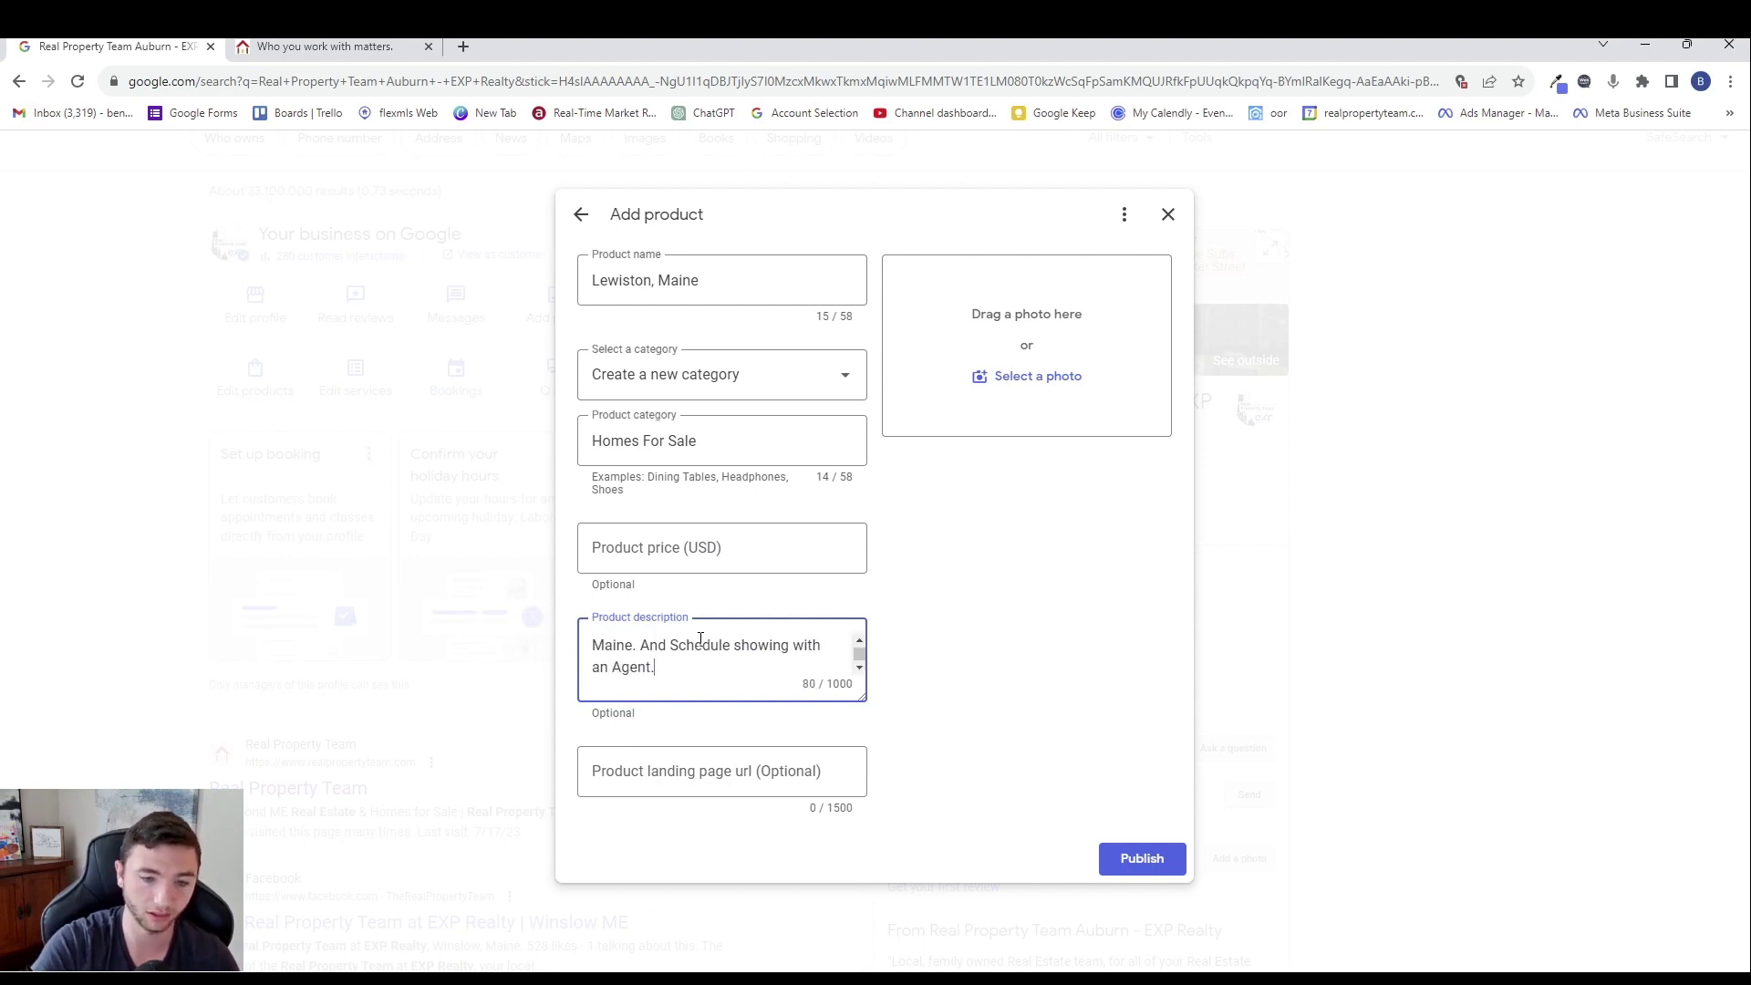
- Search the team's website, realpropertyteam.com, for property listings in the city of Lewiston (ME)
{"action": "left_click", "coordinate": [713, 769]}
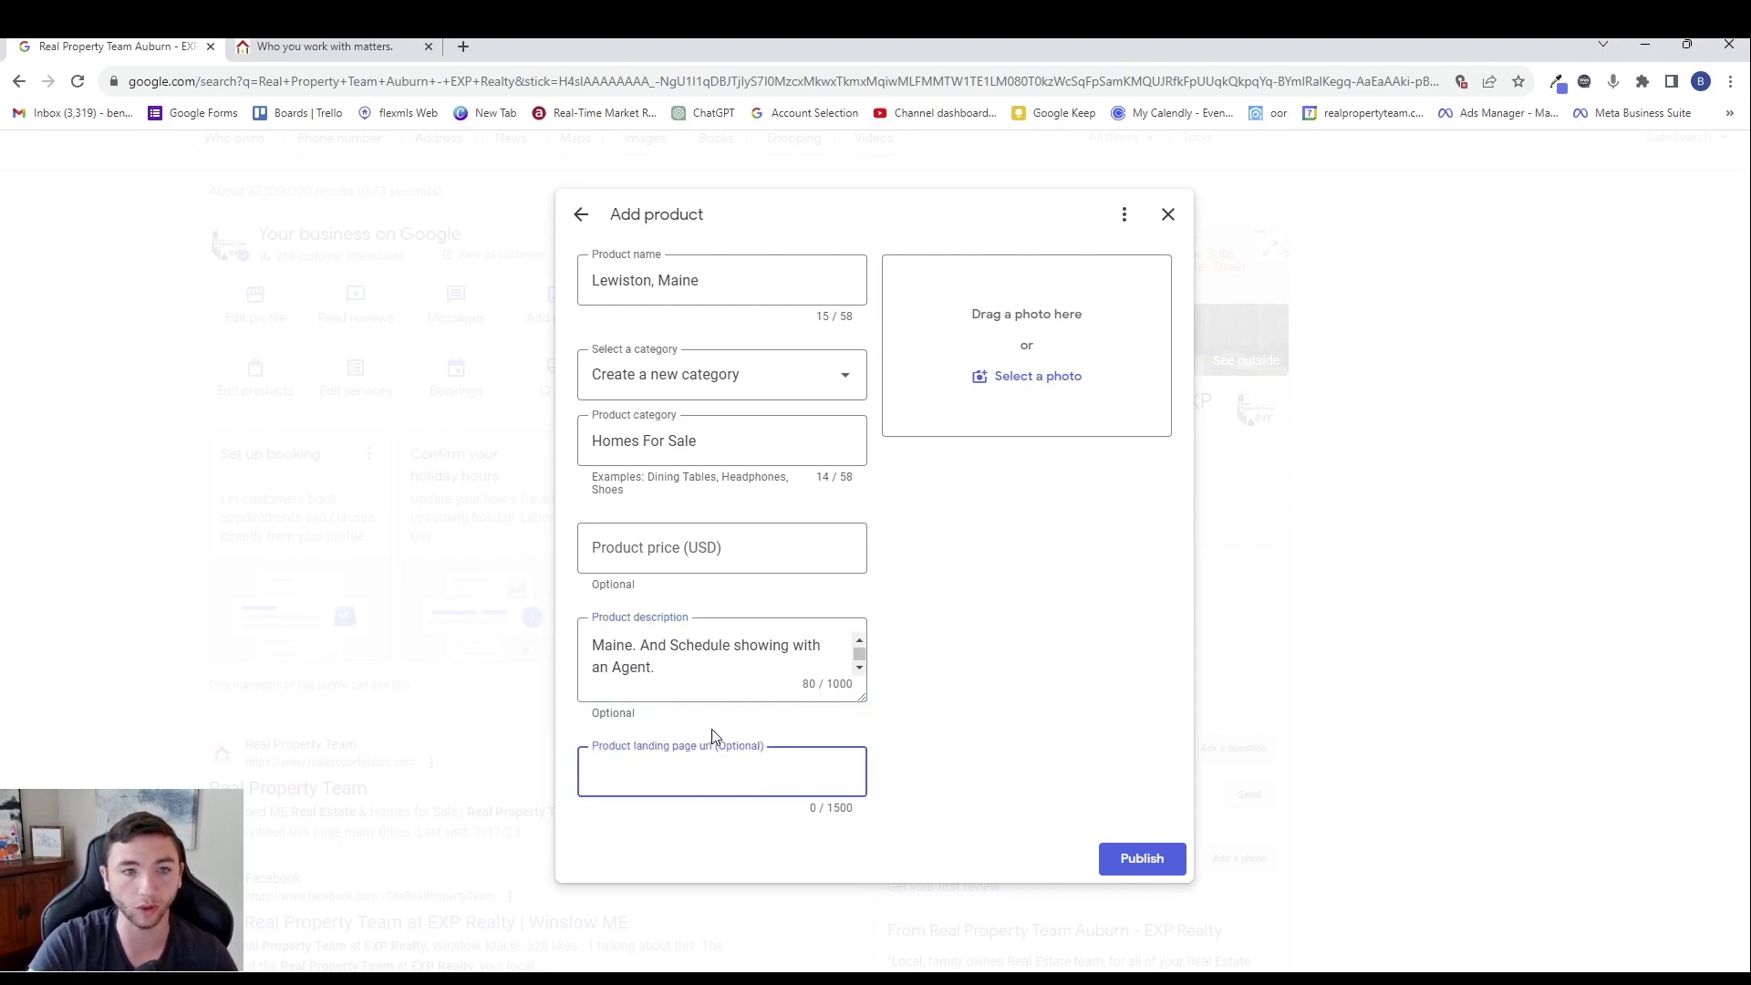
{"action": "left_click", "coordinate": [324, 46]}
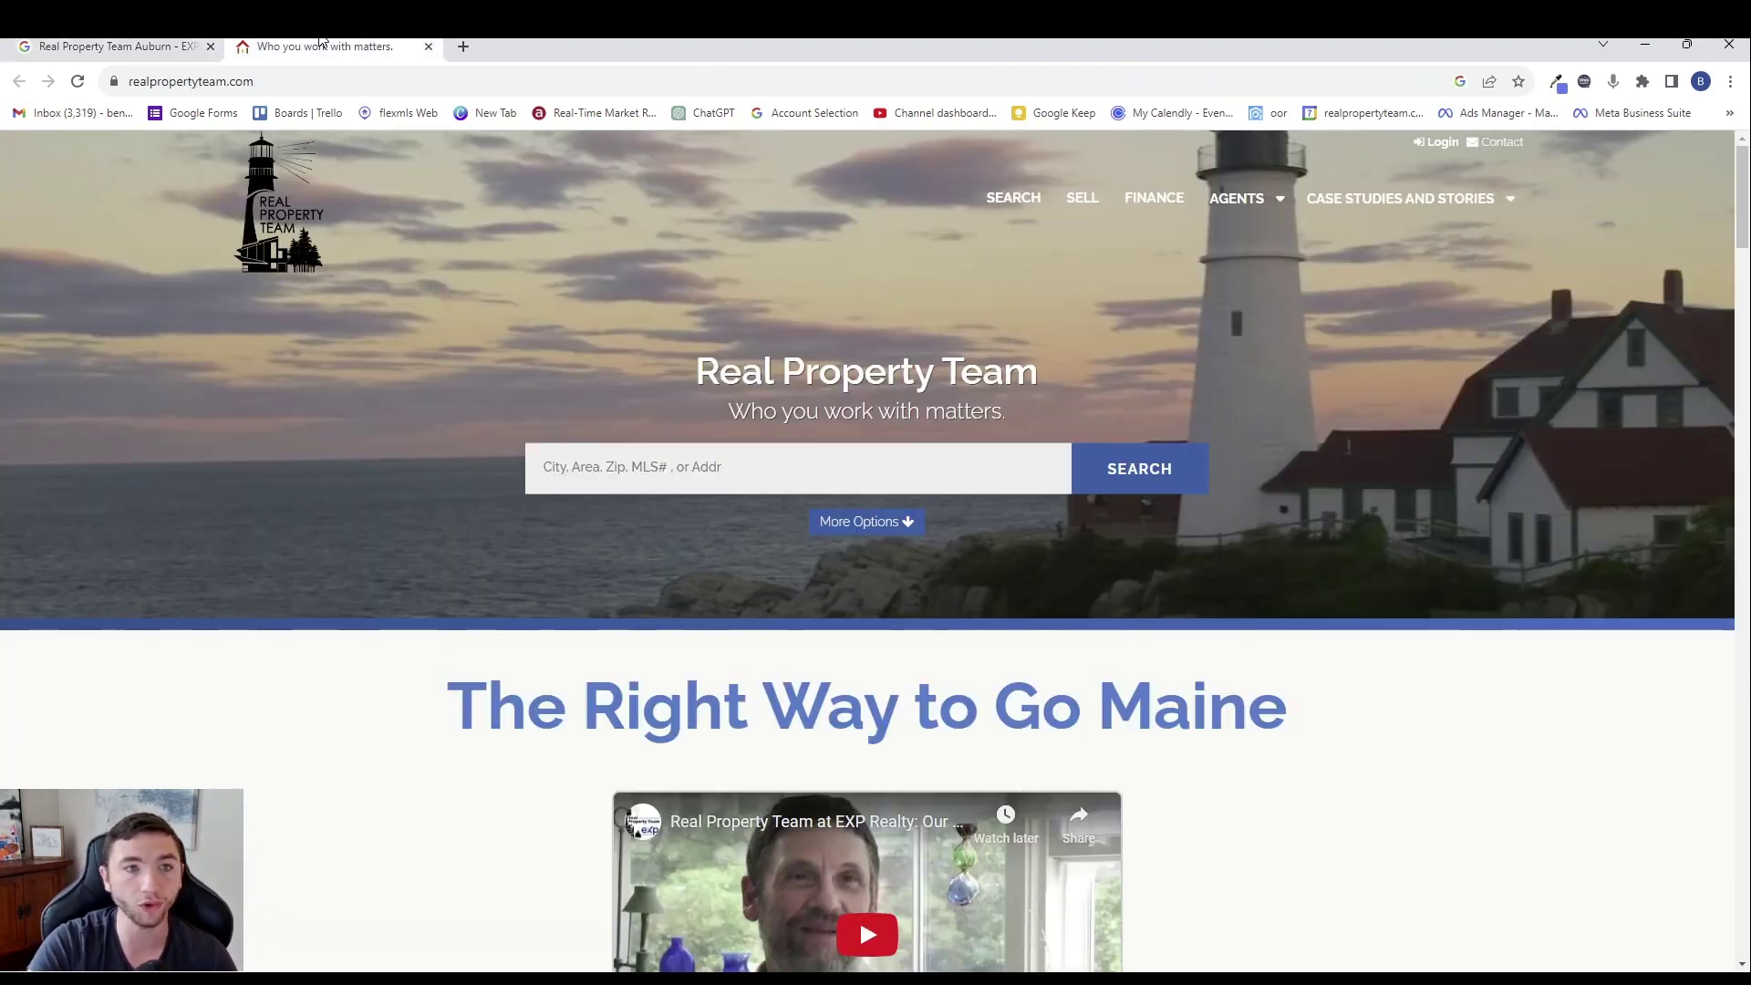
{"action": "left_click", "coordinate": [719, 468]}
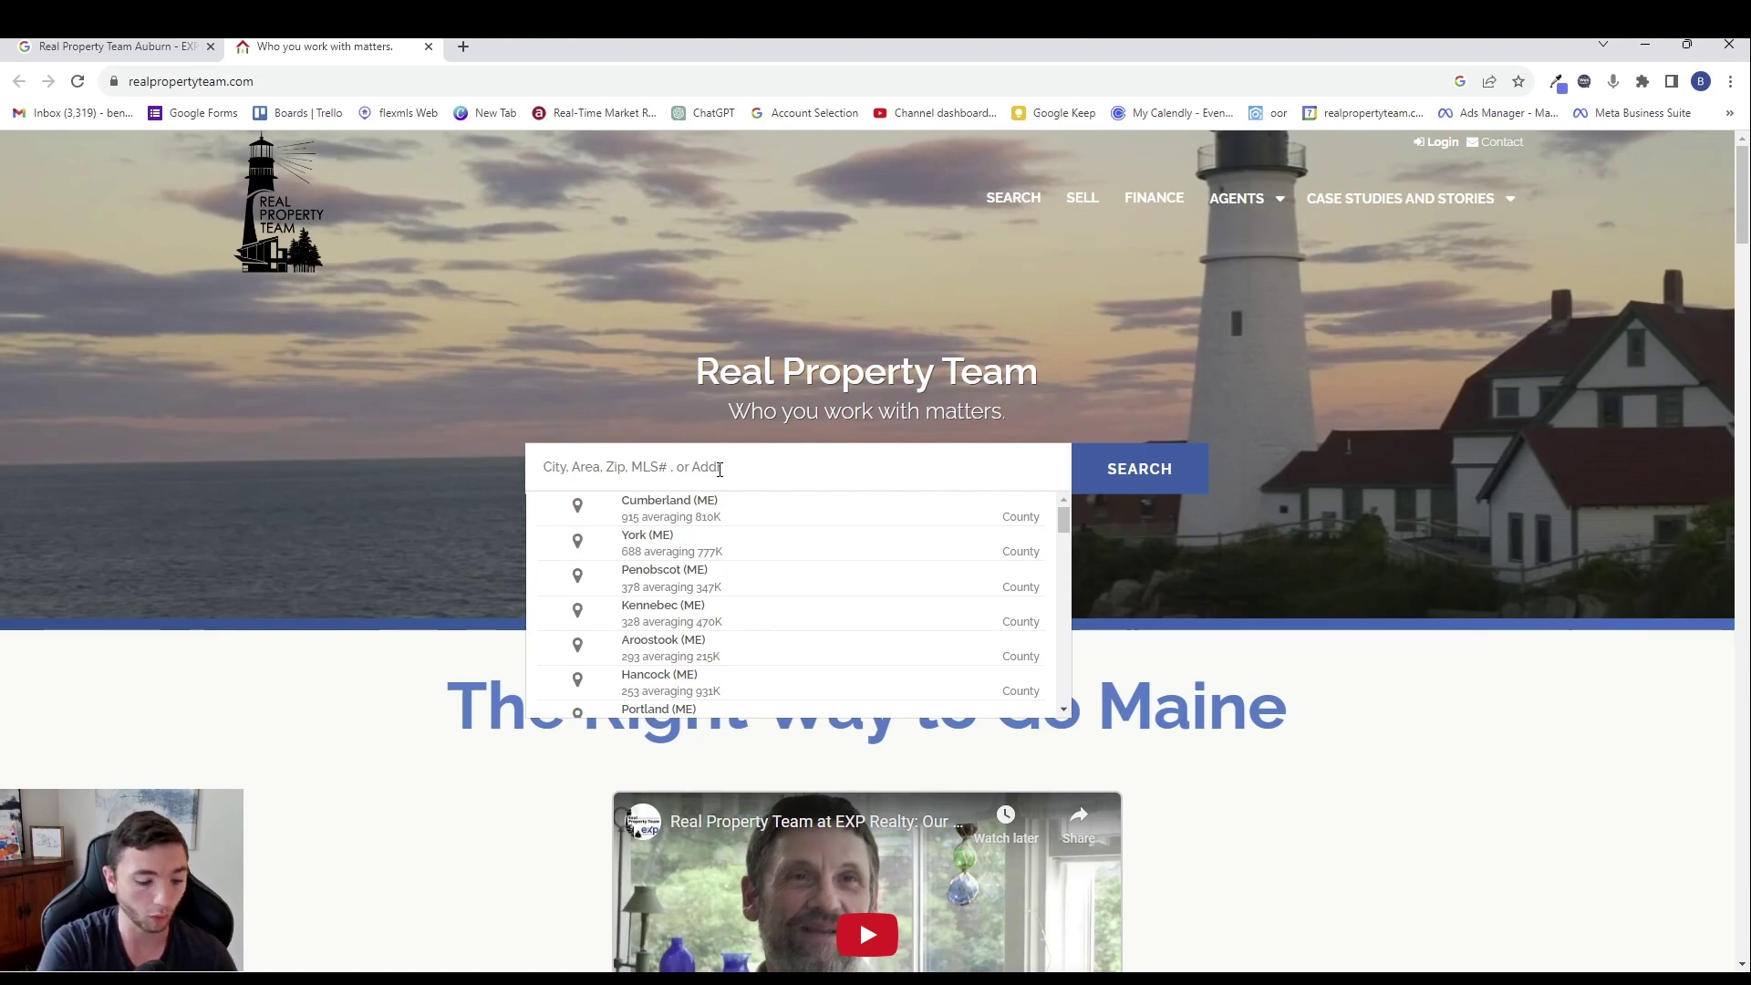
{"action": "type", "text": "lewi"}
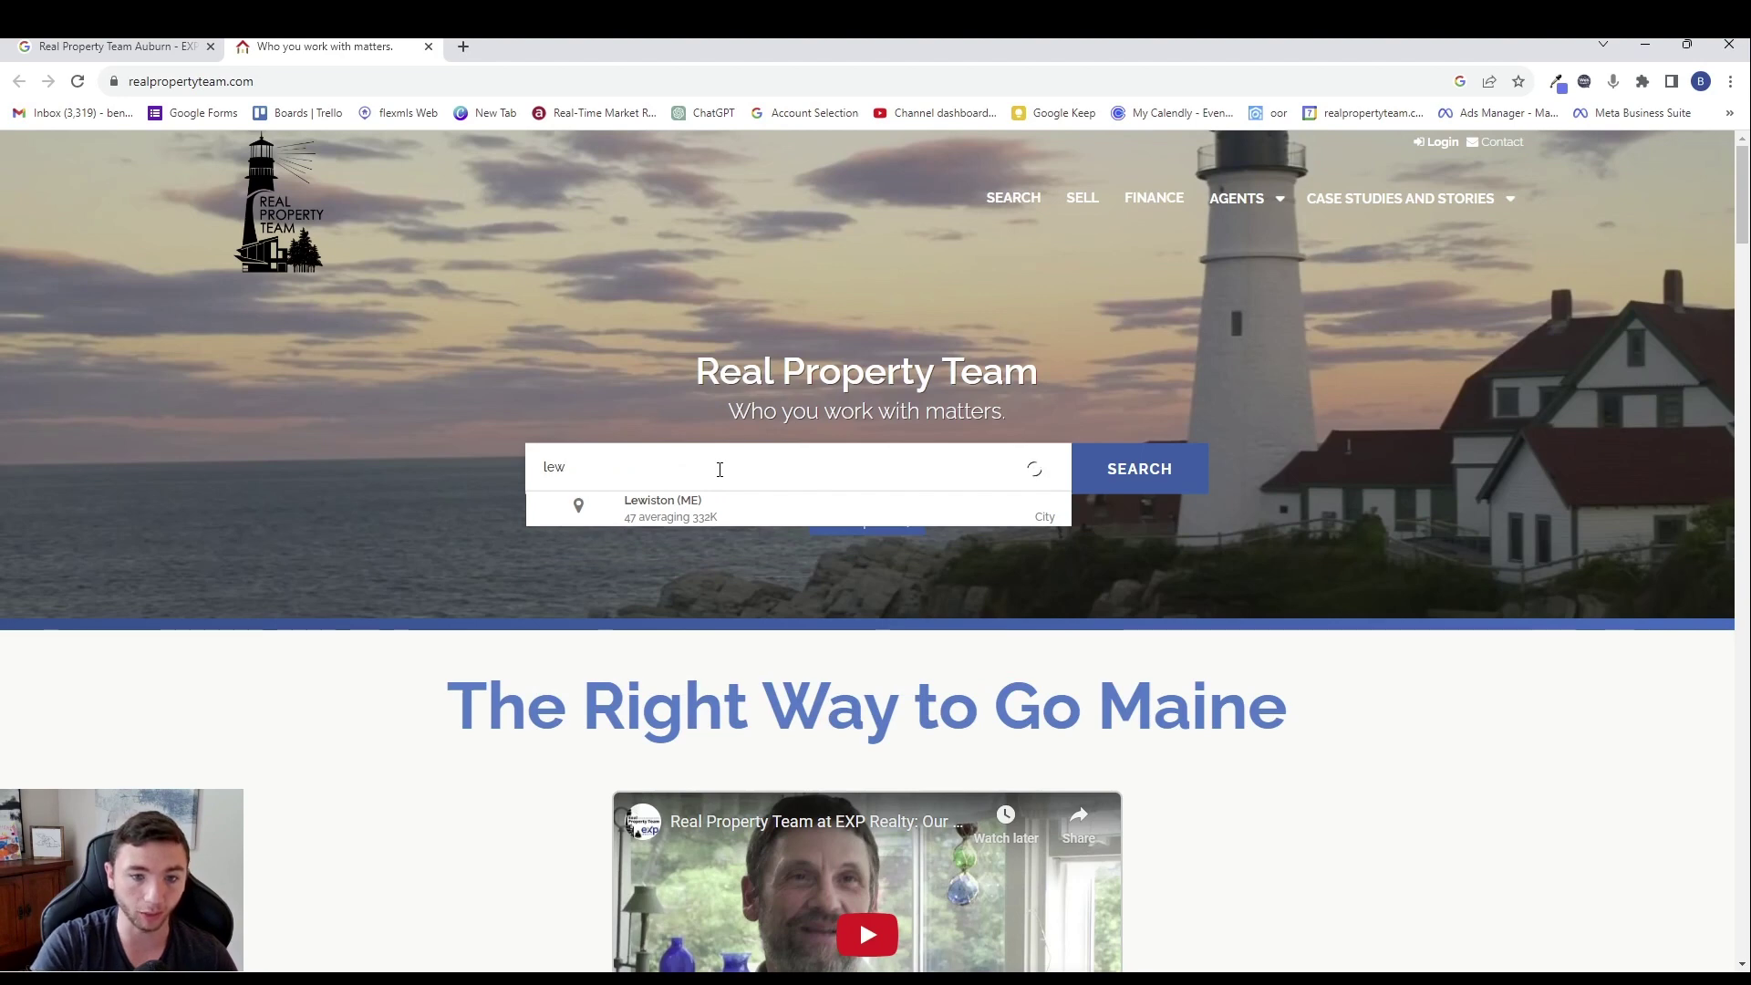
{"action": "left_click", "coordinate": [732, 503]}
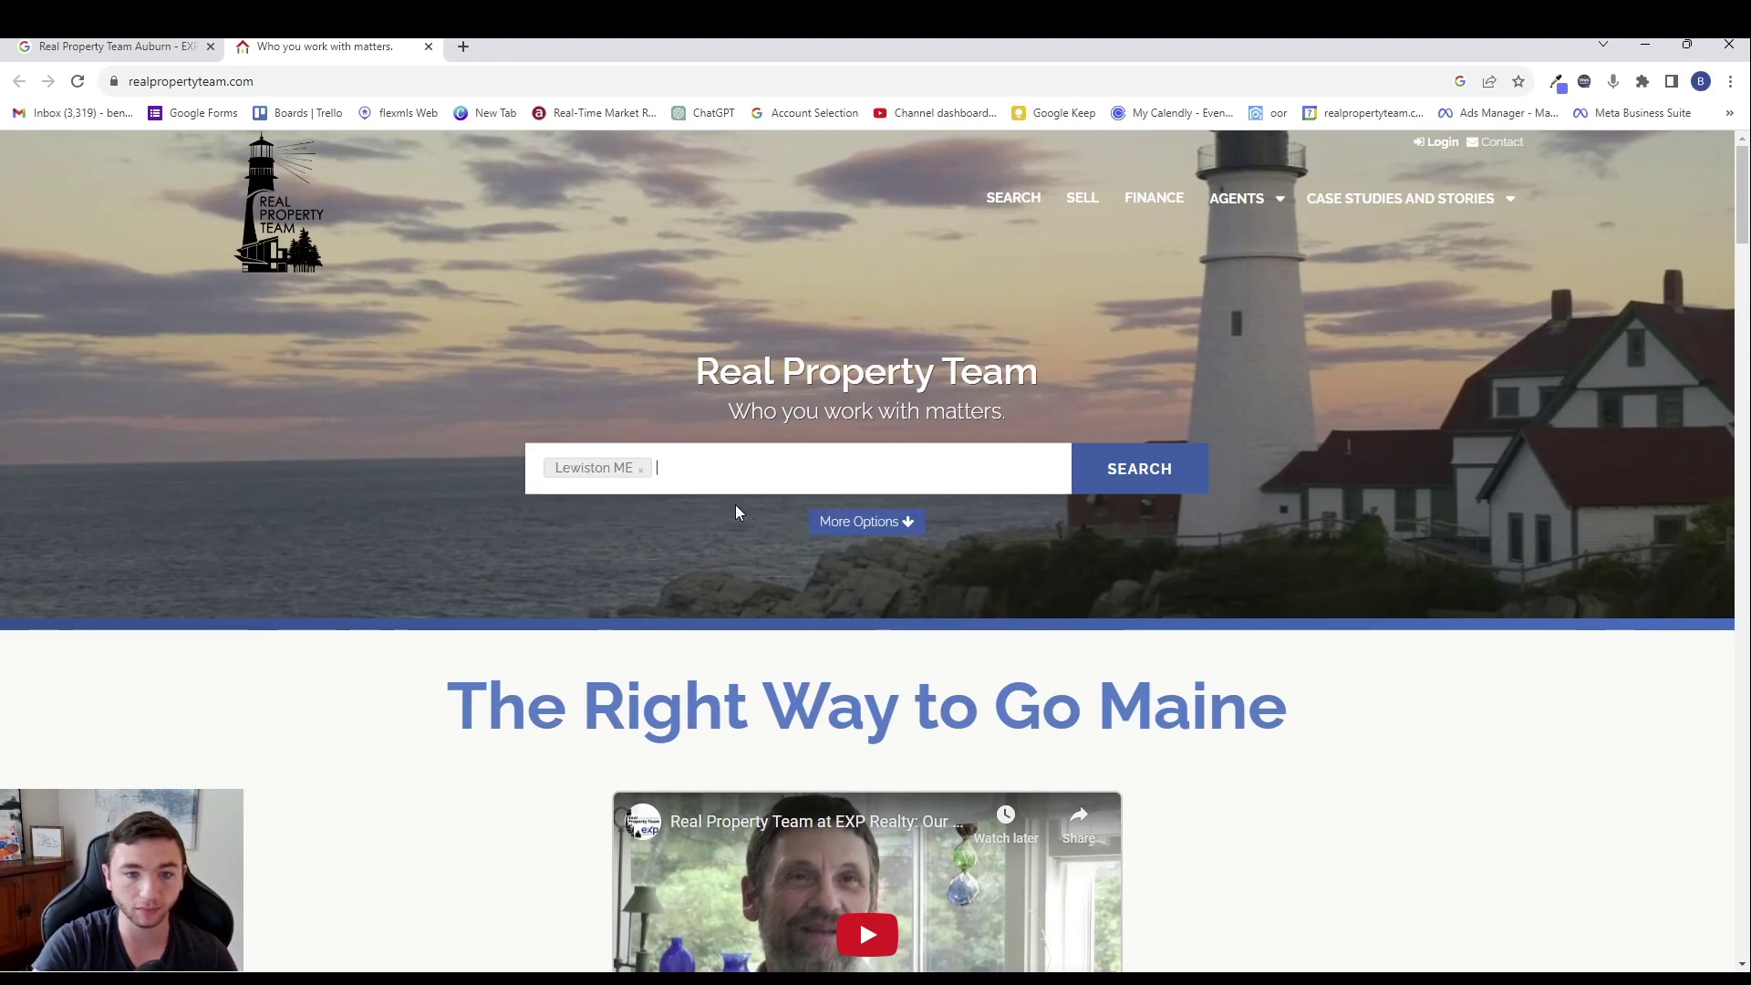
{"action": "left_click", "coordinate": [1144, 492]}
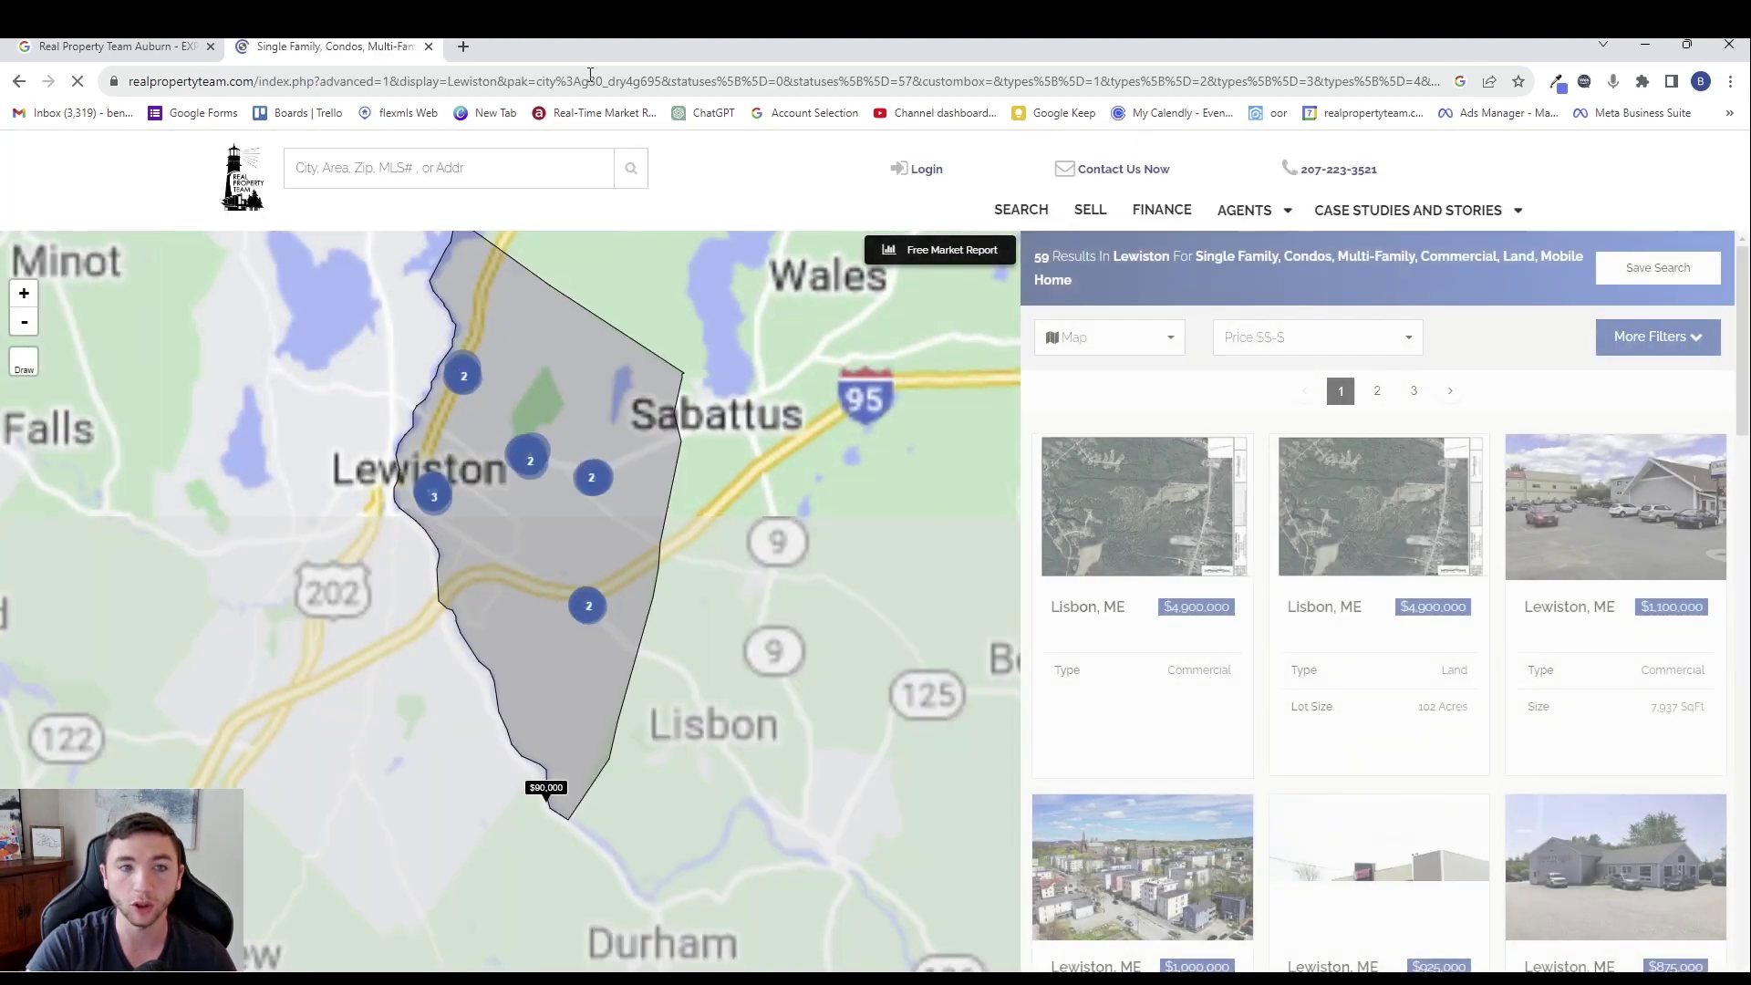
- Copy the web address of the Lewiston search results into the product's landing page URL
{"action": "left_click", "coordinate": [590, 80]}
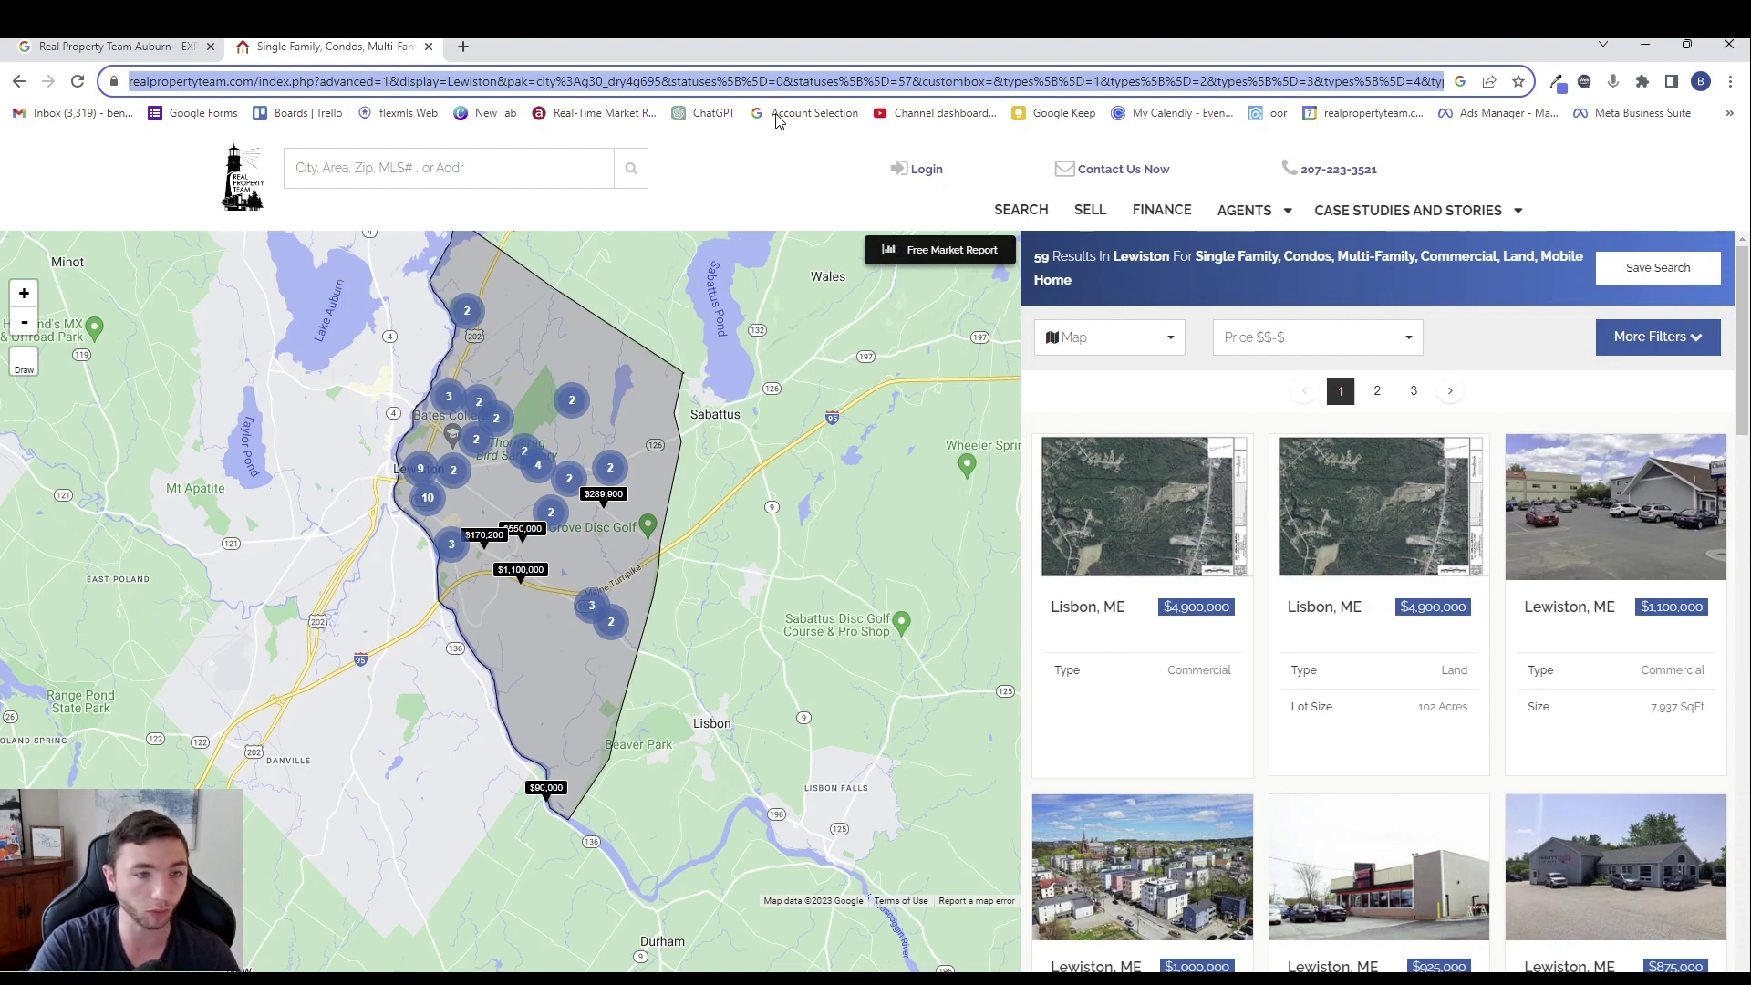
{"action": "key", "text": "BackSpace"}
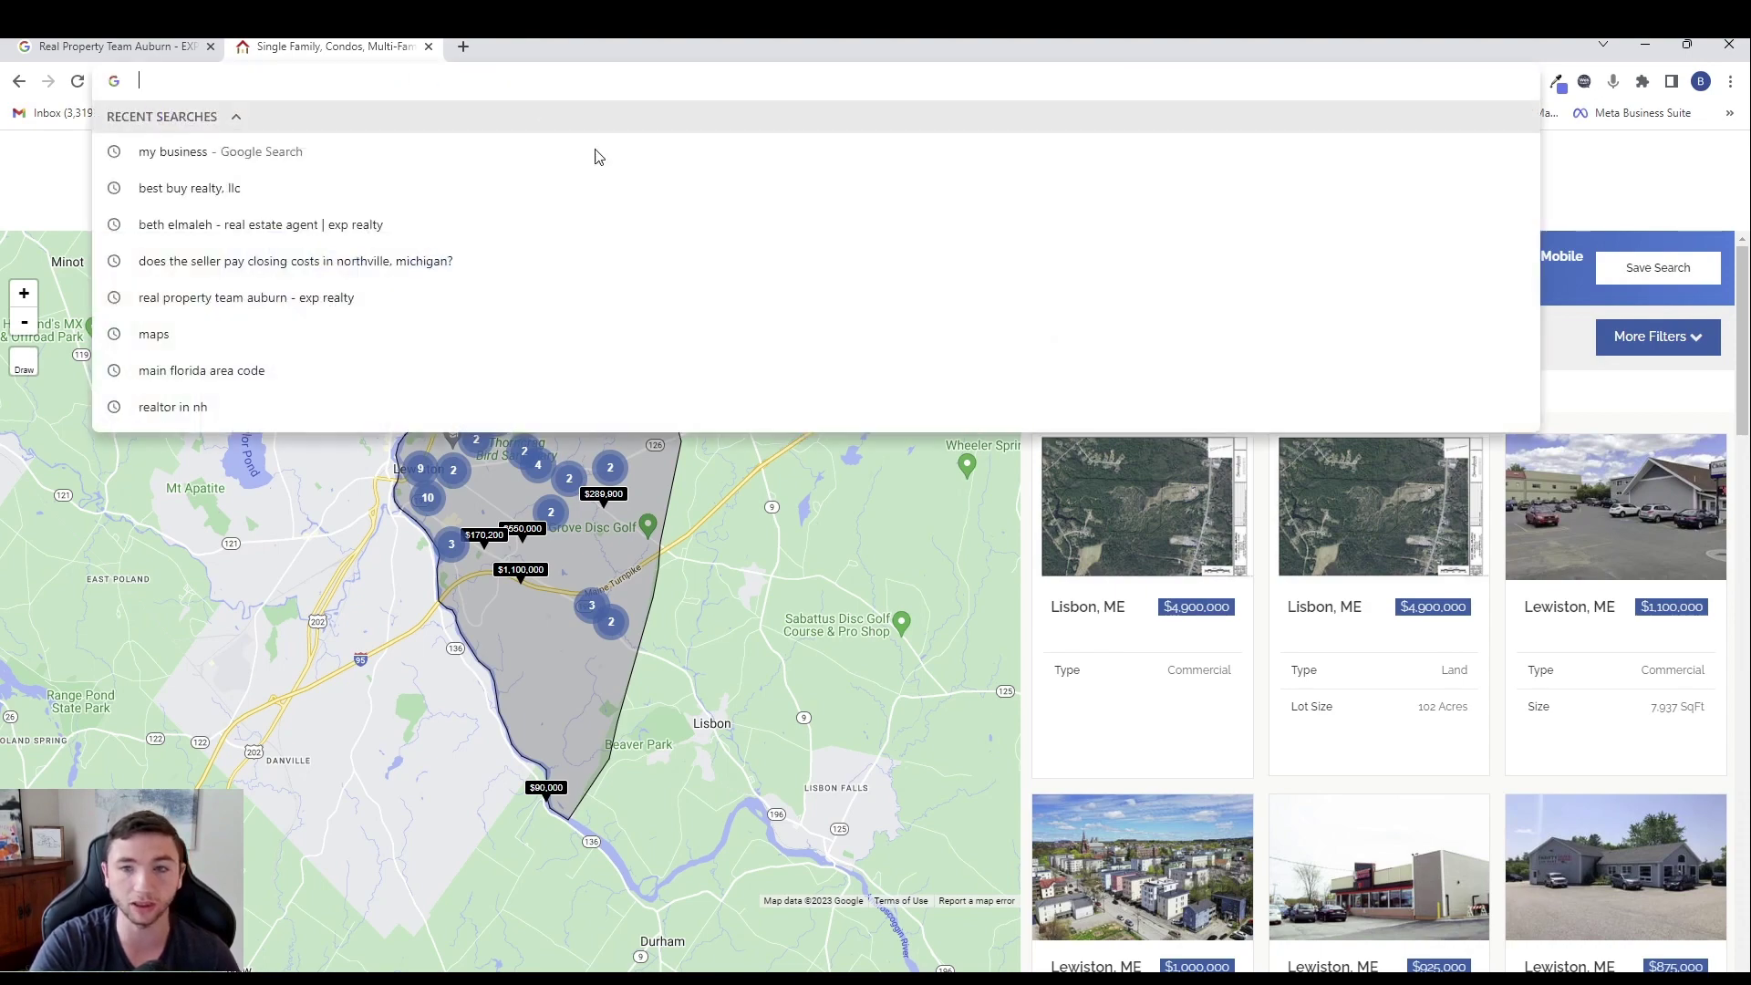
{"action": "left_click", "coordinate": [4, 198]}
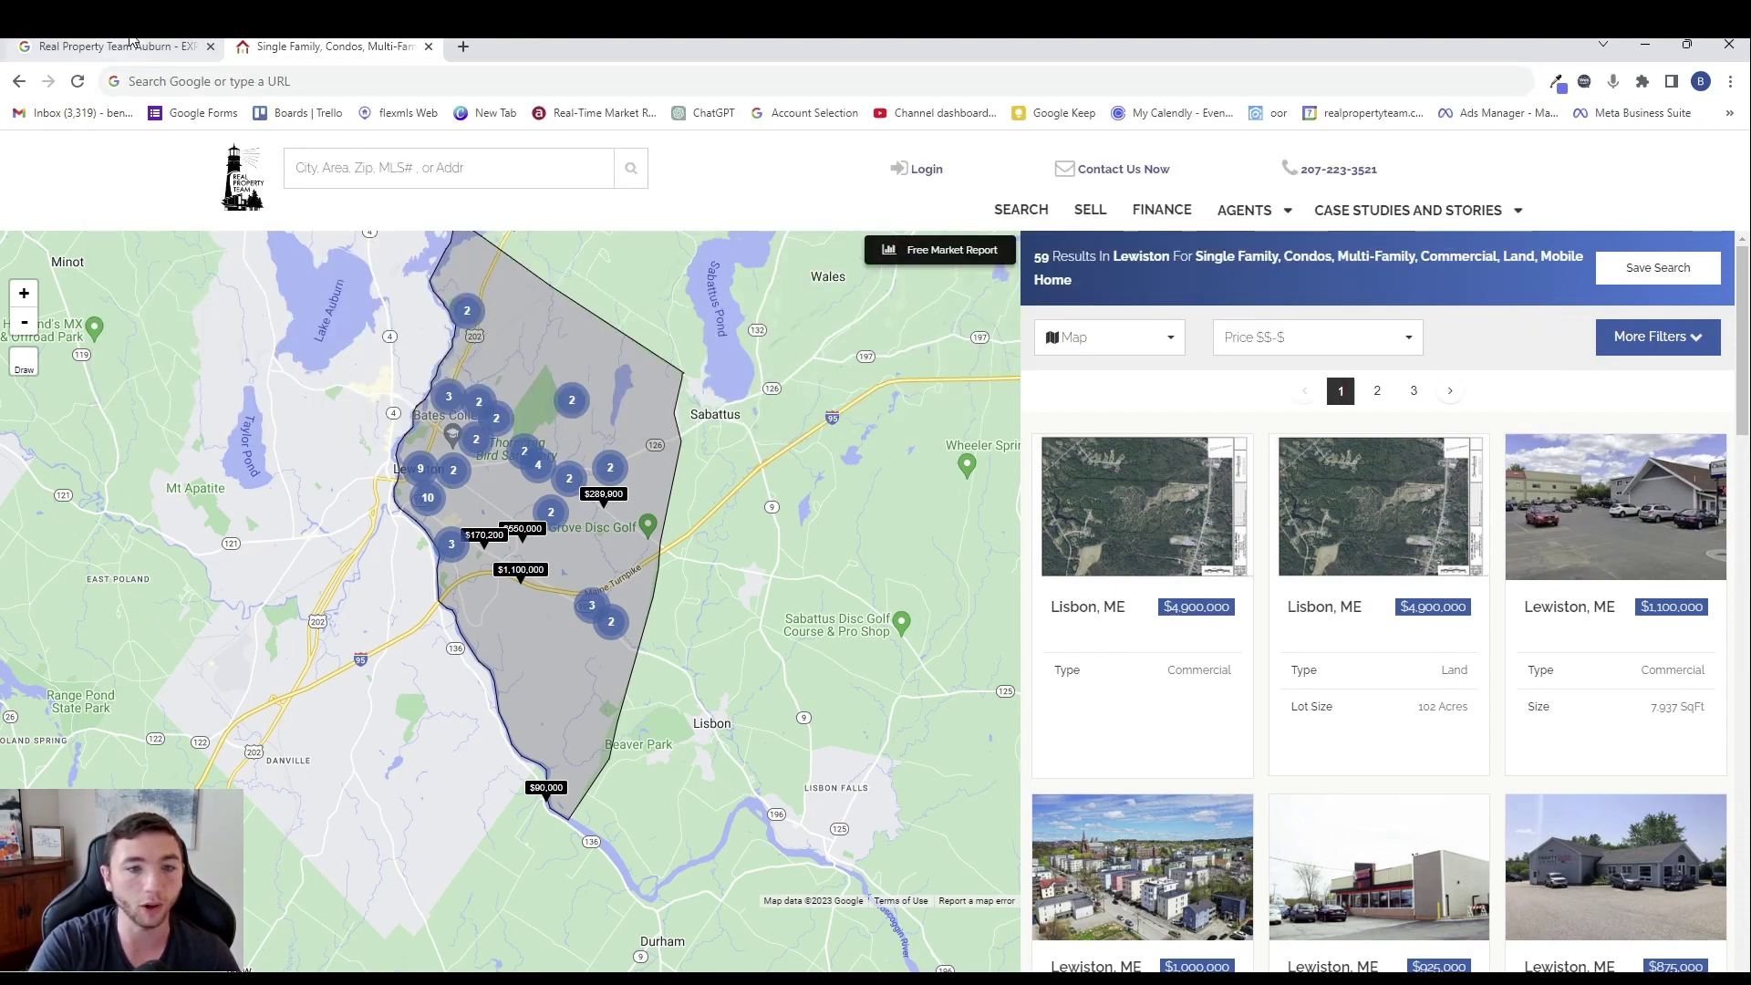
{"action": "left_click", "coordinate": [131, 41]}
{"action": "key", "text": "ctrl+v"}
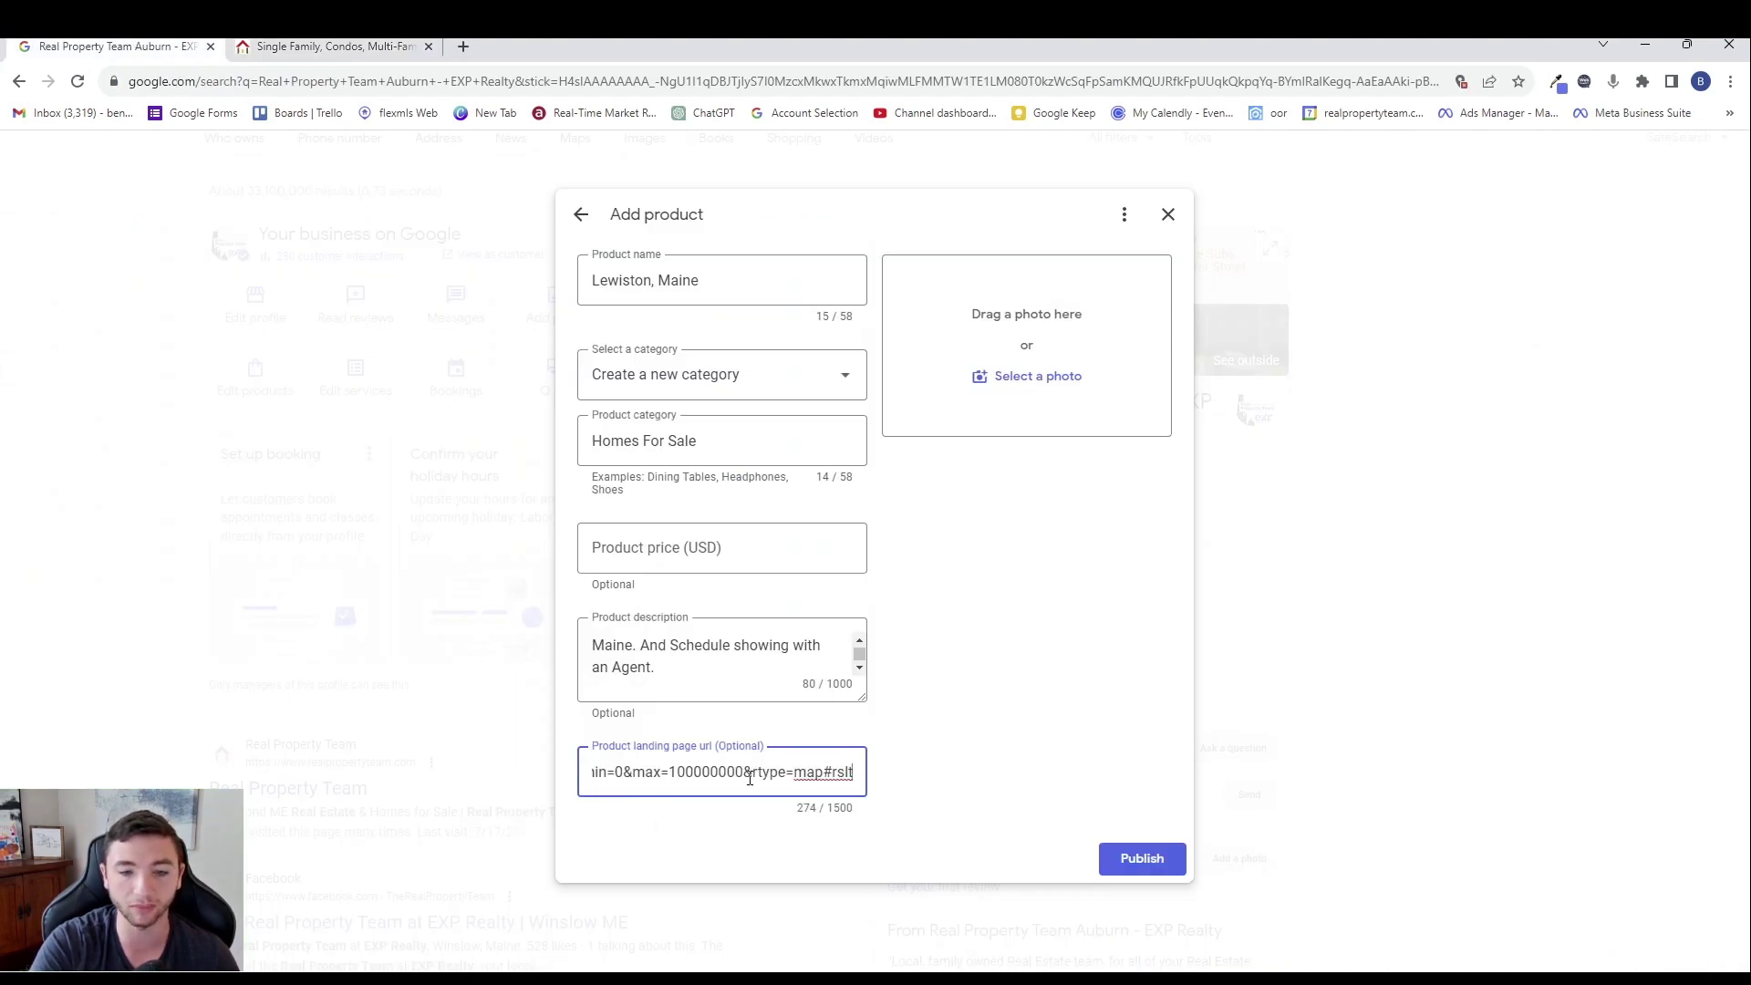
- Add the photo of the single-story house with a garage to the Lewiston product and publish it
{"action": "left_click", "coordinate": [1038, 386]}
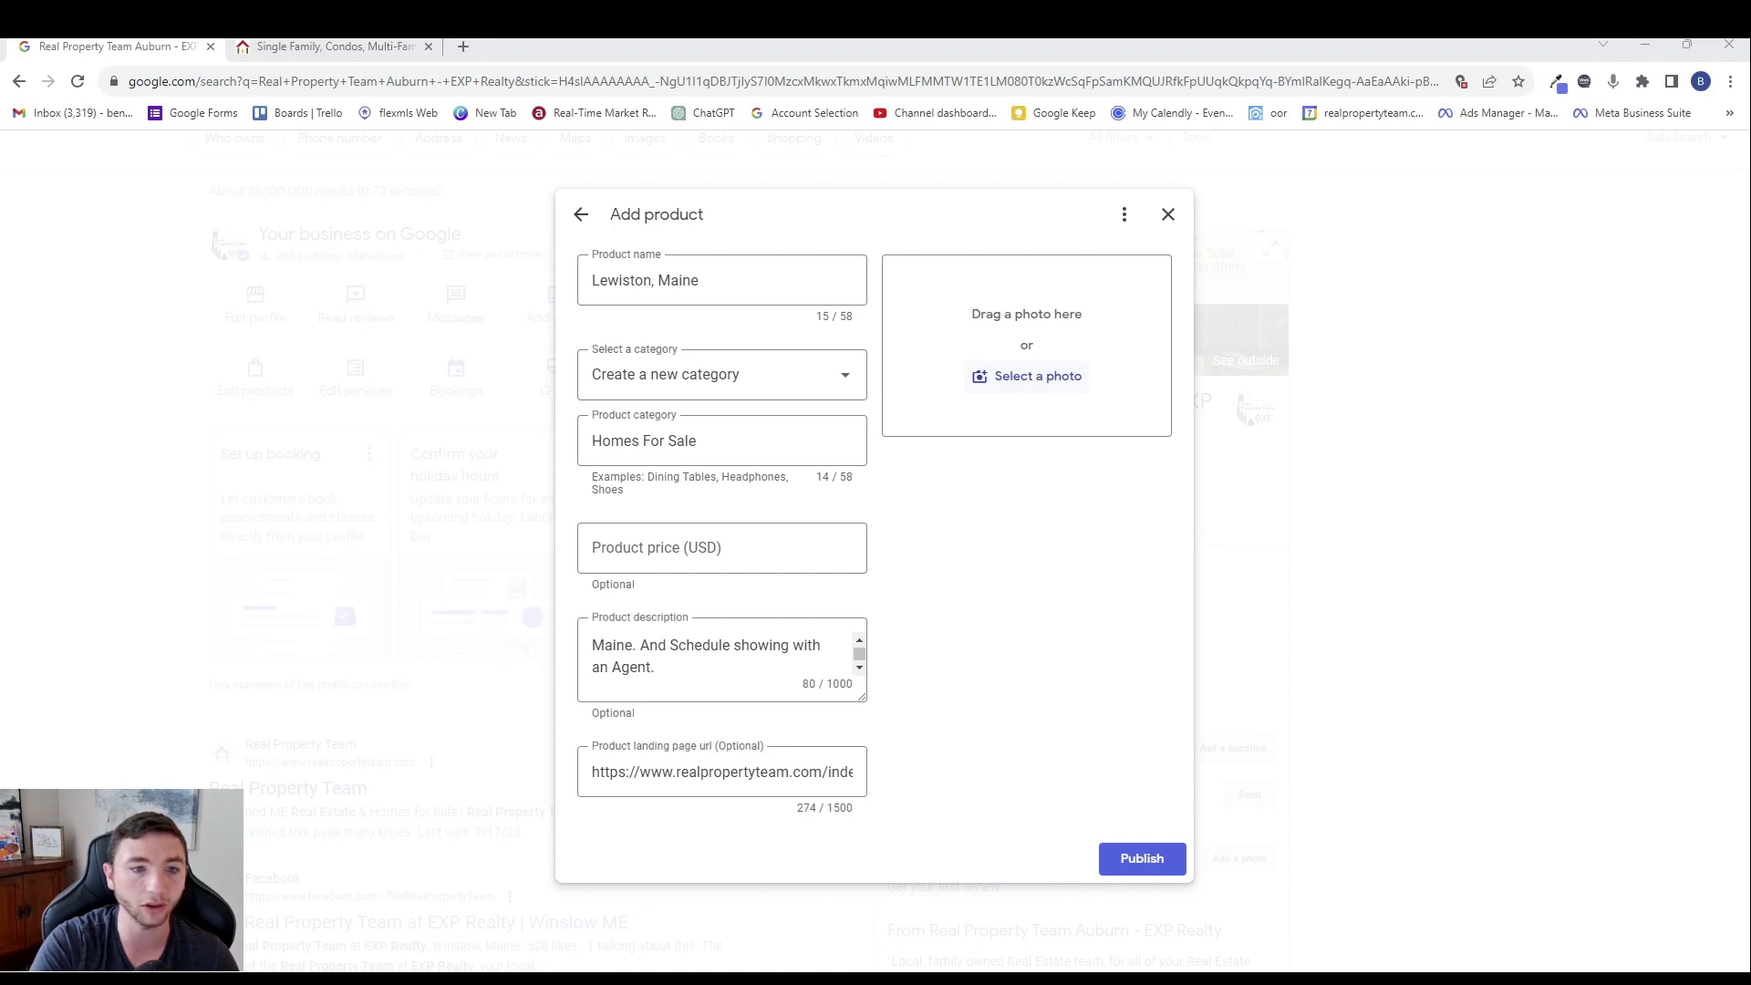
{"action": "double_click", "coordinate": [715, 501]}
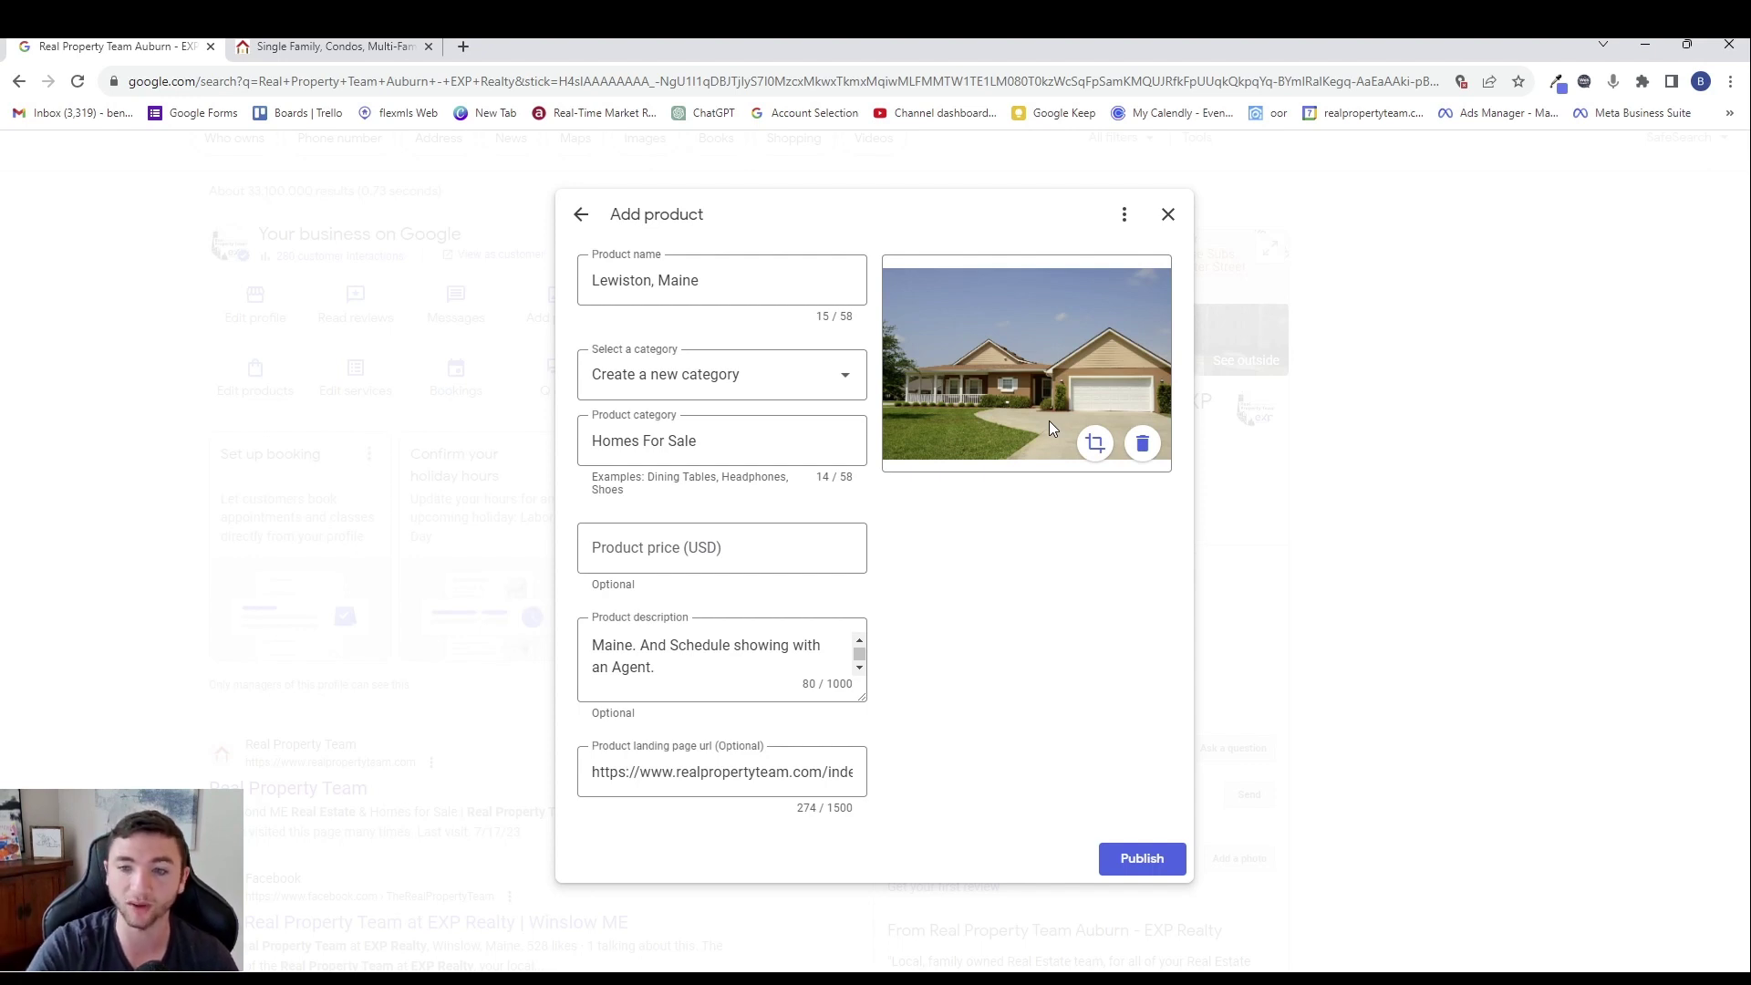
{"action": "left_click", "coordinate": [1146, 862]}
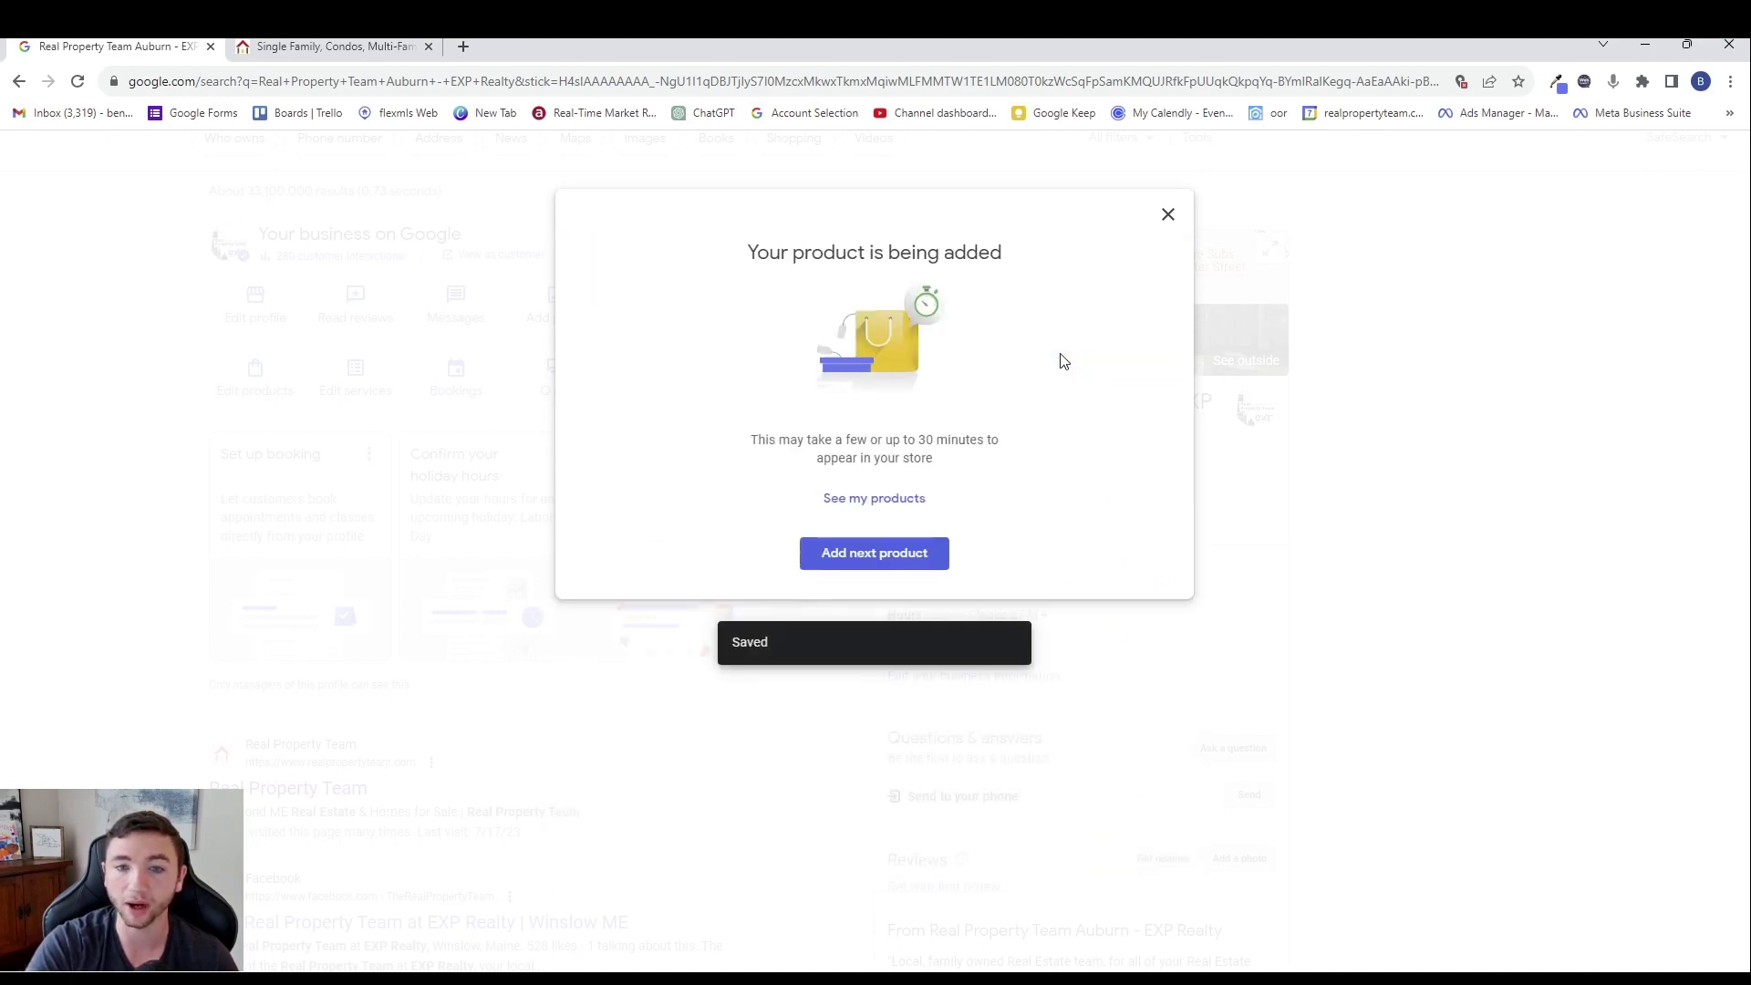
- Start another product named "Auburn, Maine" and assign it to the existing "Homes For Sale" category
{"action": "left_click", "coordinate": [867, 572]}
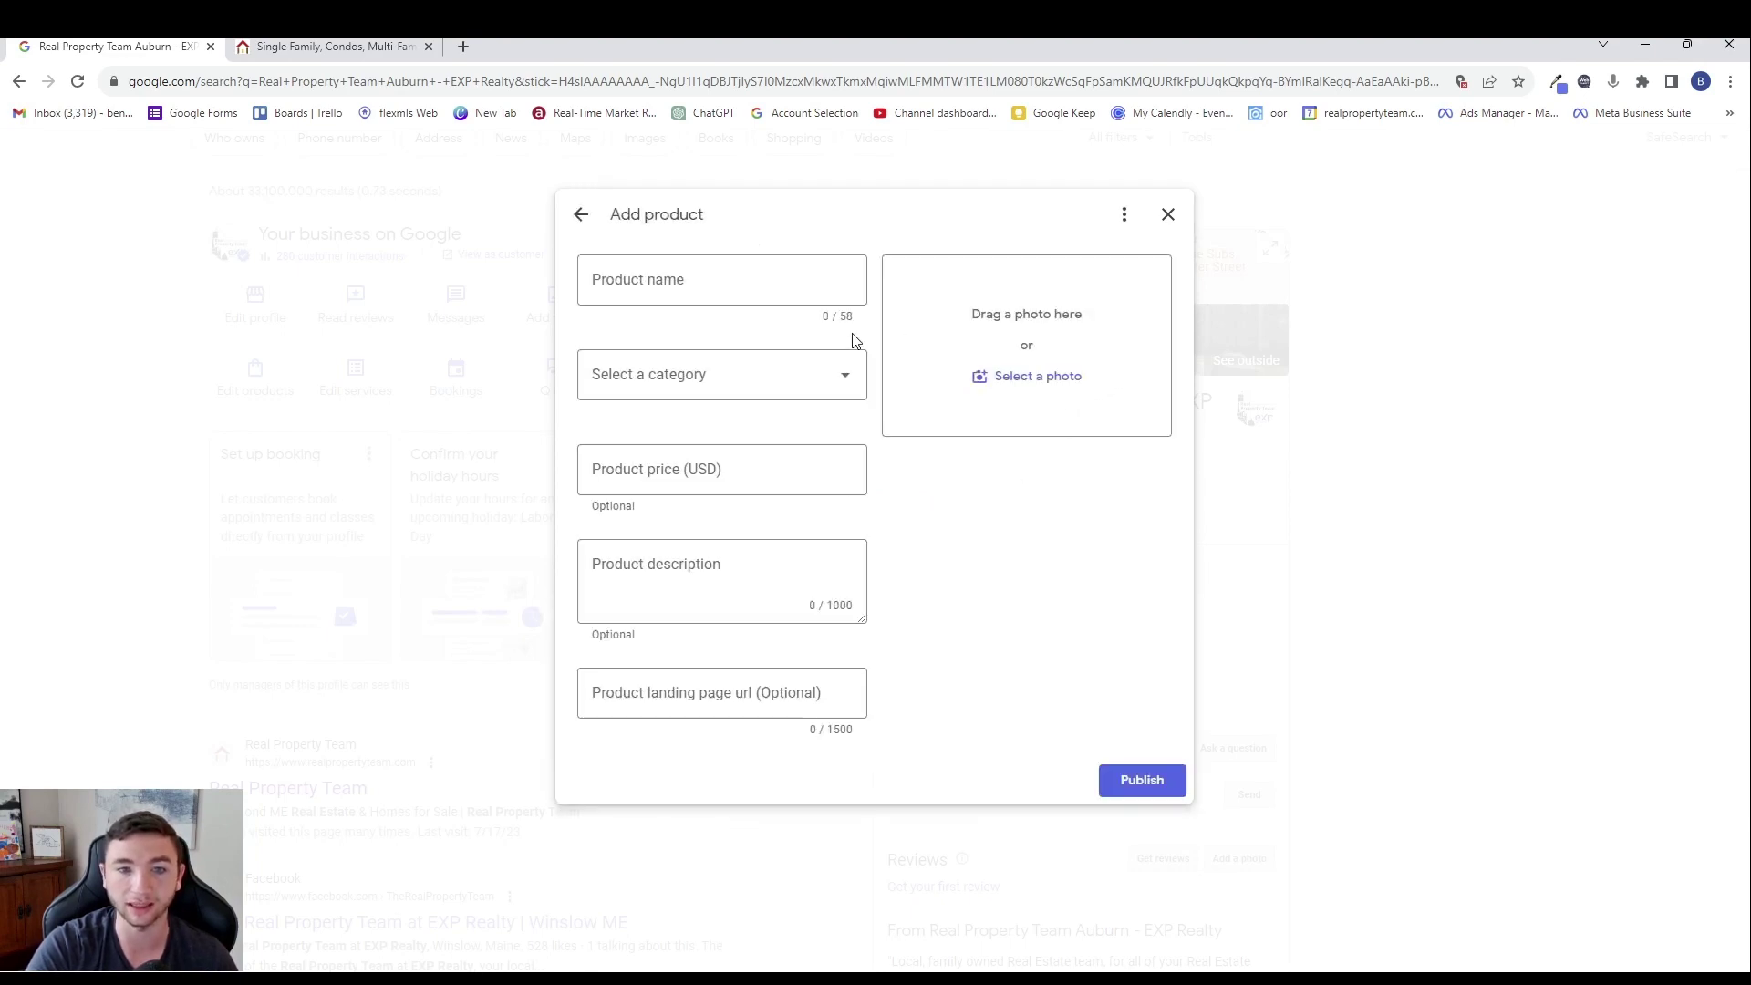
{"action": "left_click", "coordinate": [712, 284]}
{"action": "type", "text": "Auburn, Maine"}
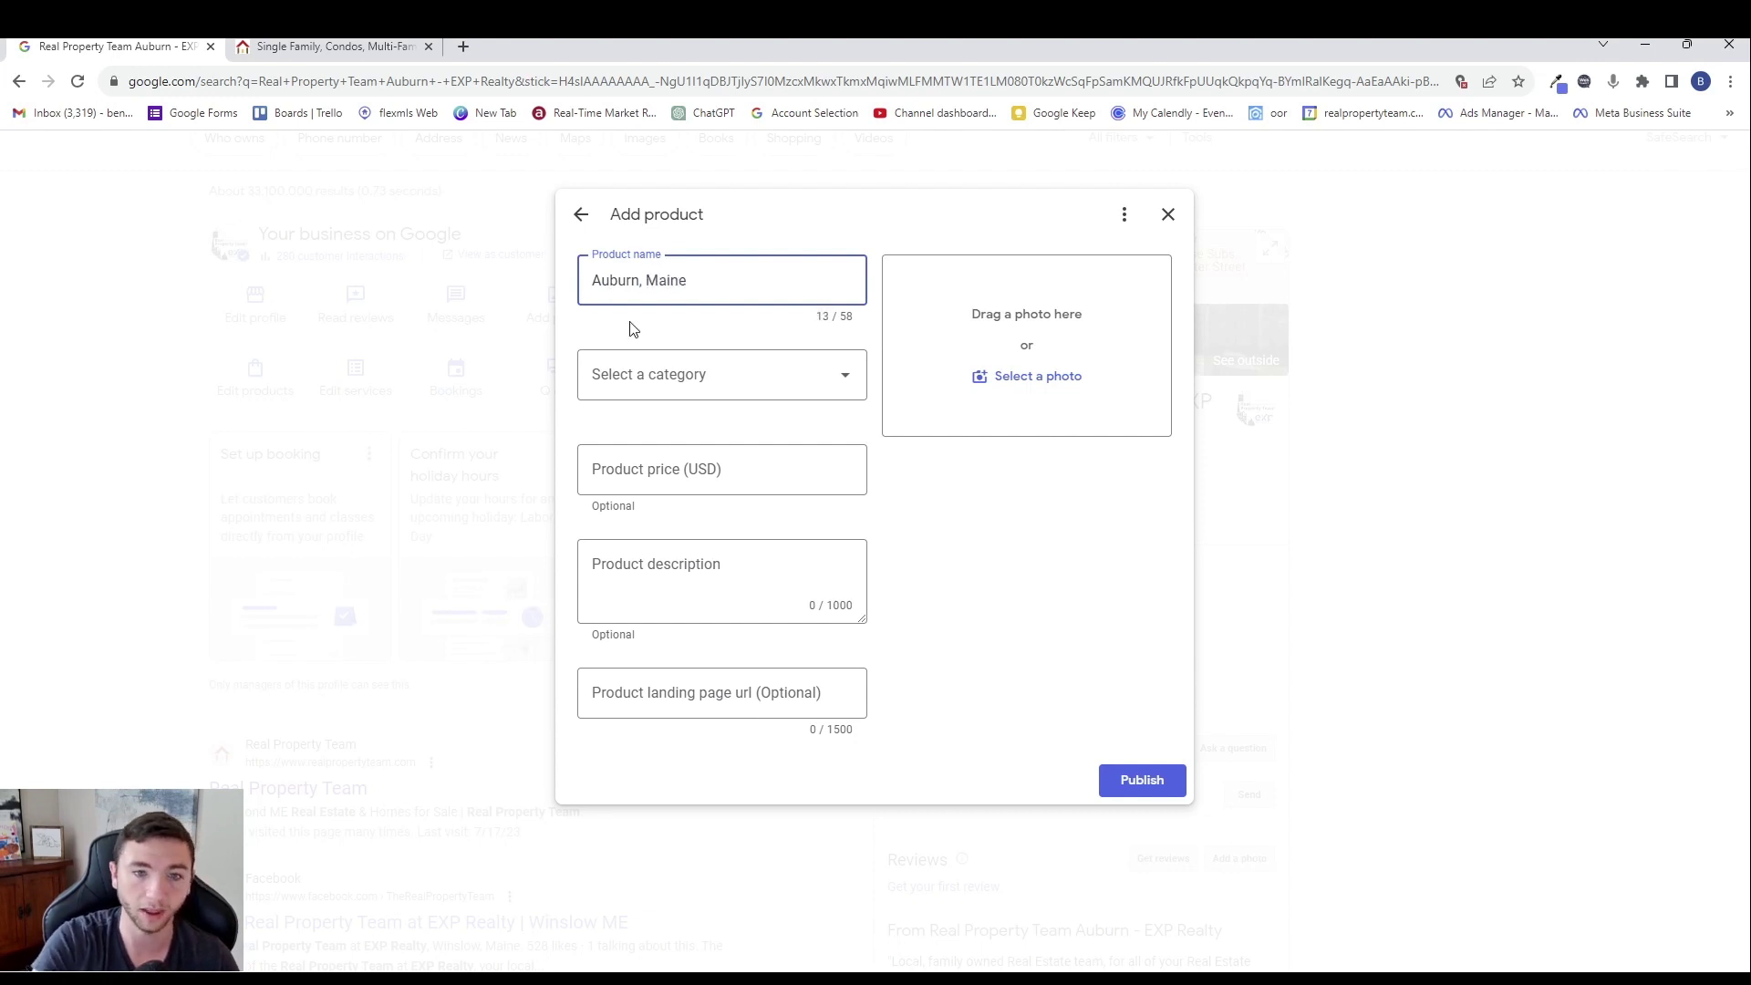
{"action": "left_click", "coordinate": [637, 365]}
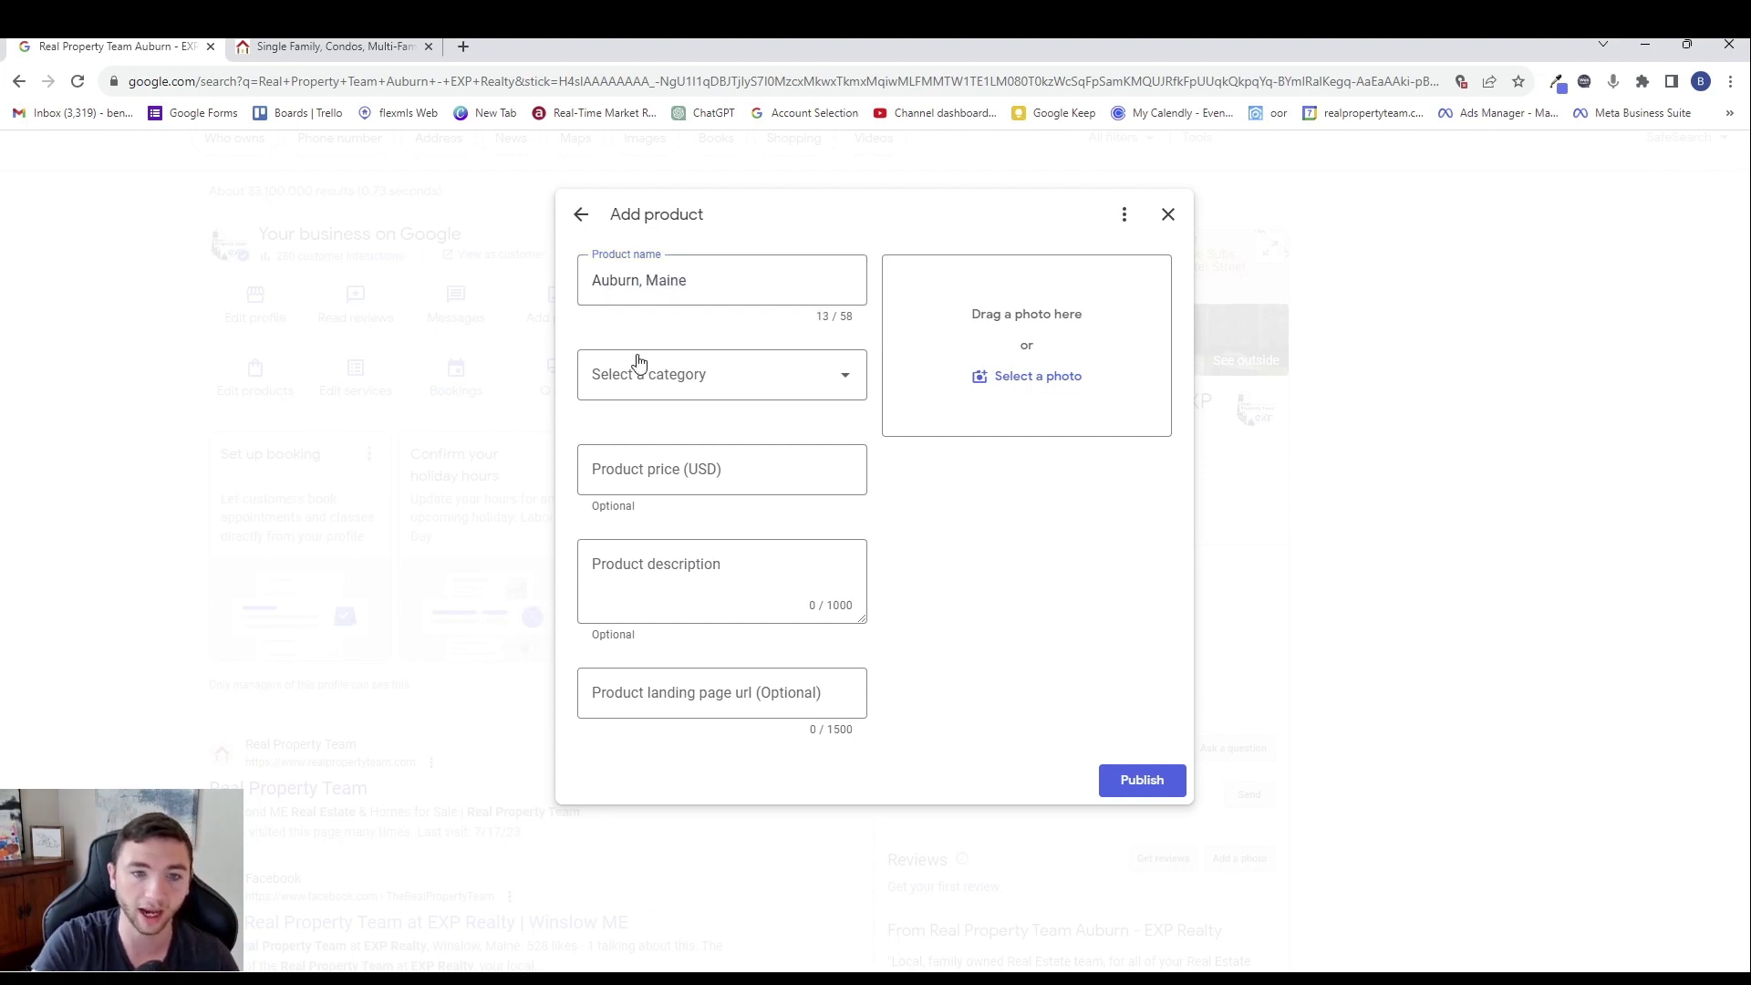
{"action": "left_click", "coordinate": [638, 471]}
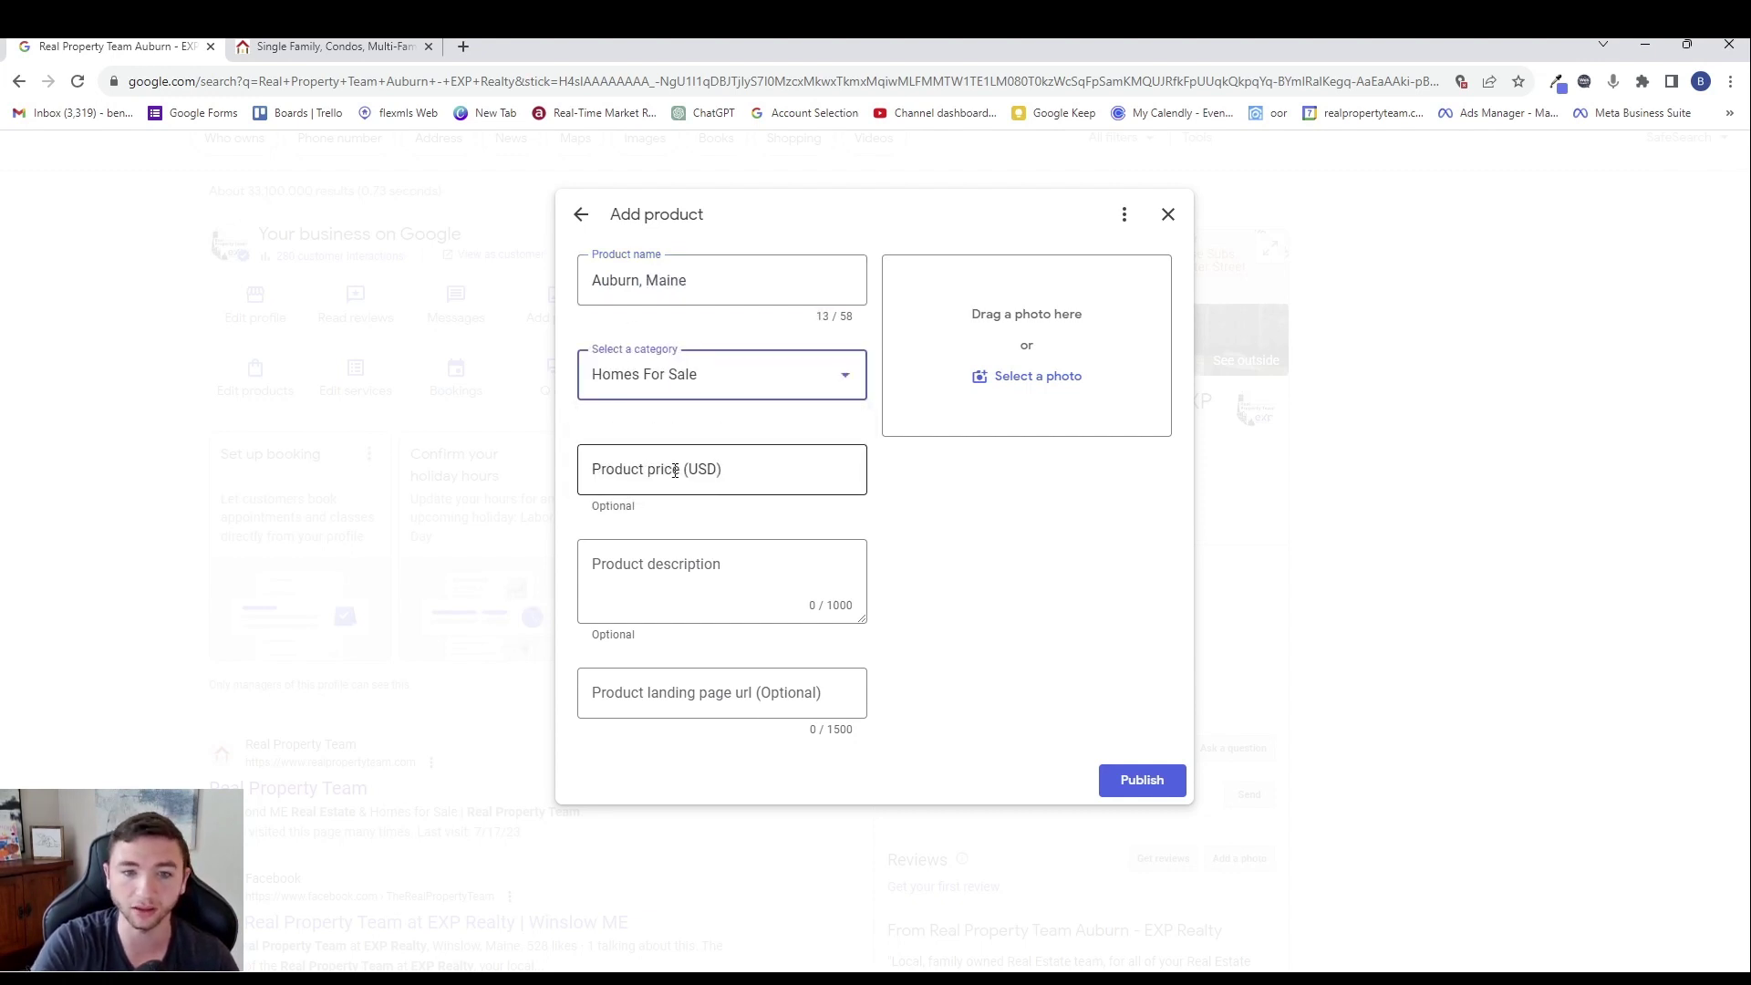
- Set the product description to "Search all homes for sale in Auburn. And schedule showing with an agent!"
{"action": "left_click", "coordinate": [679, 469]}
{"action": "left_click", "coordinate": [664, 562]}
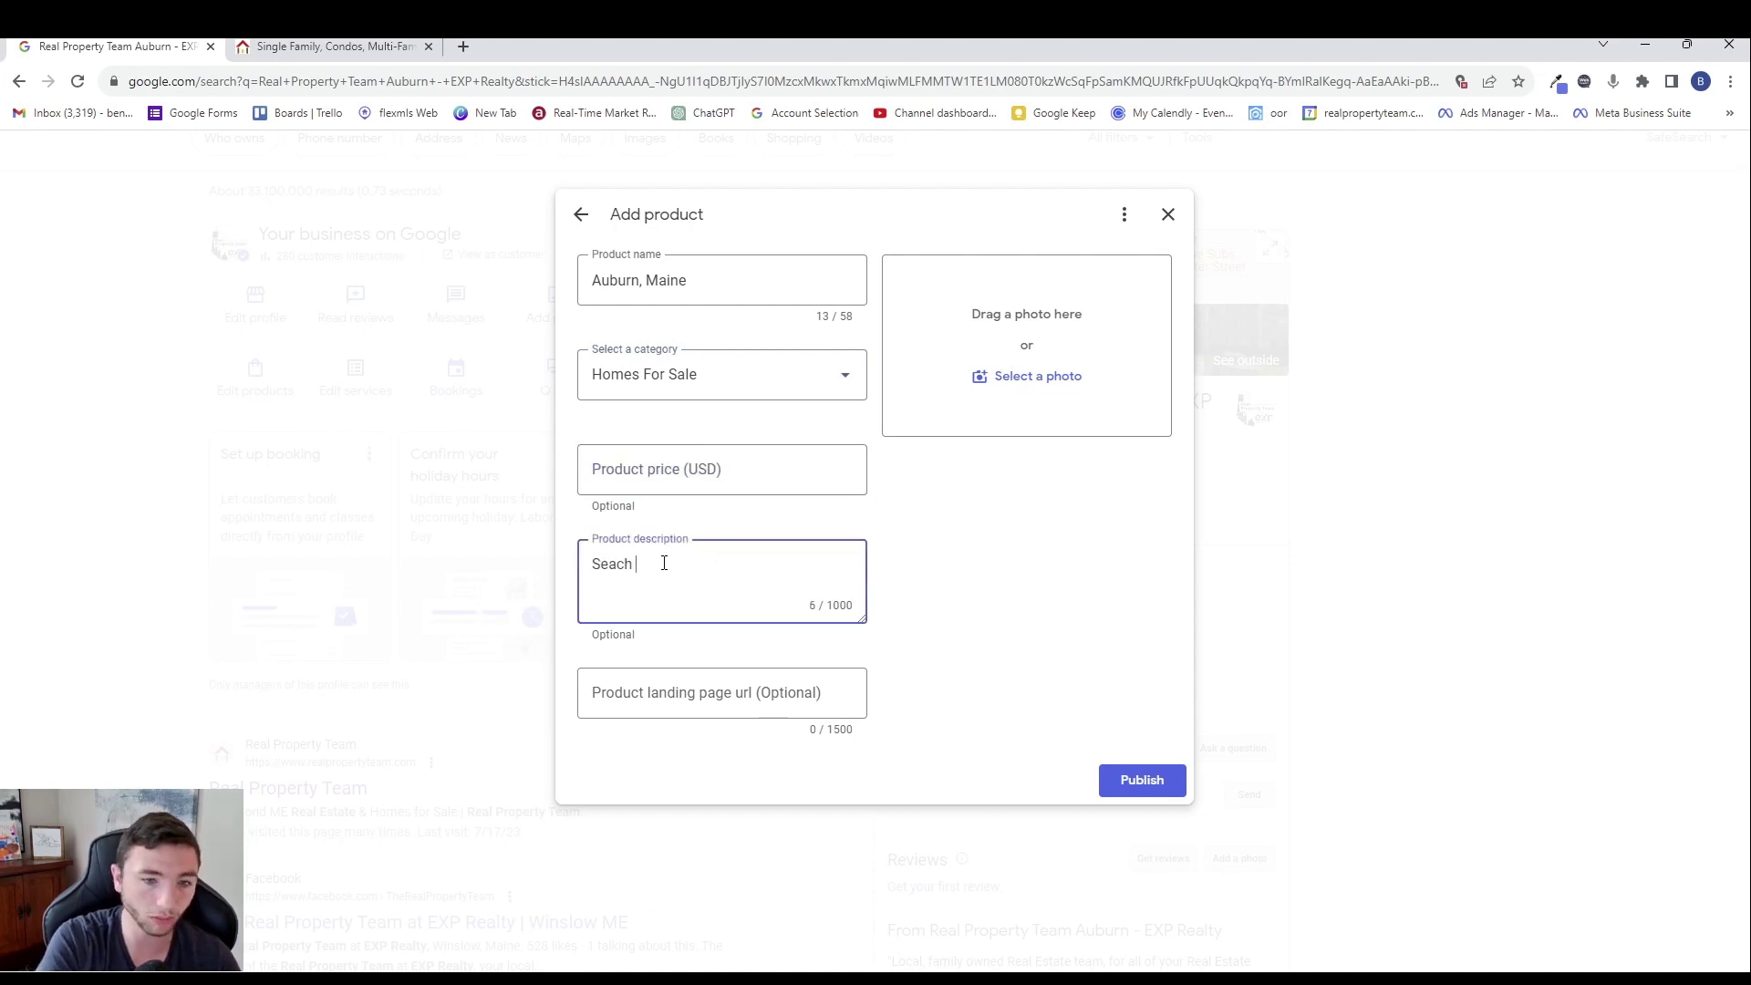
{"action": "type", "text": "Seach"}
{"action": "key", "text": "BackSpace"}
{"action": "type", "text": "a;"}
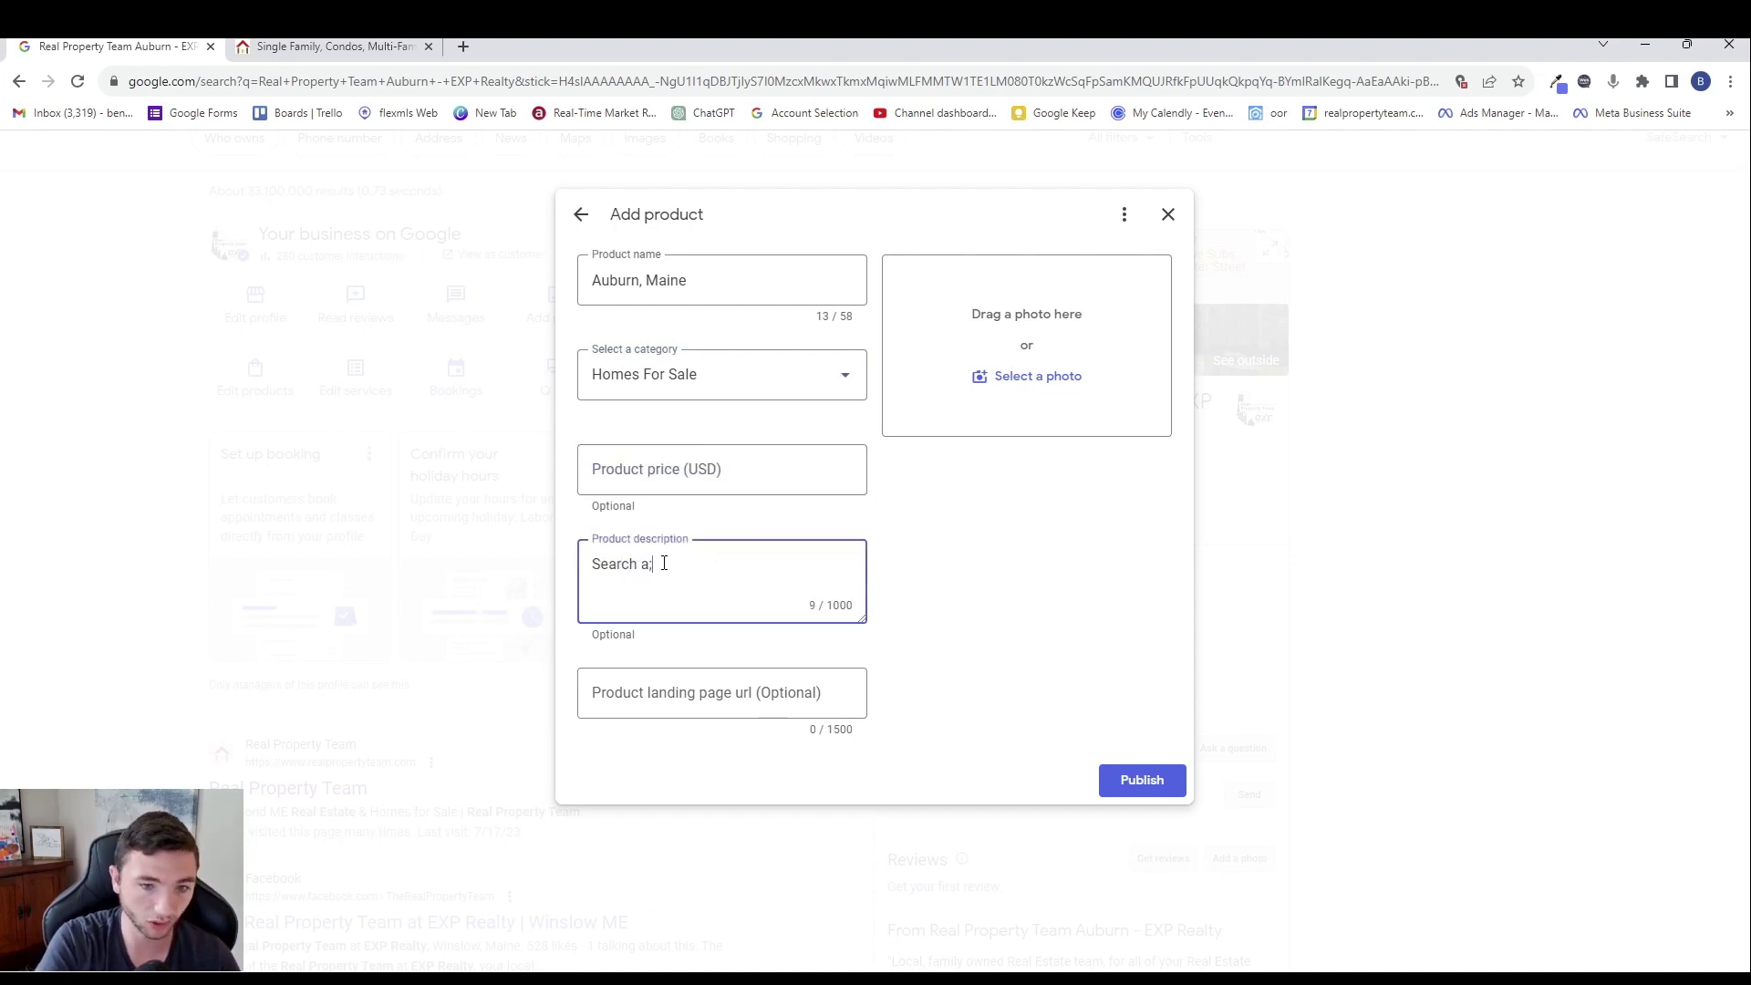
{"action": "type", "text": ";"}
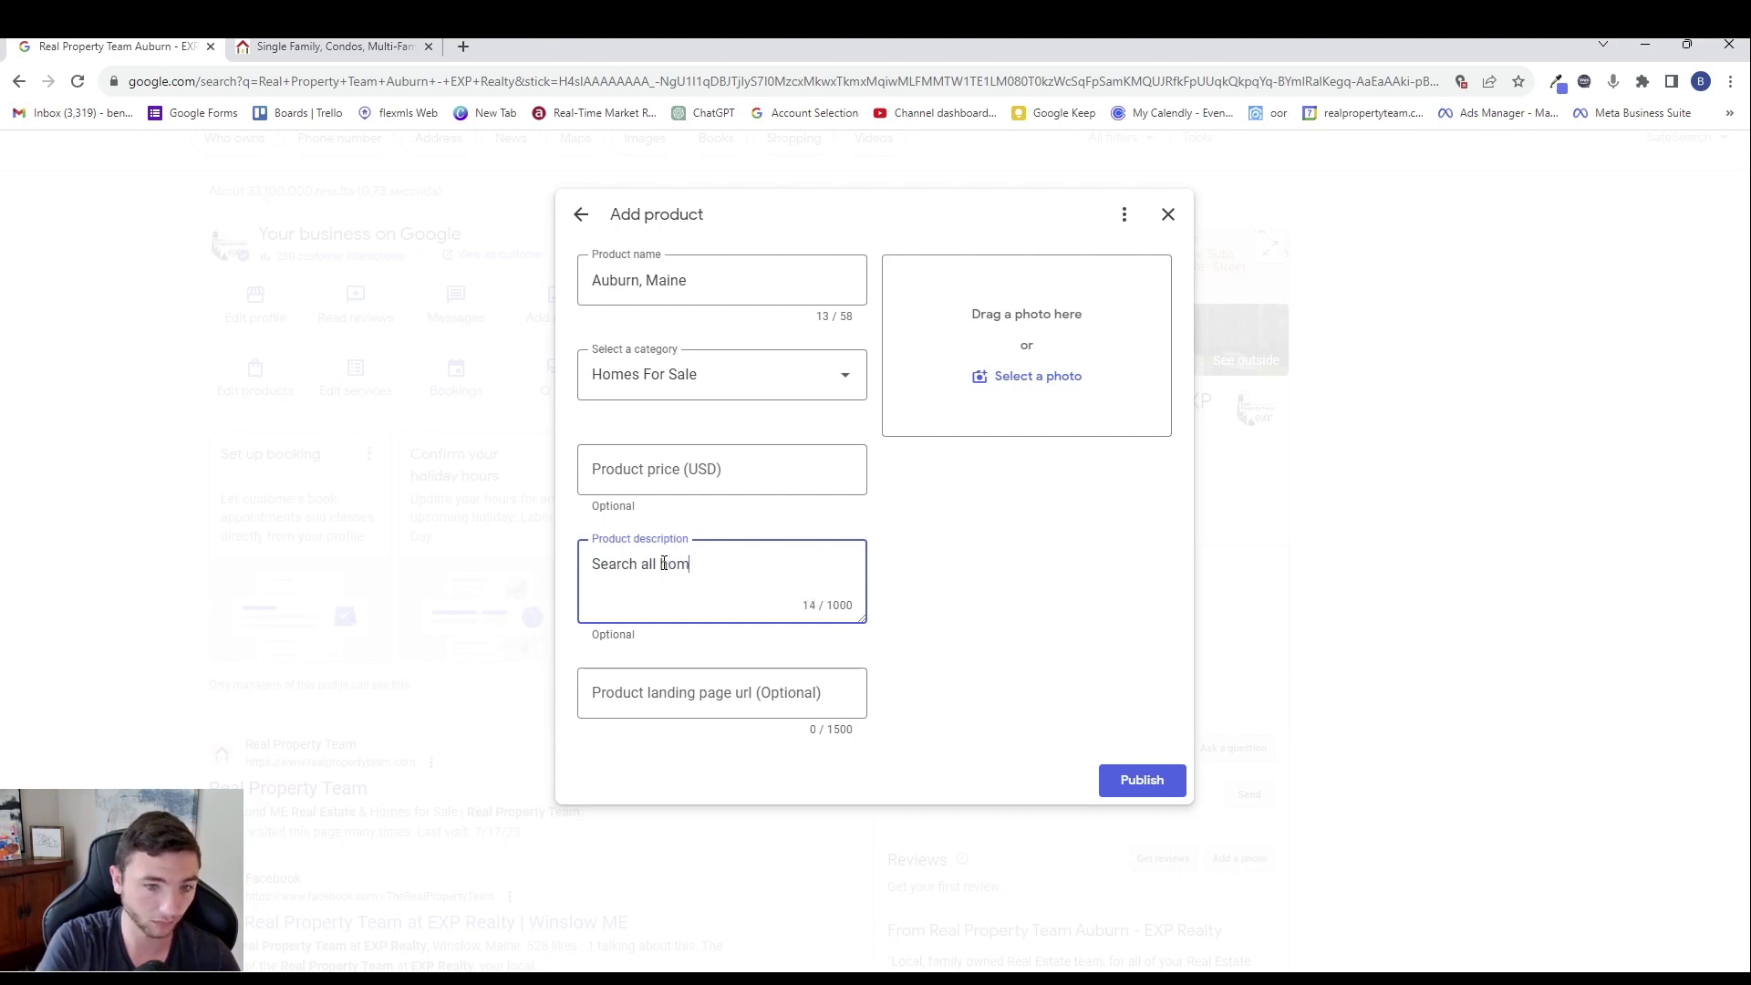
{"action": "type", "text": " for sale in Auburn"}
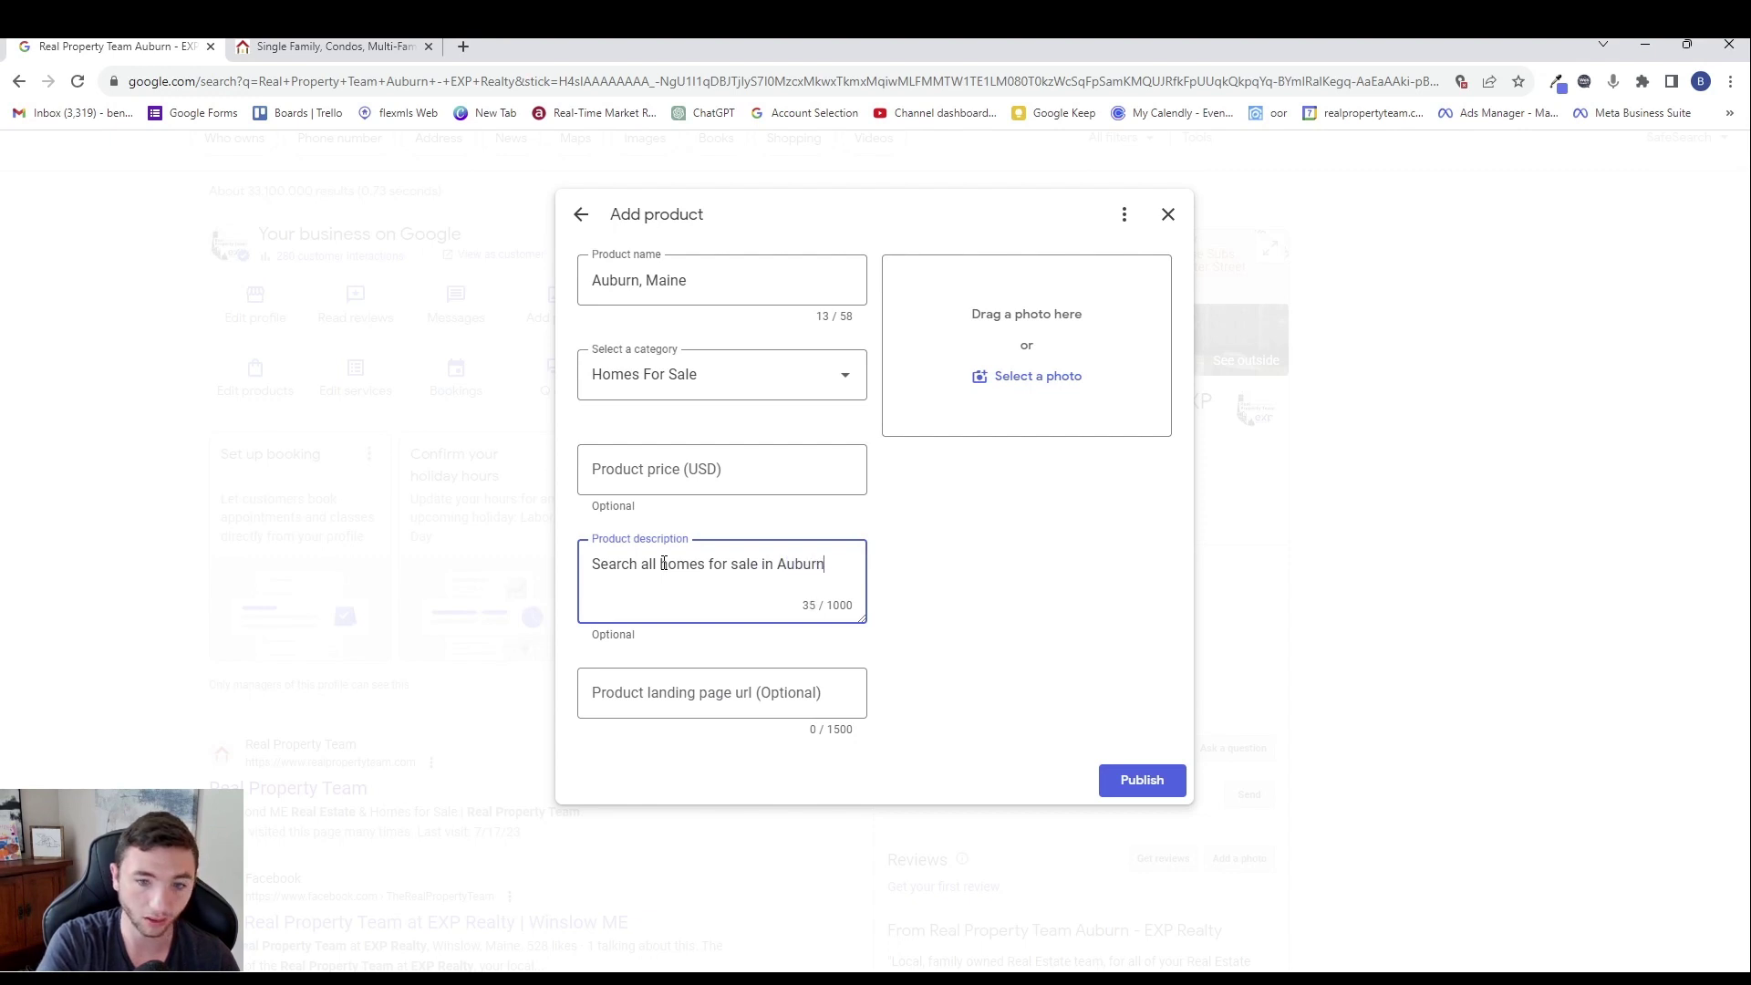
{"action": "type", "text": ". And"}
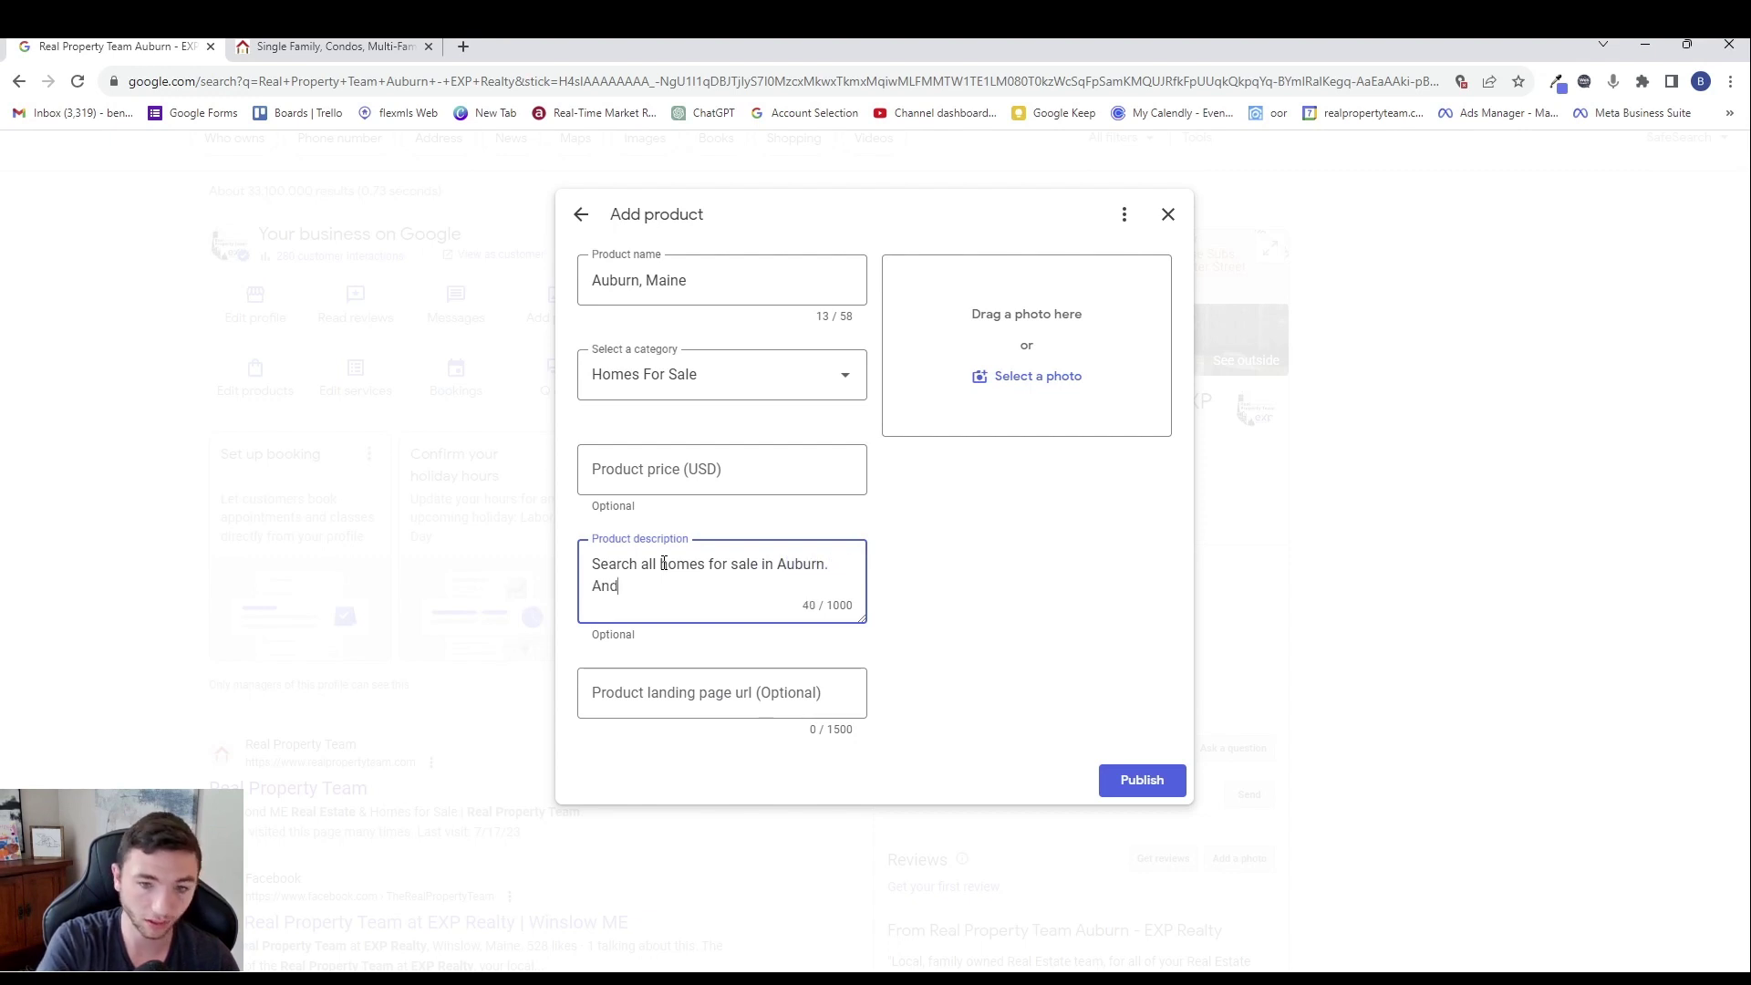
{"action": "type", "text": " sche"}
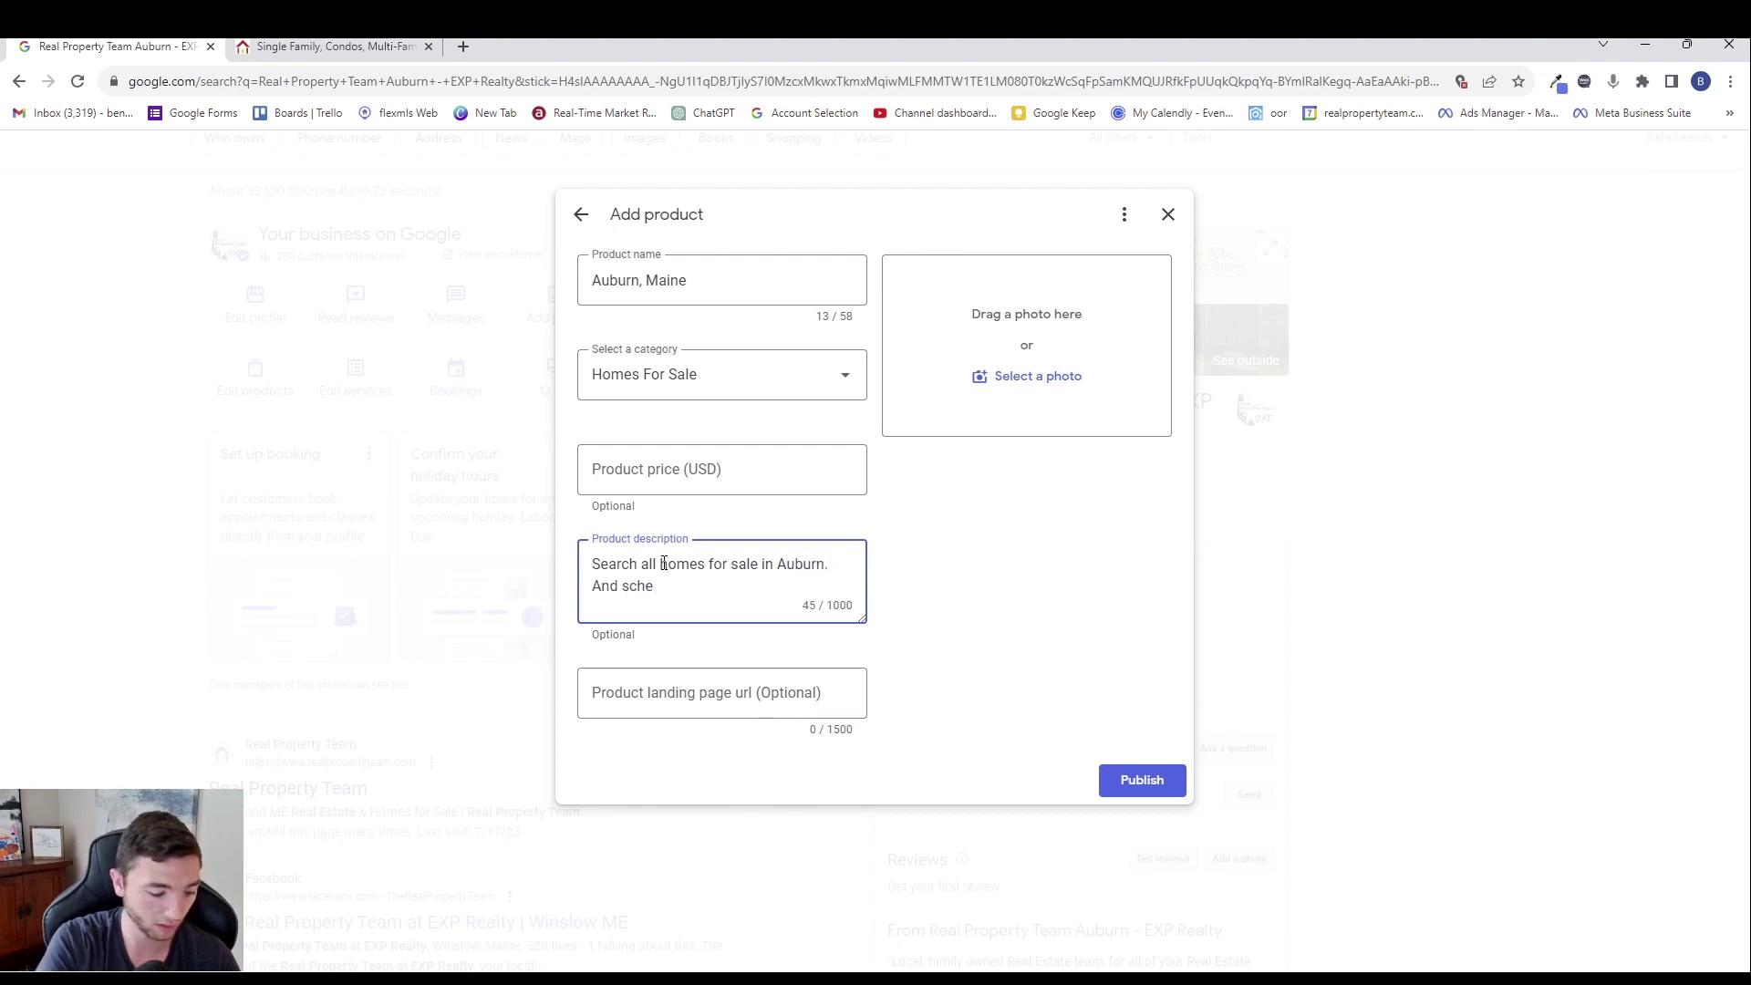
{"action": "type", "text": "dule showing with an agem"}
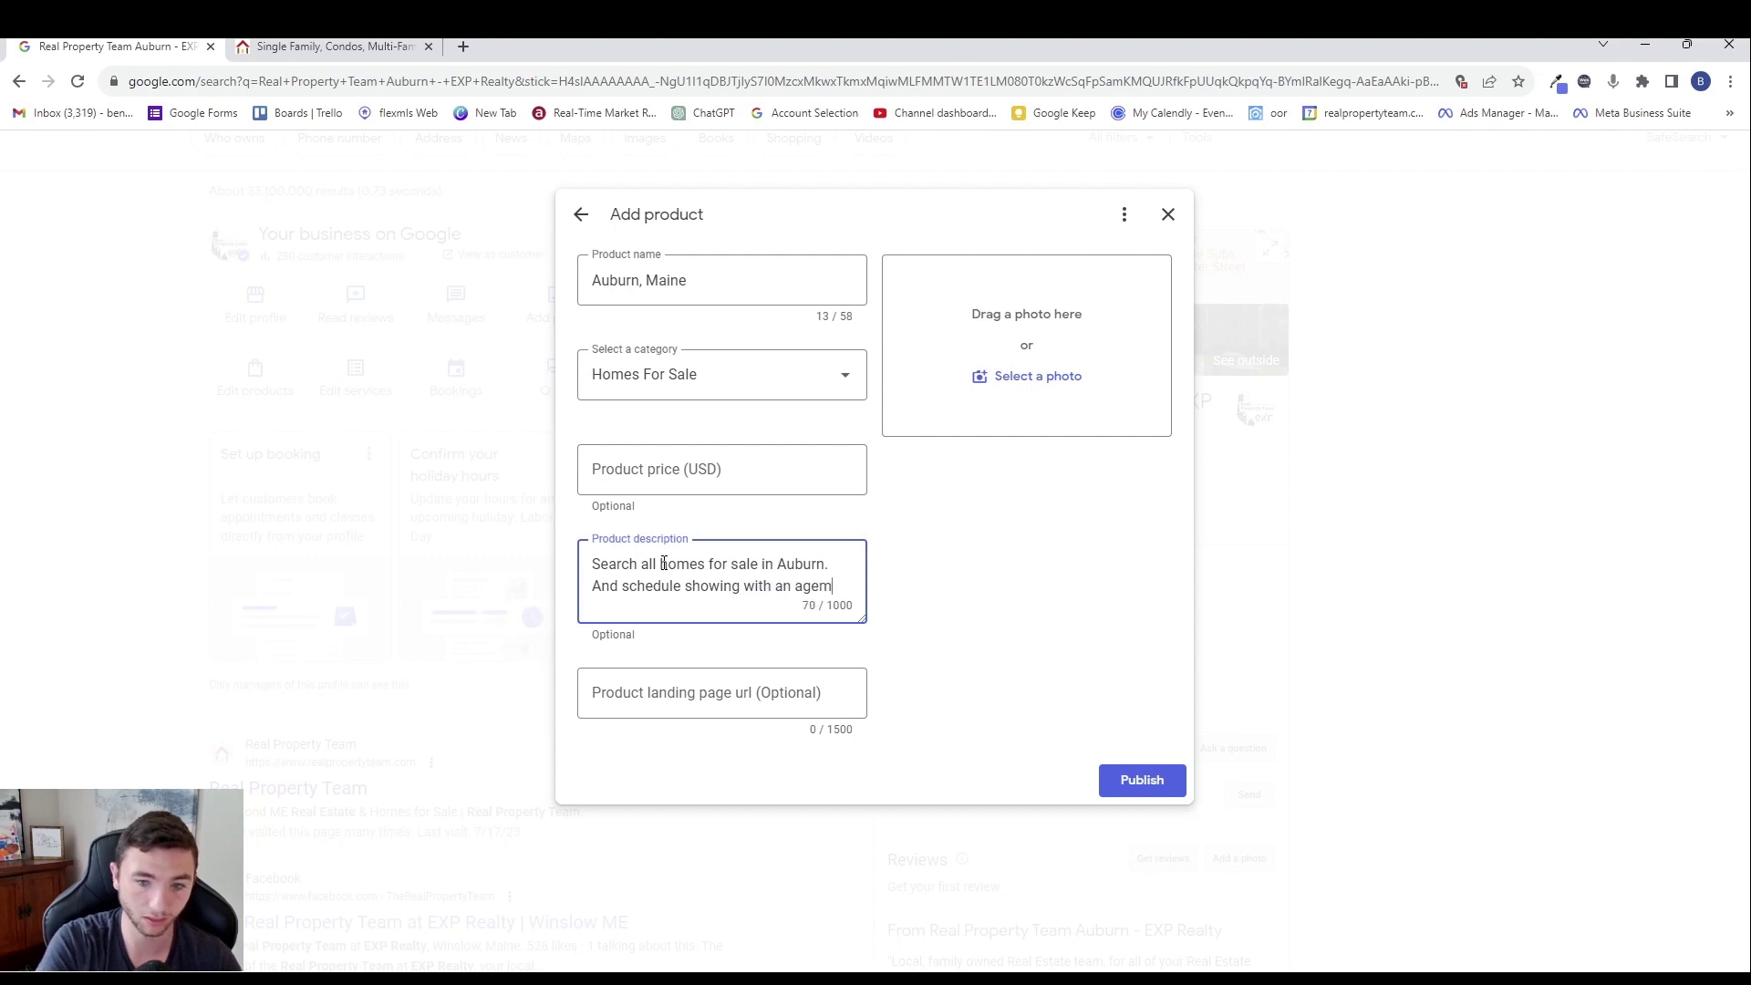
{"action": "type", "text": "nt!"}
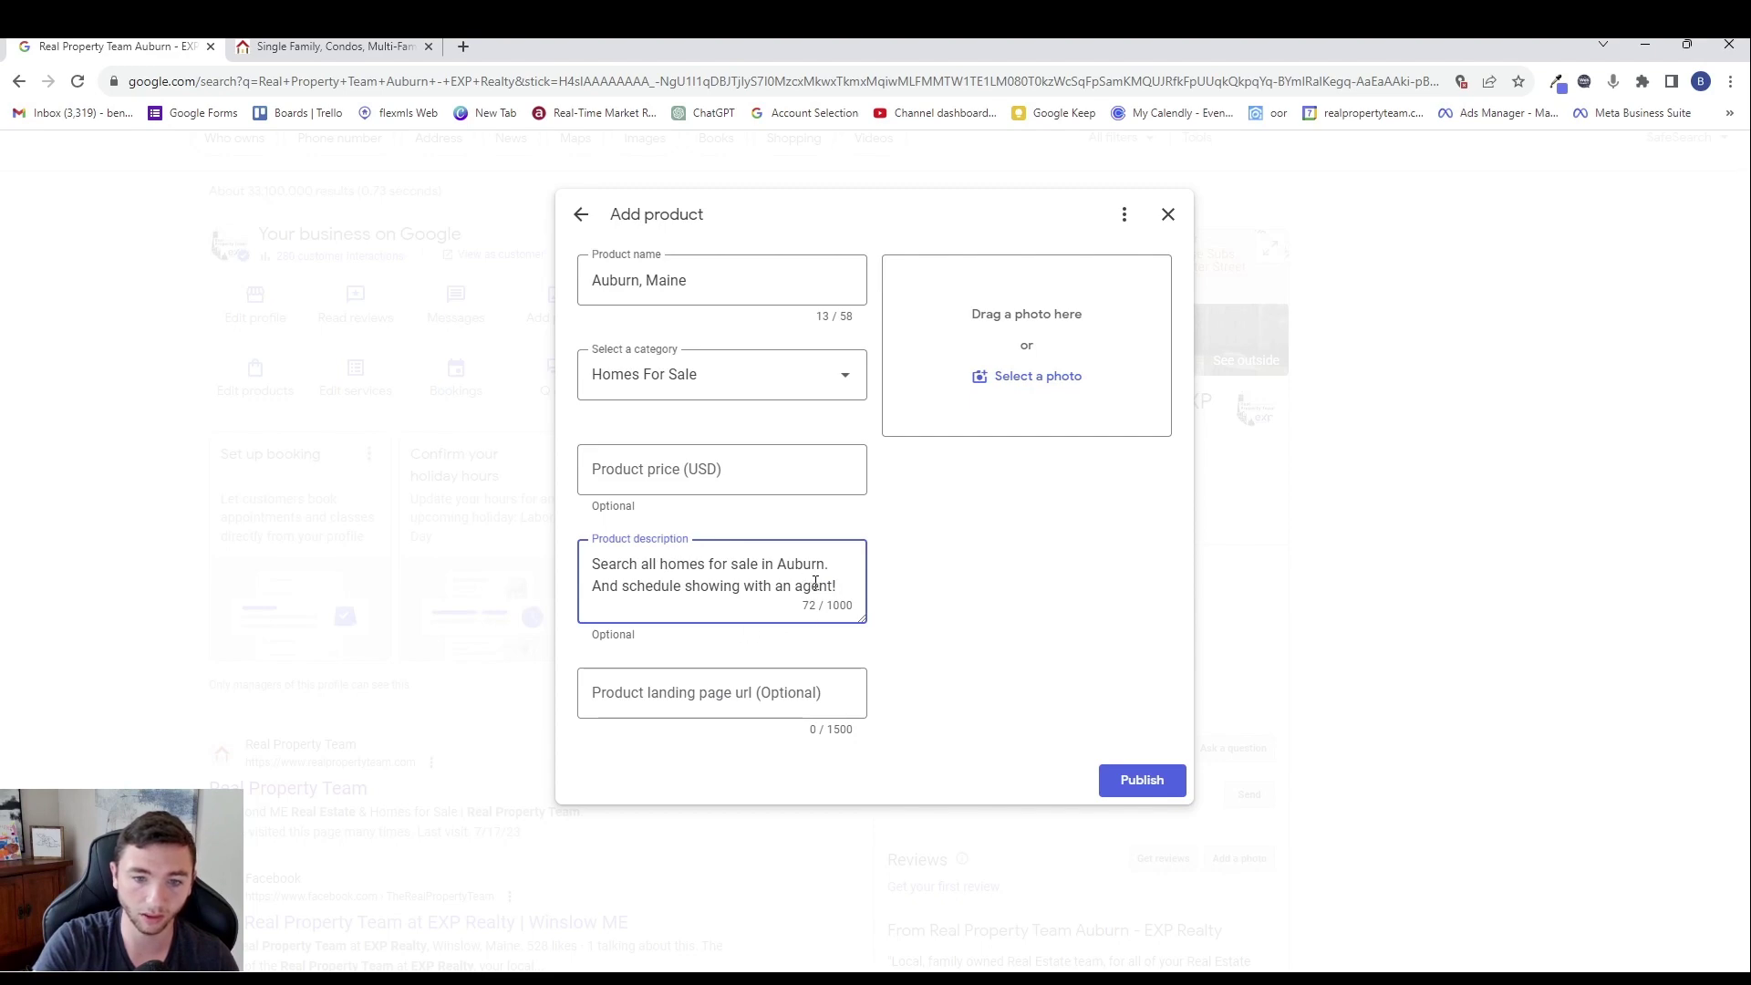
- Change "an agent" to "a real estate agent" at the end of the product description
{"action": "key", "text": "BackSpace"}
{"action": "type", "text": "real"}
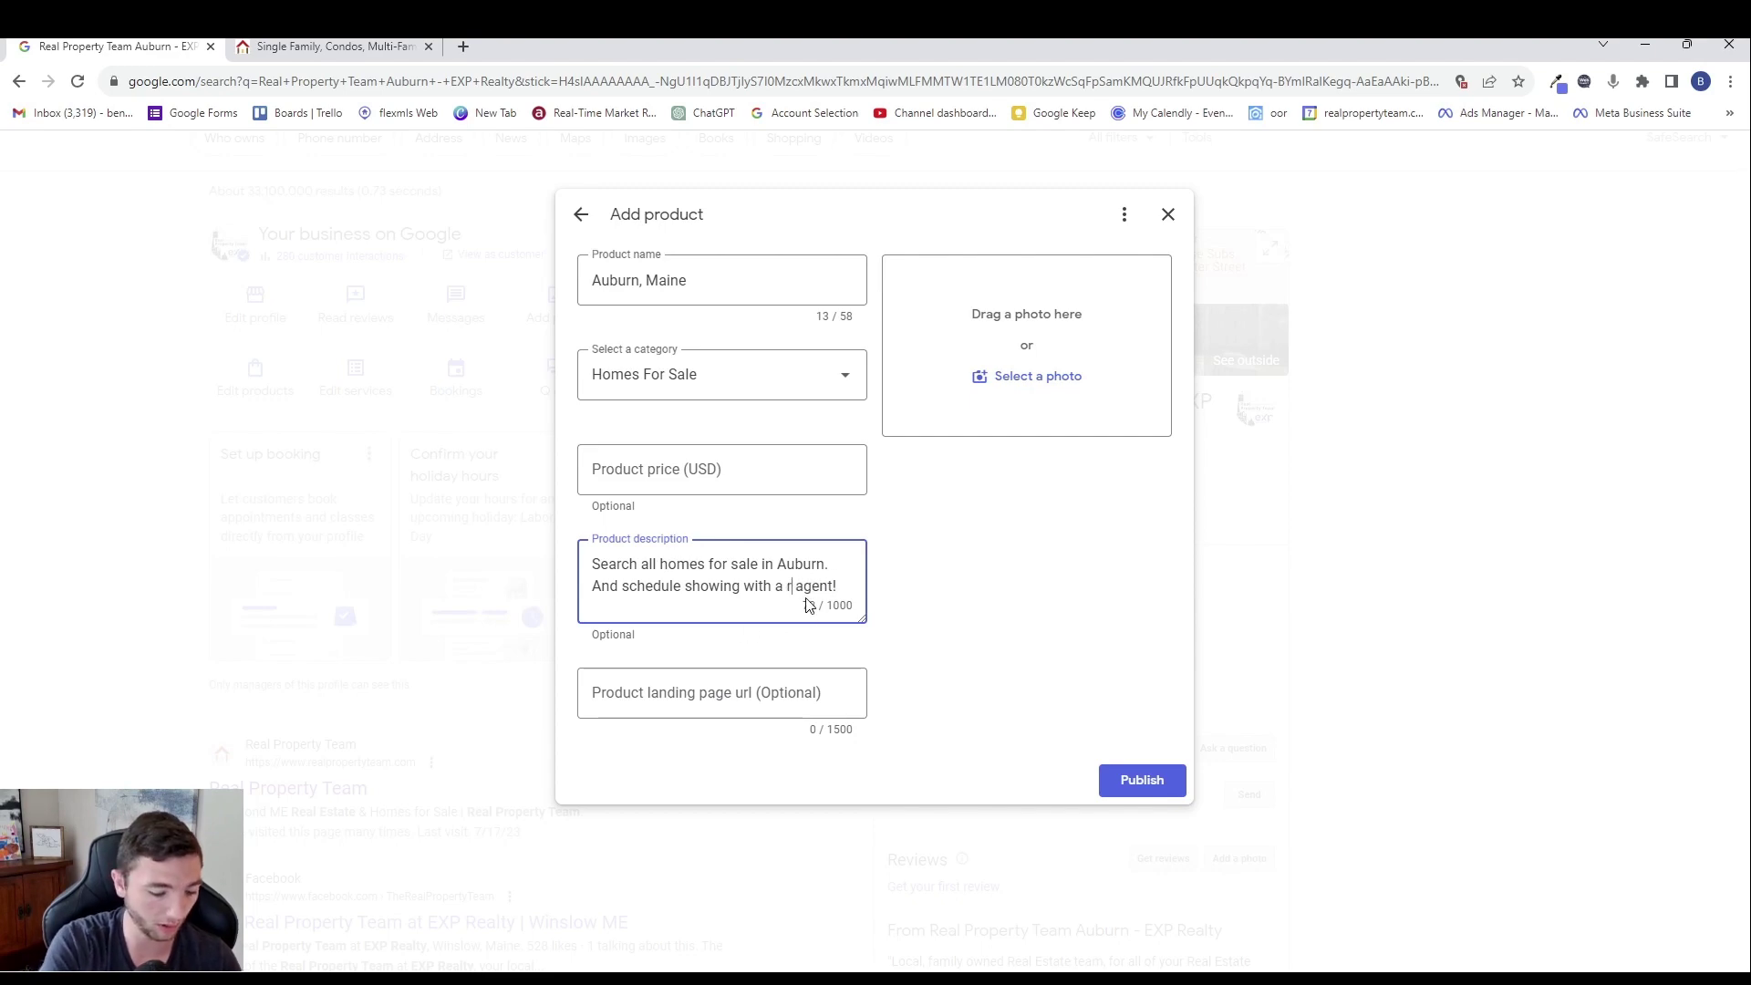
{"action": "type", "text": " estate"}
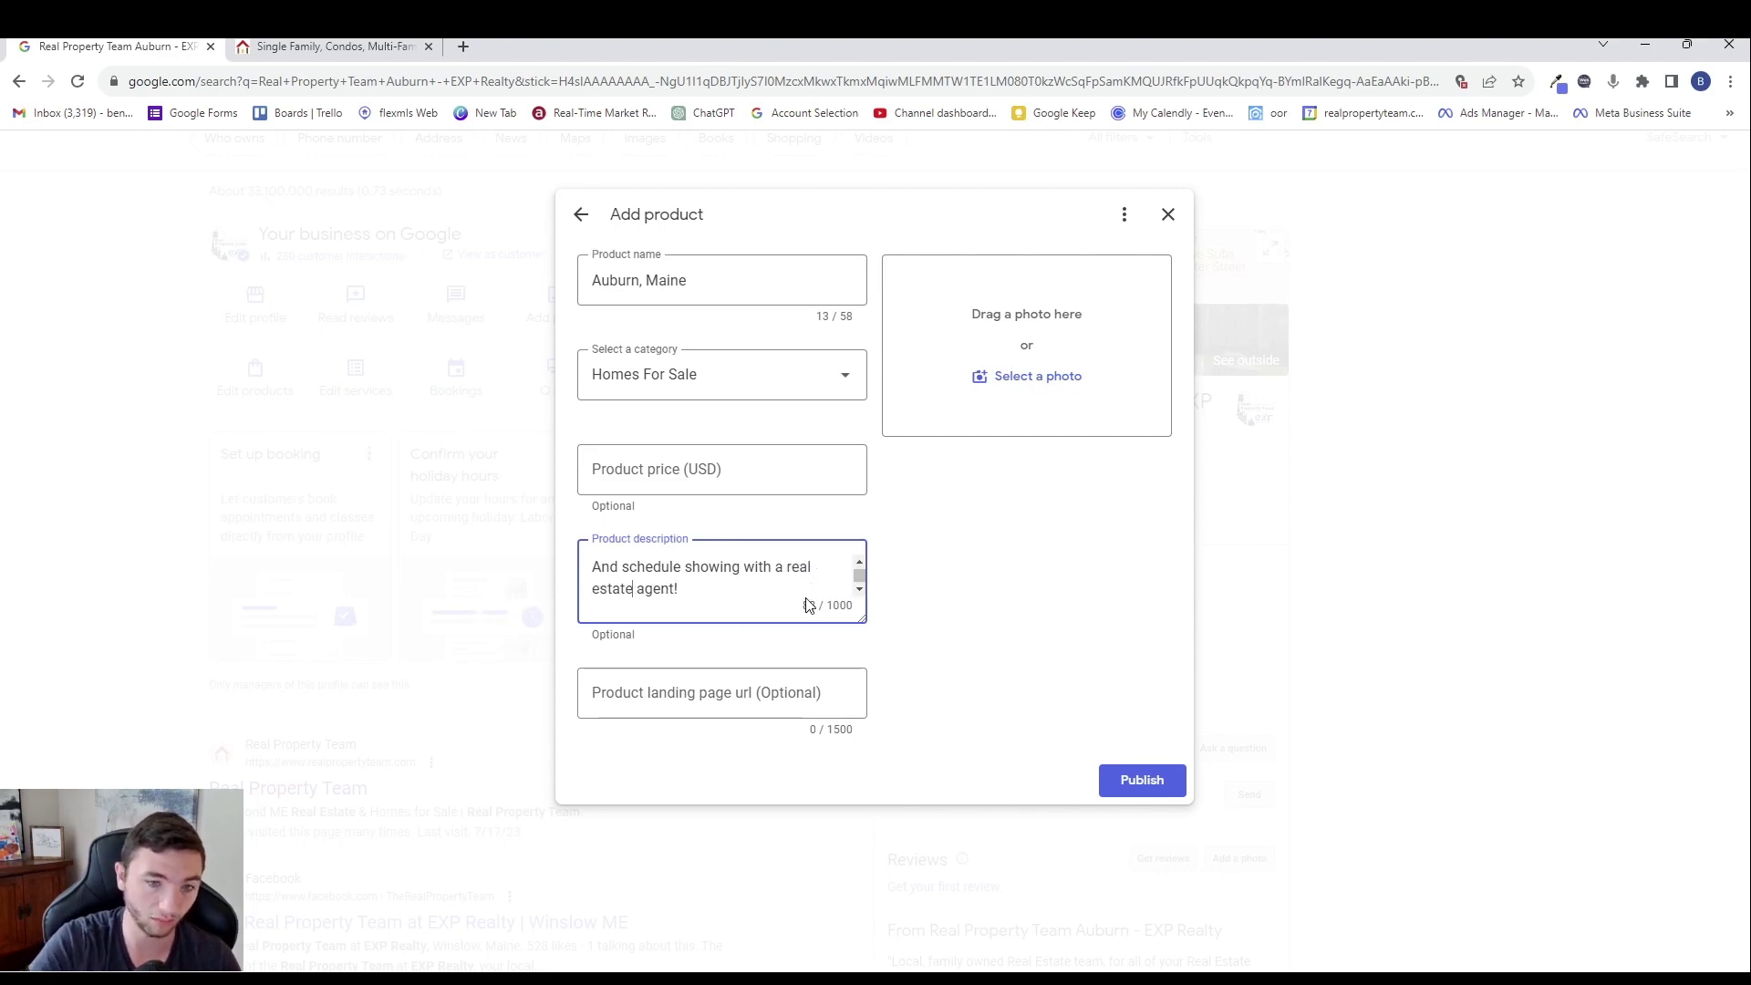
{"action": "left_click", "coordinate": [961, 623]}
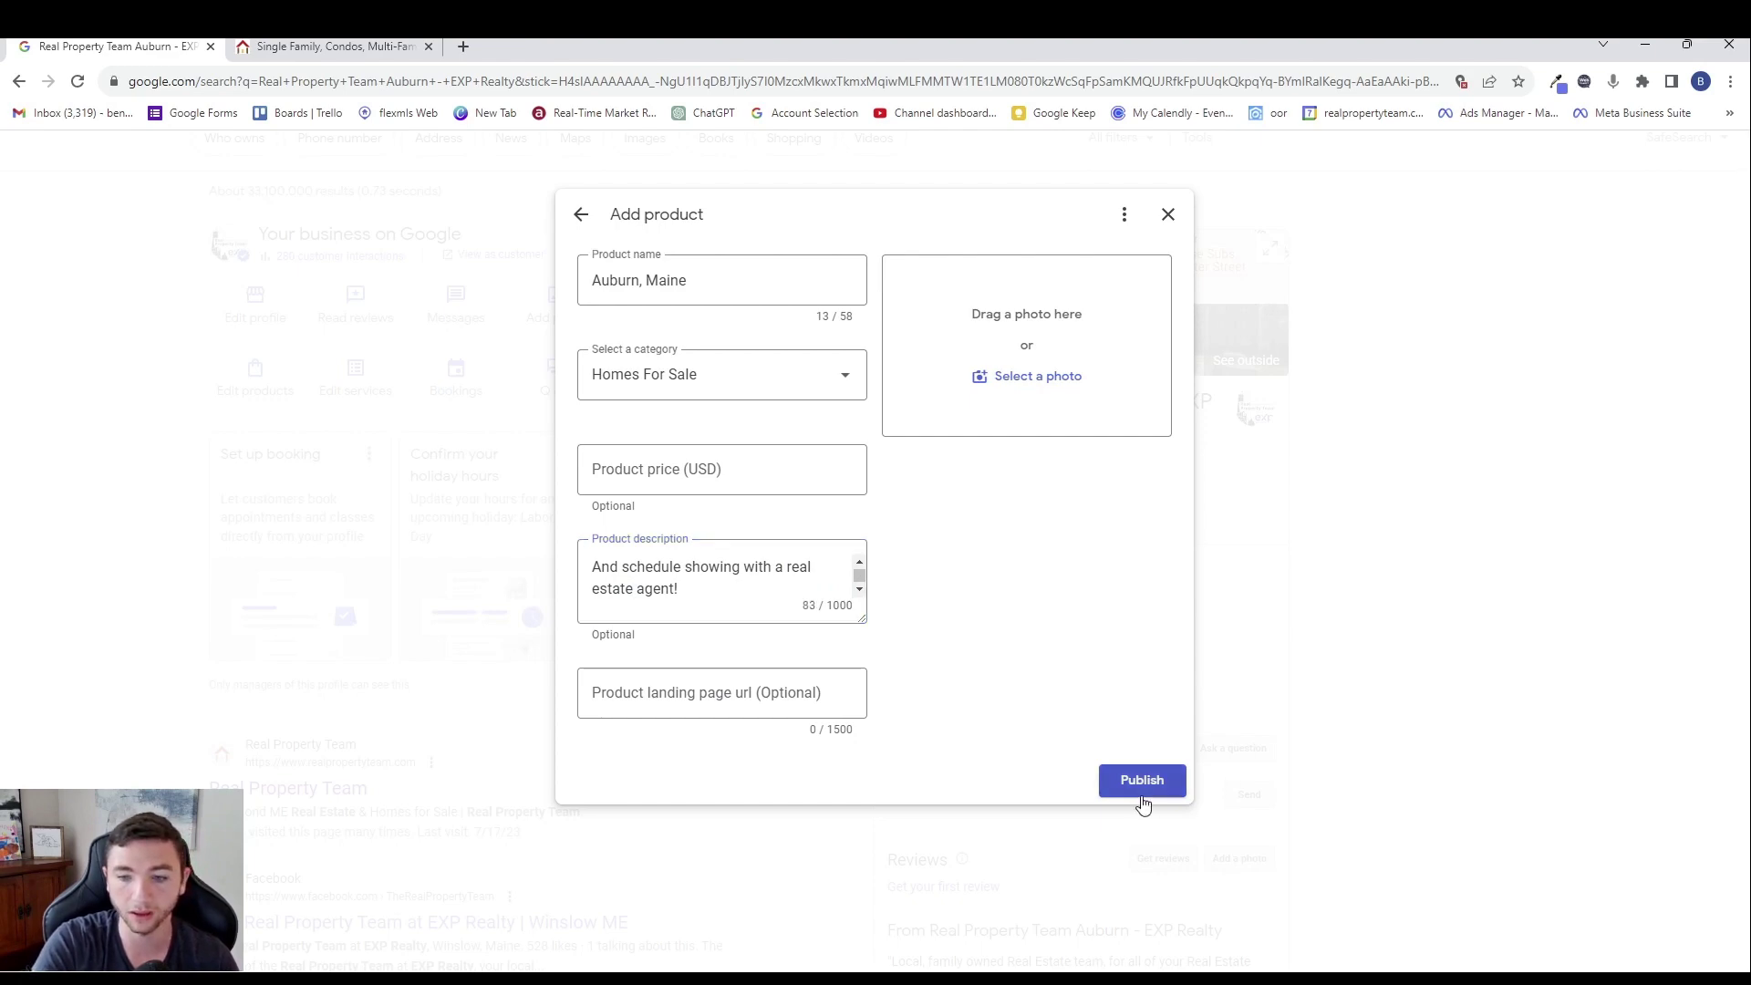
- Search the team's website for property listings in Auburn for the product's landing page
{"action": "left_click", "coordinate": [712, 710]}
{"action": "key", "text": "ctrl+Tab"}
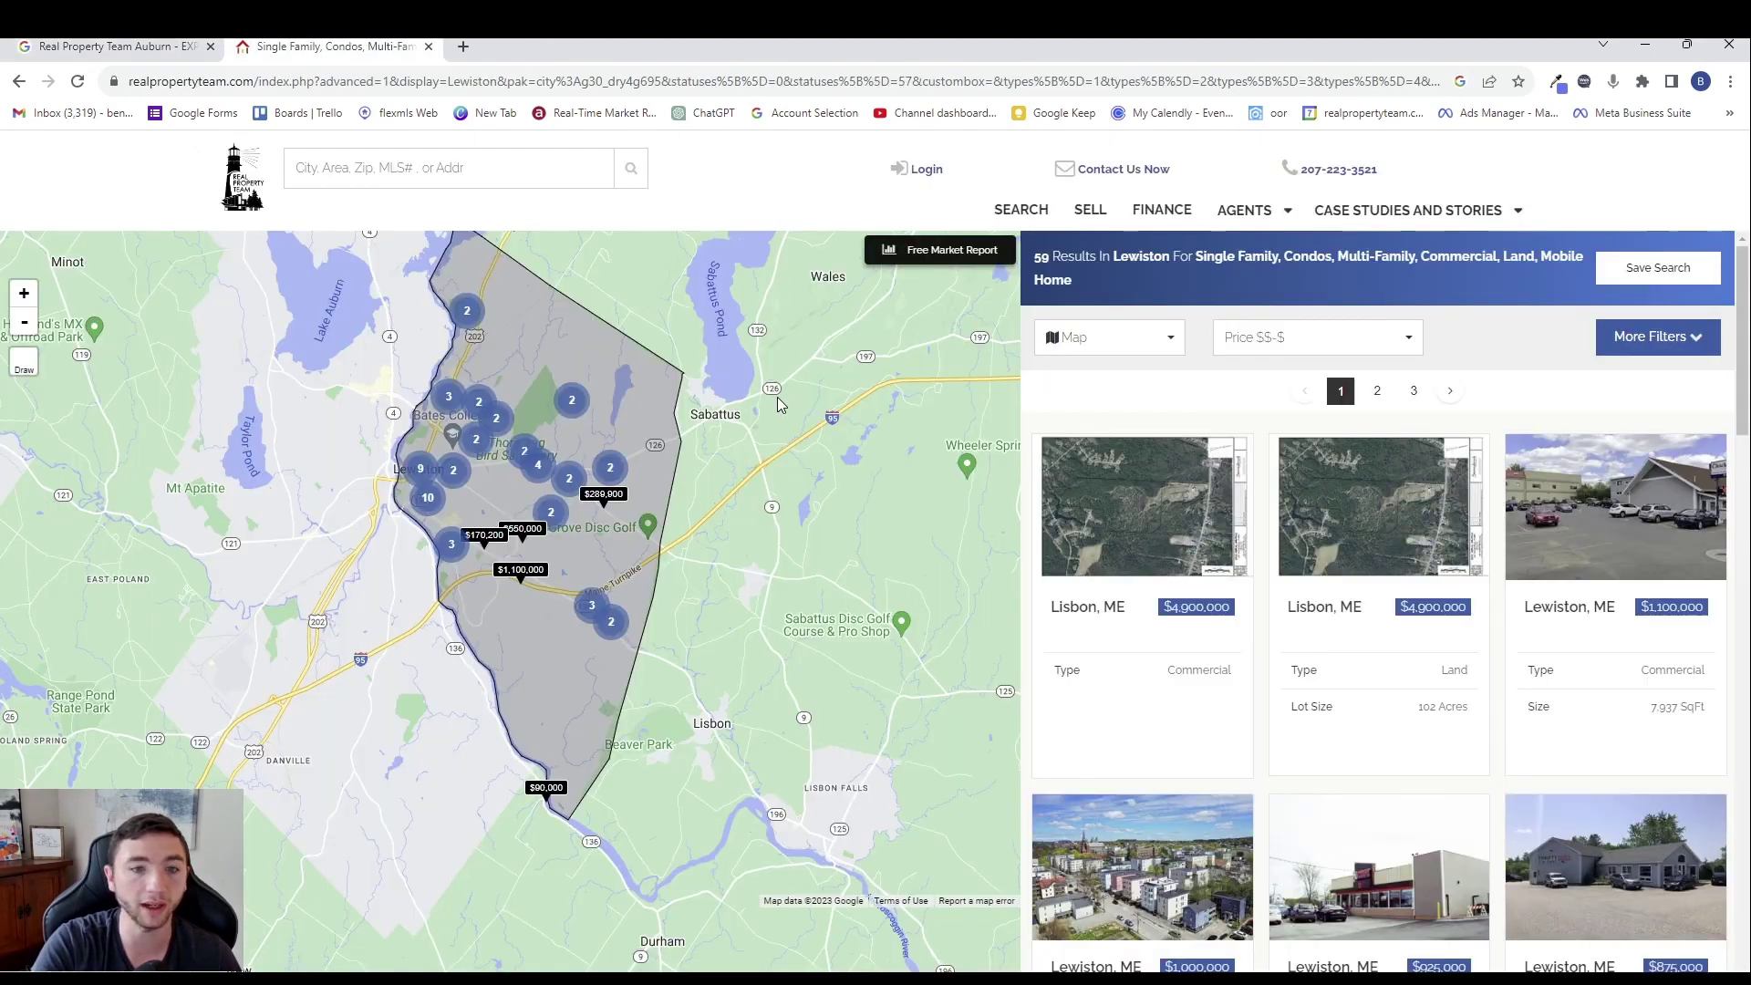
{"action": "left_click", "coordinate": [366, 165]}
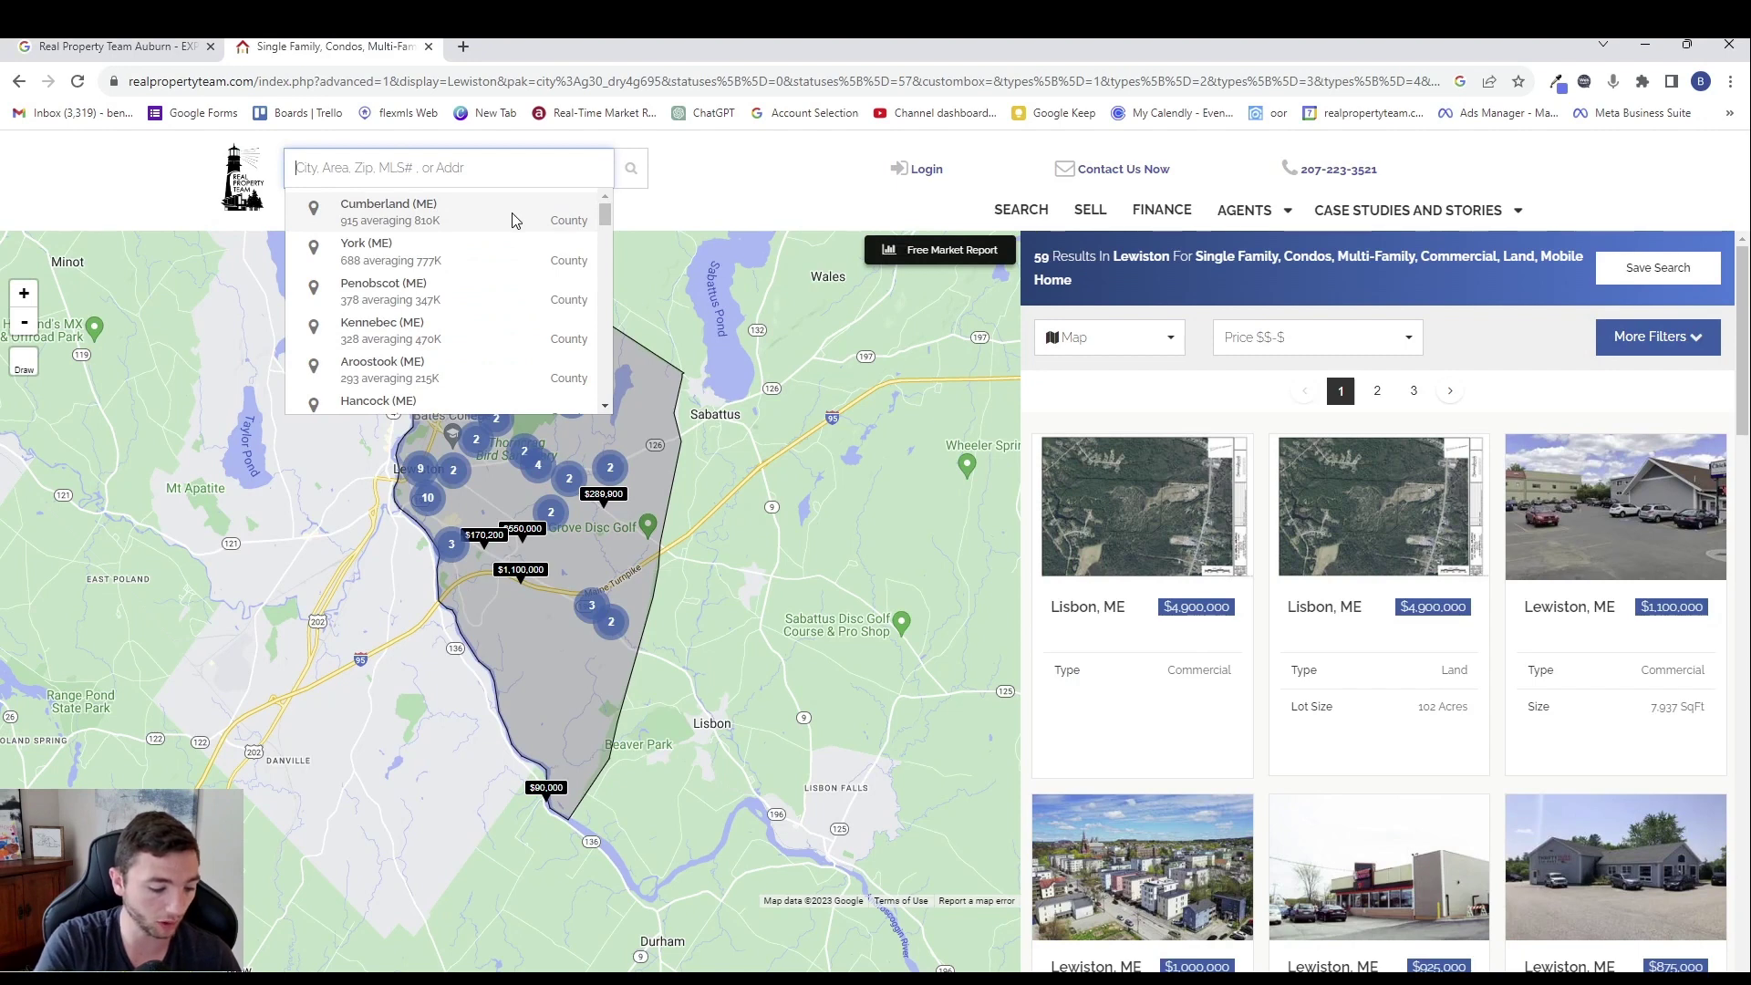
{"action": "type", "text": "au"}
{"action": "left_click", "coordinate": [480, 247]}
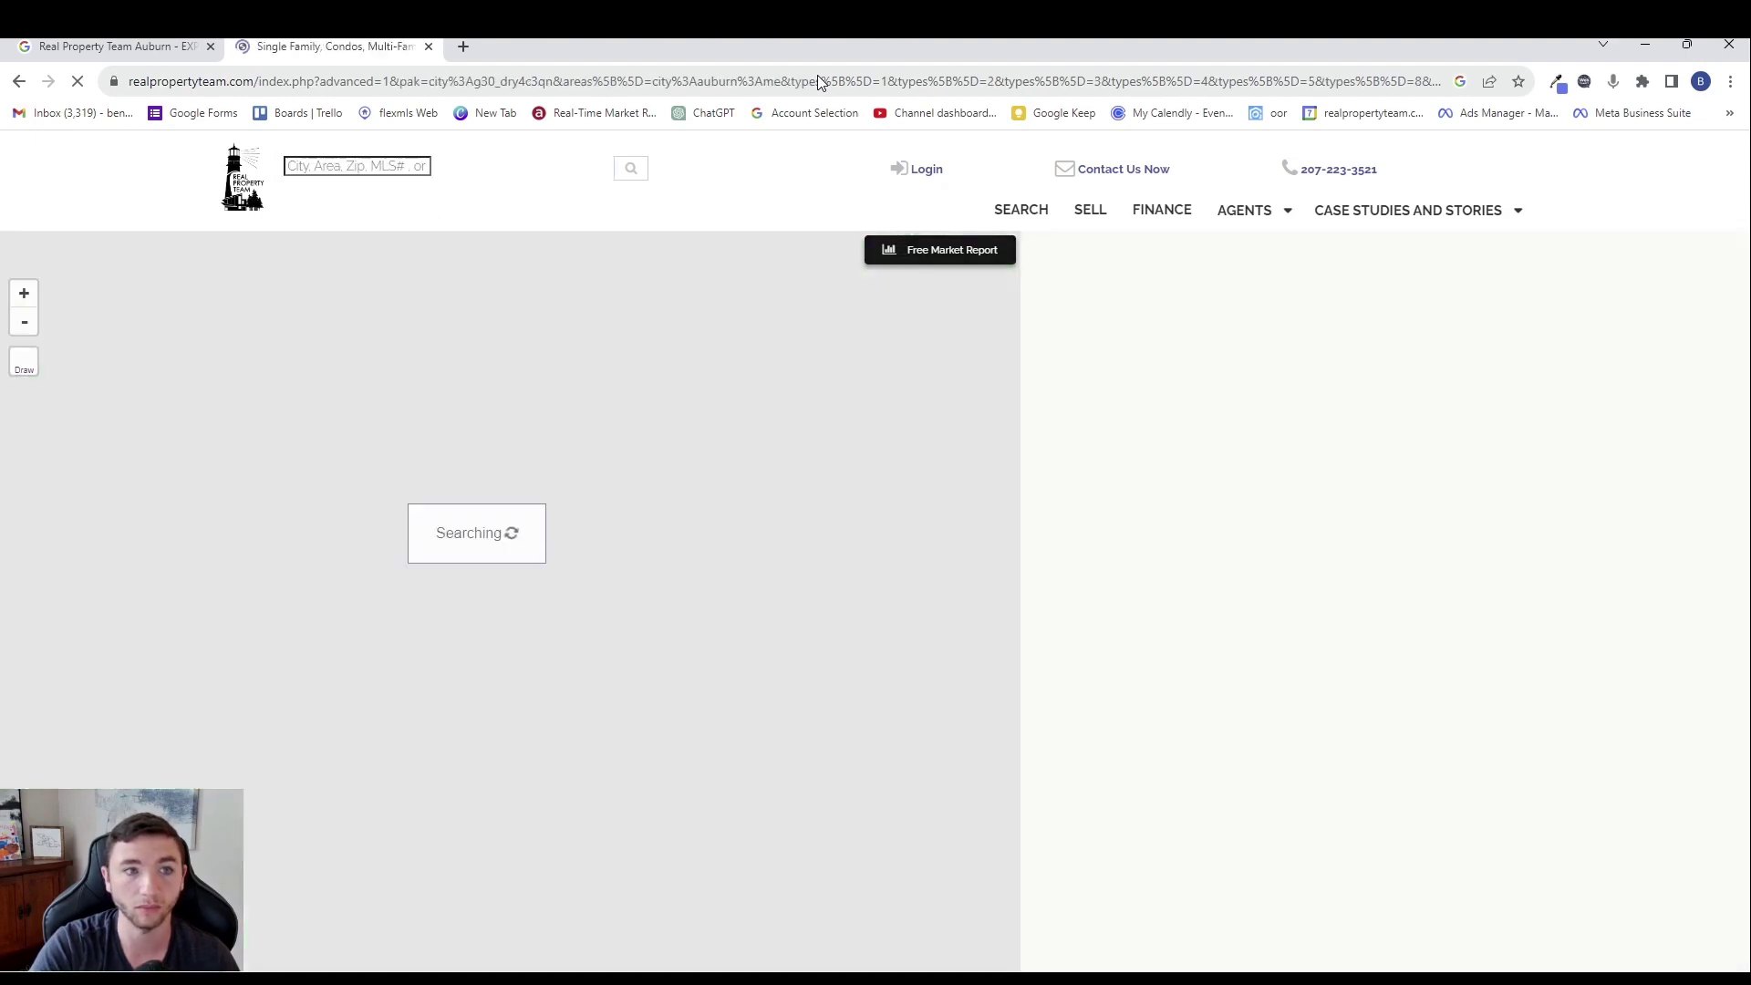
- Transfer the web address of the Auburn search results into the product's landing page URL
{"action": "left_click", "coordinate": [817, 81]}
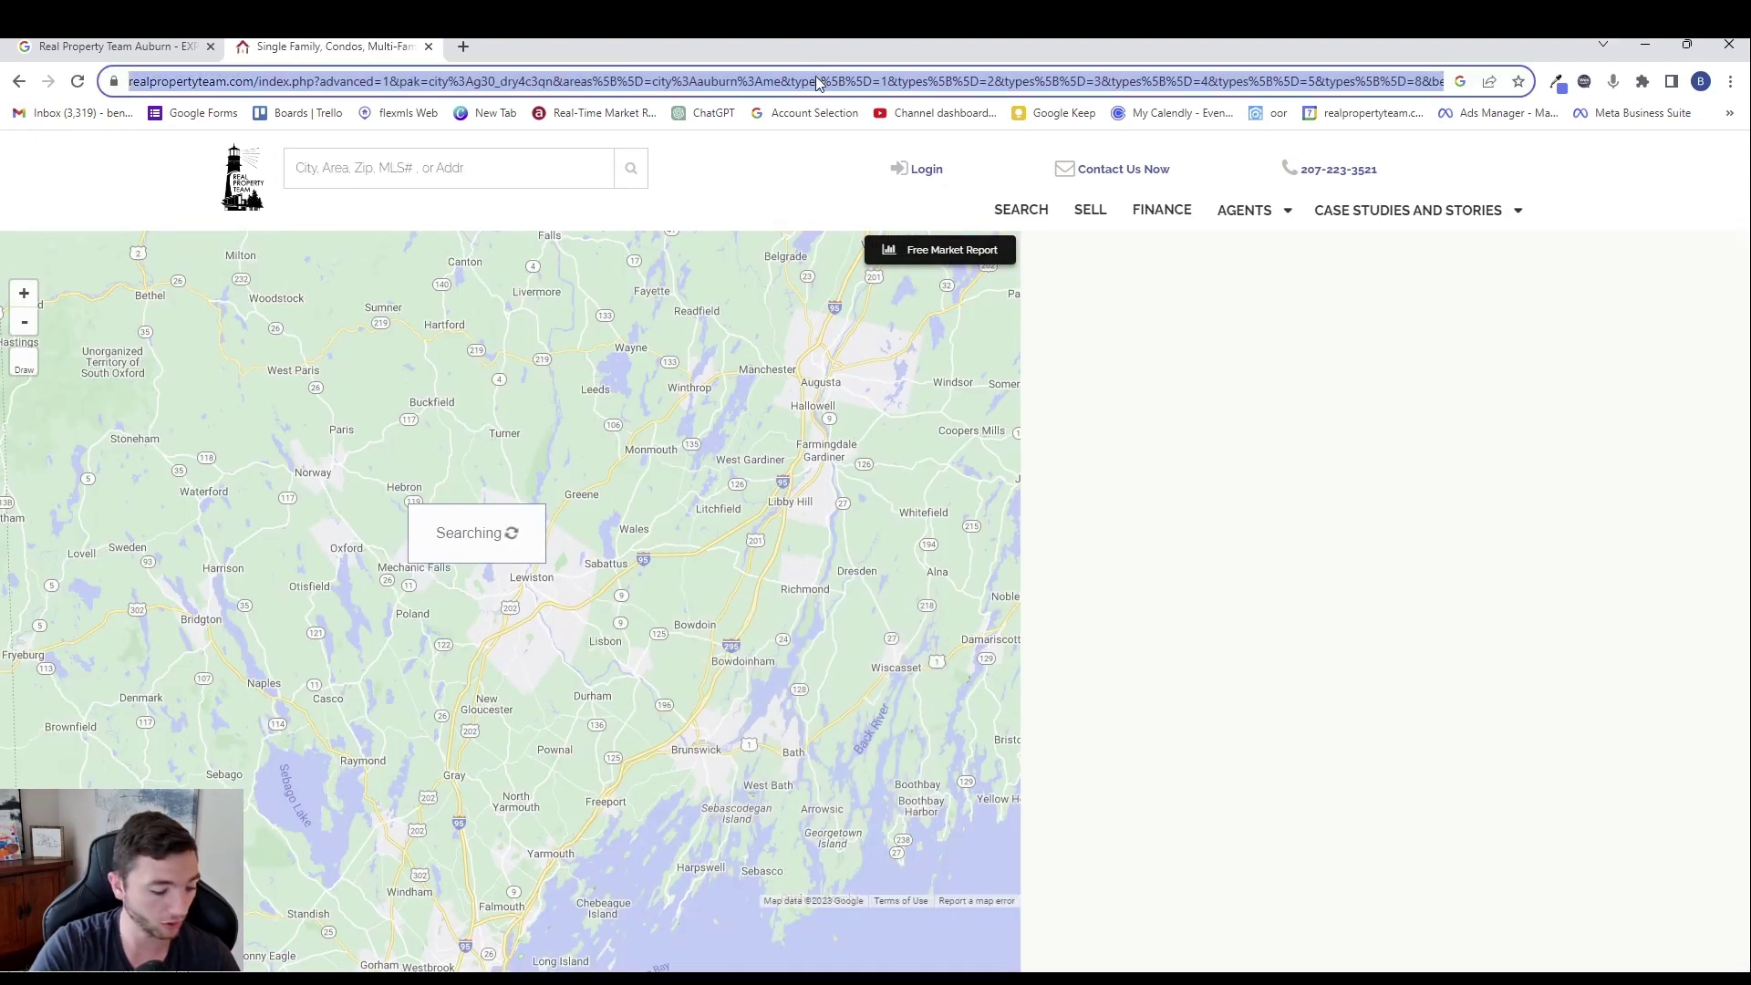
{"action": "key", "text": "ctrl+x"}
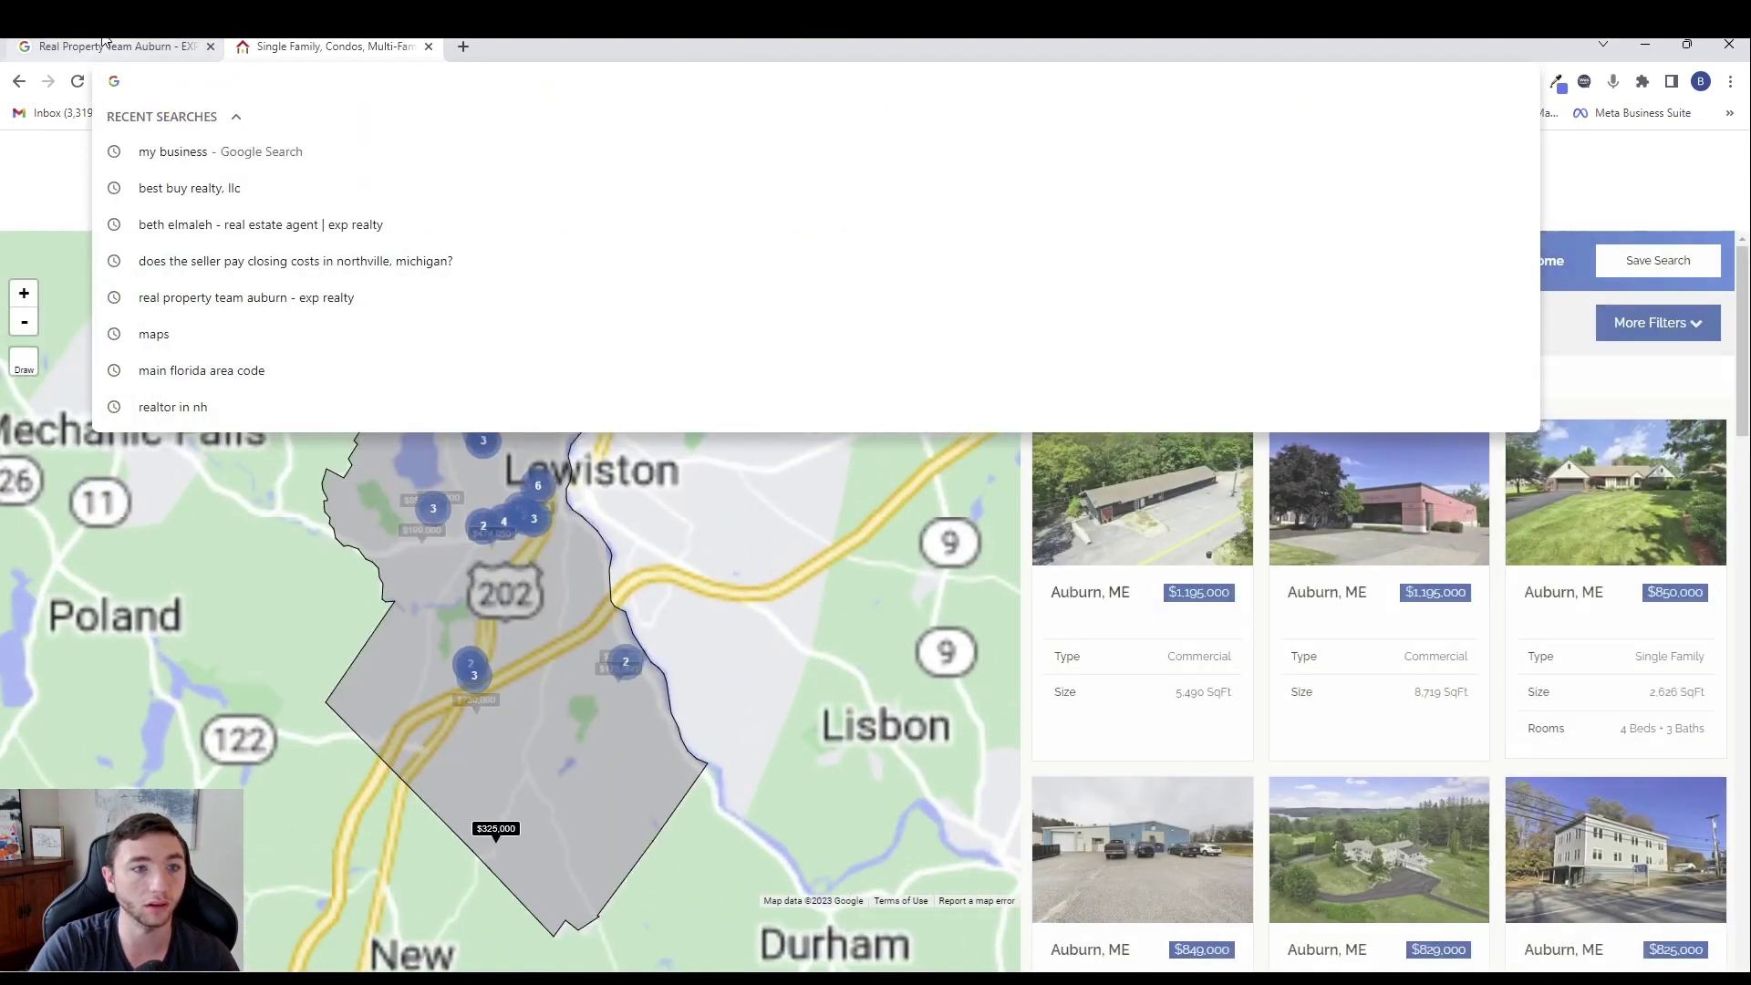
{"action": "key", "text": "ctrl+1"}
{"action": "key", "text": "ctrl+v"}
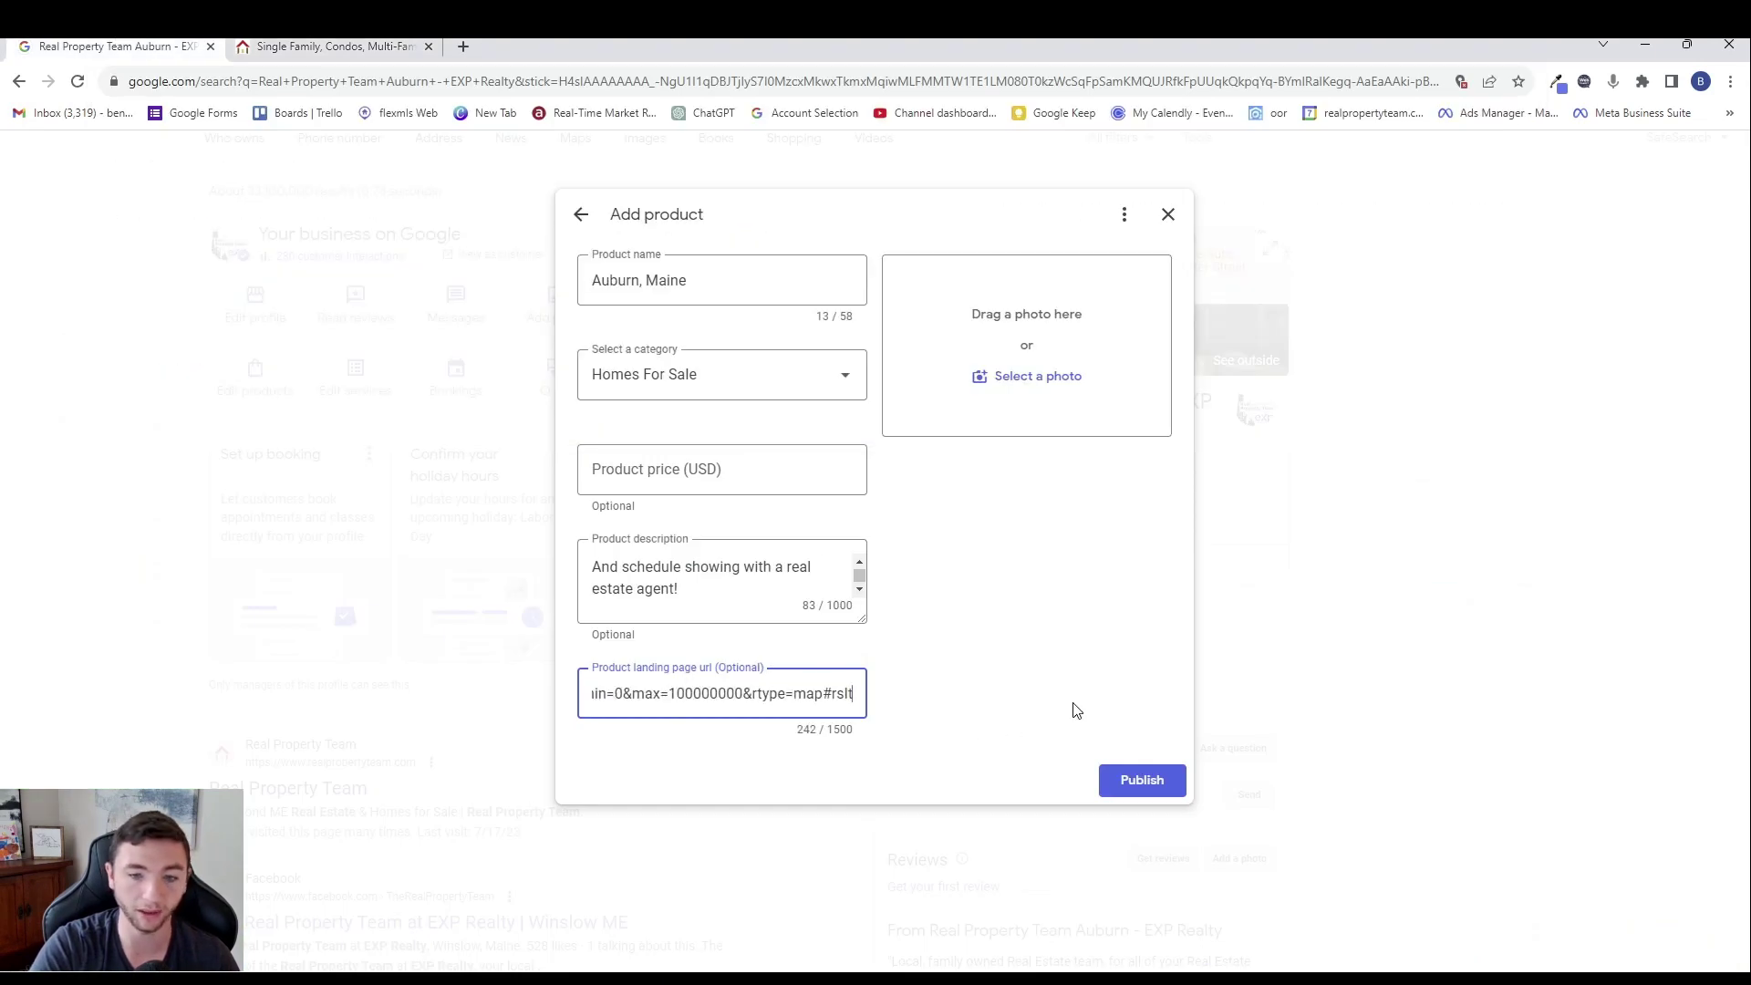
- Try to publish the Auburn, Maine product, and open the selection of a product photo
{"action": "left_click", "coordinate": [1140, 780]}
{"action": "left_click", "coordinate": [1044, 383]}
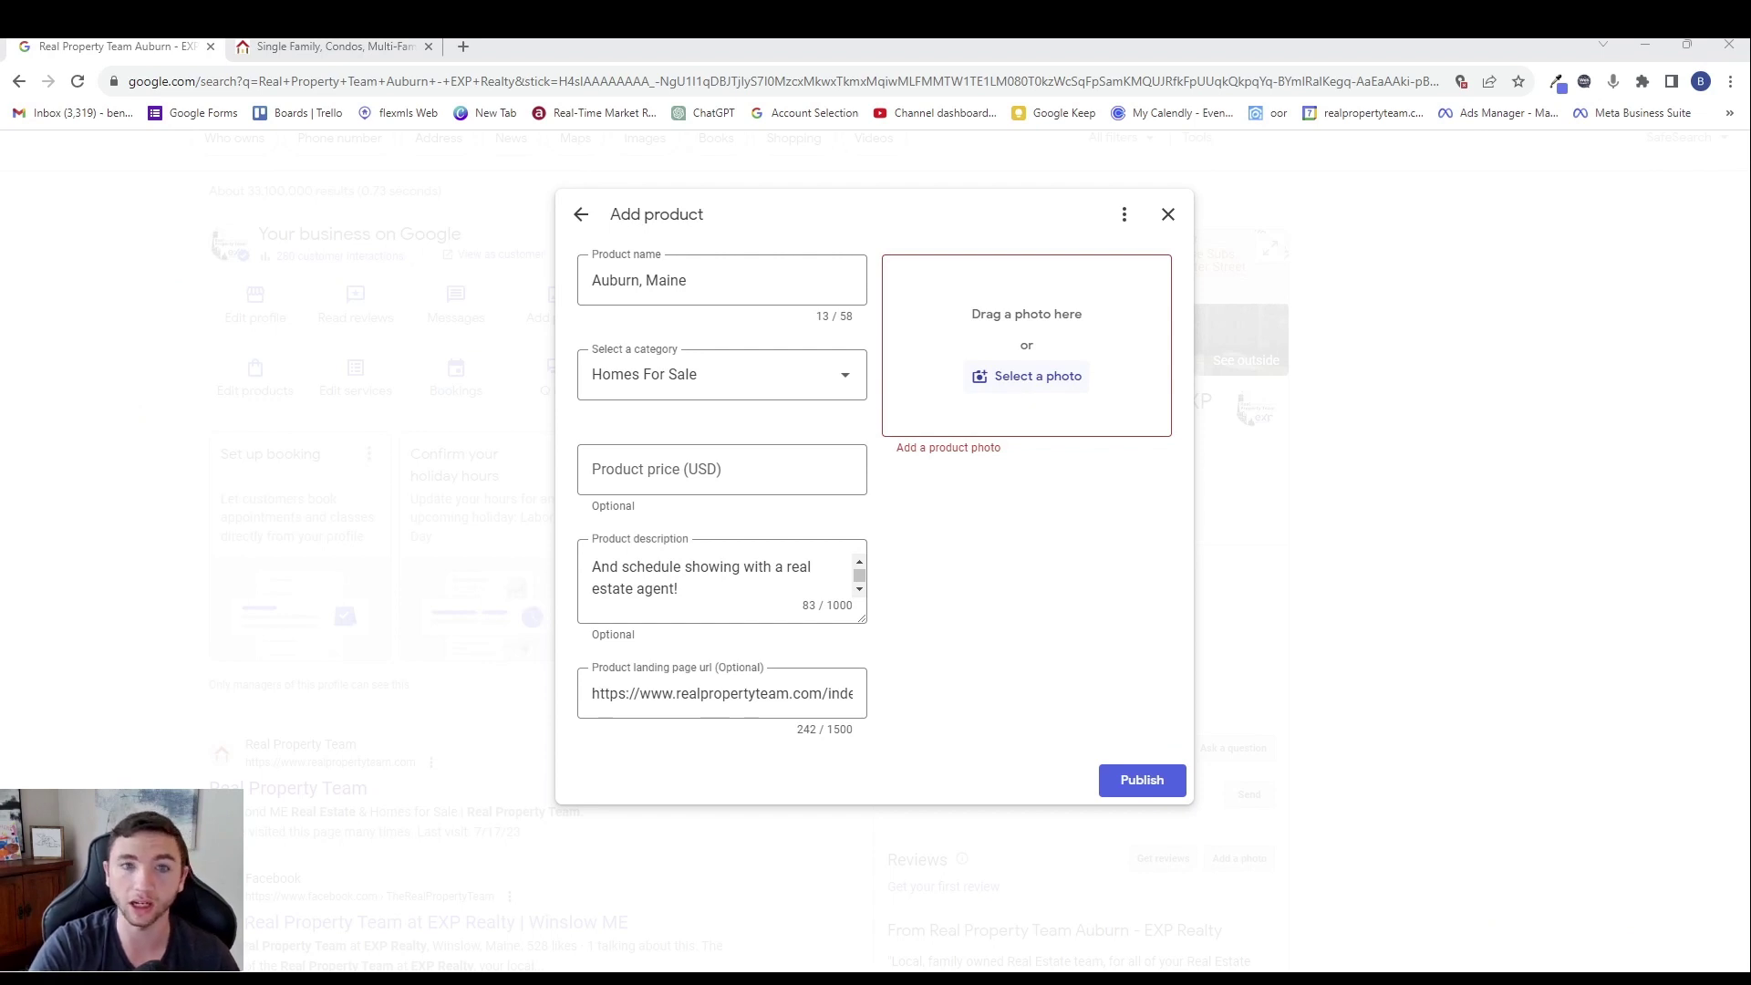
- Open Canva in a new browser tab and create a blank custom-size design of 500 × 500 px, closing the Canva home page
{"action": "left_click", "coordinate": [464, 47]}
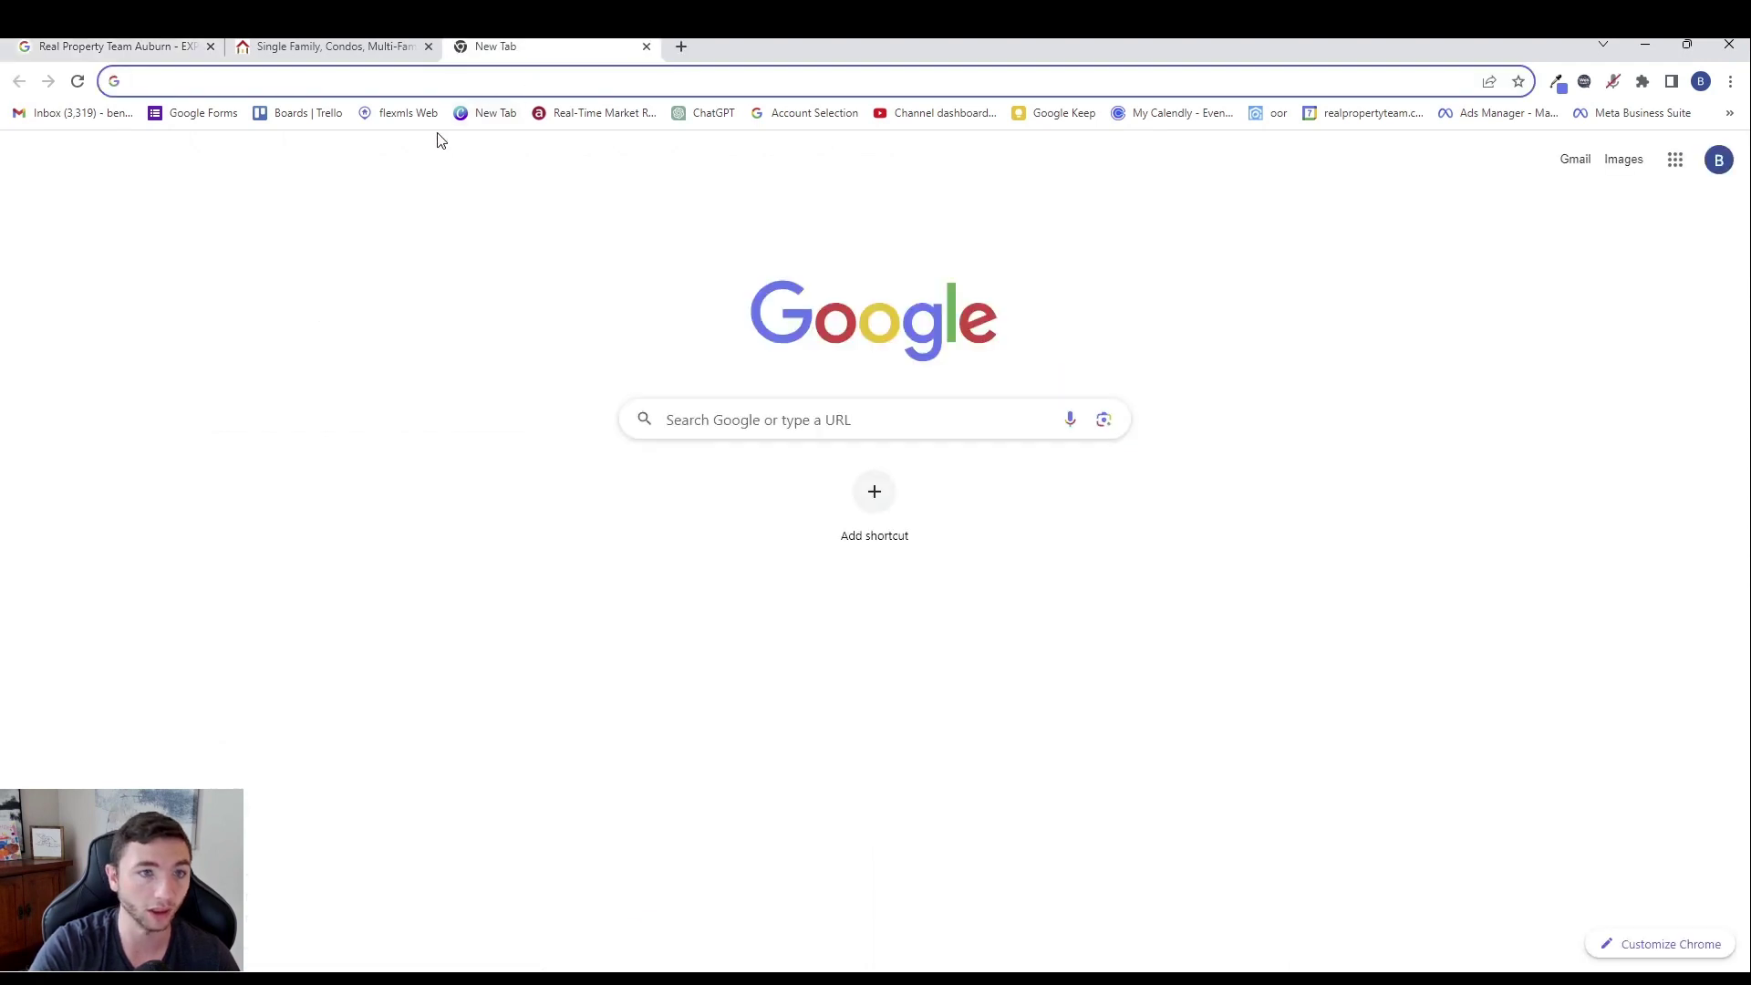
{"action": "left_click", "coordinate": [492, 113]}
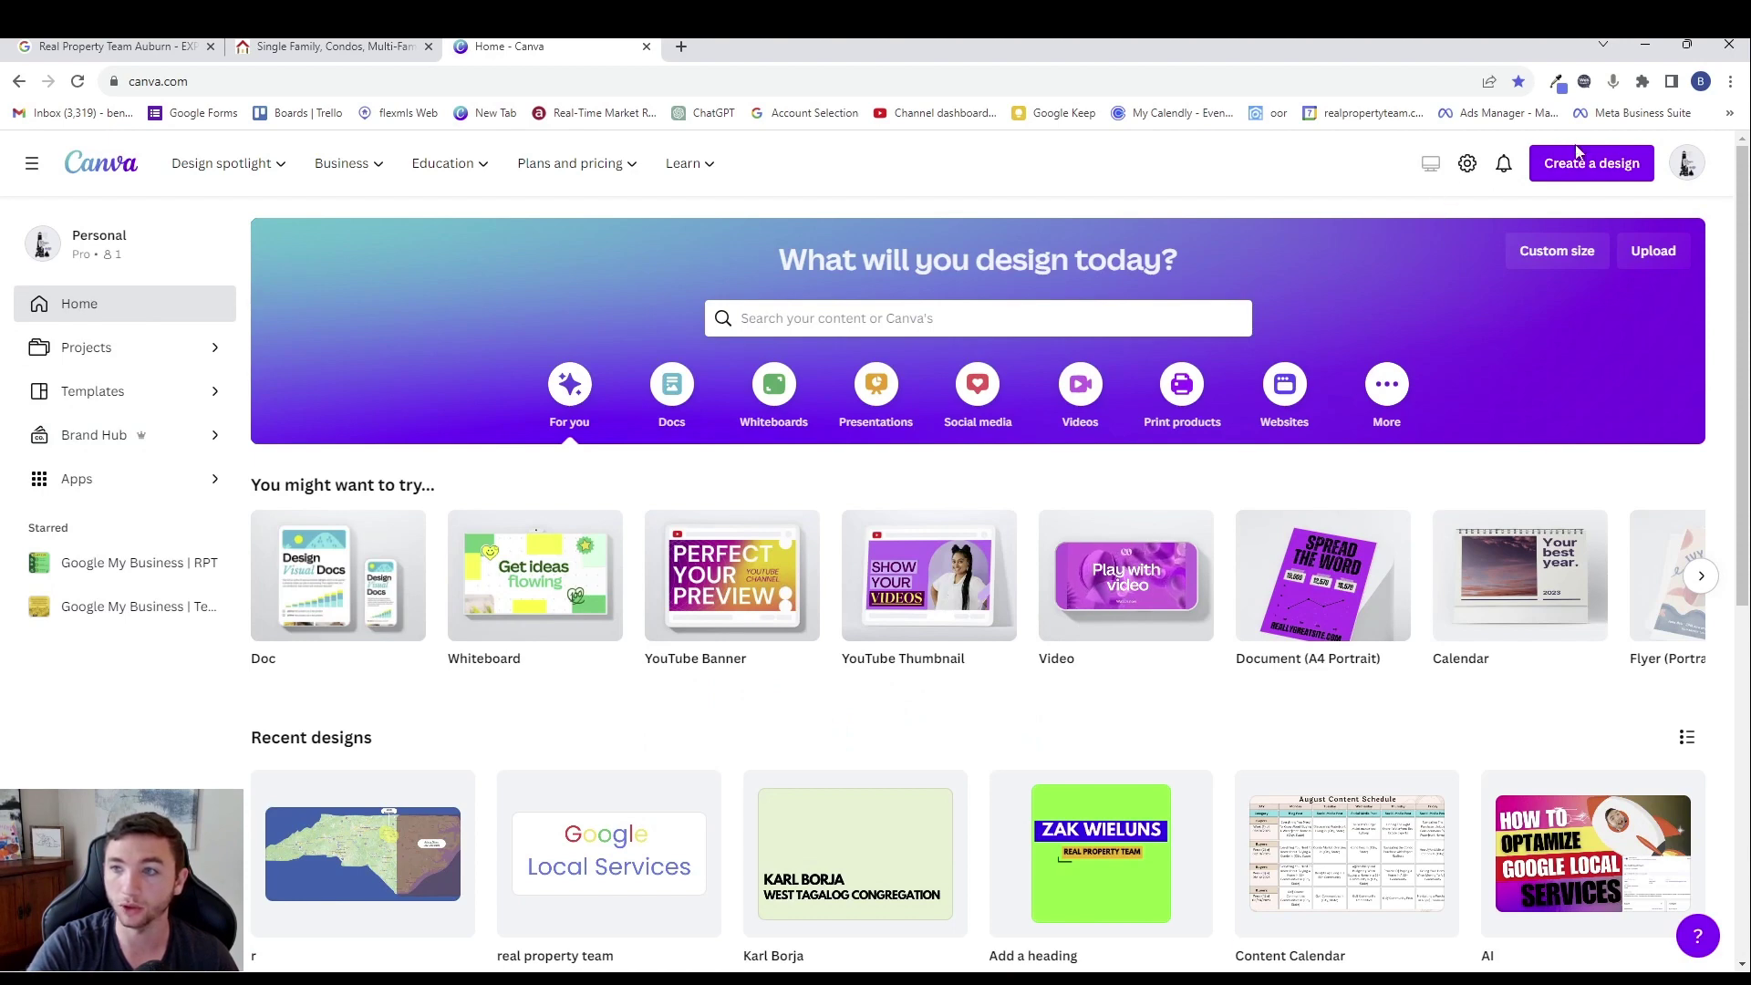
{"action": "left_click", "coordinate": [1579, 155]}
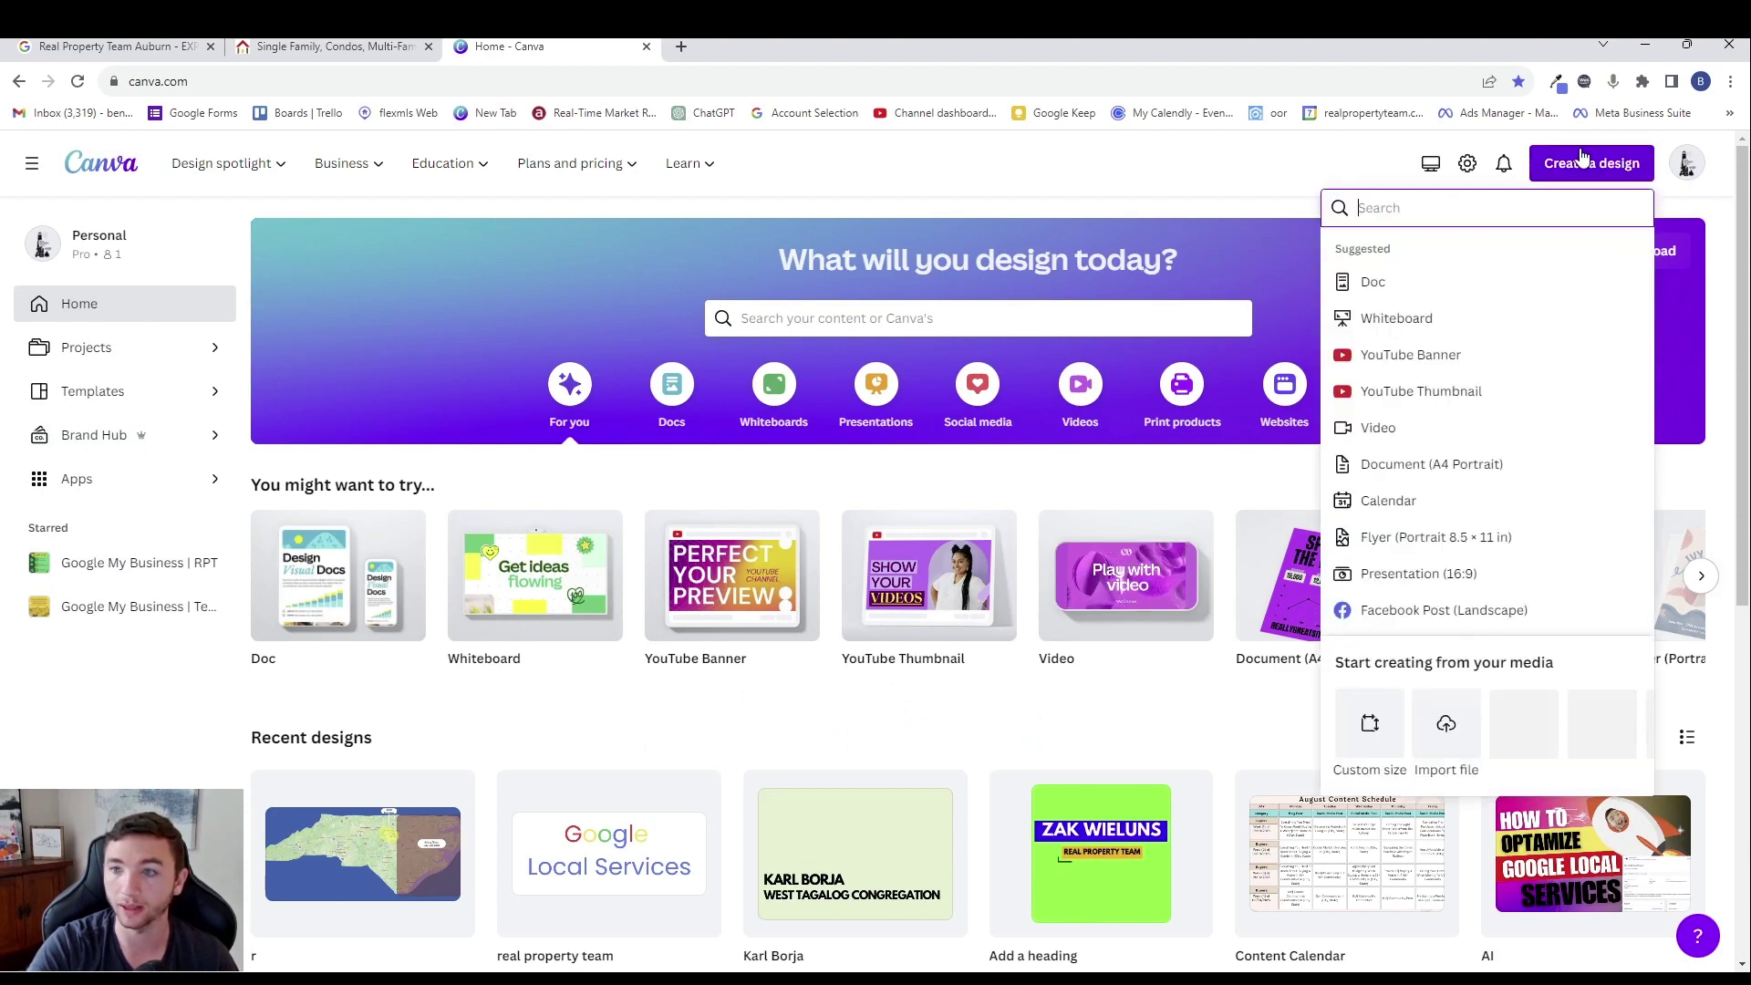
{"action": "left_click", "coordinate": [1390, 730]}
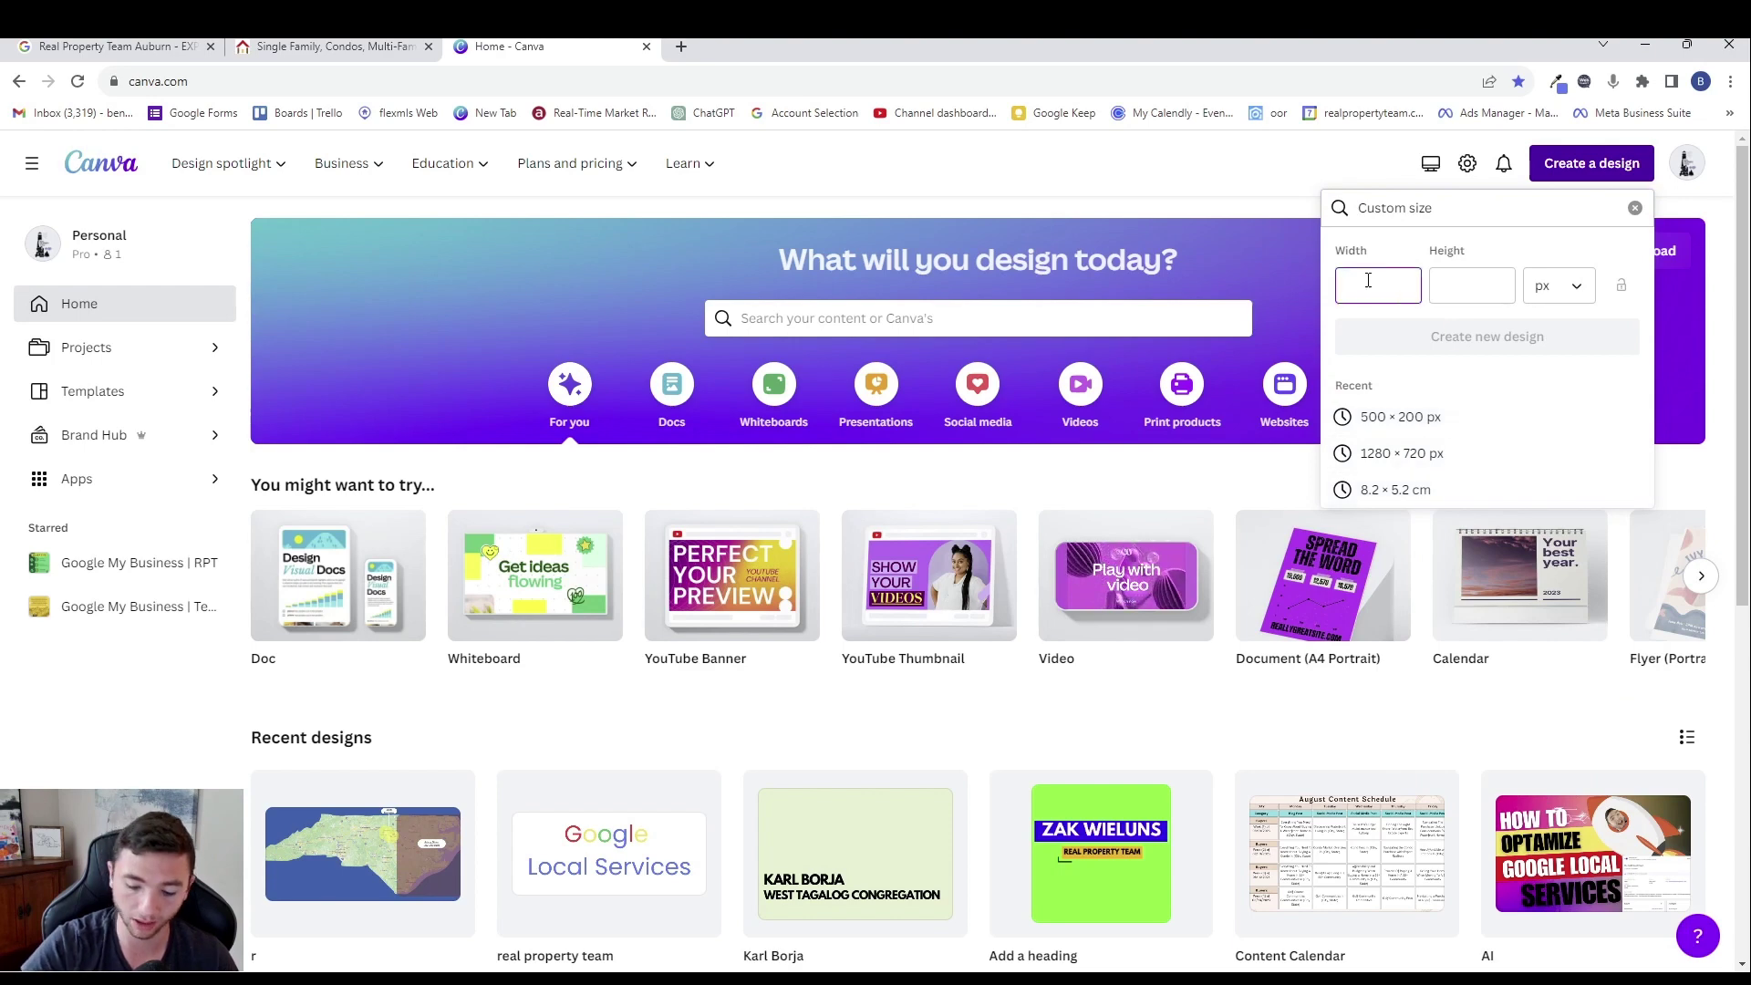
{"action": "type", "text": "500"}
{"action": "left_click", "coordinate": [1510, 276]}
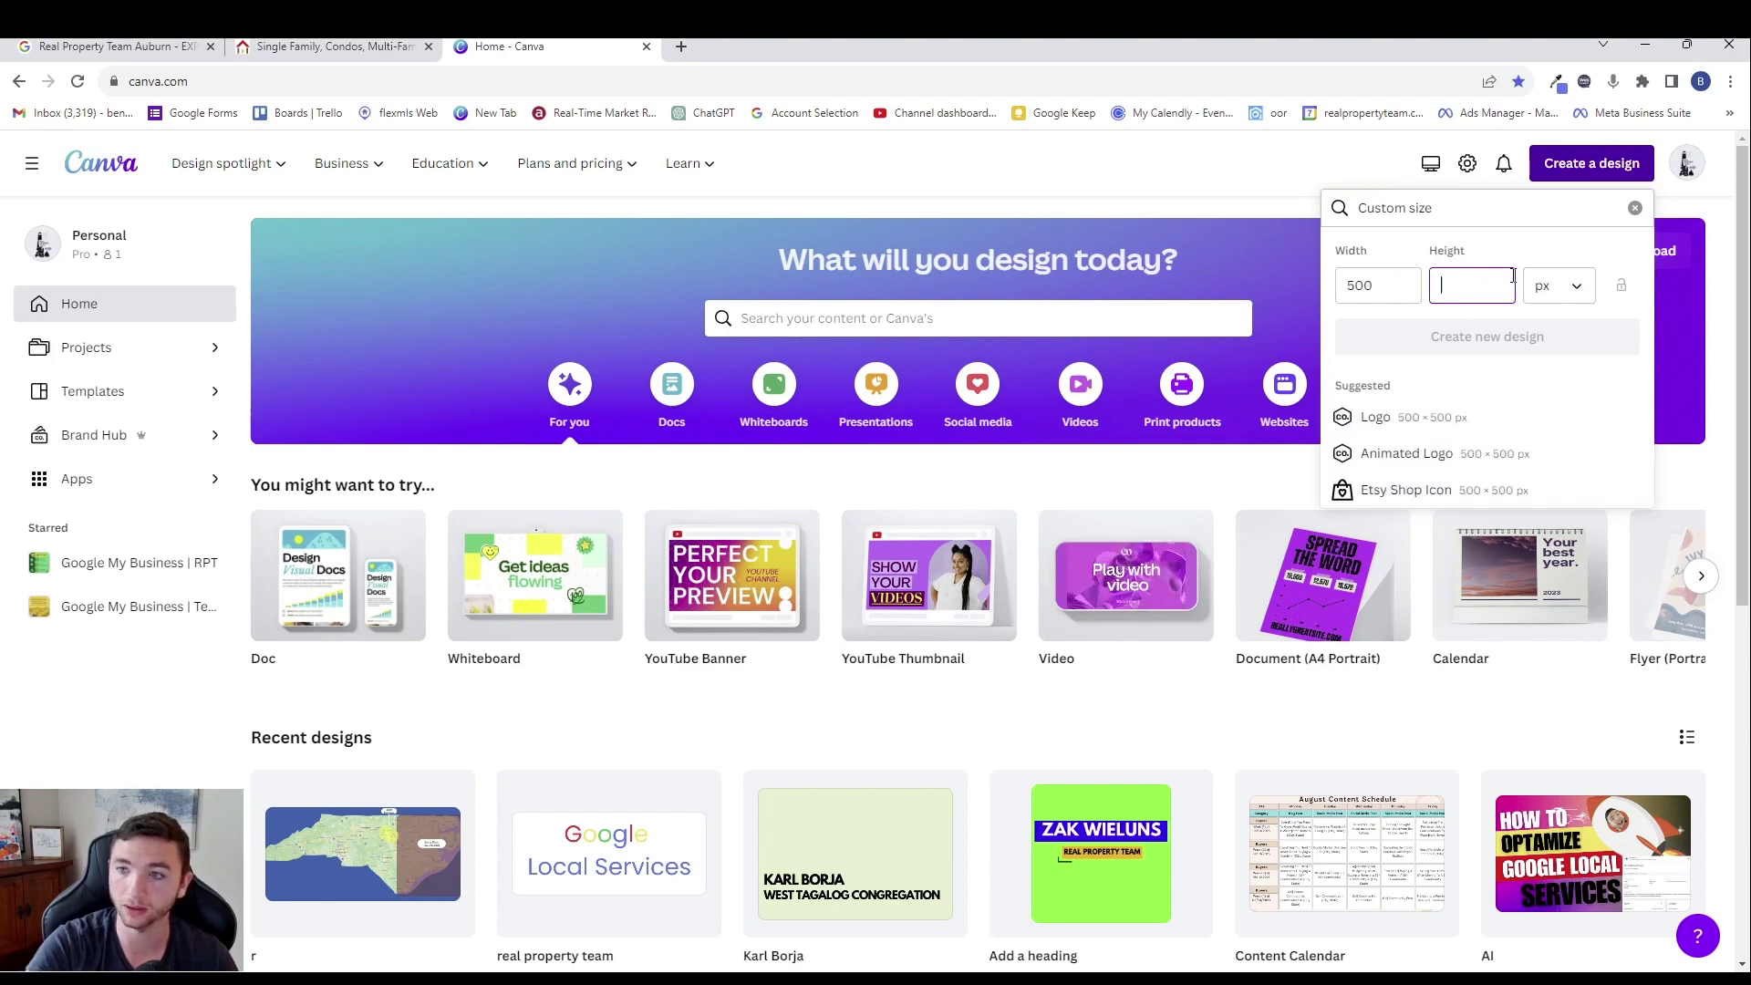
{"action": "type", "text": "500"}
{"action": "key", "text": "Return"}
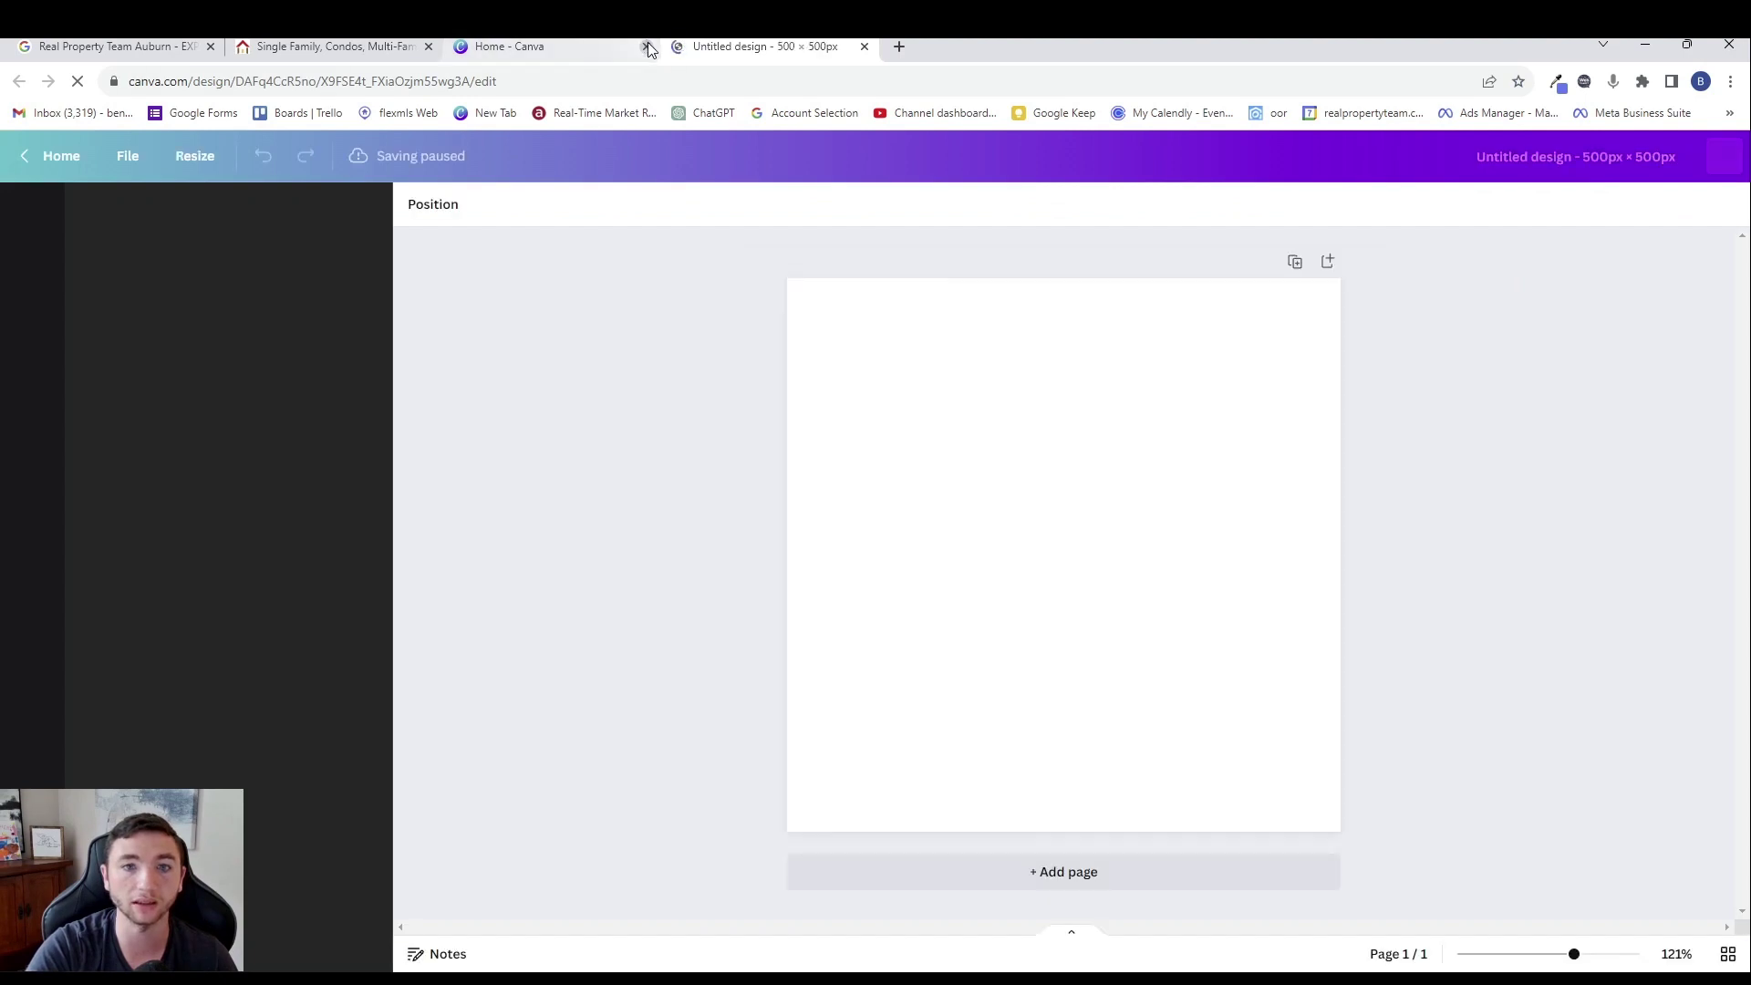
{"action": "left_click", "coordinate": [646, 46]}
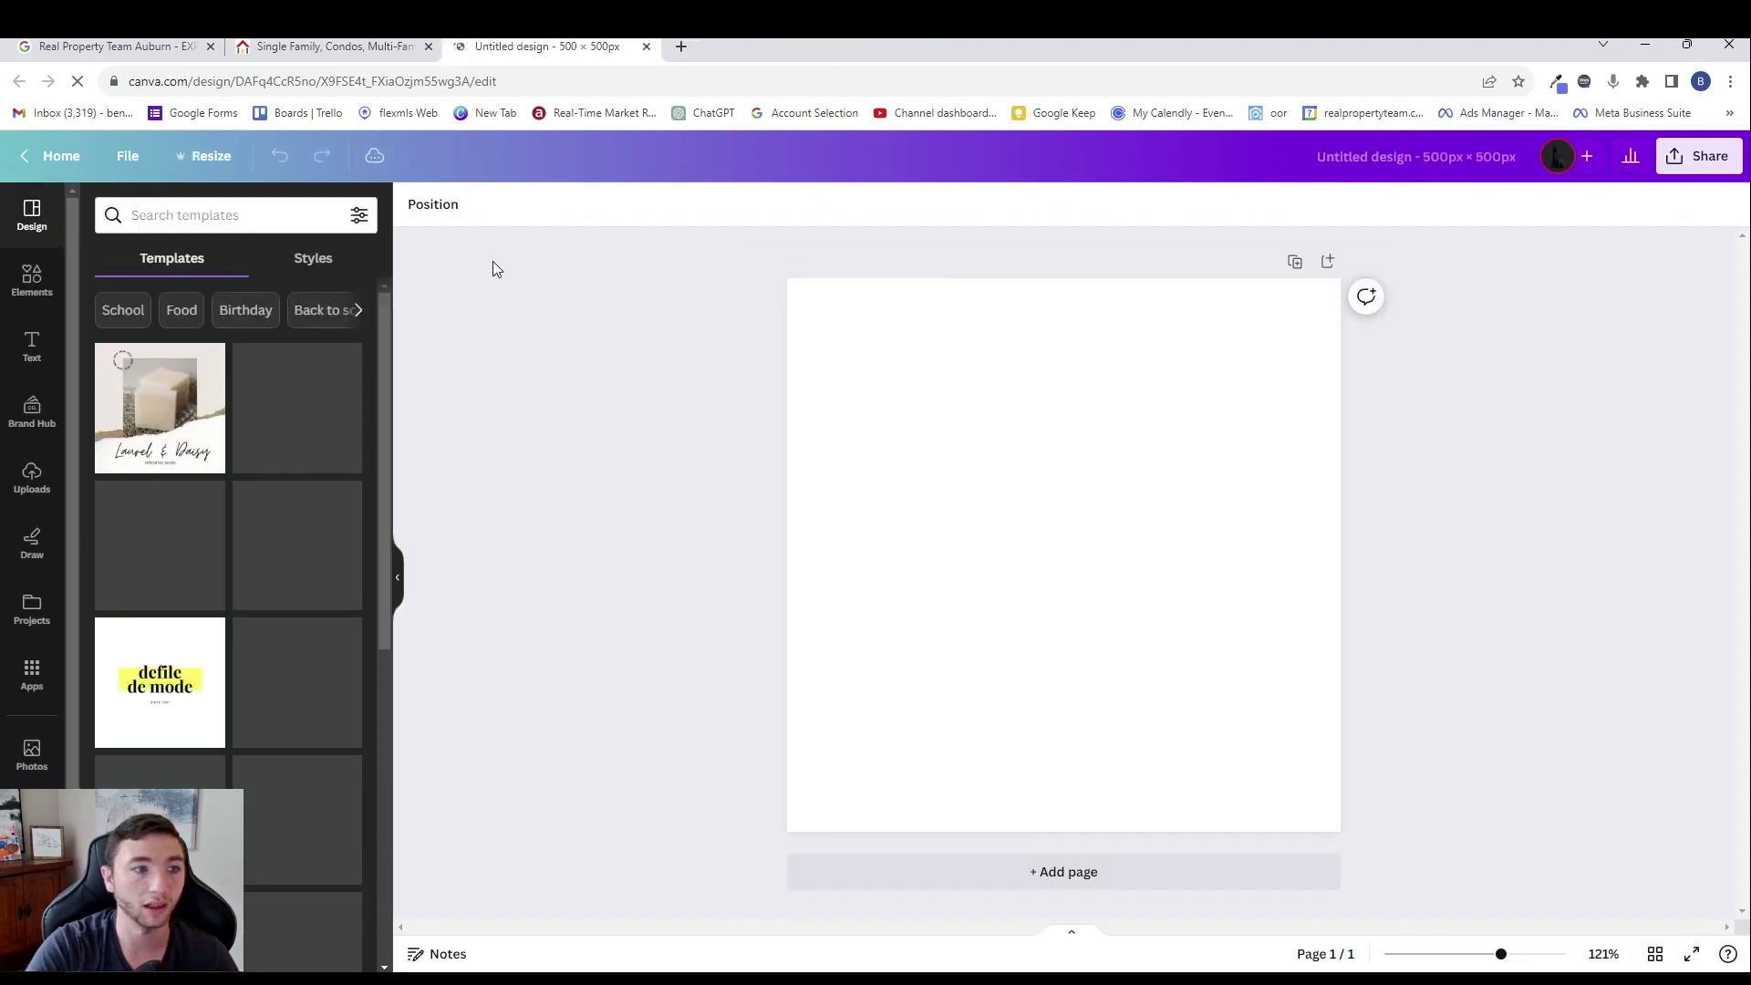
- Search the design templates for "auburn maine" and look through the results
{"action": "left_click", "coordinate": [203, 214]}
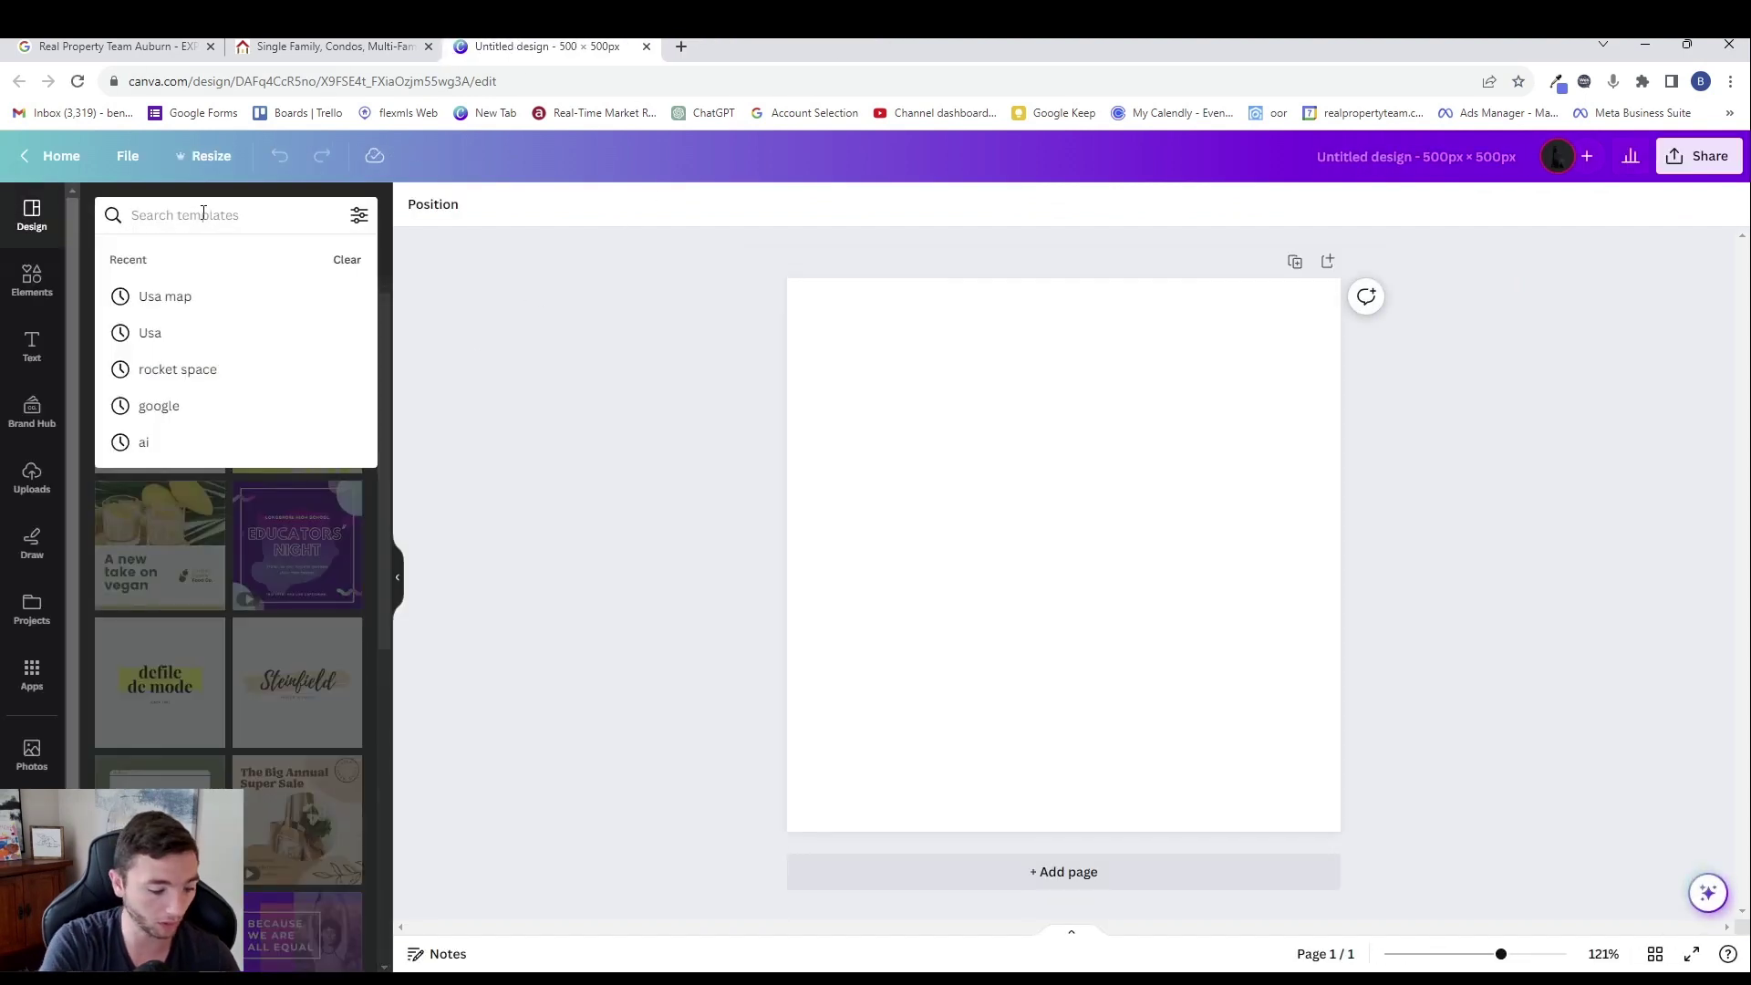
{"action": "type", "text": "aubur"}
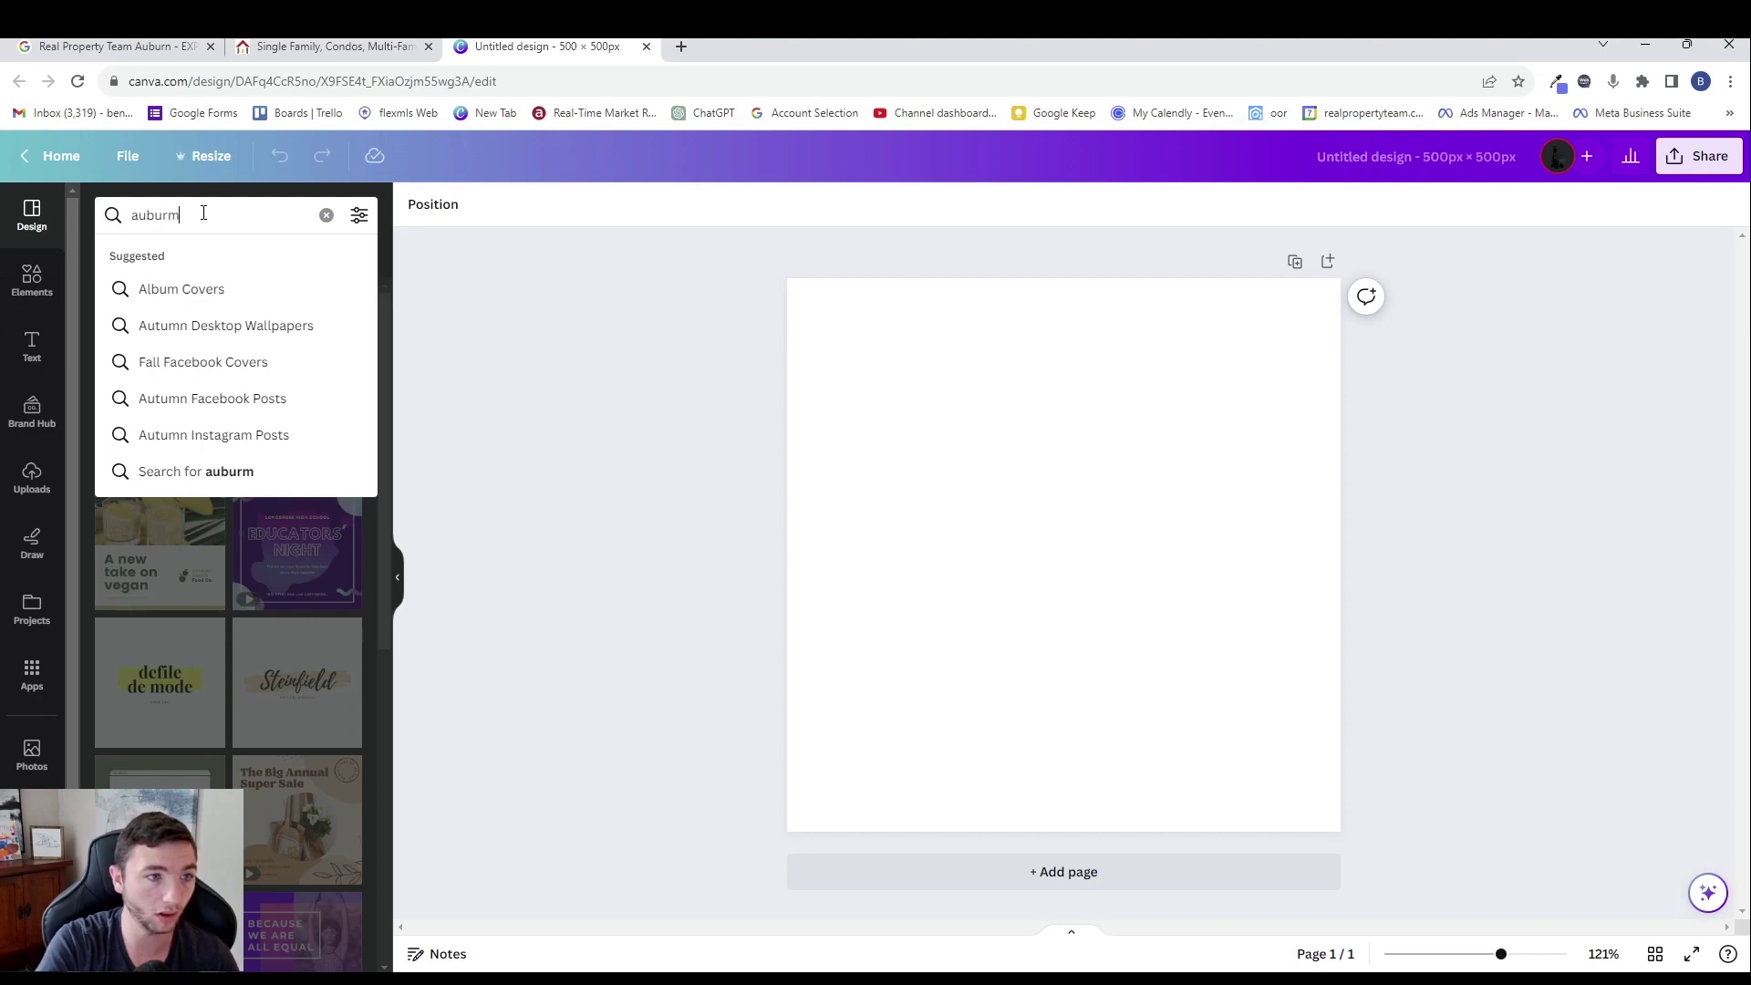
{"action": "type", "text": "n maine"}
{"action": "key", "text": "Return"}
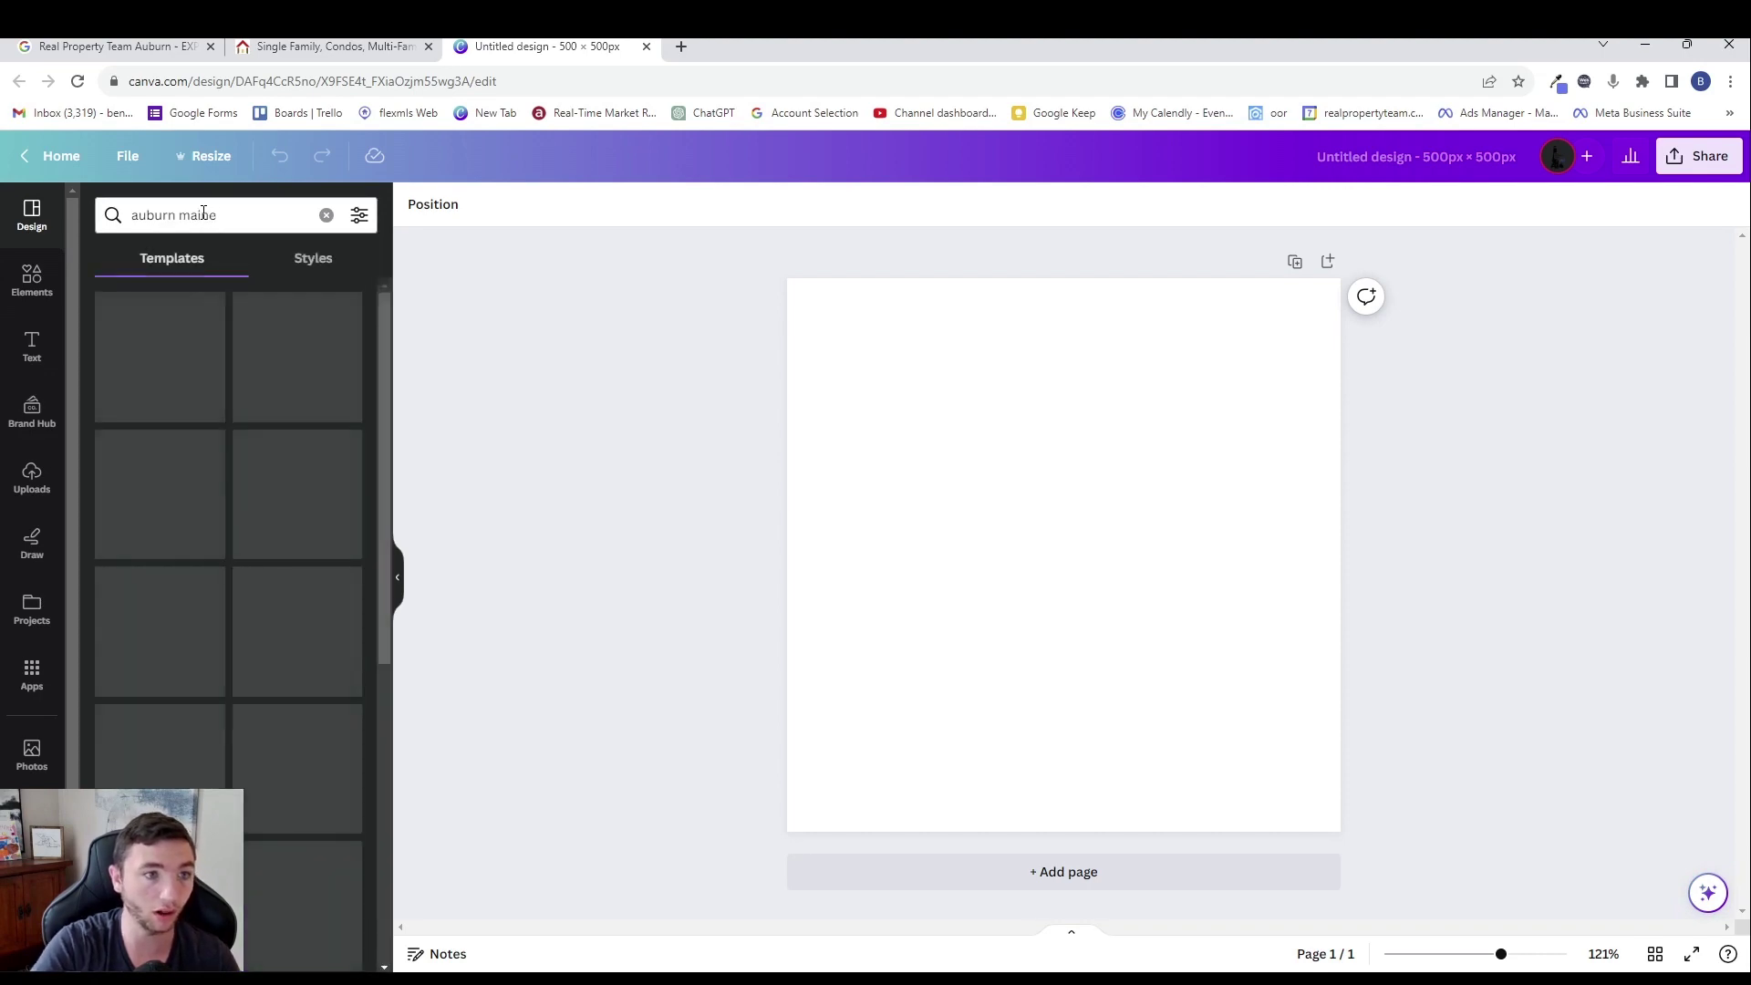
{"action": "scroll", "coordinate": [272, 315], "scroll_direction": "down", "scroll_amount": 15}
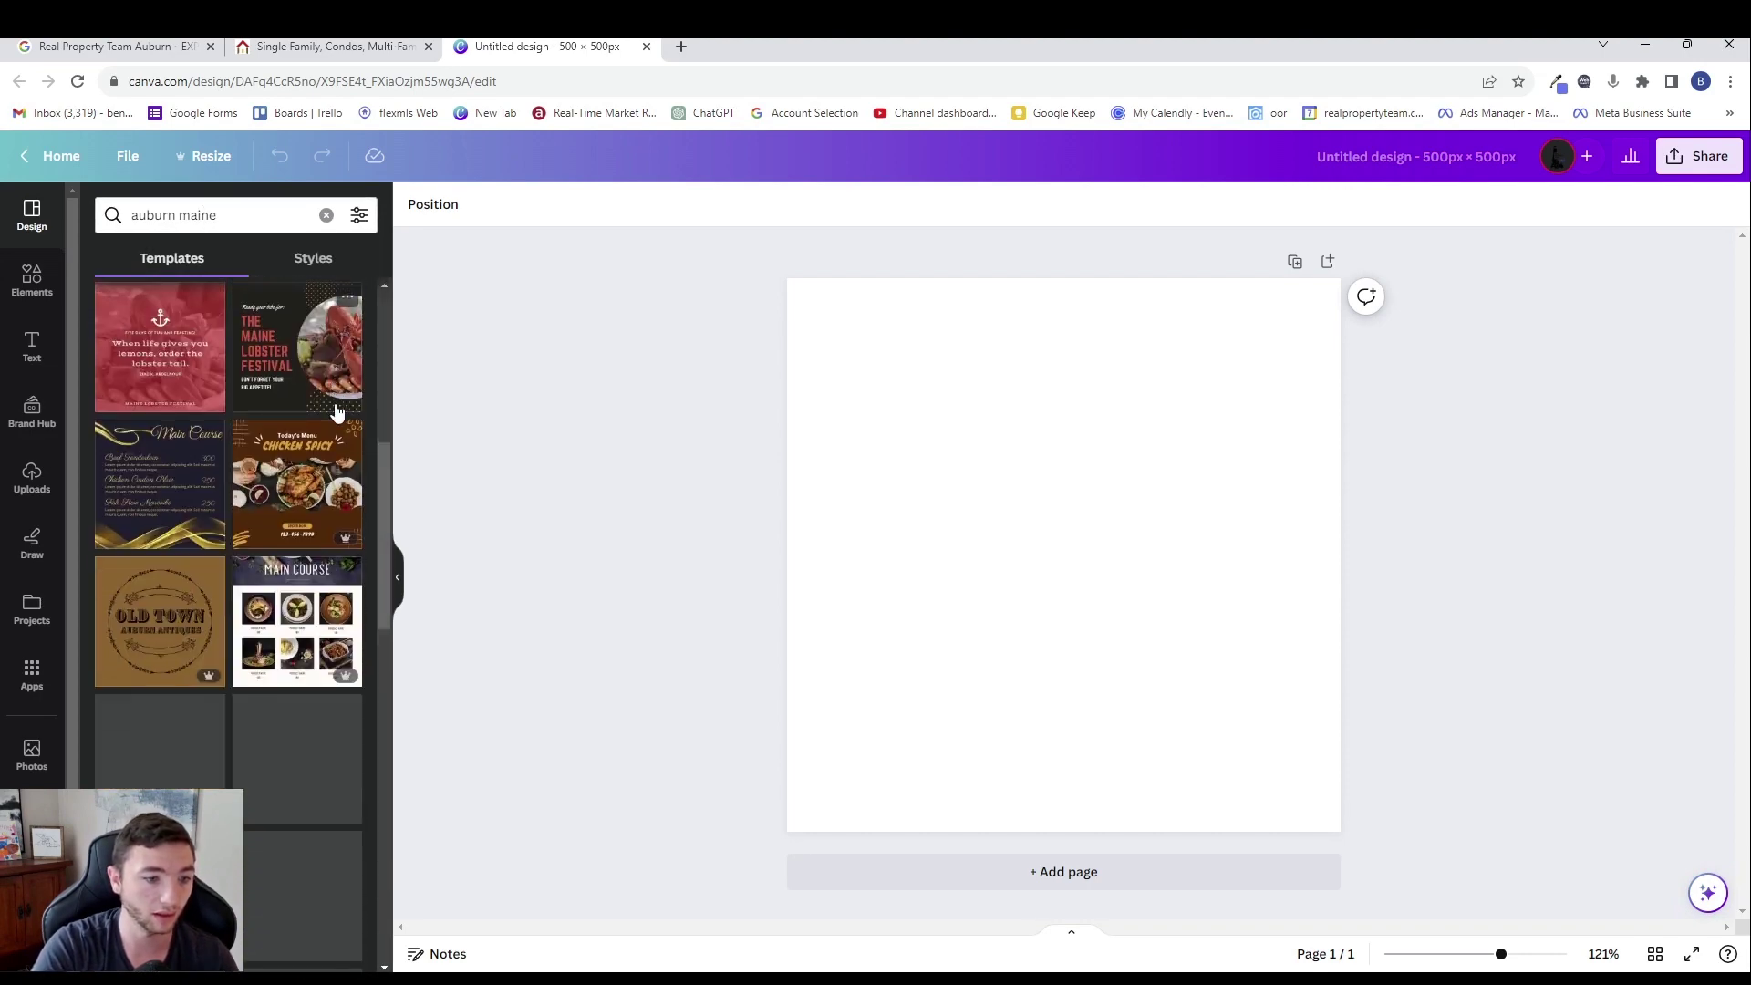
- Search the templates for "home for sale" and apply the Blue Modern Home For Sale Instagram Post template to the blank page
{"action": "left_click", "coordinate": [11, 219]}
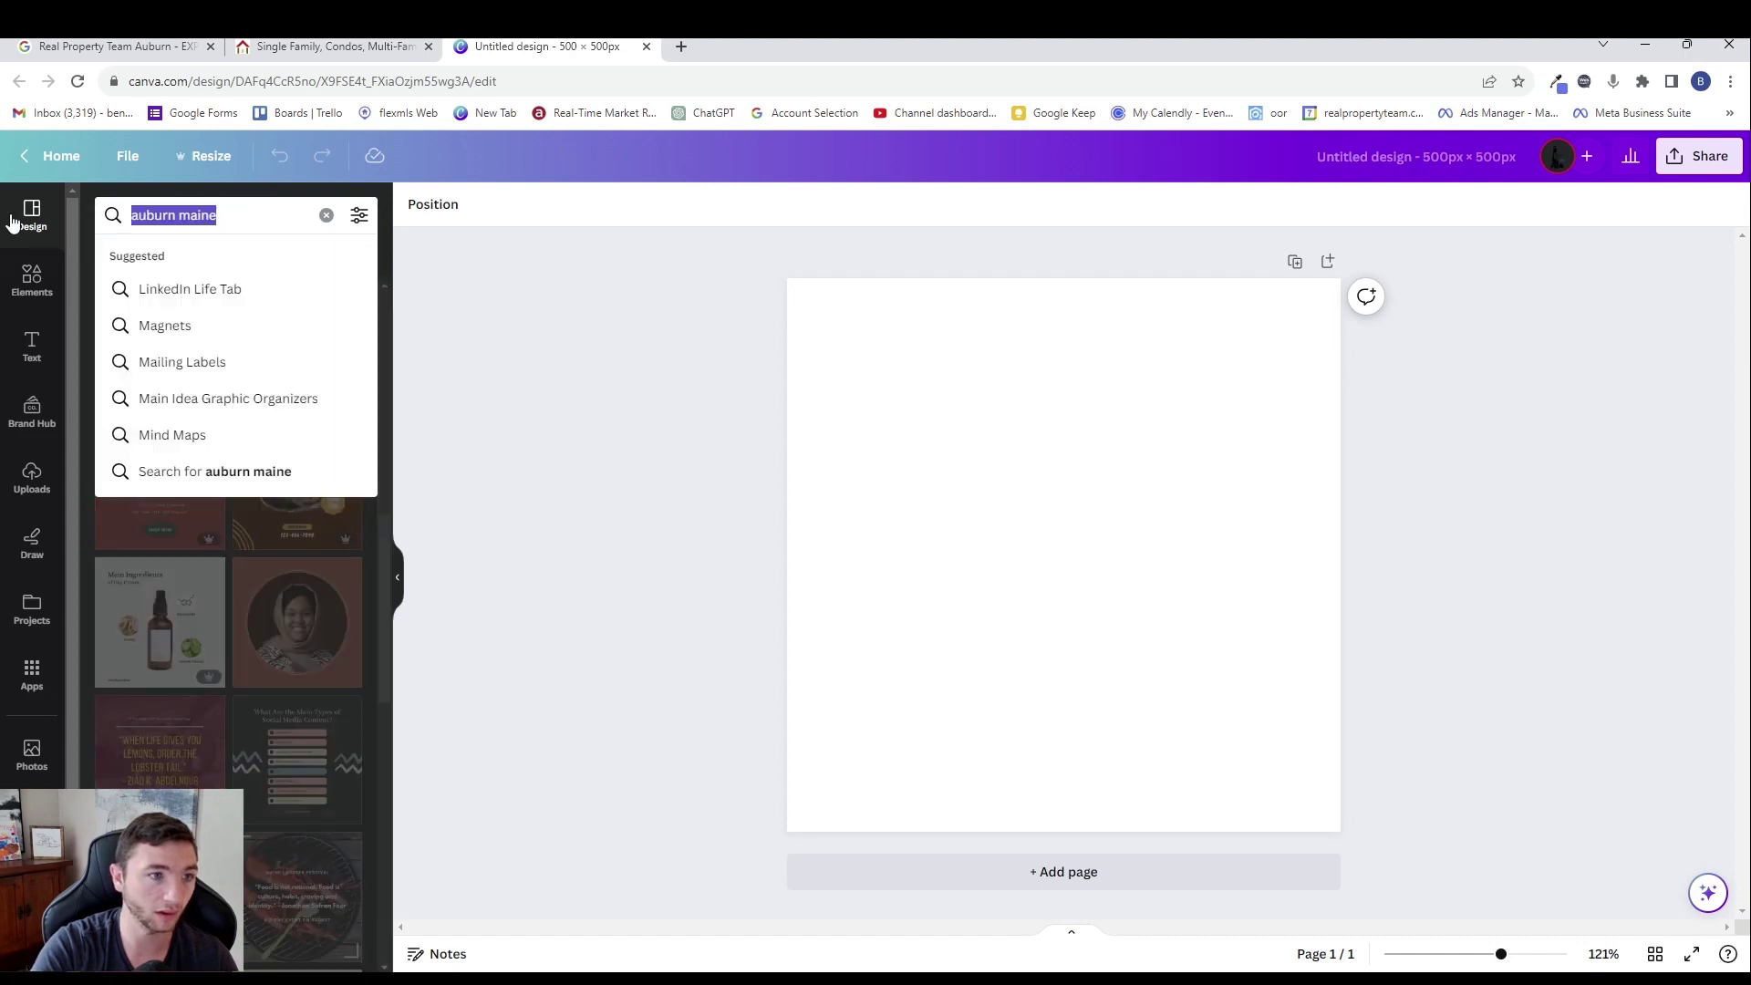
{"action": "type", "text": "h"}
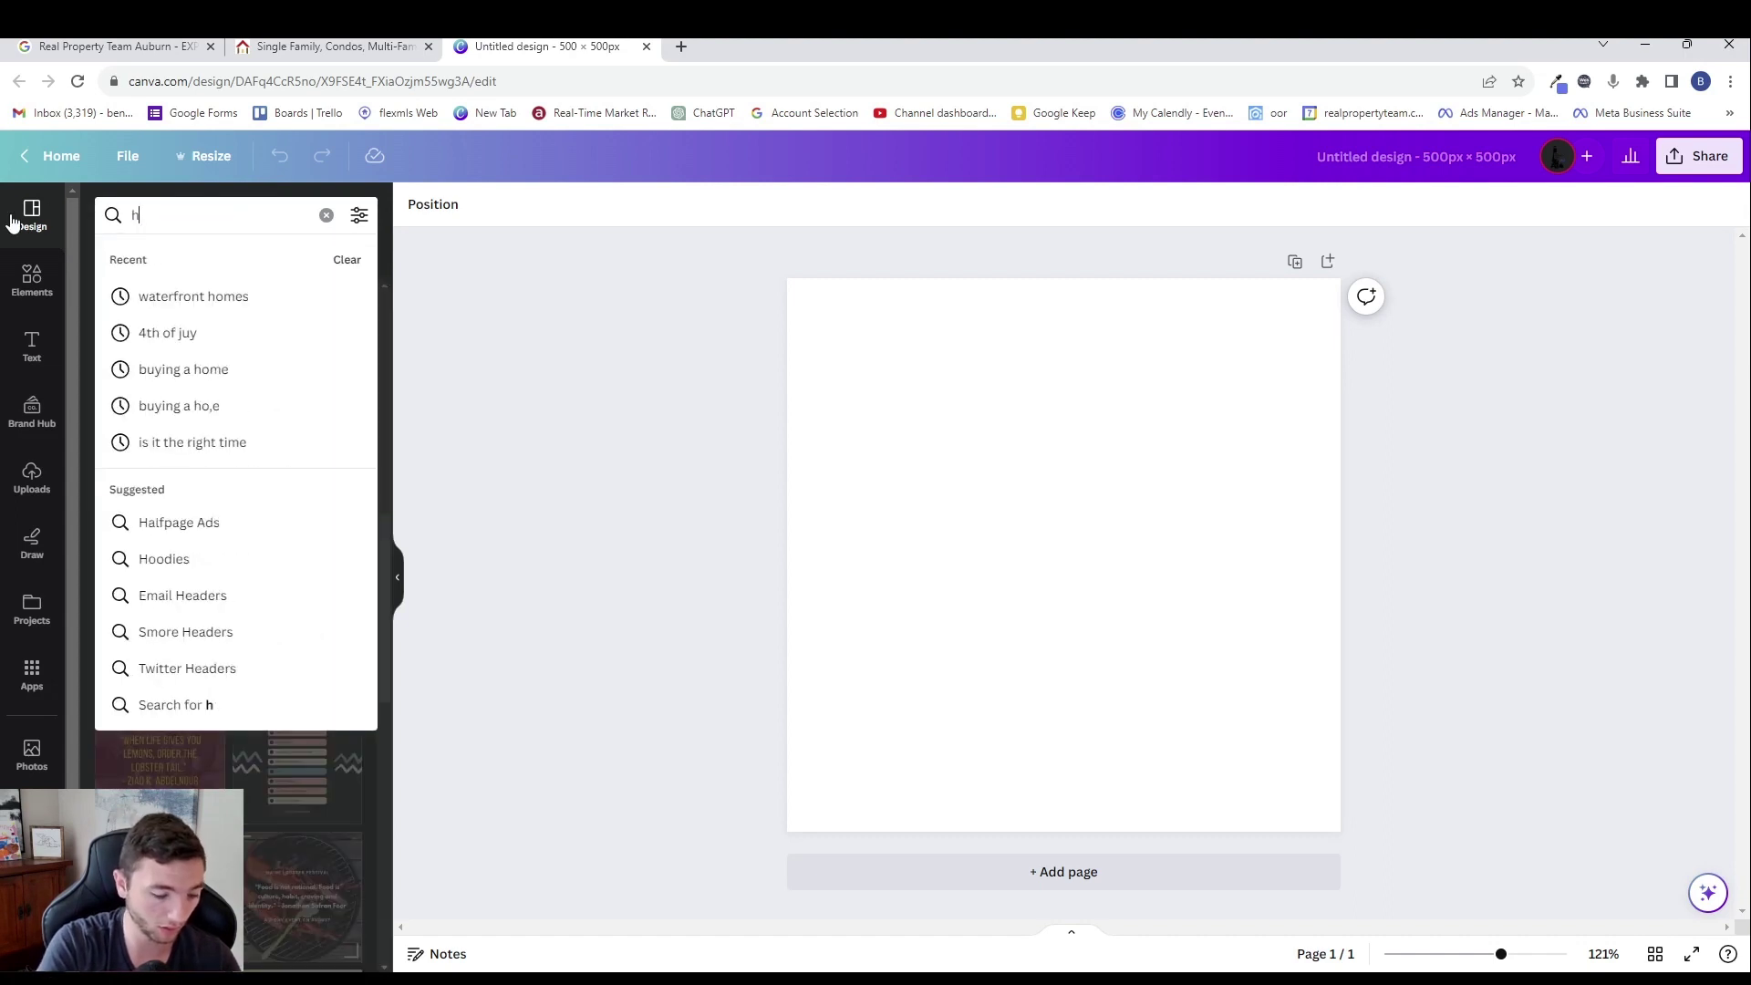
{"action": "type", "text": "ome fo"}
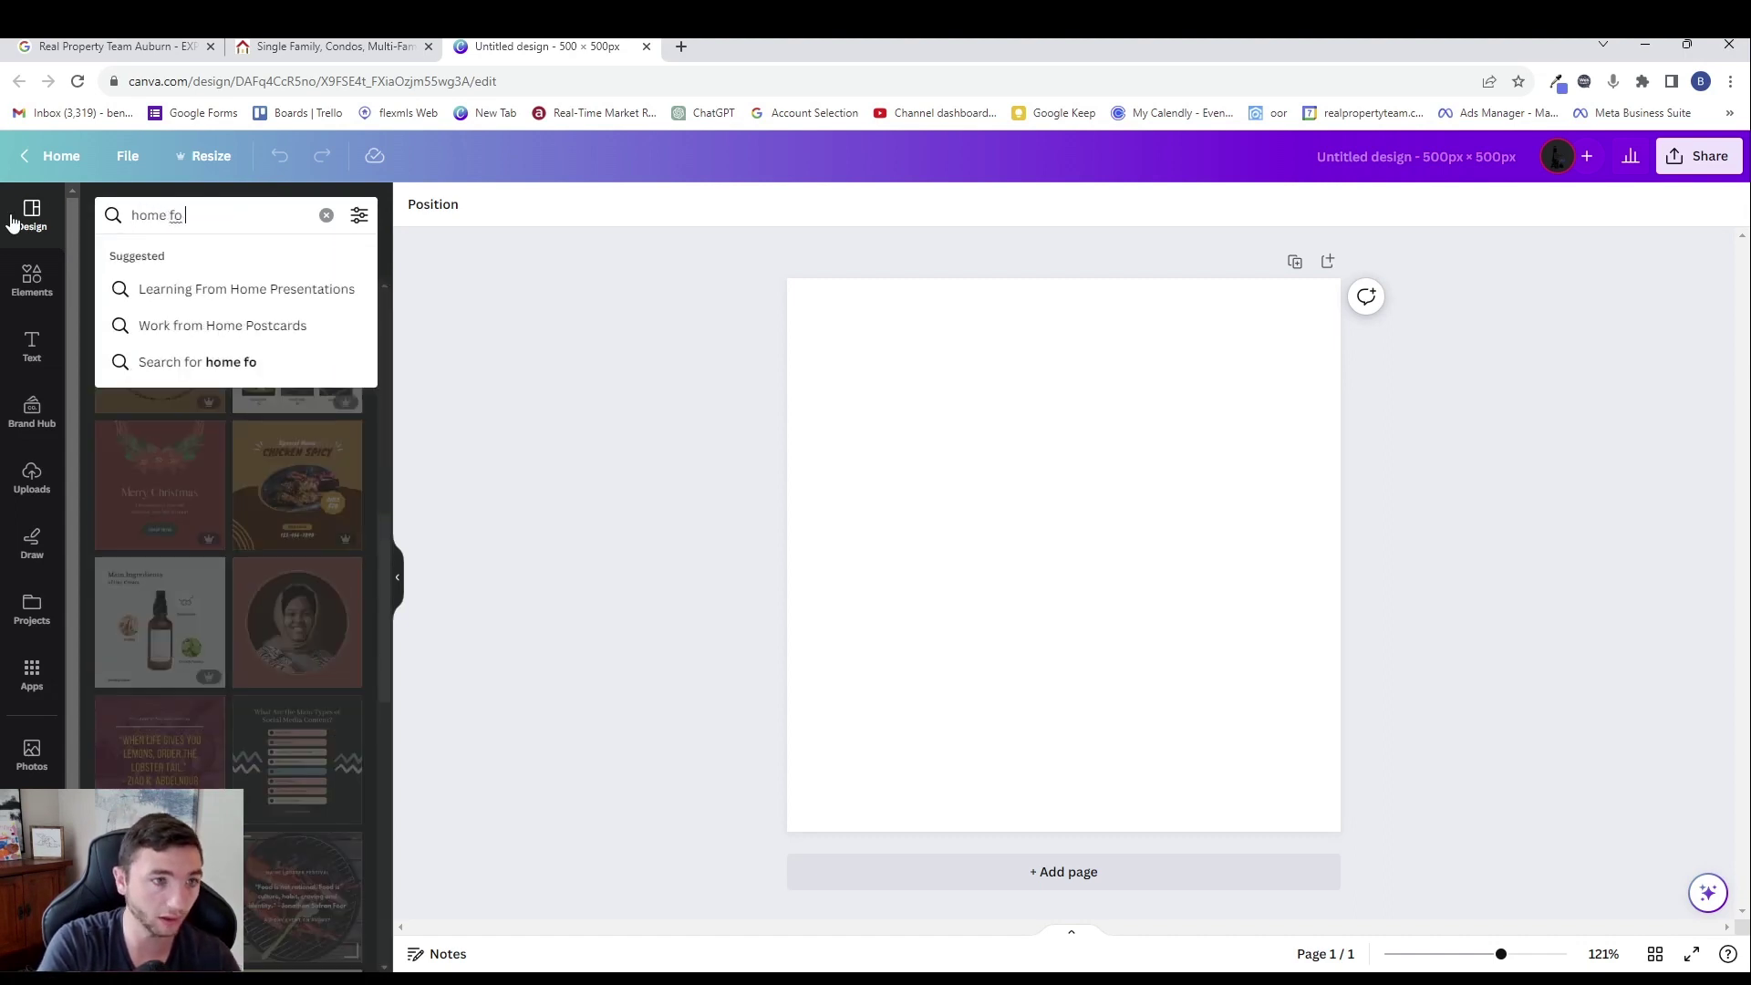
{"action": "type", "text": "r sale"}
{"action": "key", "text": "Return"}
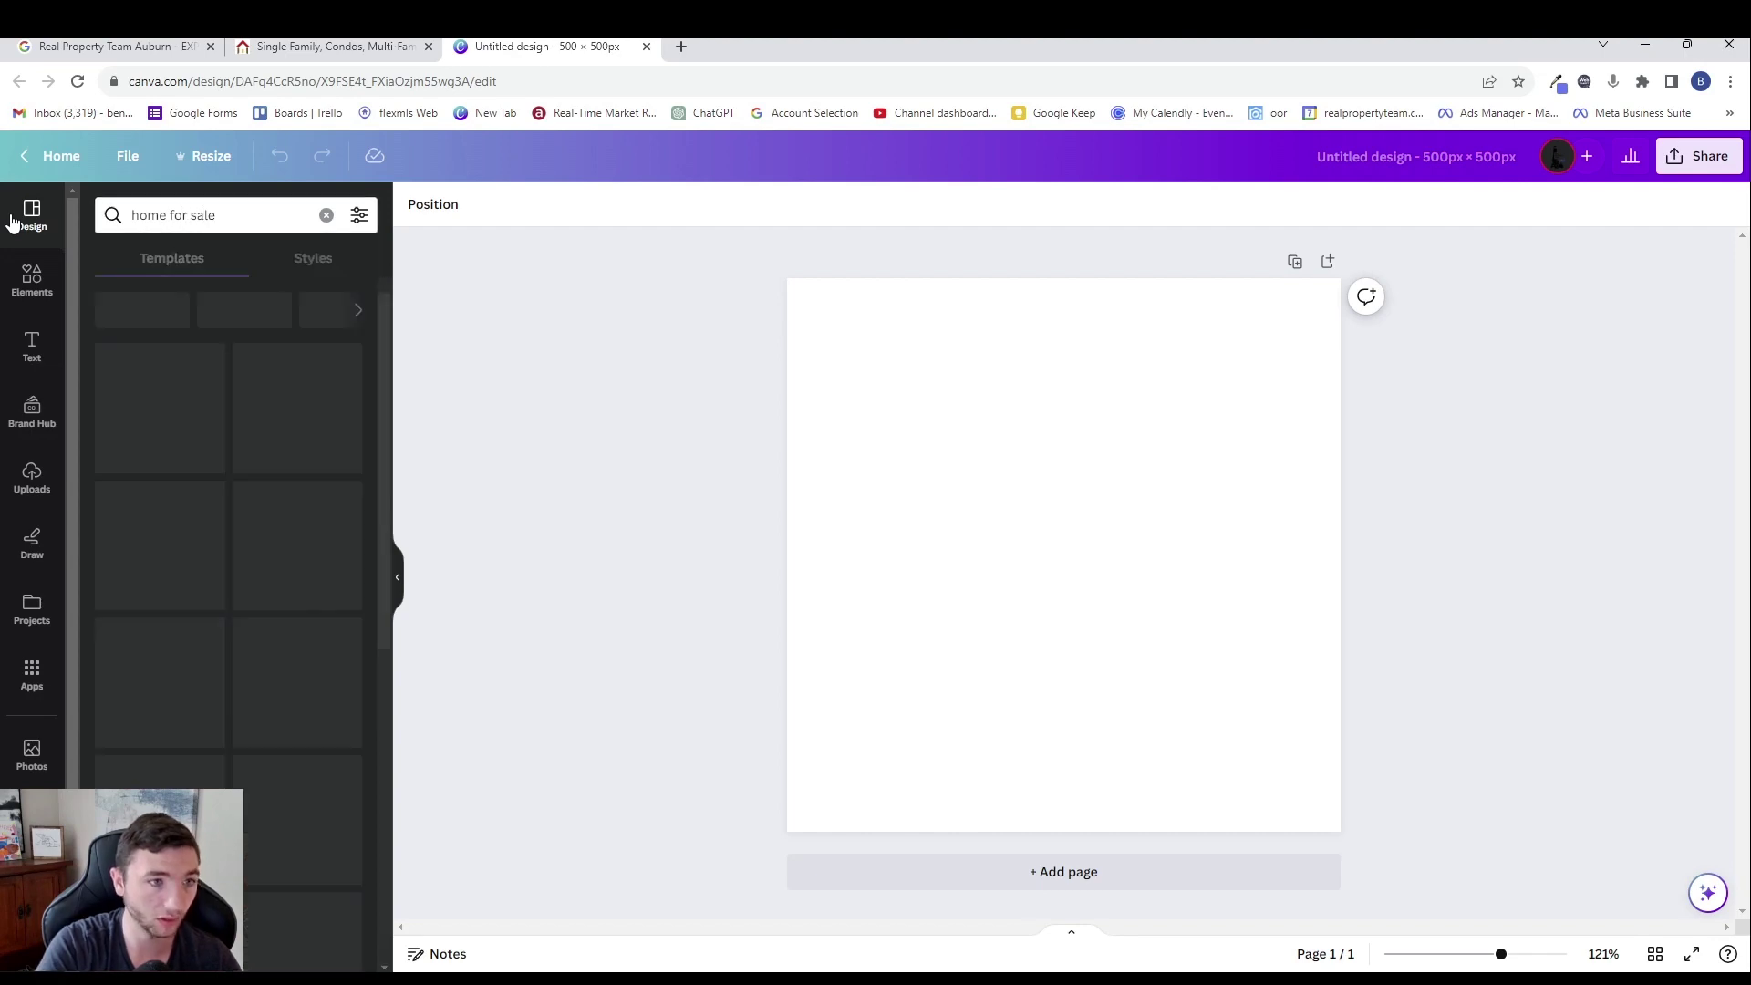
{"action": "scroll", "coordinate": [228, 547], "scroll_direction": "down", "scroll_amount": 5}
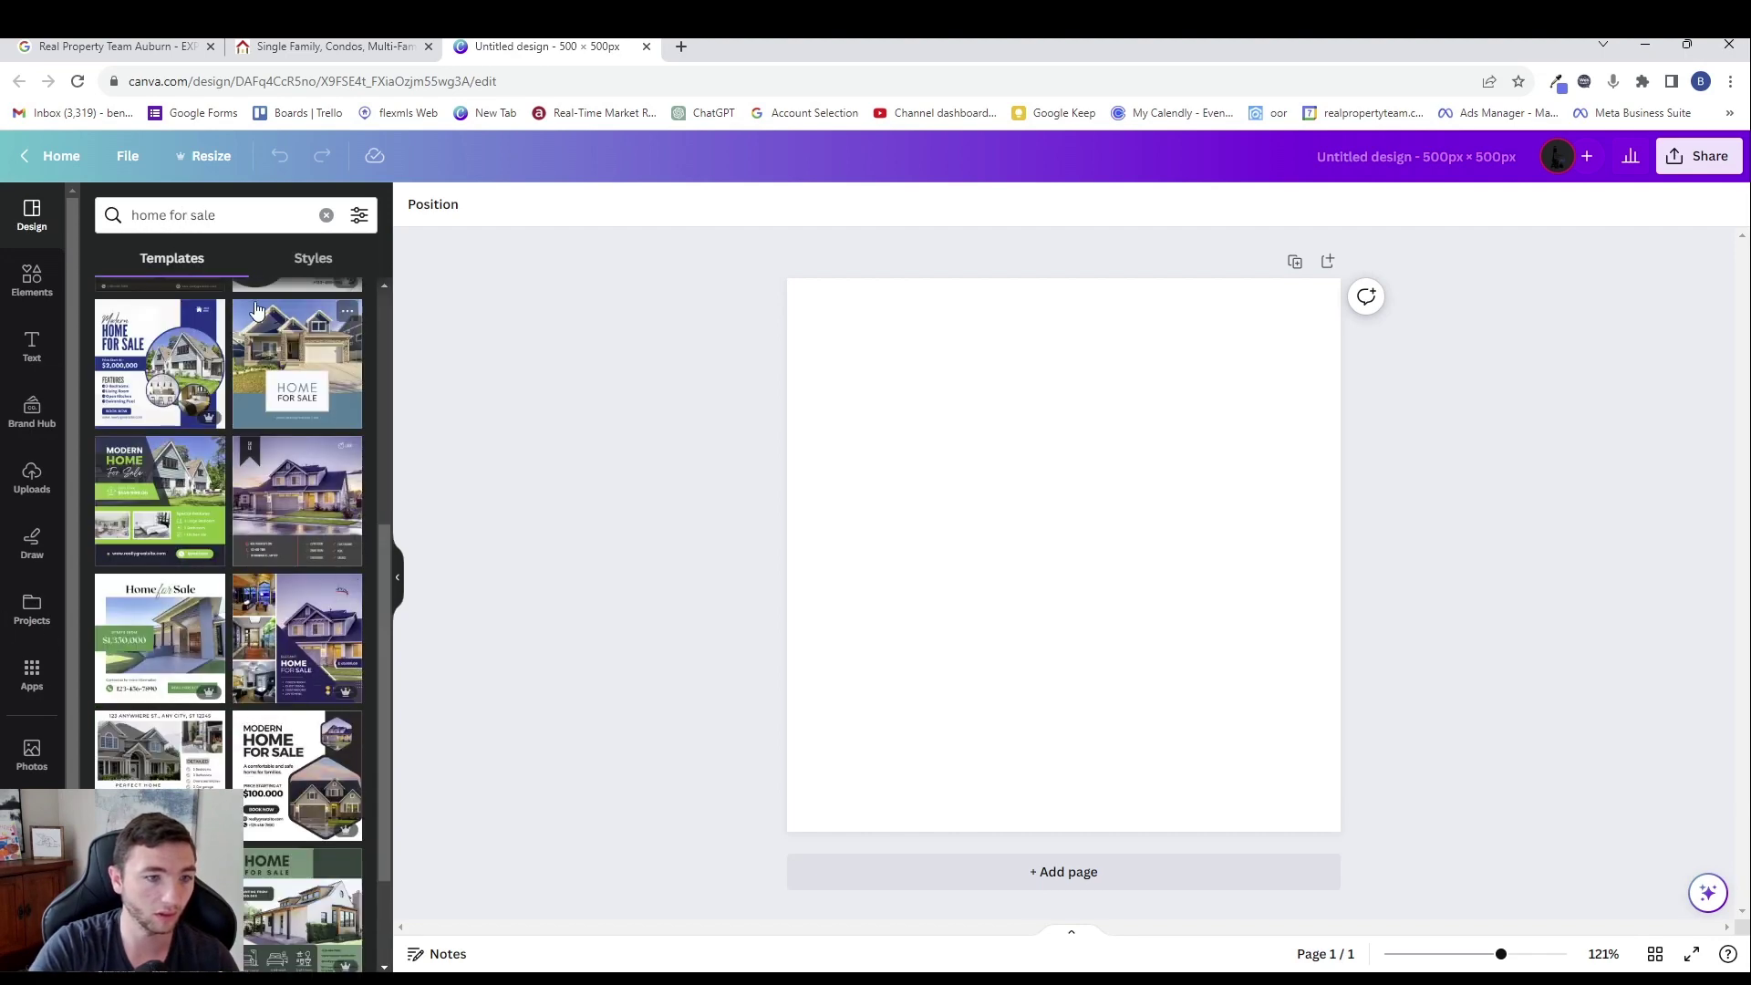
{"action": "left_click_drag", "start_coordinate": [308, 353], "coordinate": [912, 379]}
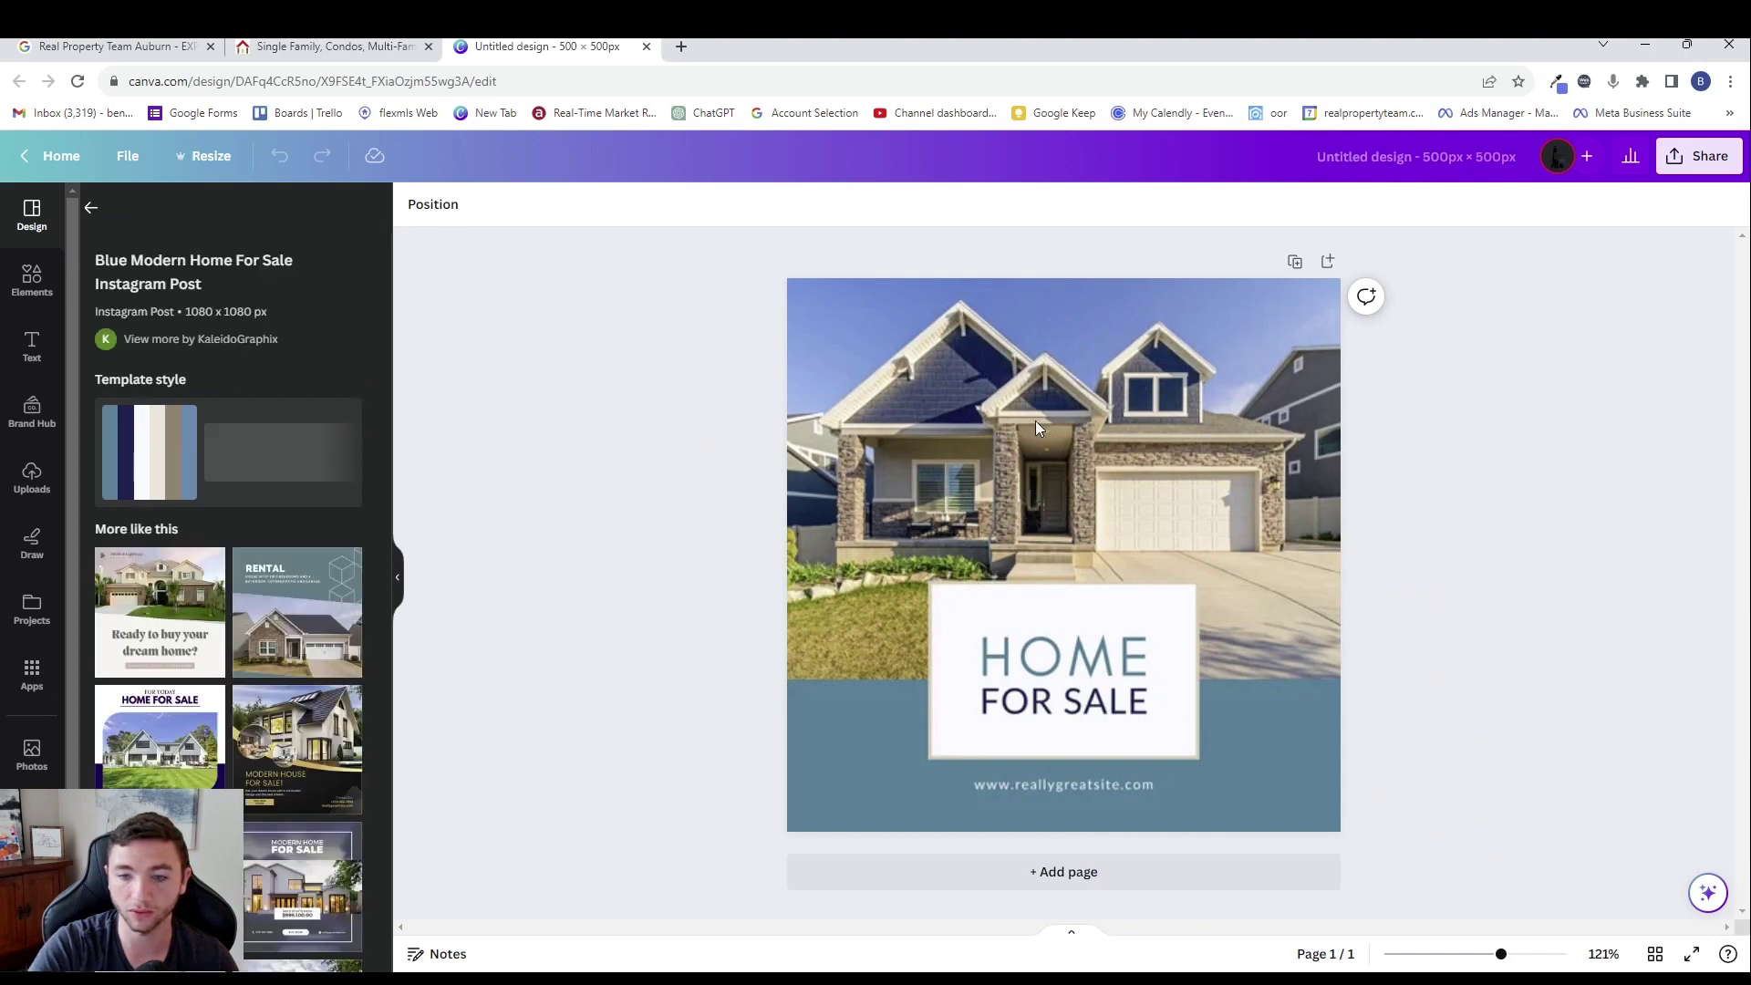
- Delete the placeholder website address and move the white box with its HOME and FOR SALE texts up over the house photo
{"action": "left_click", "coordinate": [1109, 787]}
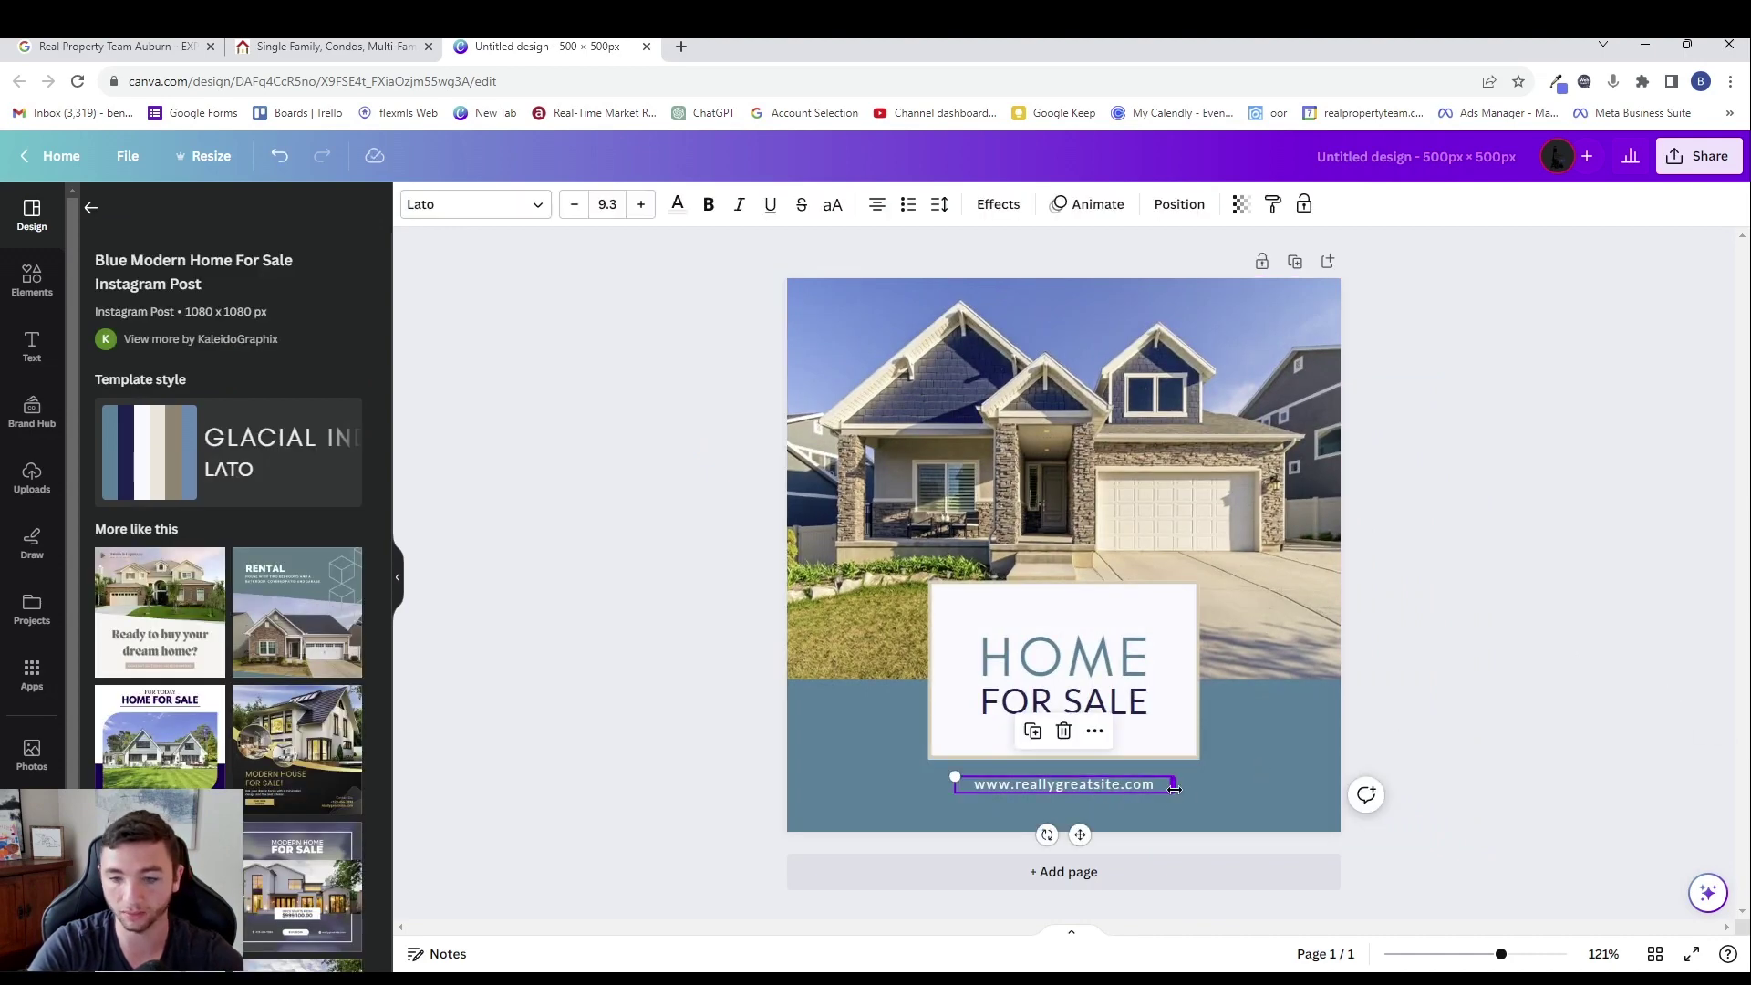
{"action": "key", "text": "Delete"}
{"action": "left_click_drag", "start_coordinate": [1082, 607], "coordinate": [1087, 359]}
{"action": "left_click_drag", "start_coordinate": [1063, 430], "coordinate": [1062, 546]}
{"action": "left_click_drag", "start_coordinate": [1086, 669], "coordinate": [1078, 573]}
- Extend the white box downward and place a duplicate of the FOR SALE text beneath the original
{"action": "left_click", "coordinate": [1113, 631]}
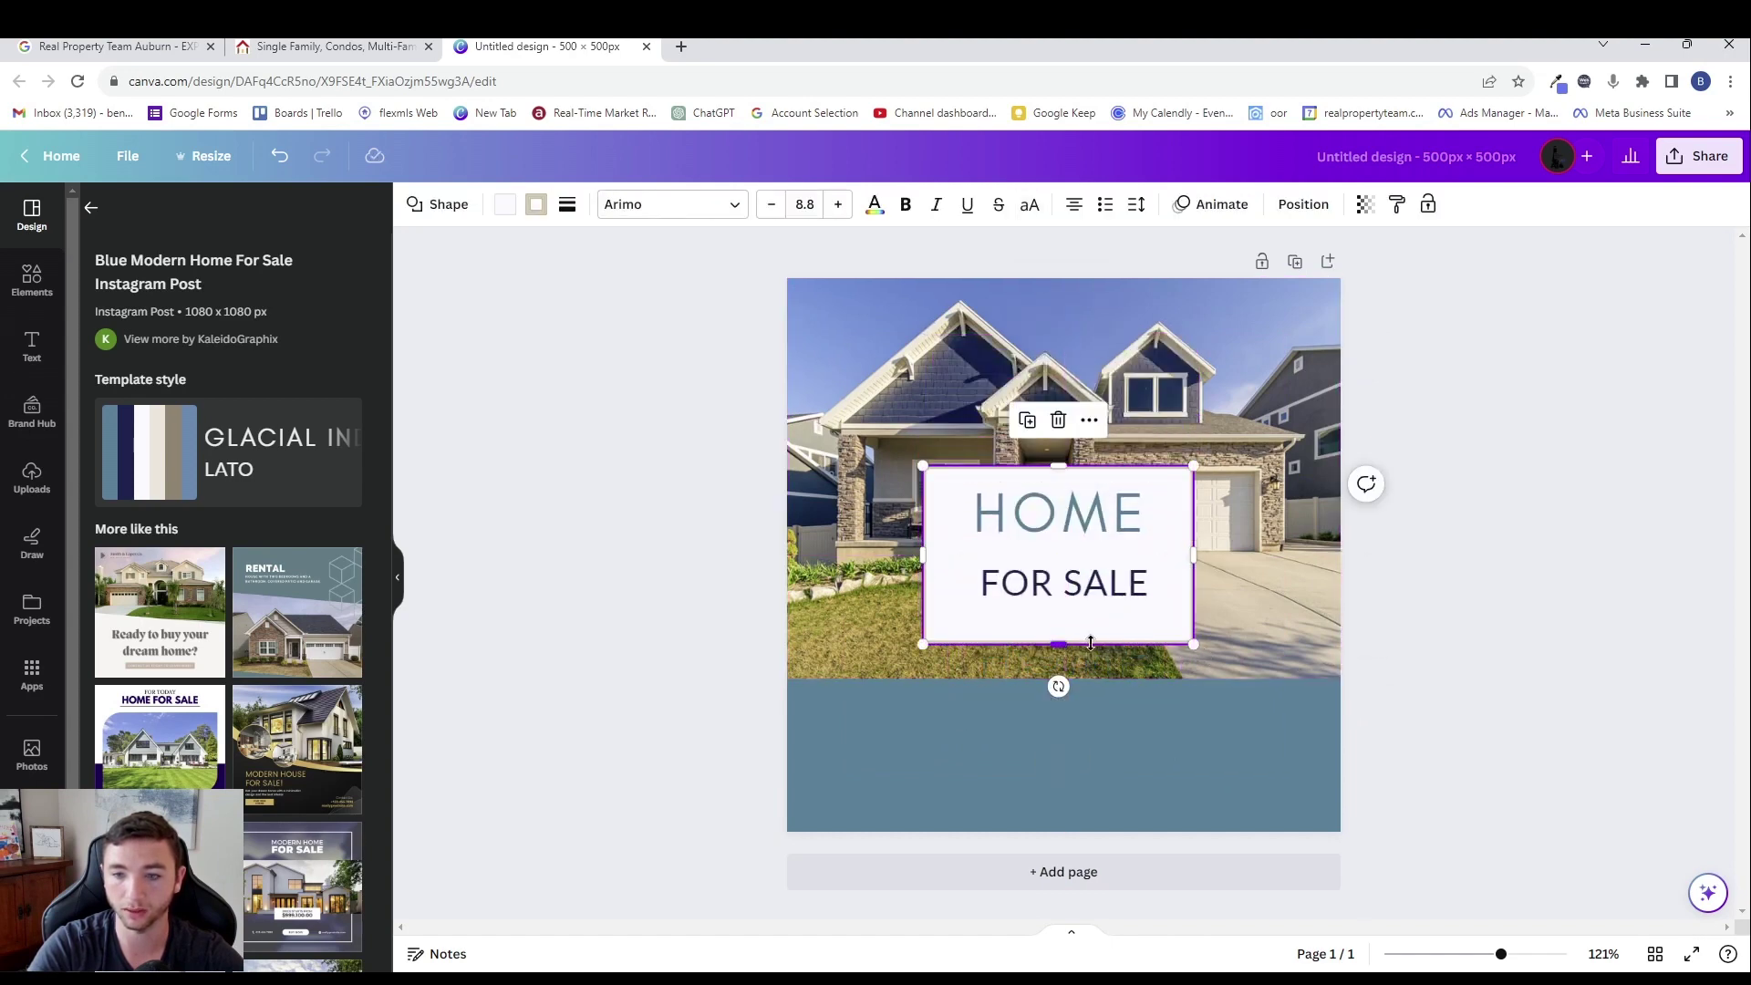
{"action": "left_click_drag", "start_coordinate": [1058, 647], "coordinate": [1058, 699]}
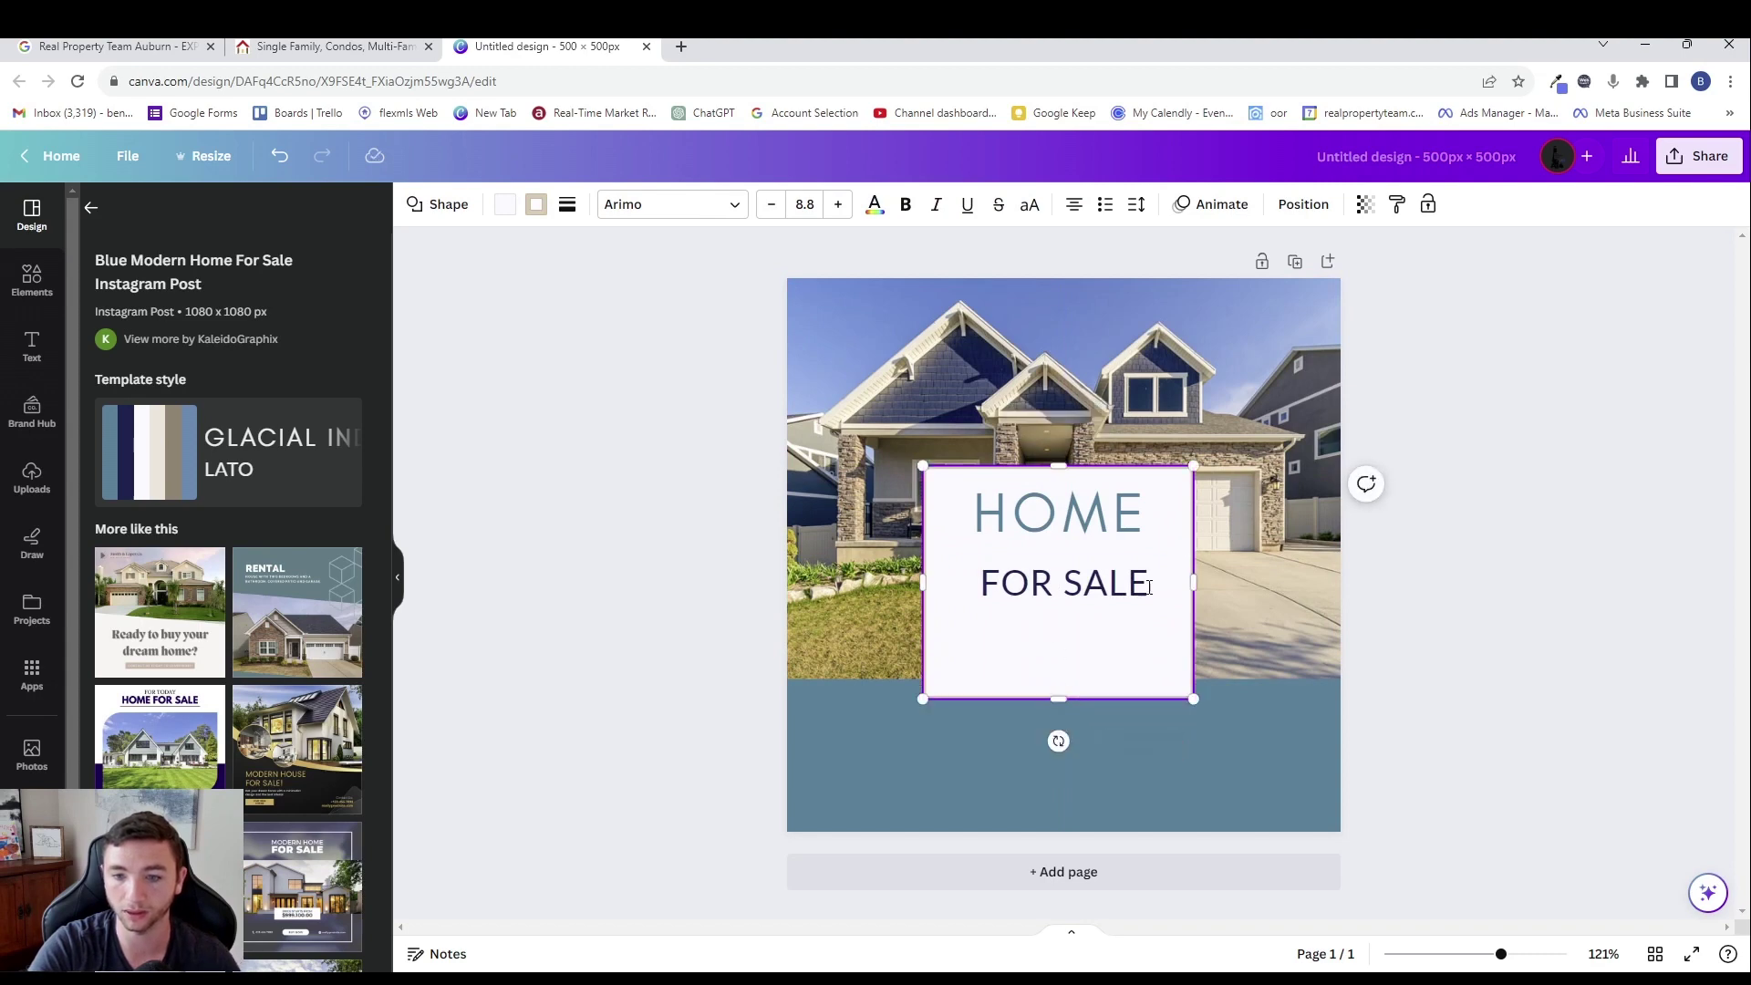
{"action": "left_click", "coordinate": [1094, 585]}
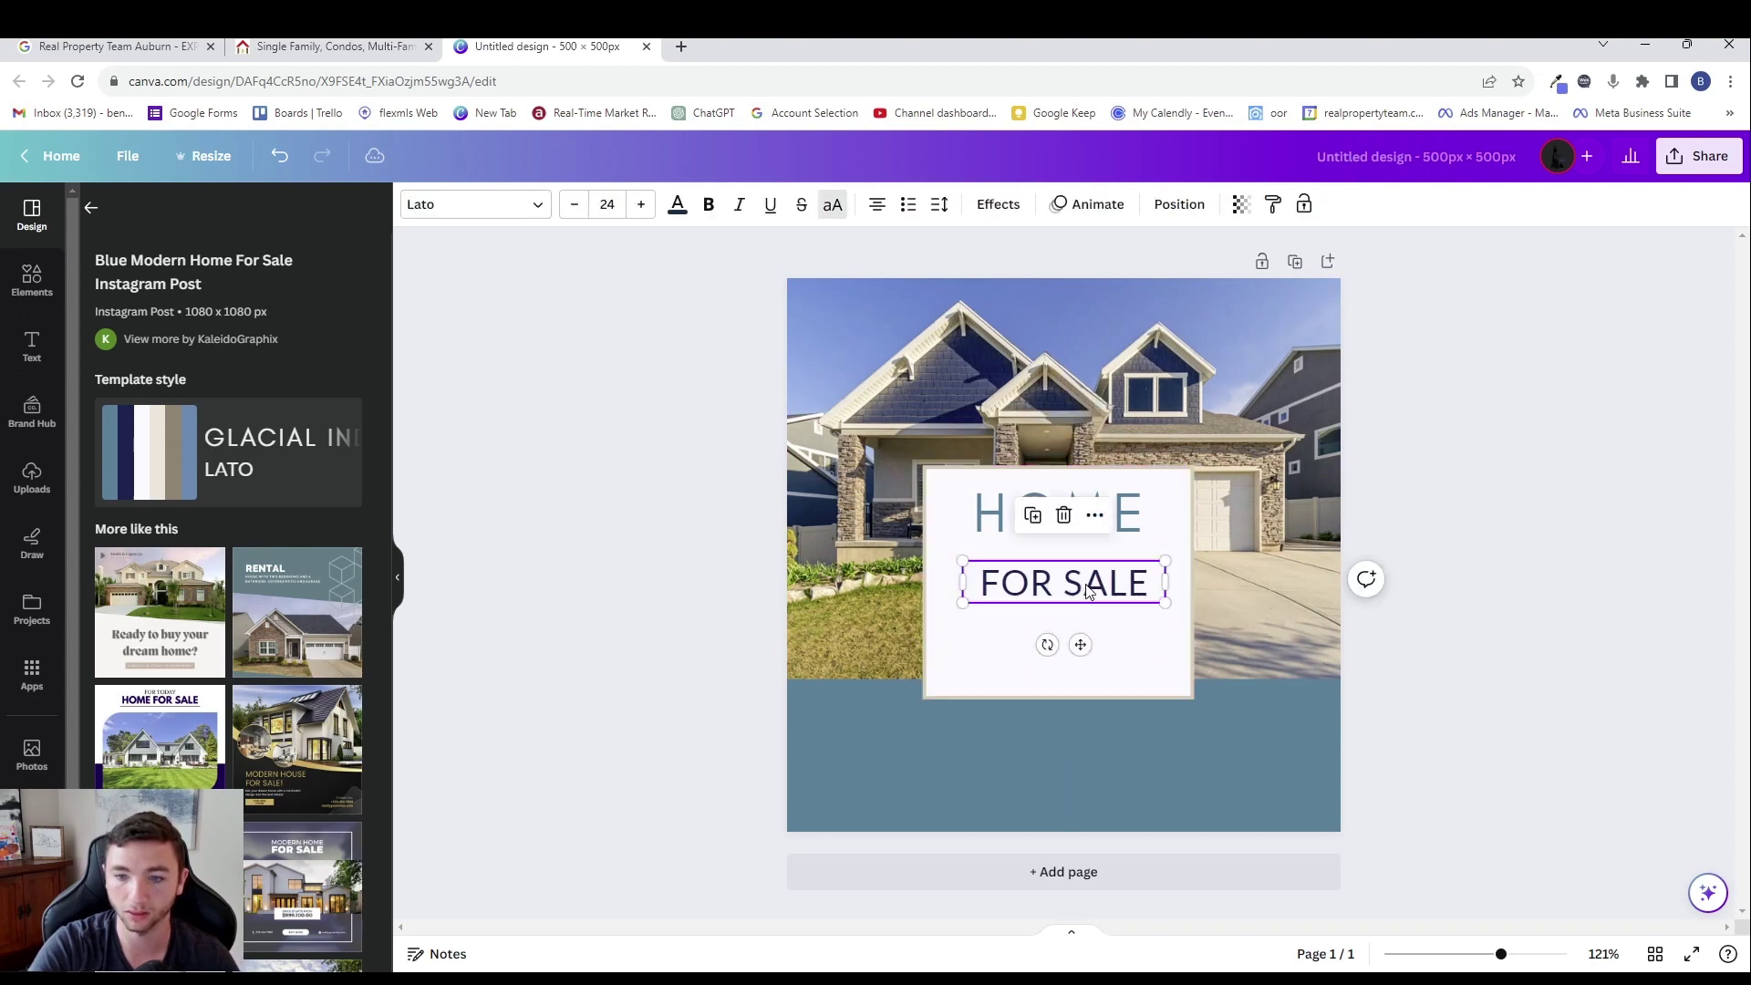
{"action": "right_click", "coordinate": [1089, 591]}
{"action": "left_click", "coordinate": [1148, 656]}
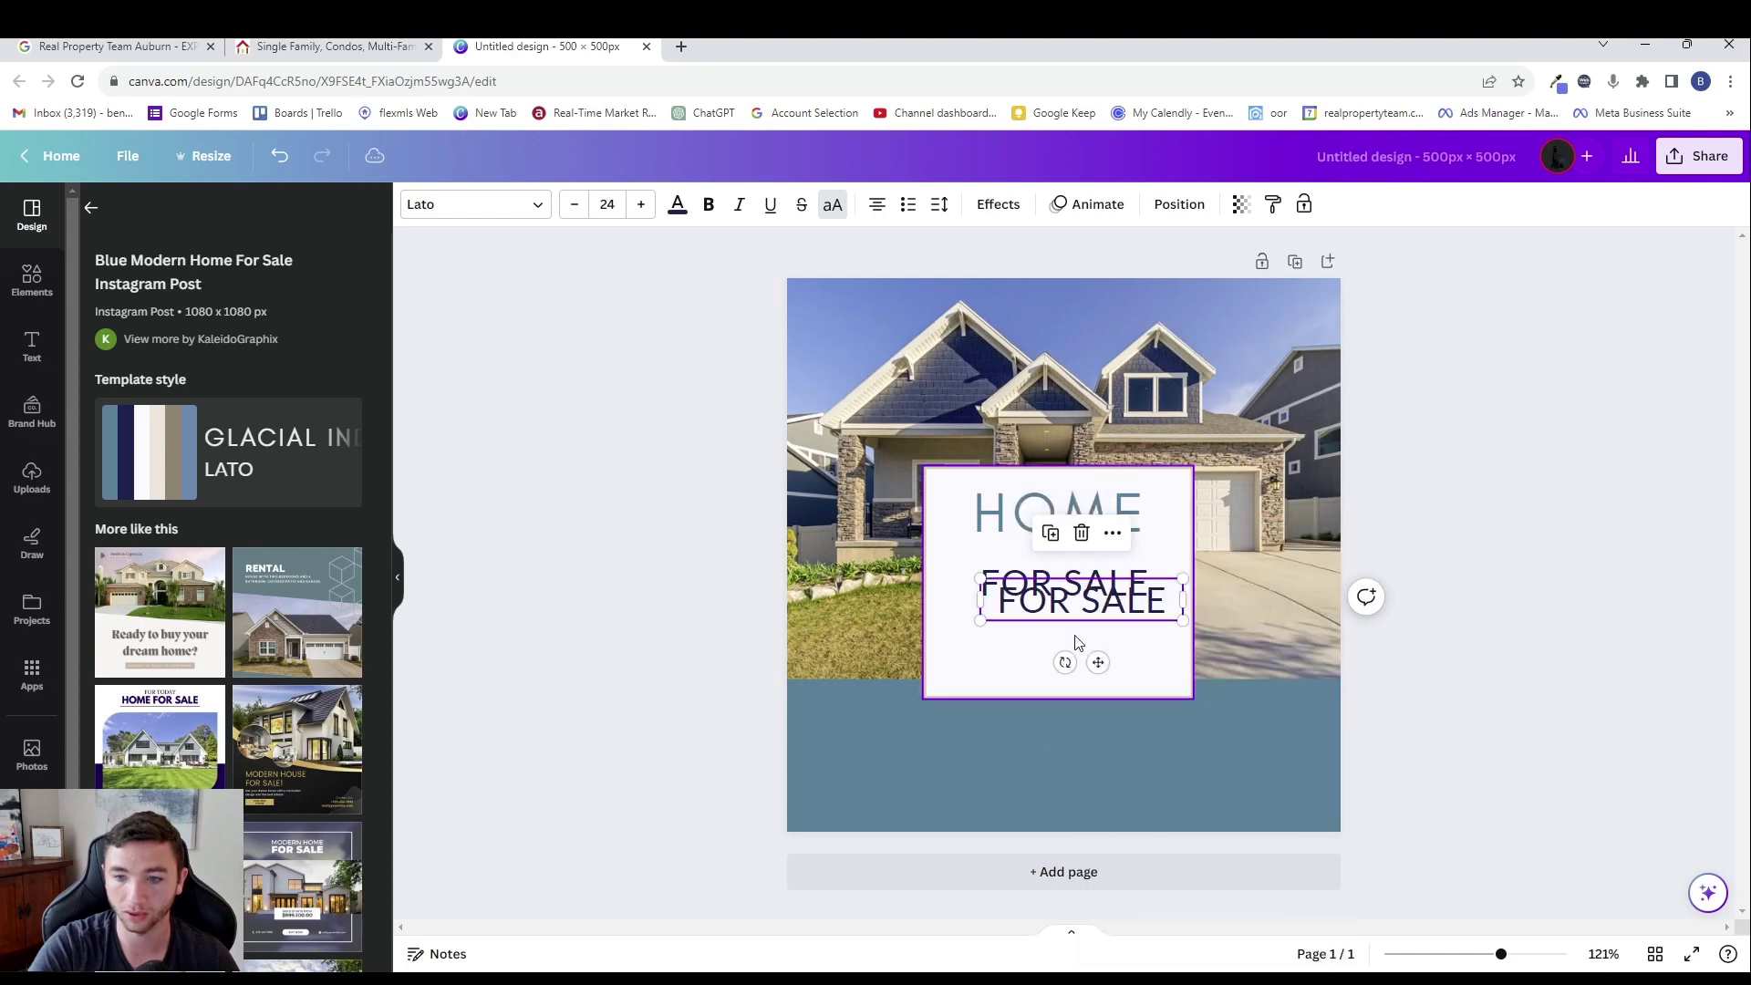
{"action": "left_click_drag", "start_coordinate": [1076, 608], "coordinate": [1057, 648]}
- Replace the duplicated text with "IN AUBURN, MAINE", widening its text box so that only MAINE falls on a second line
{"action": "double_click", "coordinate": [1058, 643]}
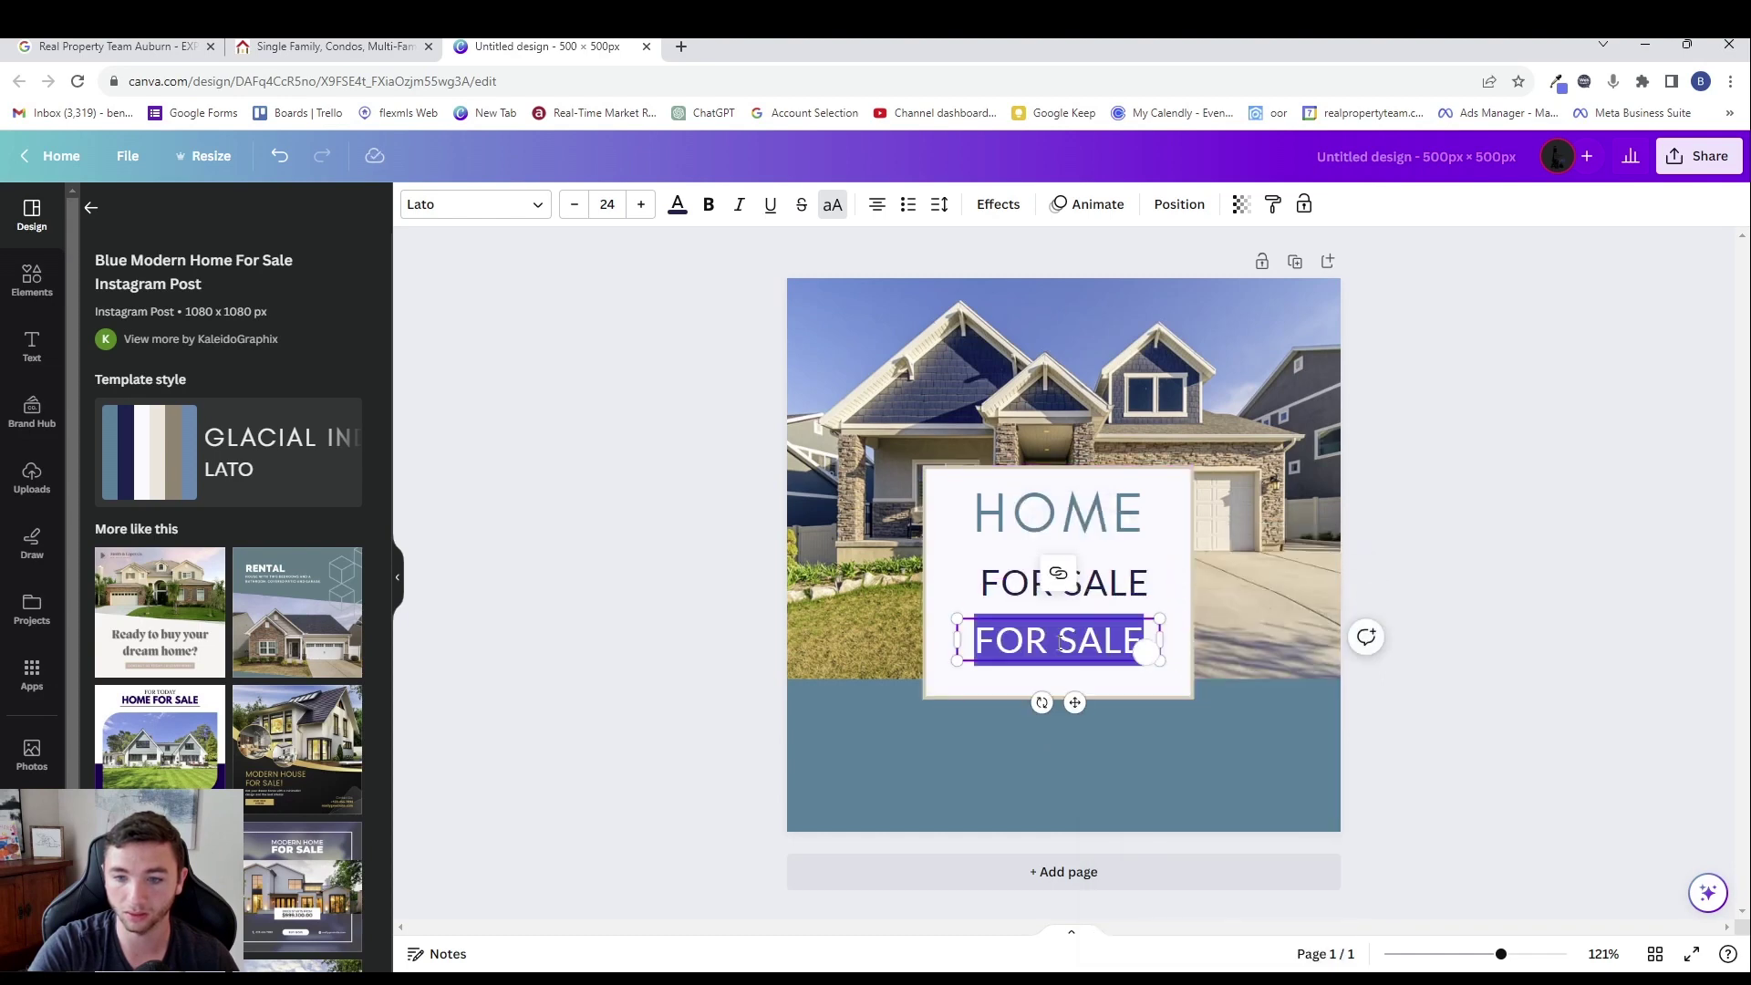
{"action": "type", "text": "IN"}
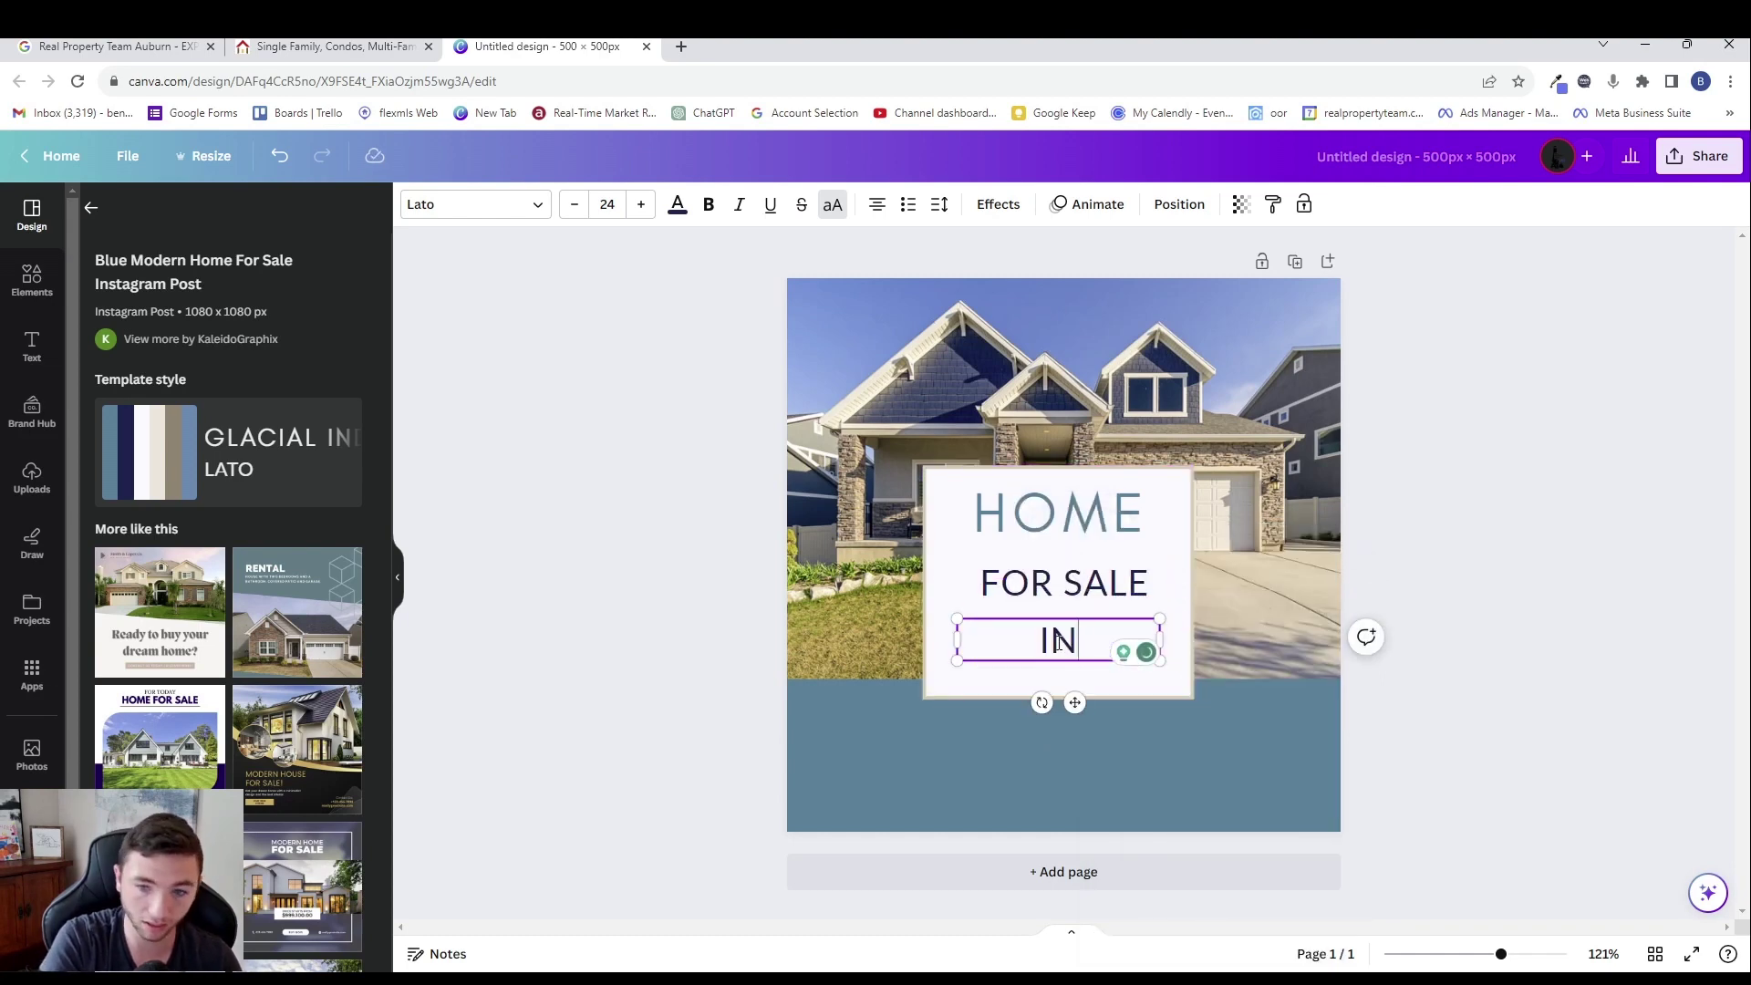
{"action": "key", "text": "BackSpace"}
{"action": "key", "text": "BackSpace"}
{"action": "type", "text": "IN AUBURN"}
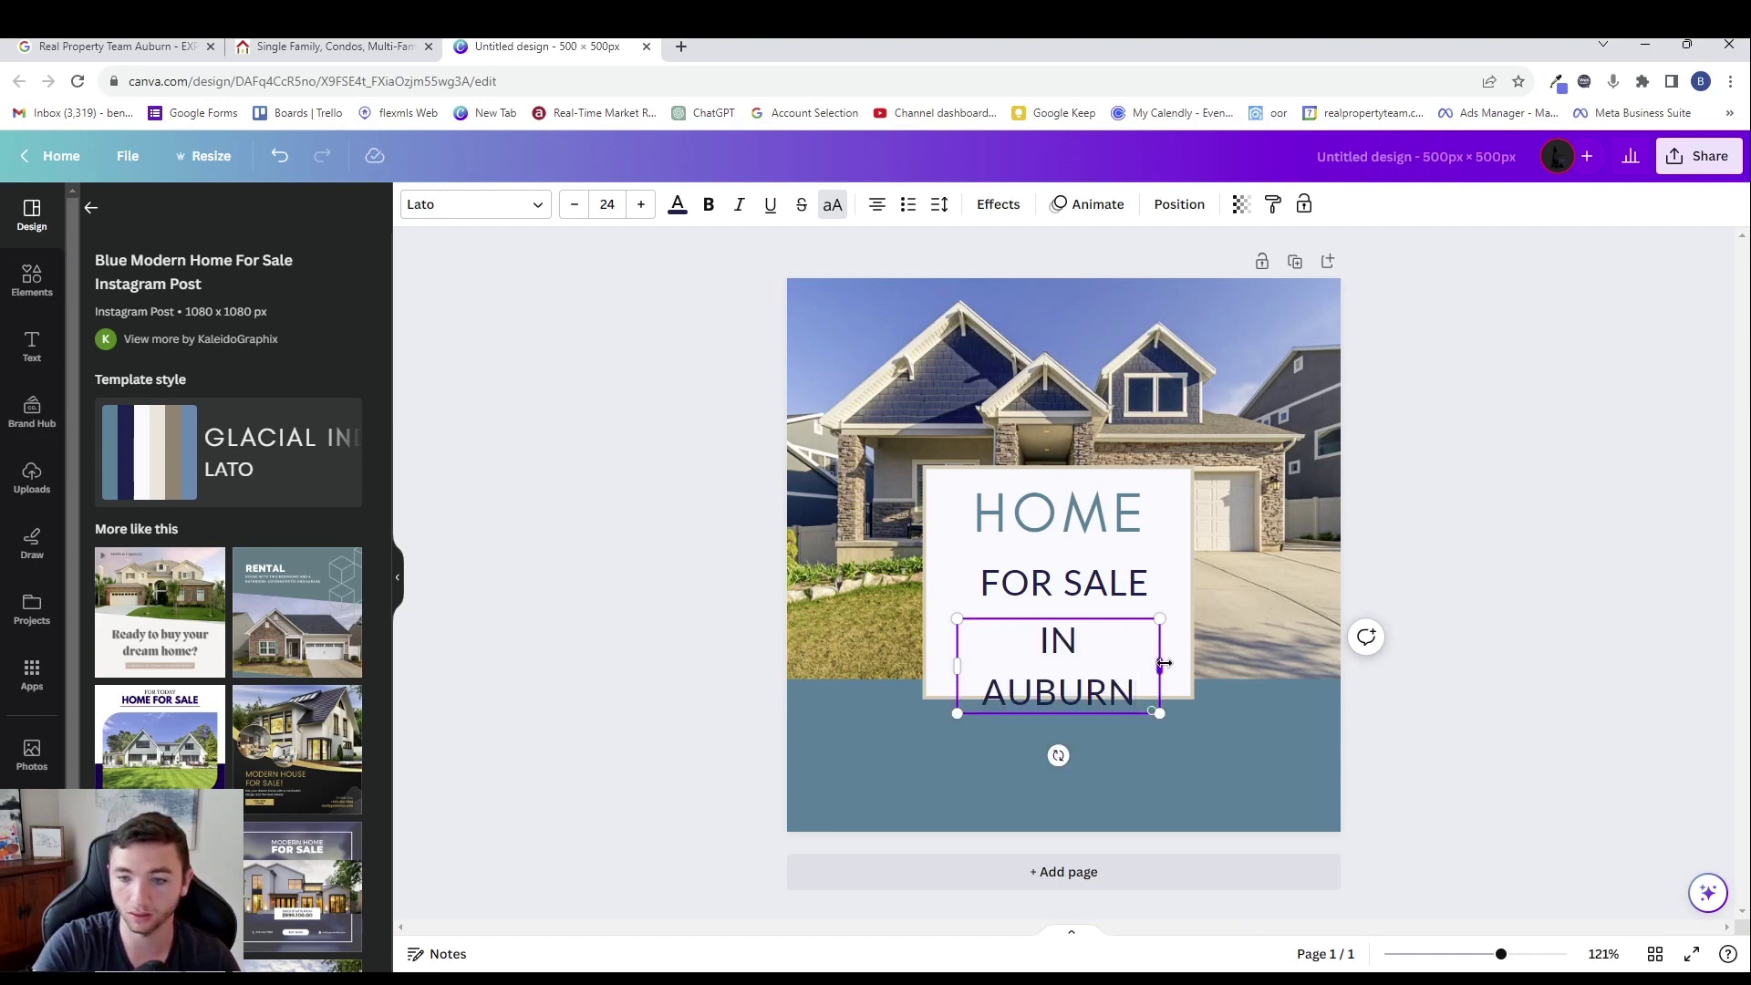
{"action": "left_click_drag", "start_coordinate": [1159, 665], "coordinate": [1181, 661]}
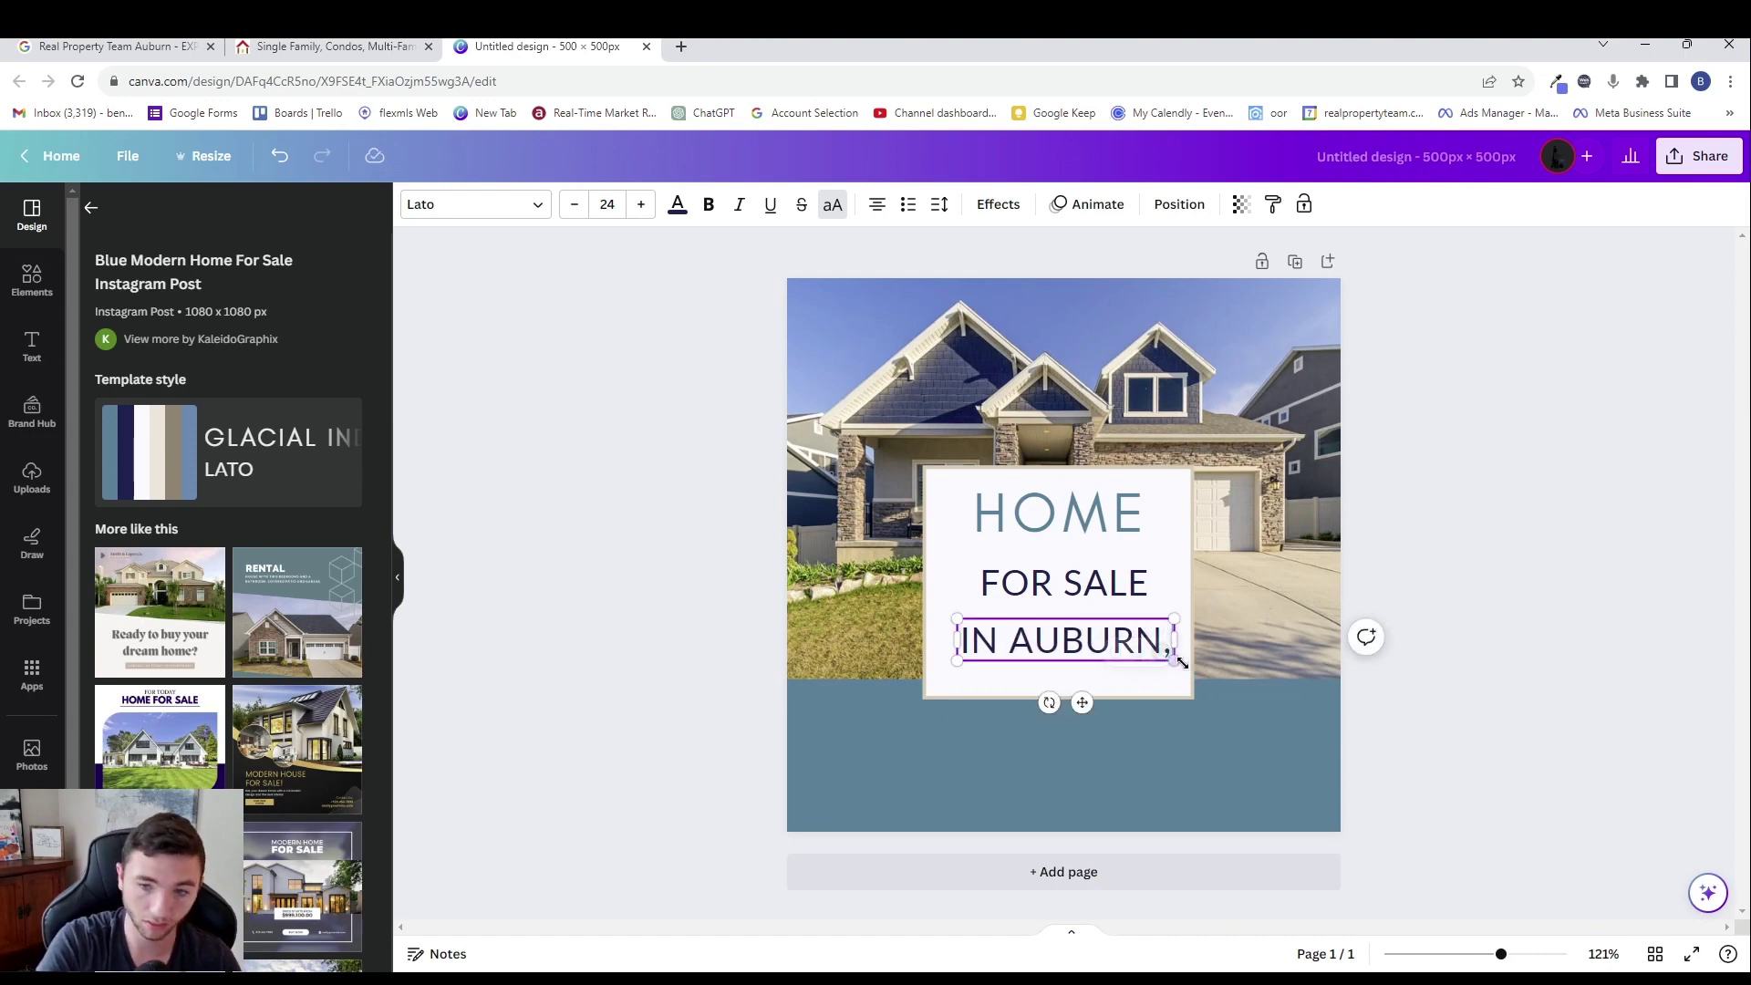
{"action": "key", "text": "Return"}
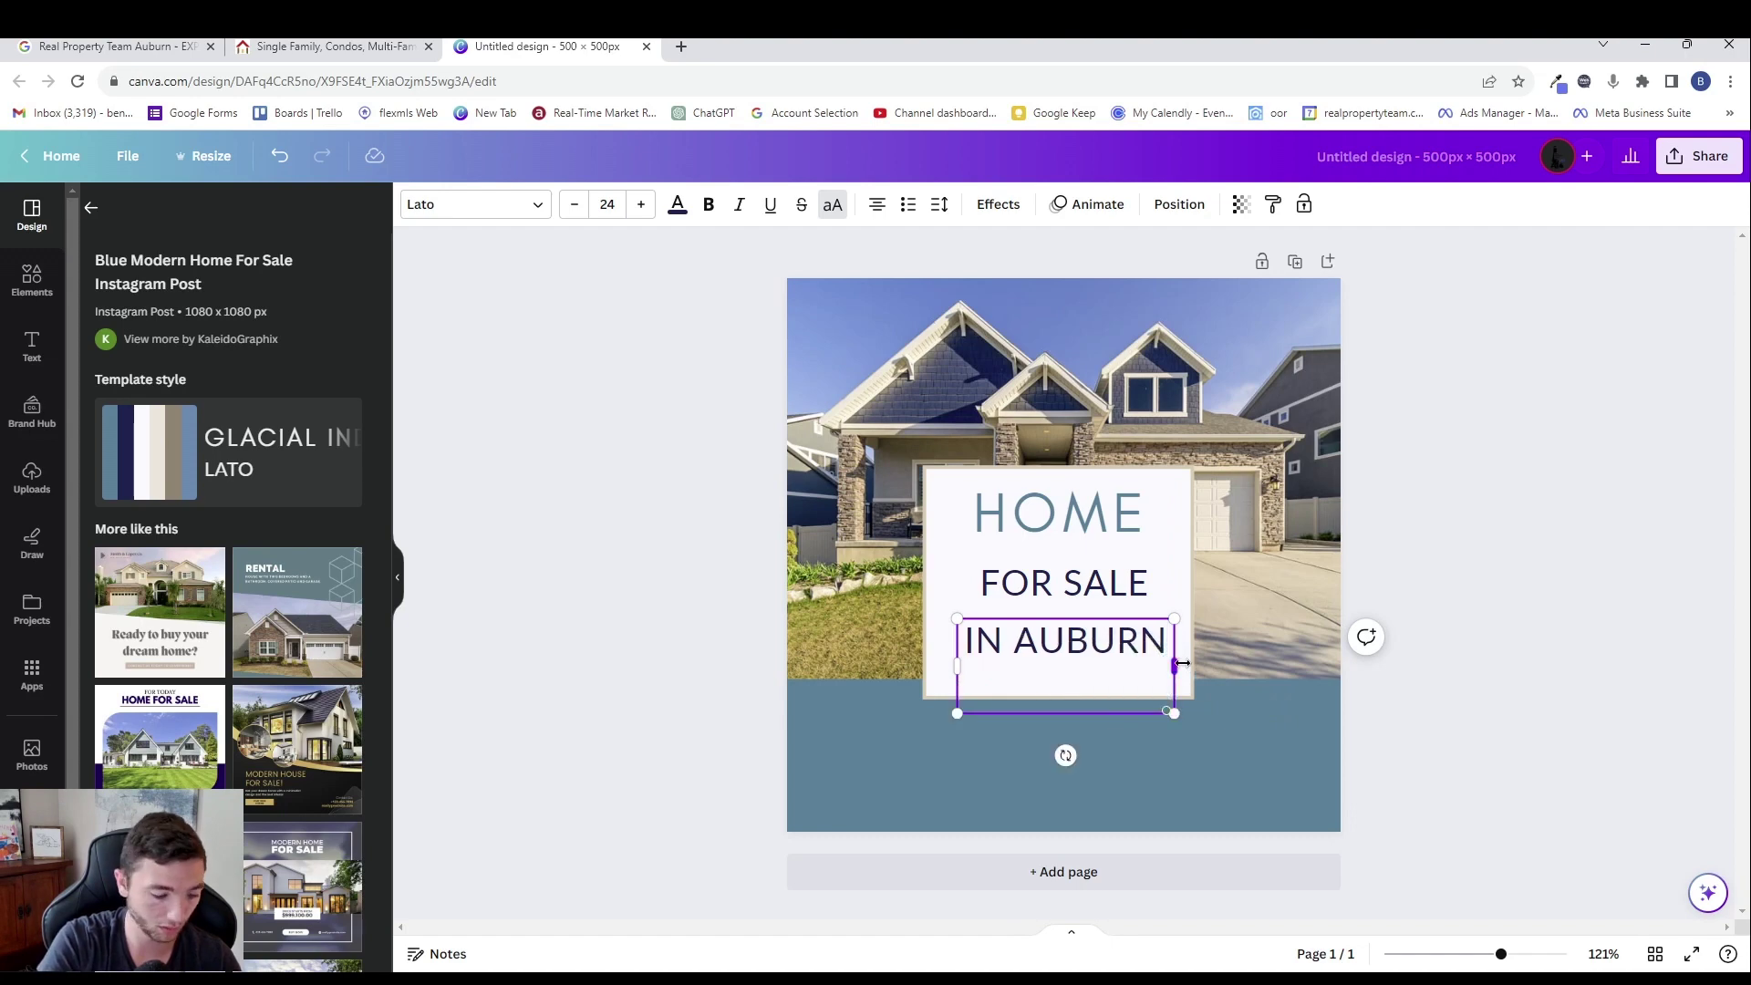
{"action": "type", "text": "MAINE"}
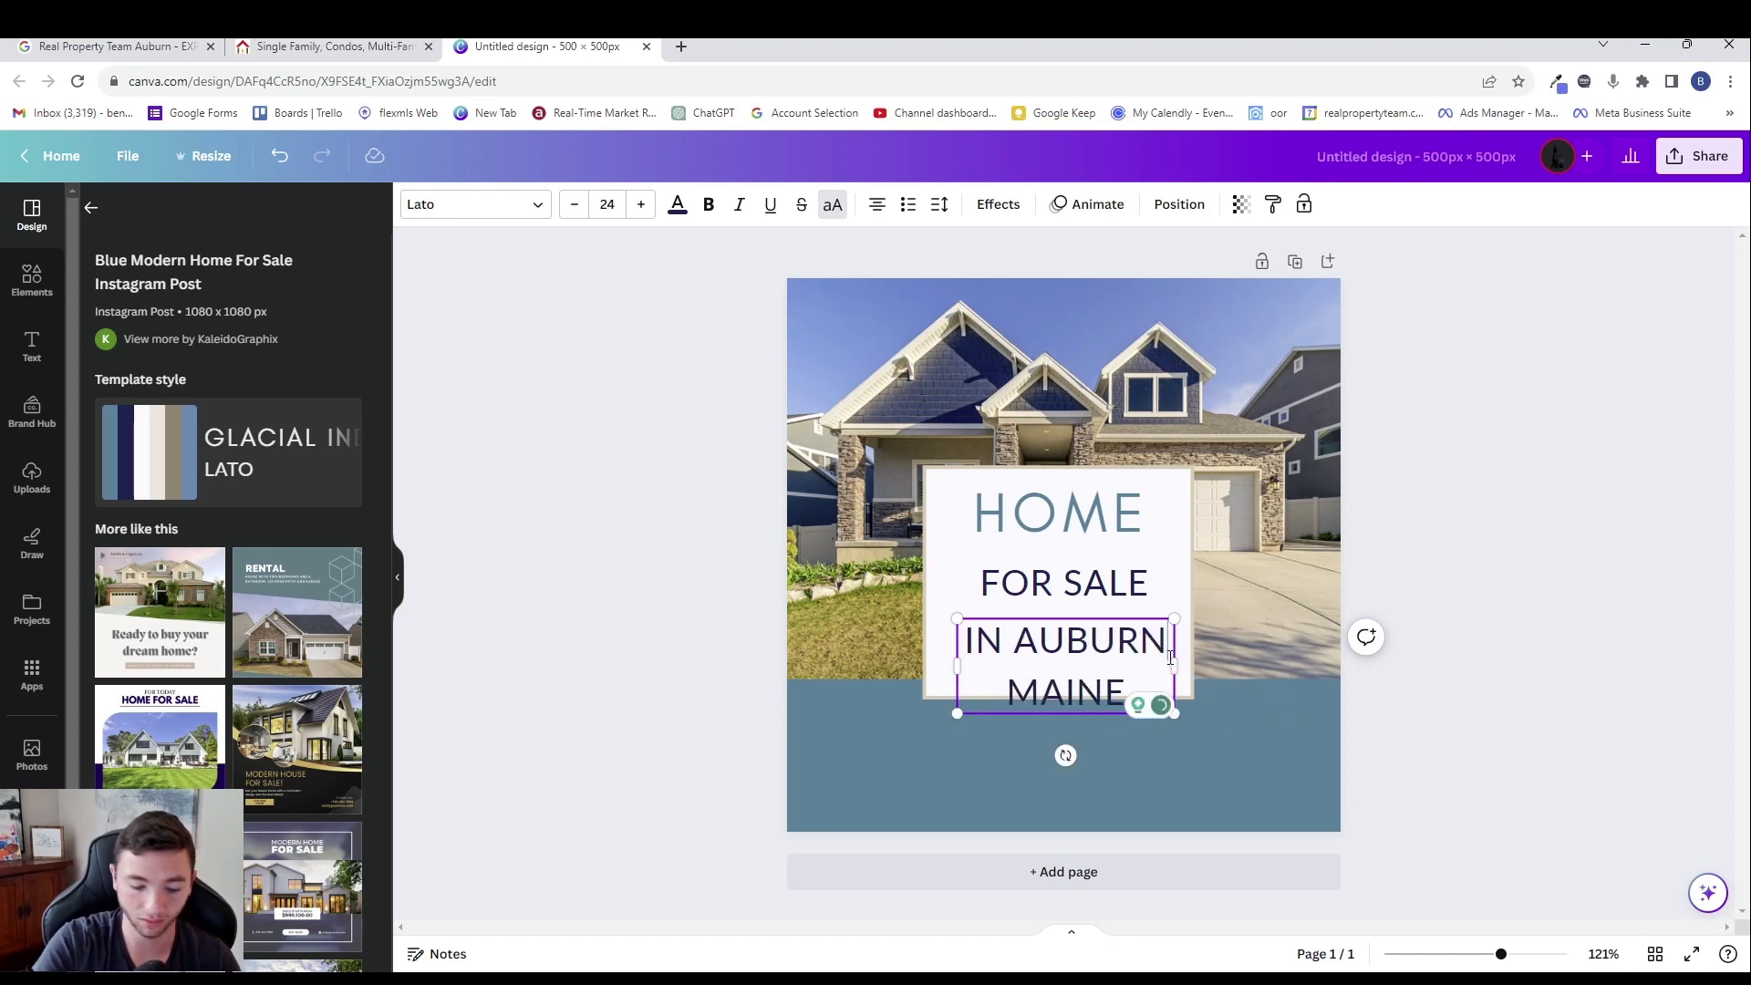
{"action": "left_click", "coordinate": [1171, 657]}
{"action": "type", "text": ","}
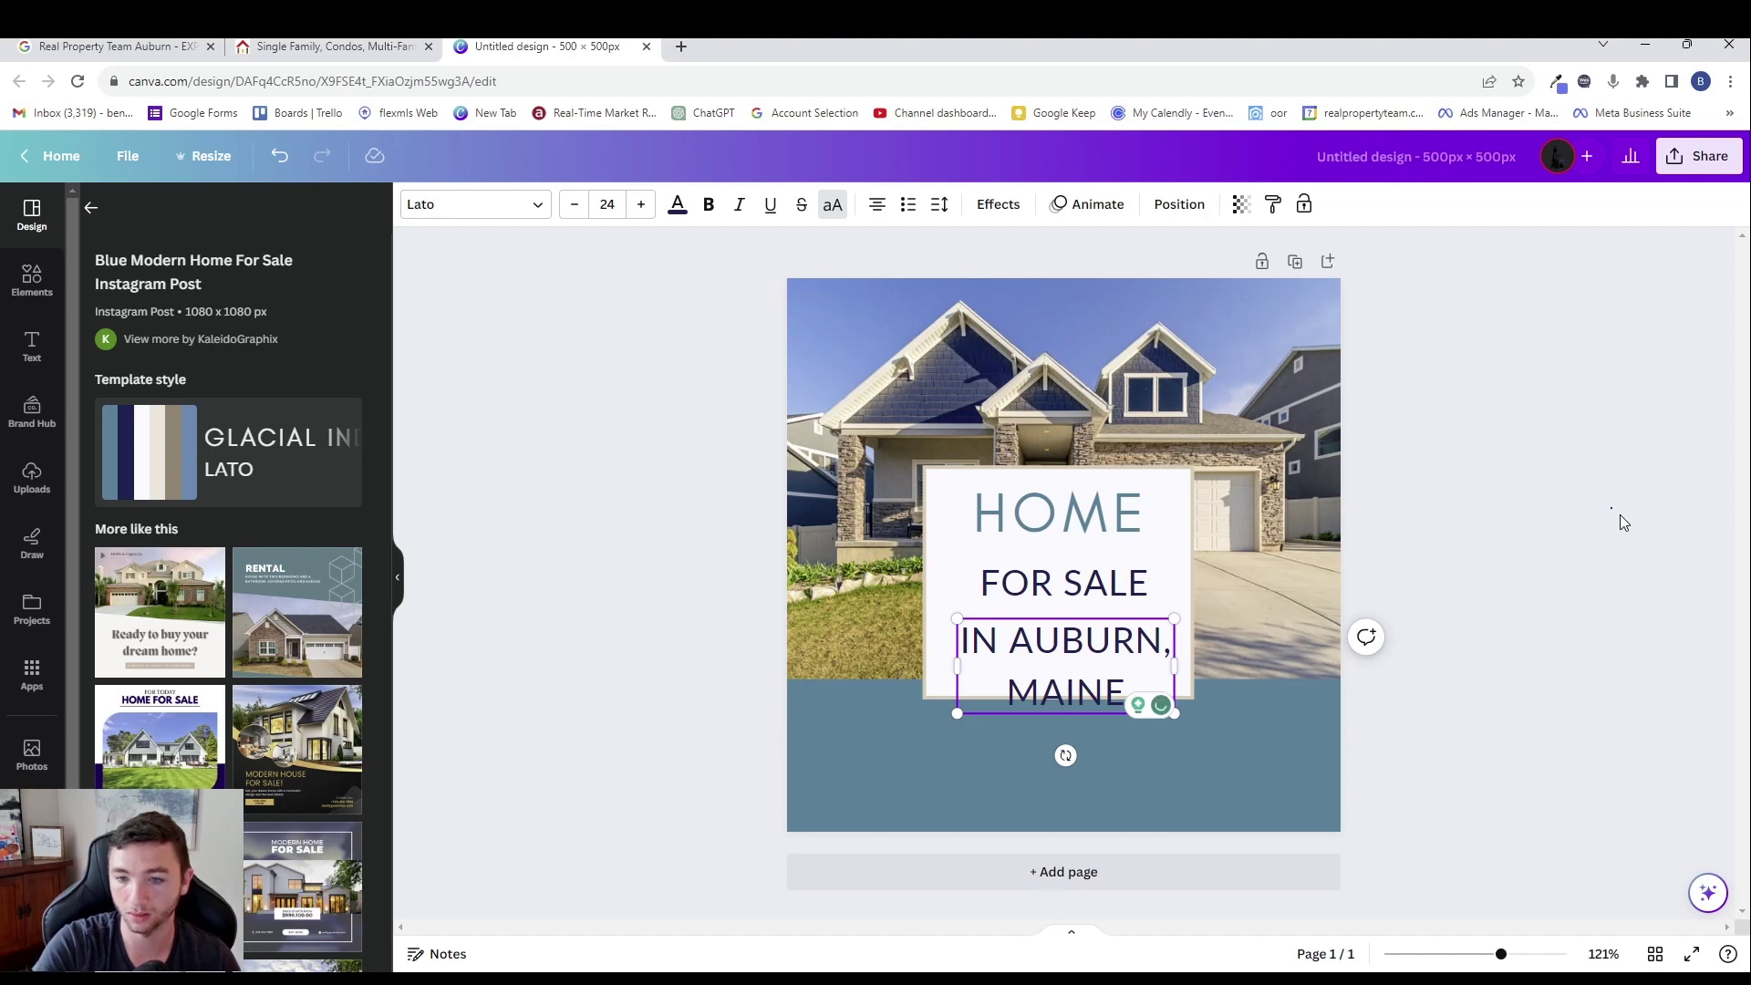
{"action": "left_click", "coordinate": [1621, 516]}
- Shift the HOME, FOR SALE and IN AUBURN, MAINE texts up so that all lines fit inside the white box
{"action": "left_click", "coordinate": [1053, 512]}
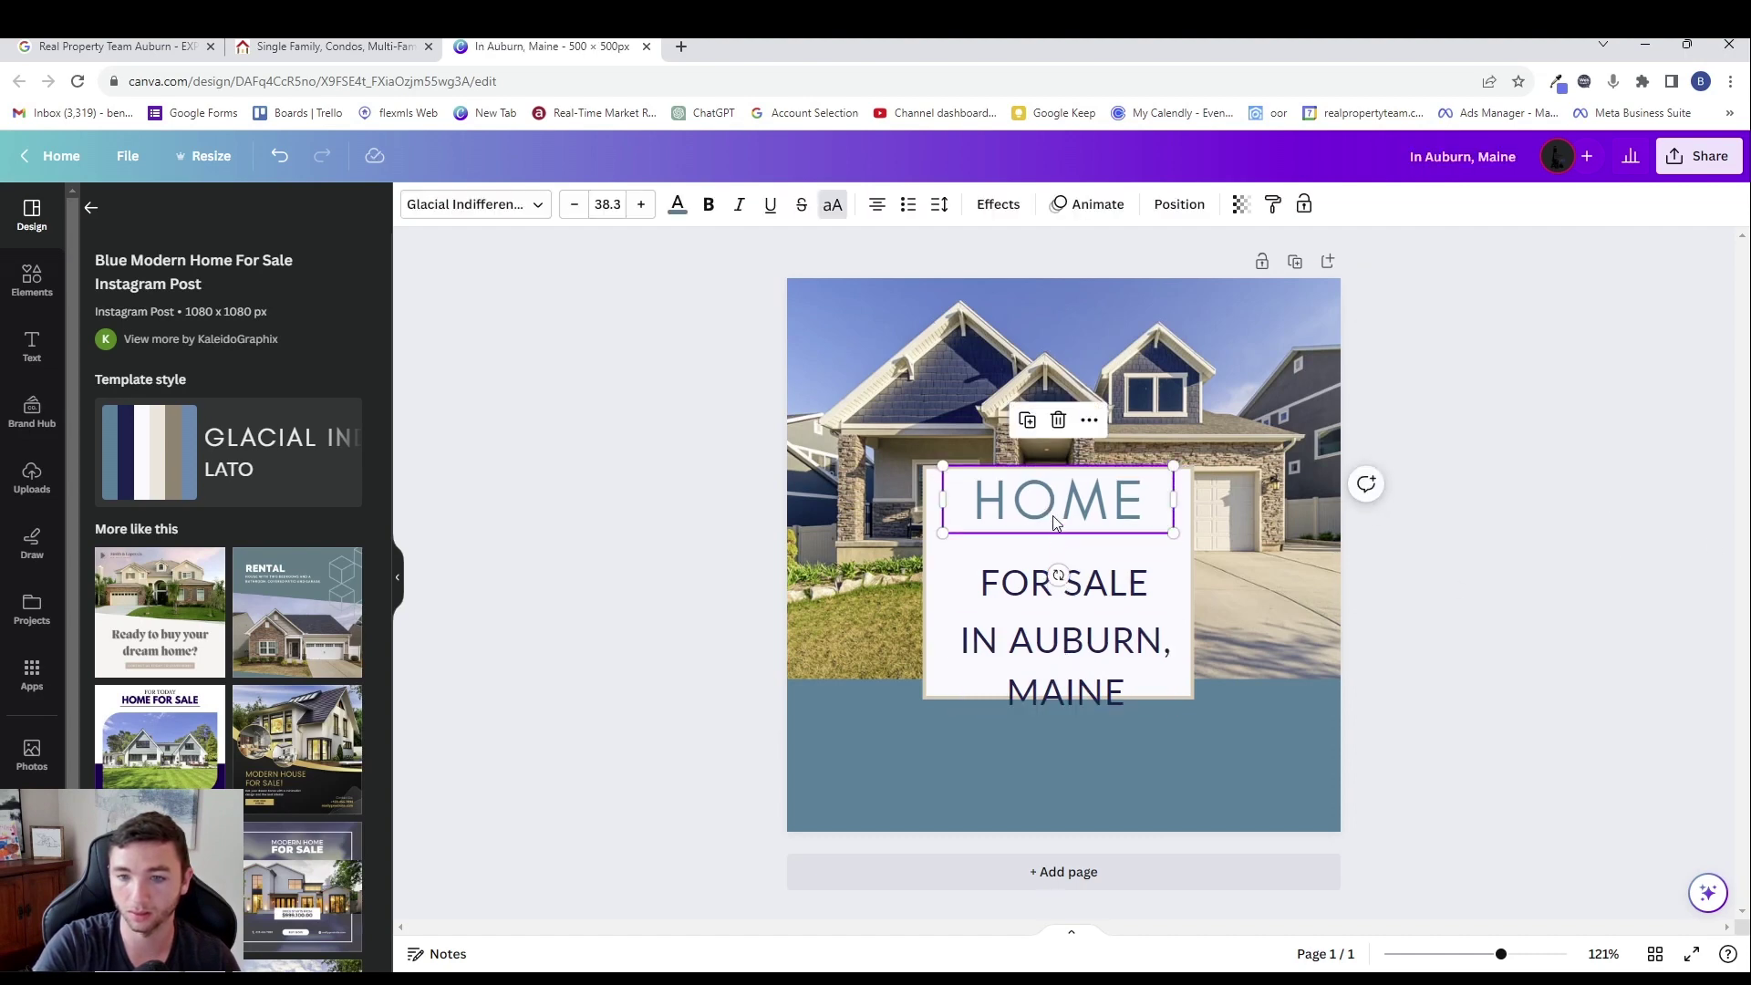
{"action": "mouse_move", "coordinate": [1054, 560]}
{"action": "left_mouse_down"}
{"action": "mouse_move", "coordinate": [1045, 548]}
{"action": "mouse_move", "coordinate": [1067, 565]}
{"action": "left_mouse_up"}
{"action": "left_click_drag", "start_coordinate": [1074, 639], "coordinate": [1073, 611]}
{"action": "left_click", "coordinate": [1485, 598]}
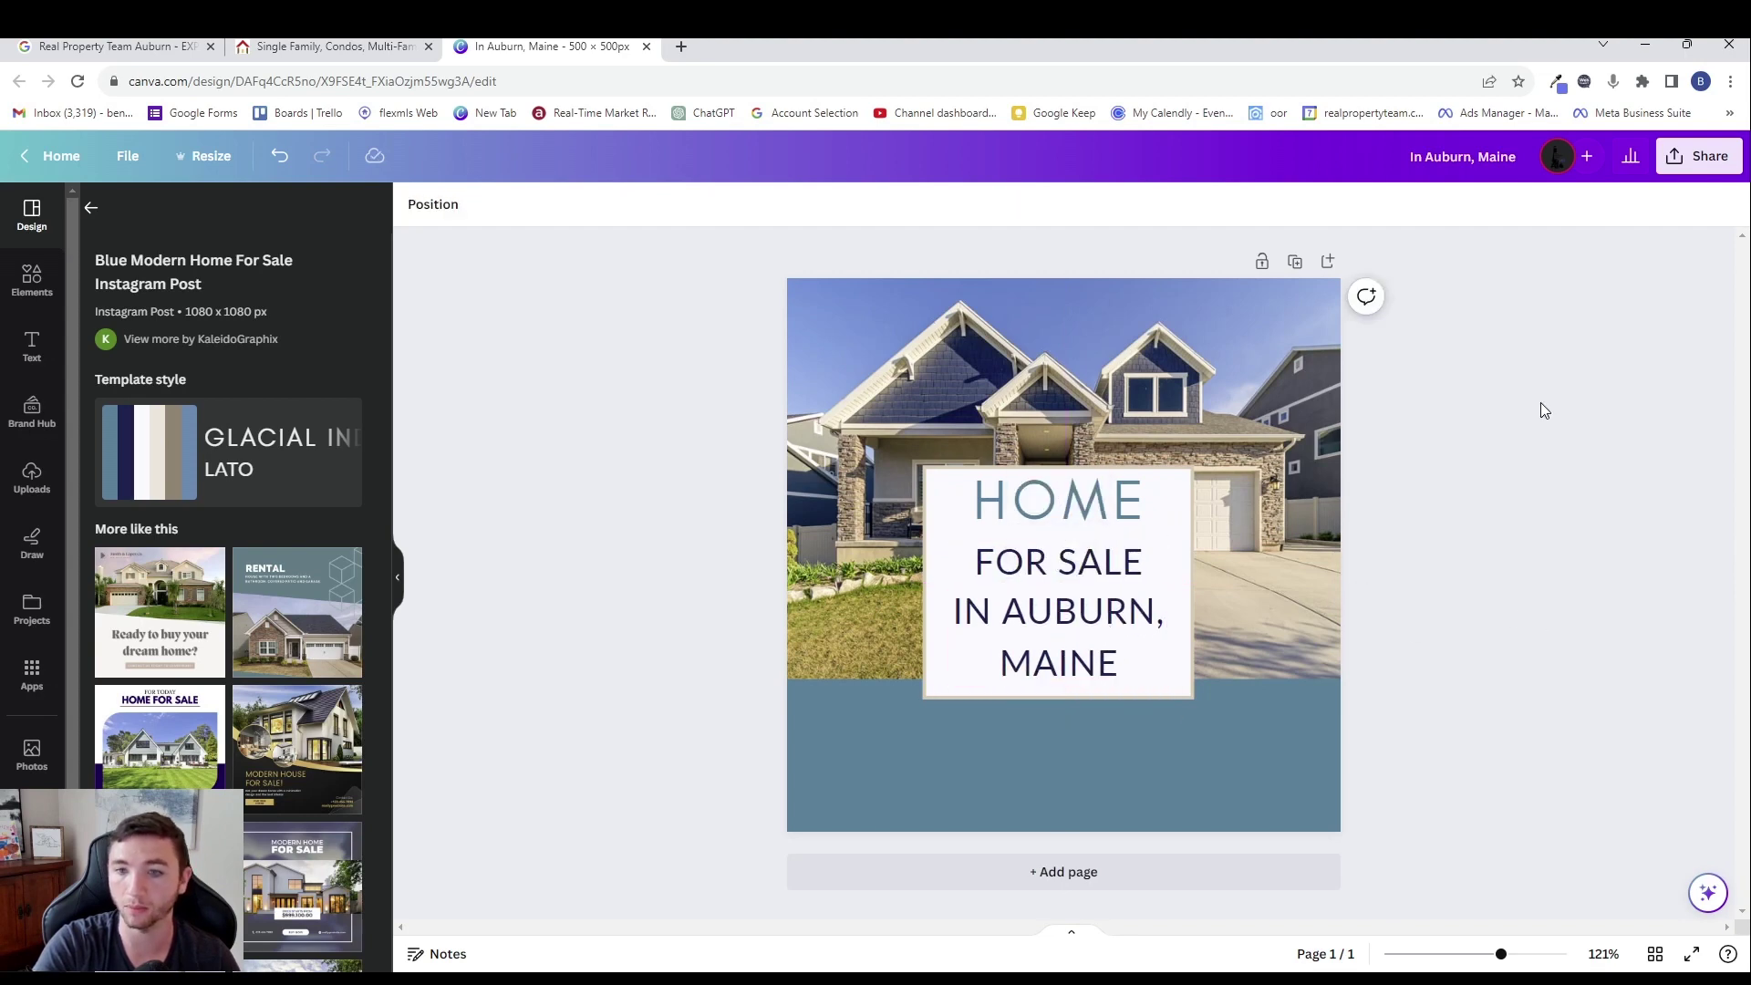
- Download the finished design as a PNG at 500 × 500 px and return to the Add product form on Google
{"action": "left_click", "coordinate": [1698, 156]}
{"action": "left_click", "coordinate": [1434, 627]}
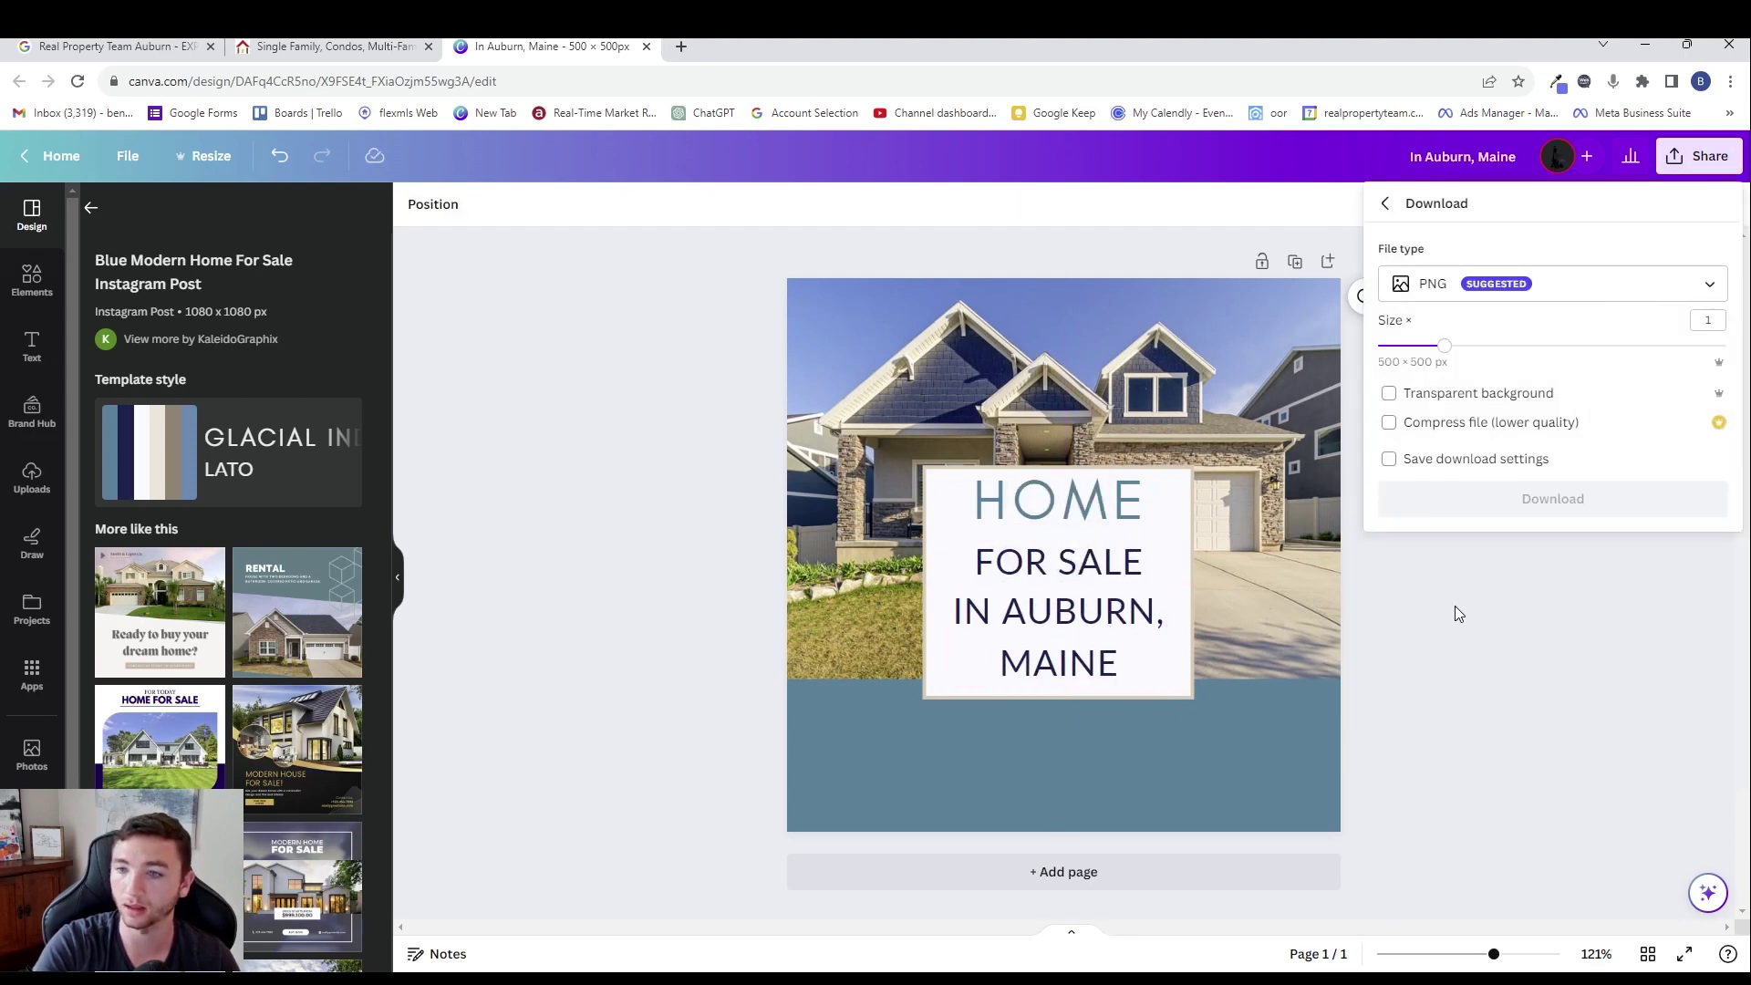
{"action": "left_click", "coordinate": [1501, 483]}
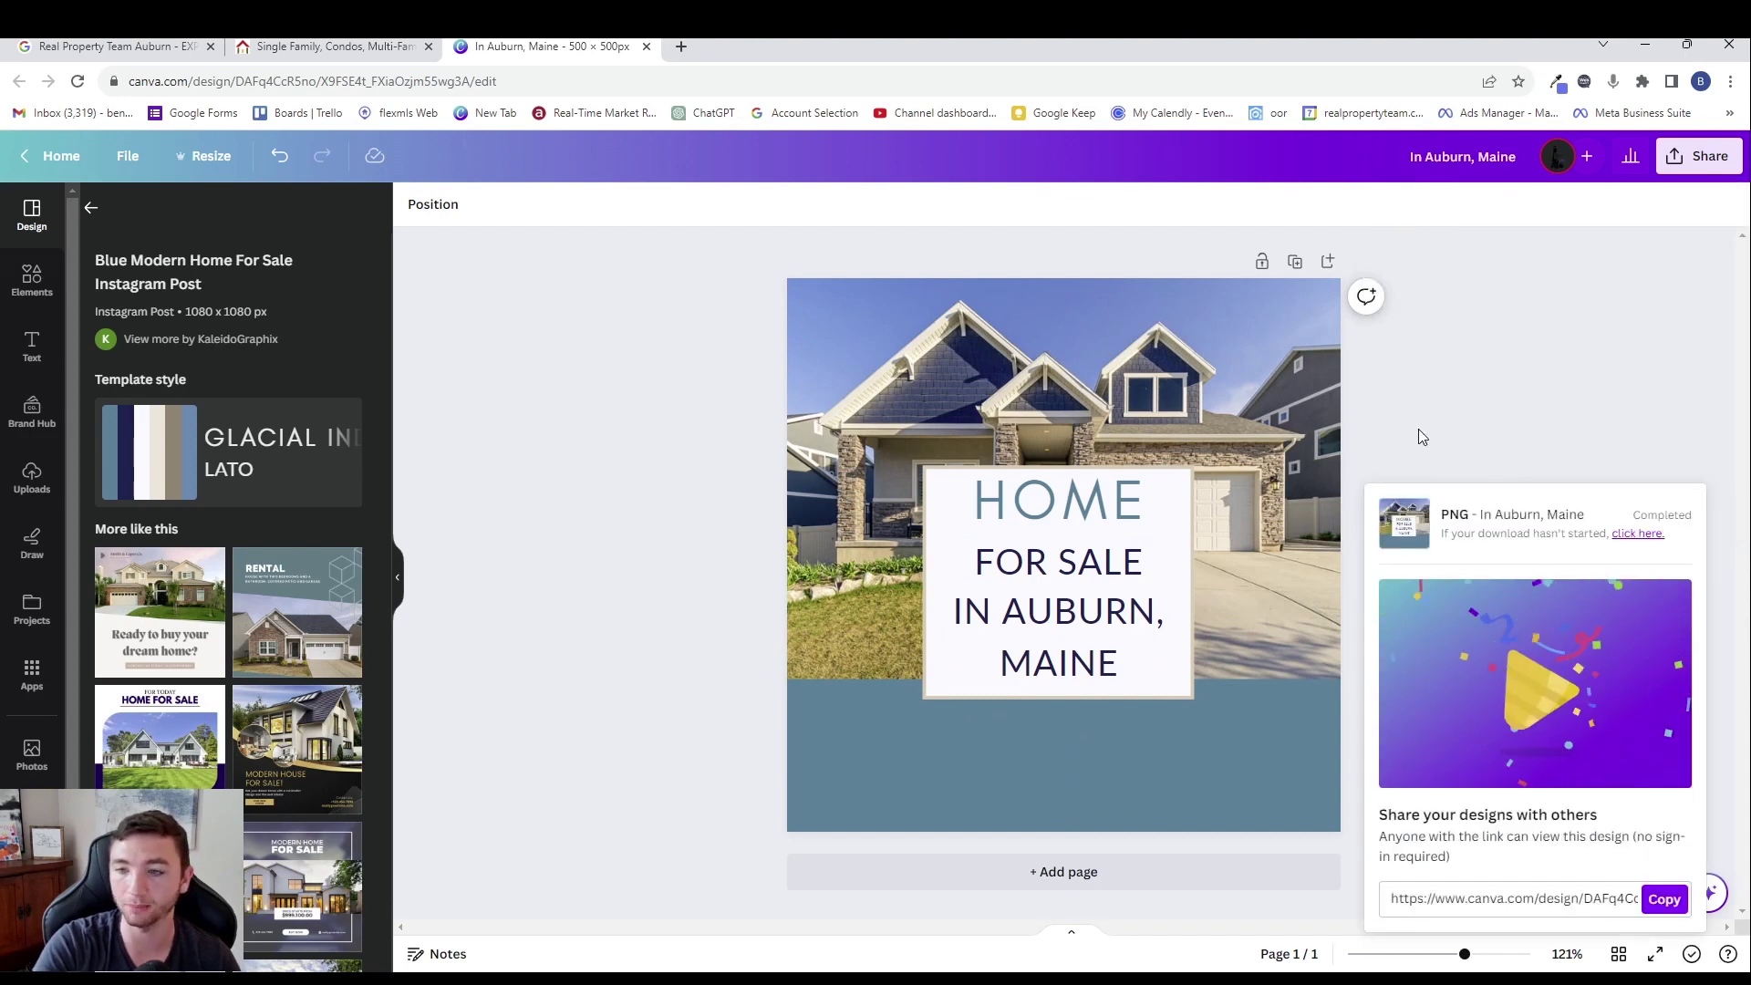
{"action": "left_click", "coordinate": [116, 46]}
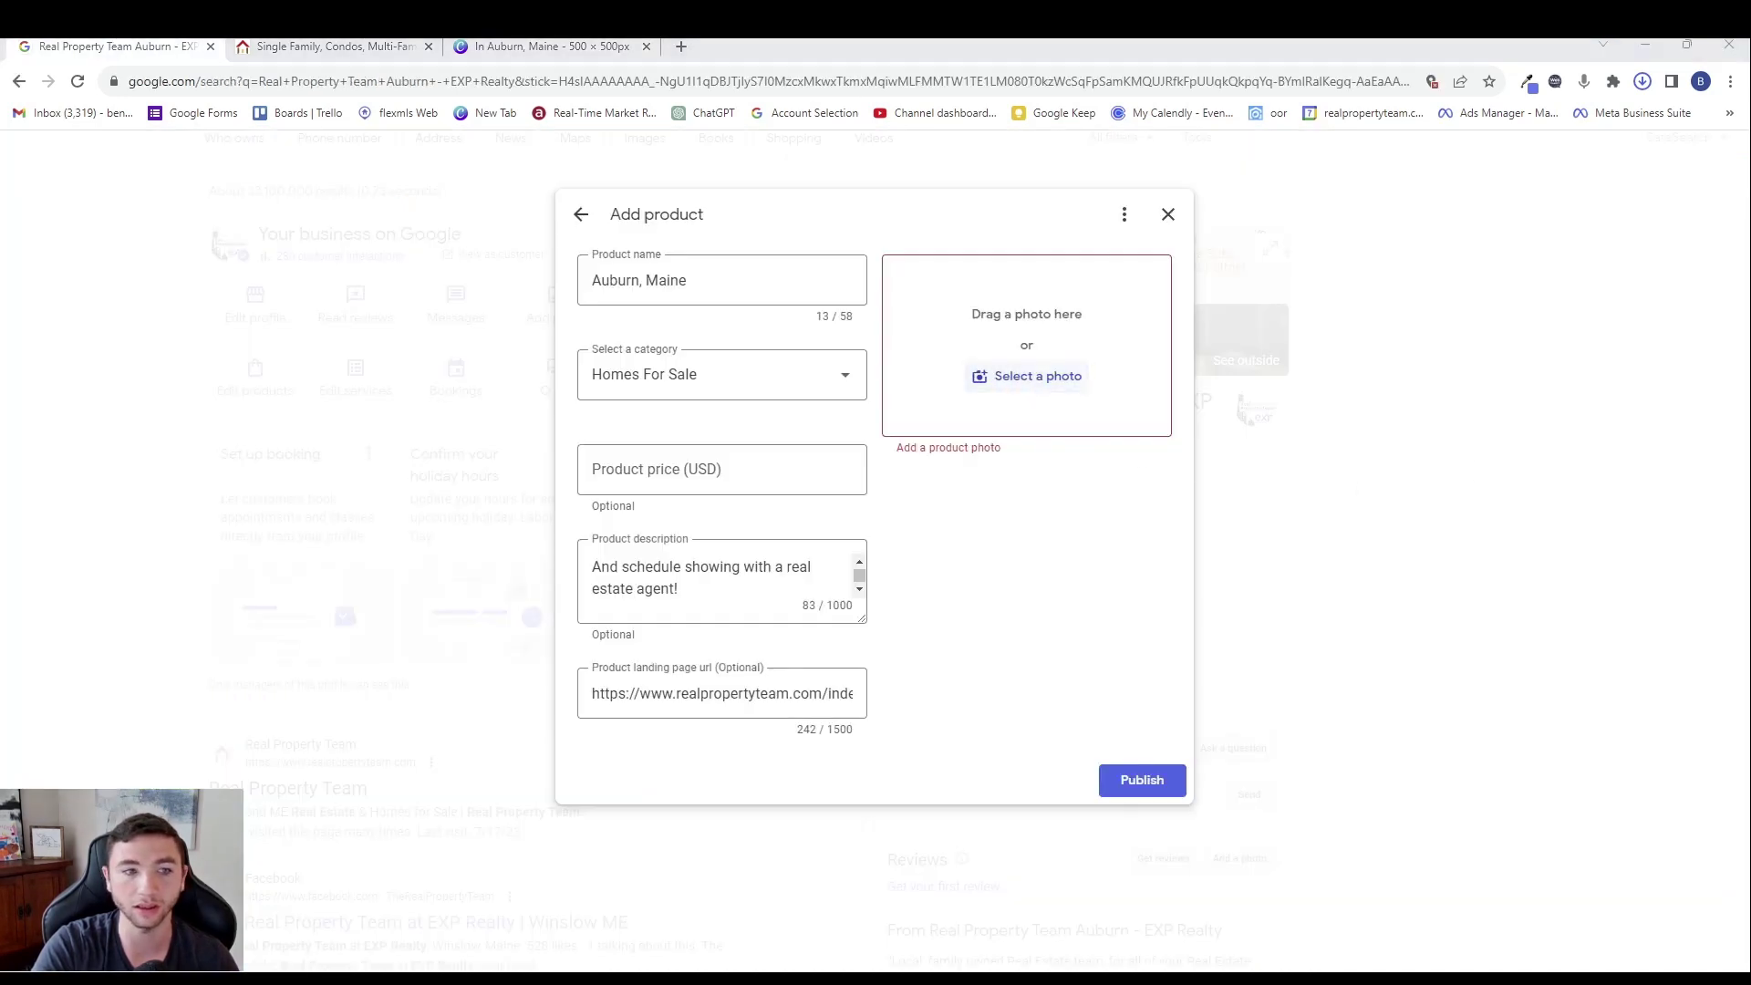
- Add the downloaded Auburn, Maine home-for-sale image as the product photo and publish the product
{"action": "key", "text": "Return"}
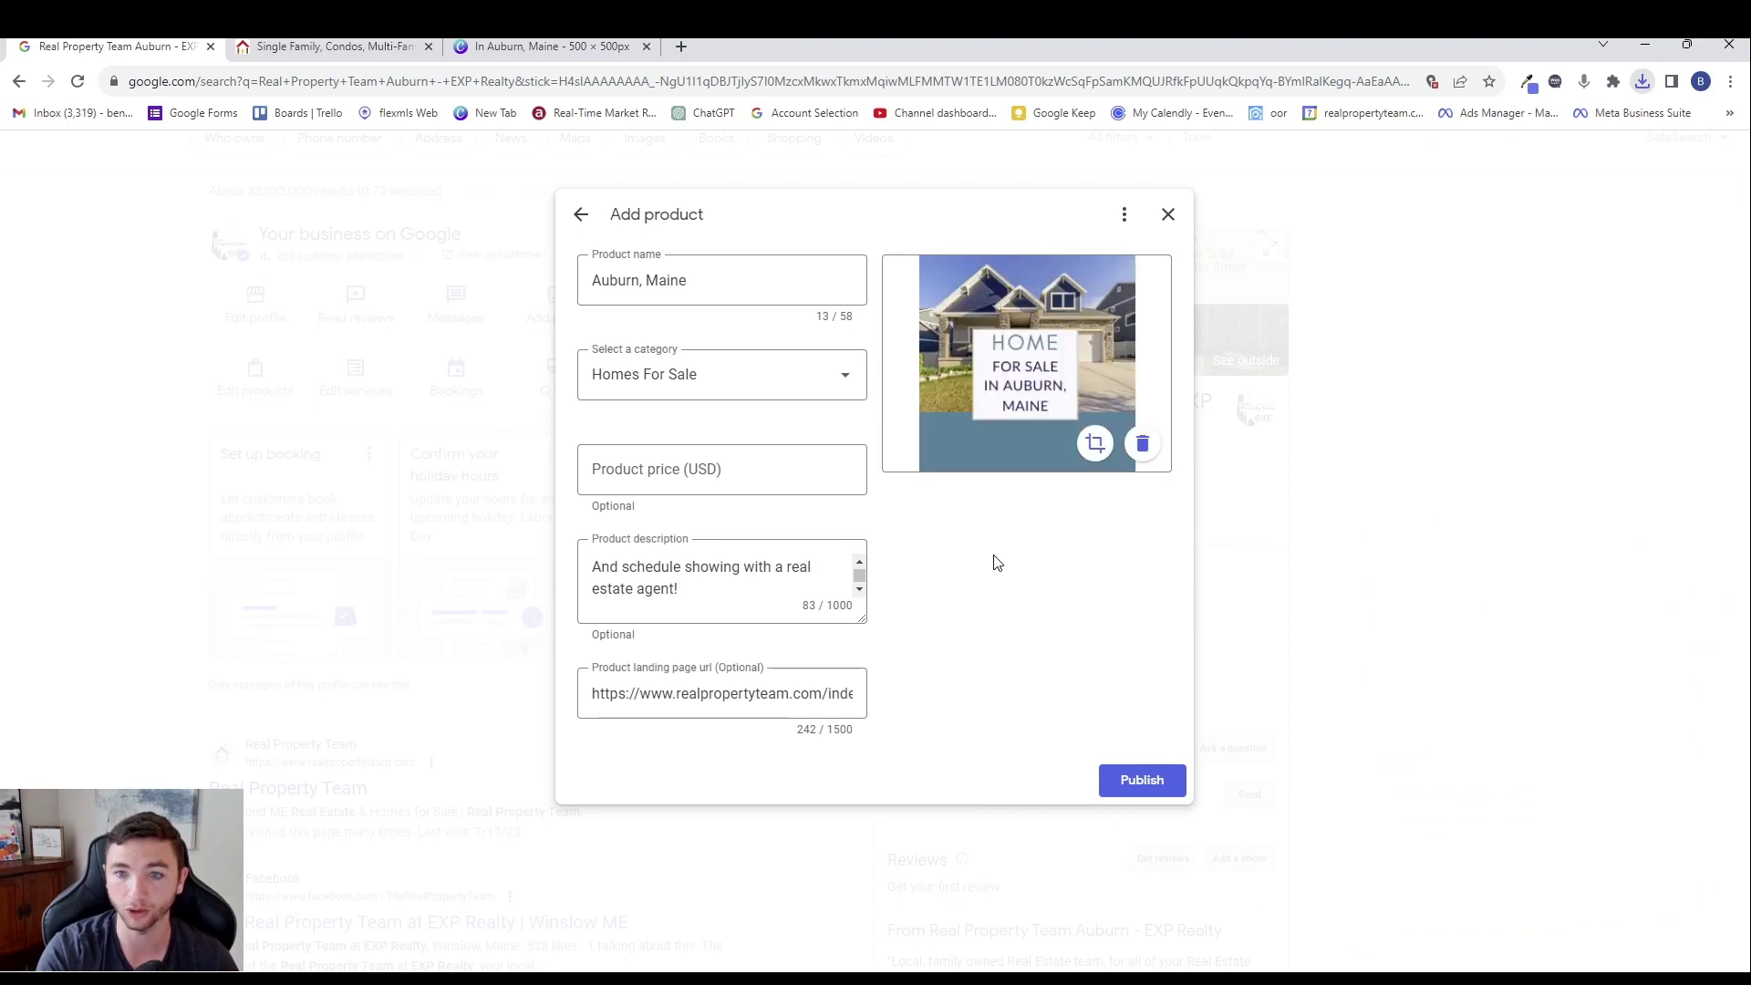
{"action": "left_click", "coordinate": [1163, 795]}
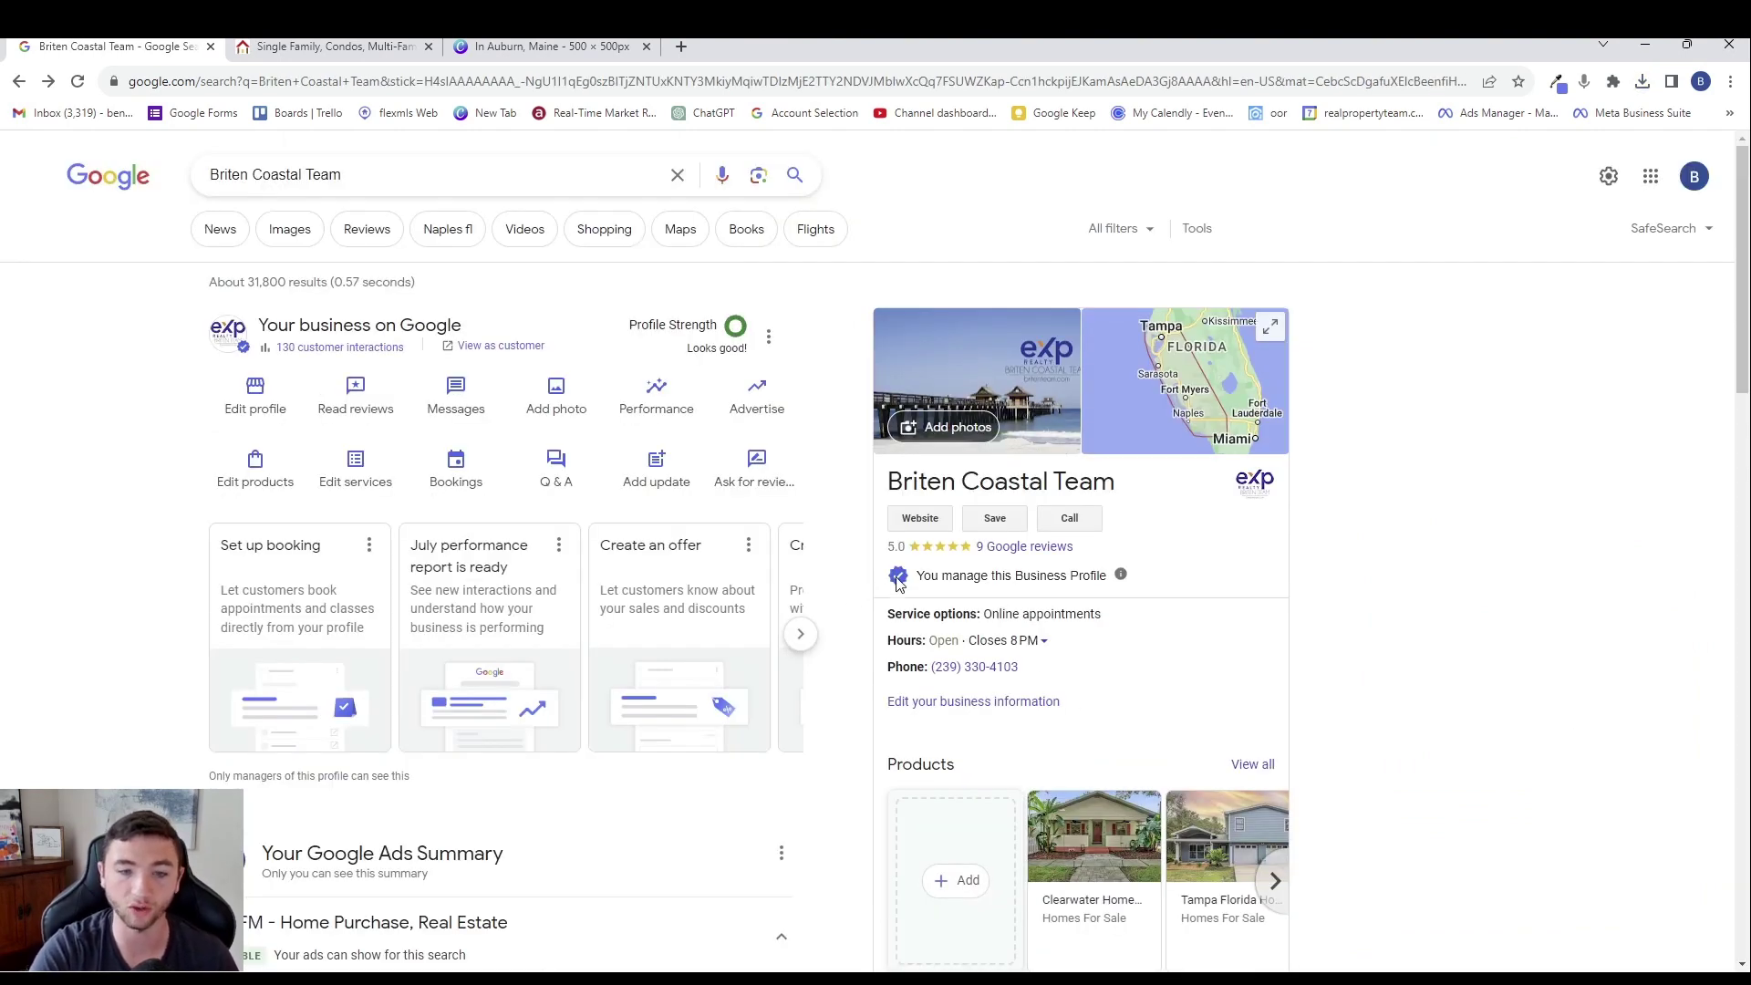
- Review the Homes For Sale and Selling Your Home product categories on the Briten Coastal Team profile, closing the product overview when done
{"action": "scroll", "coordinate": [475, 319], "scroll_direction": "down", "scroll_amount": 3}
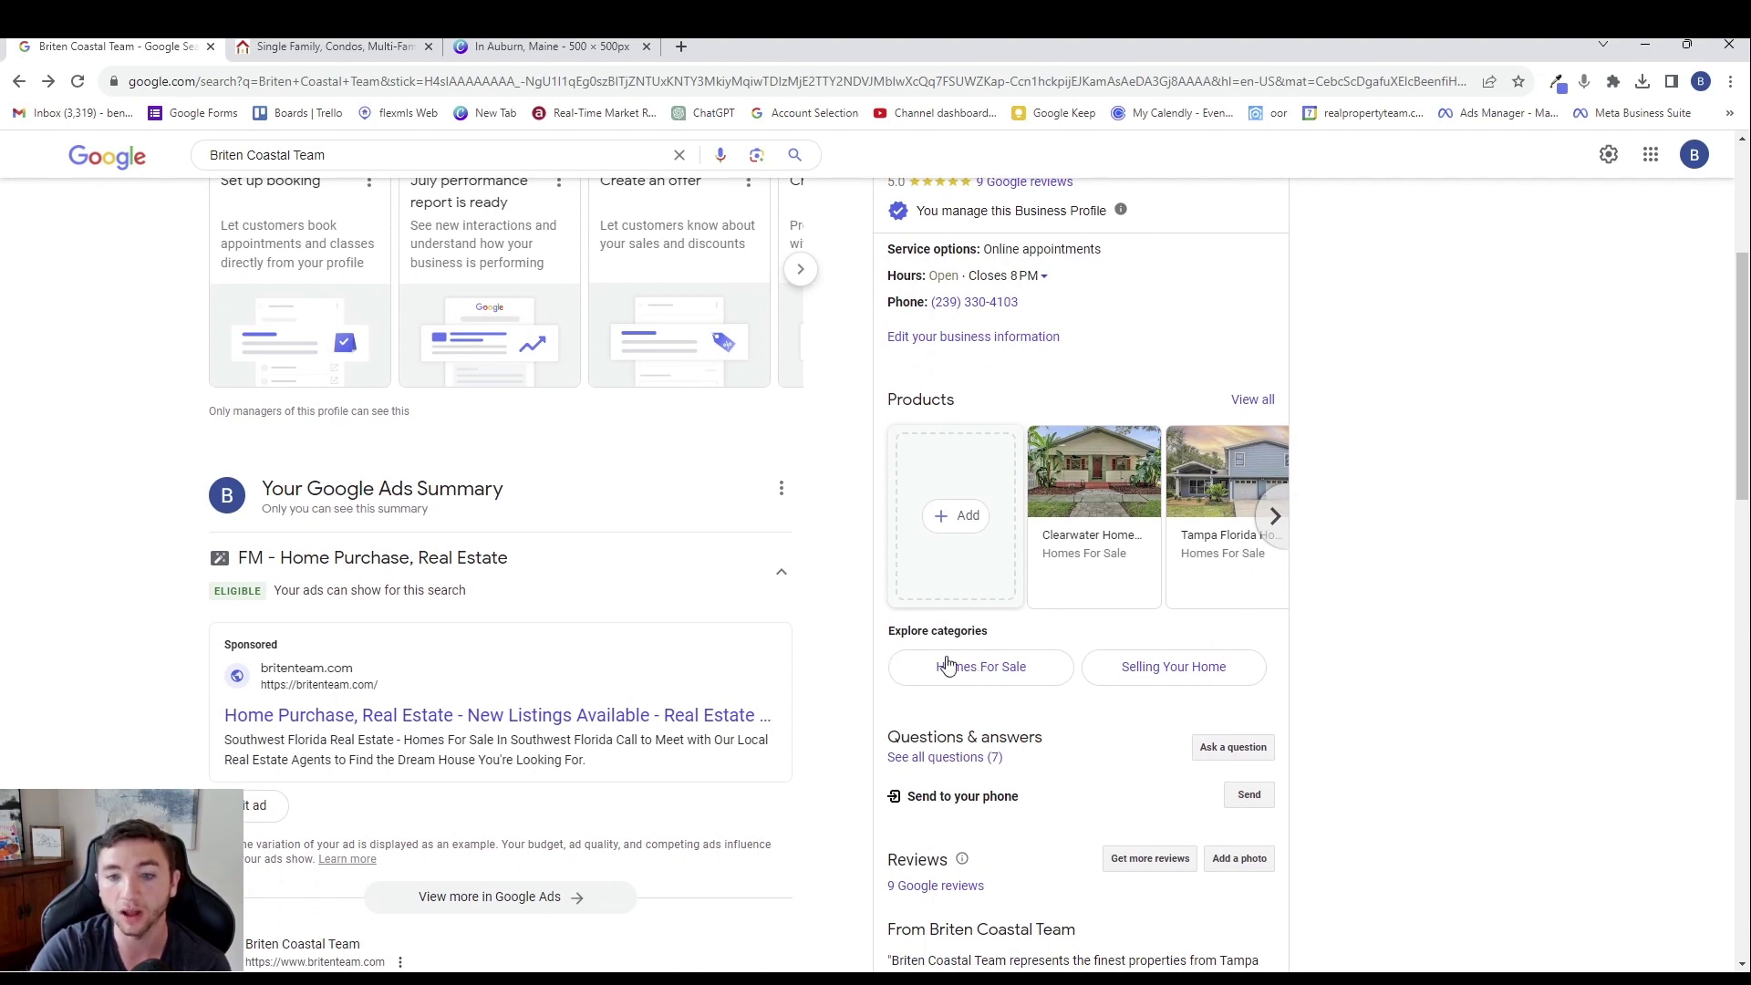
{"action": "left_click_drag", "start_coordinate": [888, 631], "coordinate": [994, 636]}
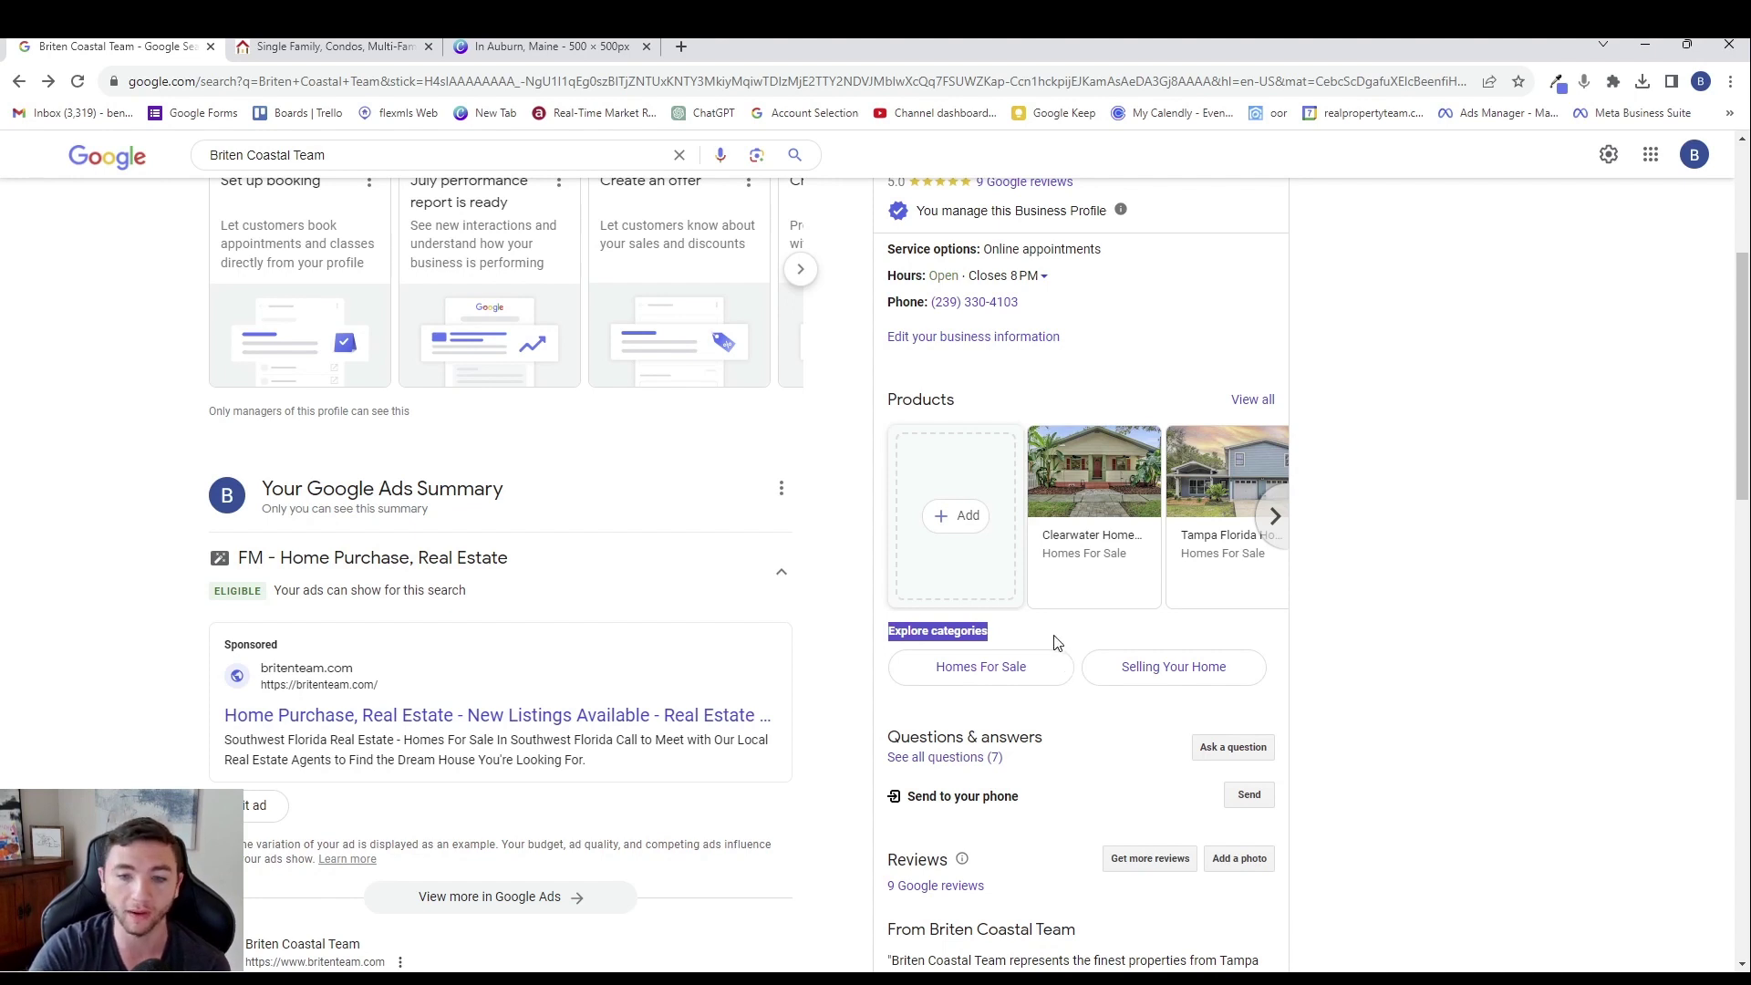
{"action": "left_click", "coordinate": [1013, 644]}
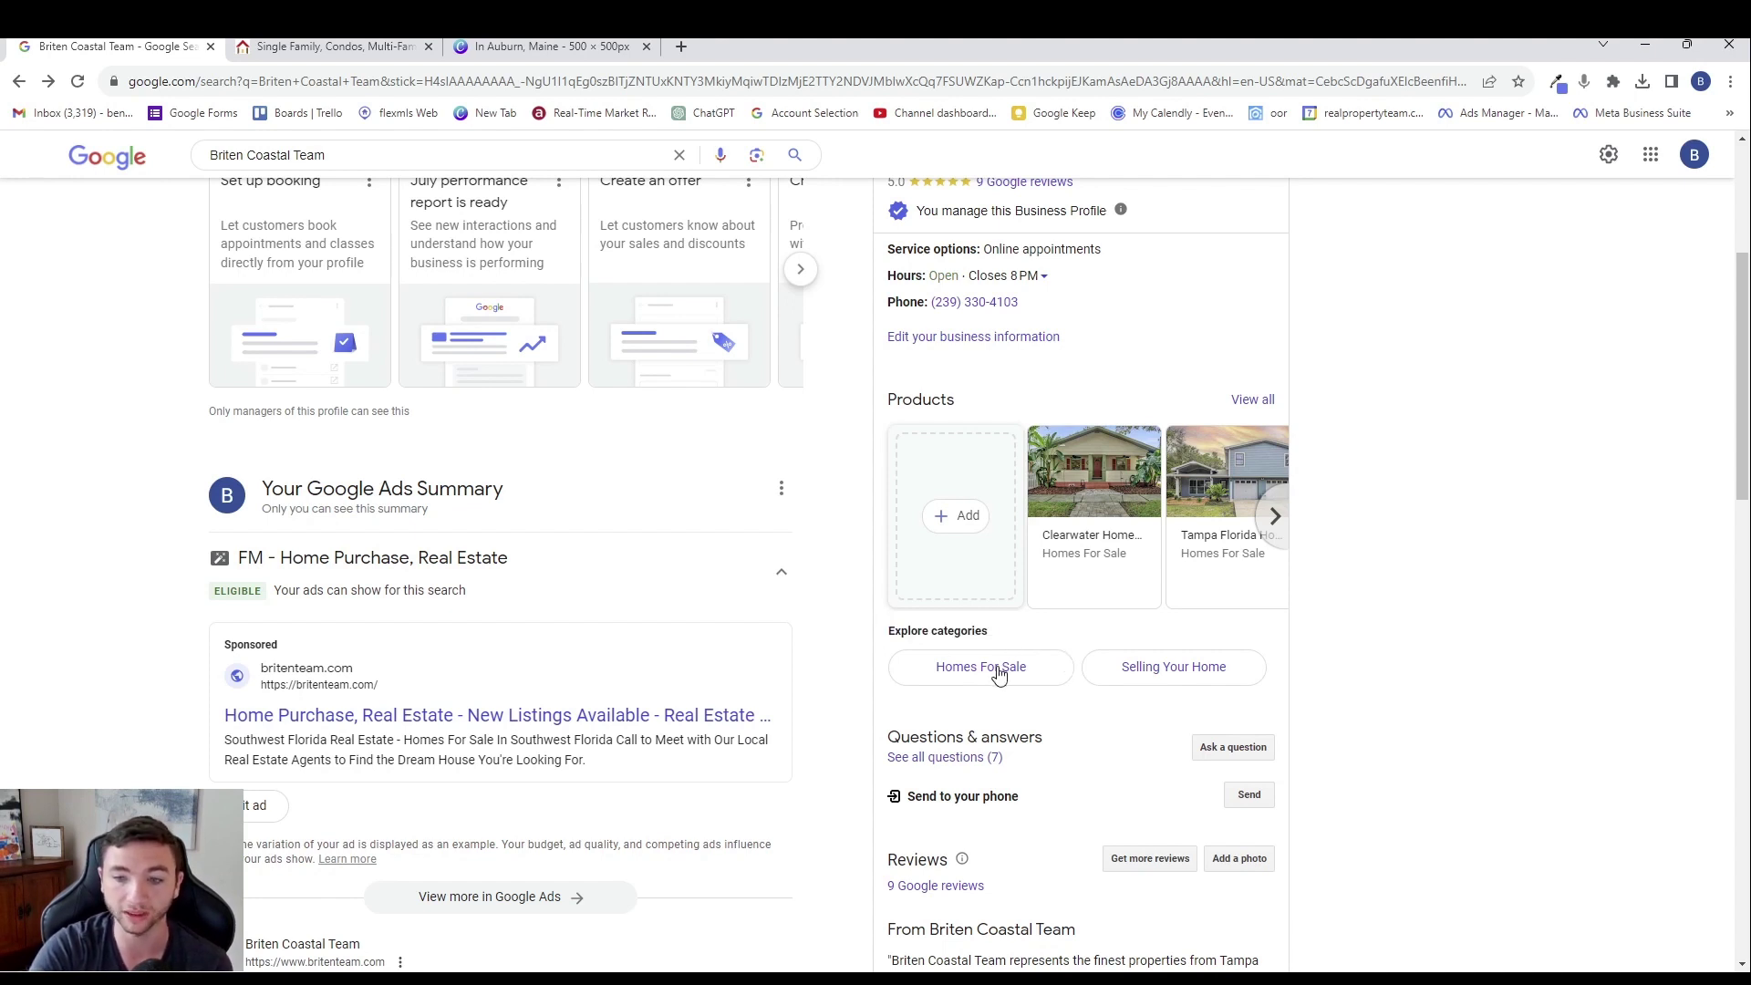
{"action": "left_click", "coordinate": [1133, 668]}
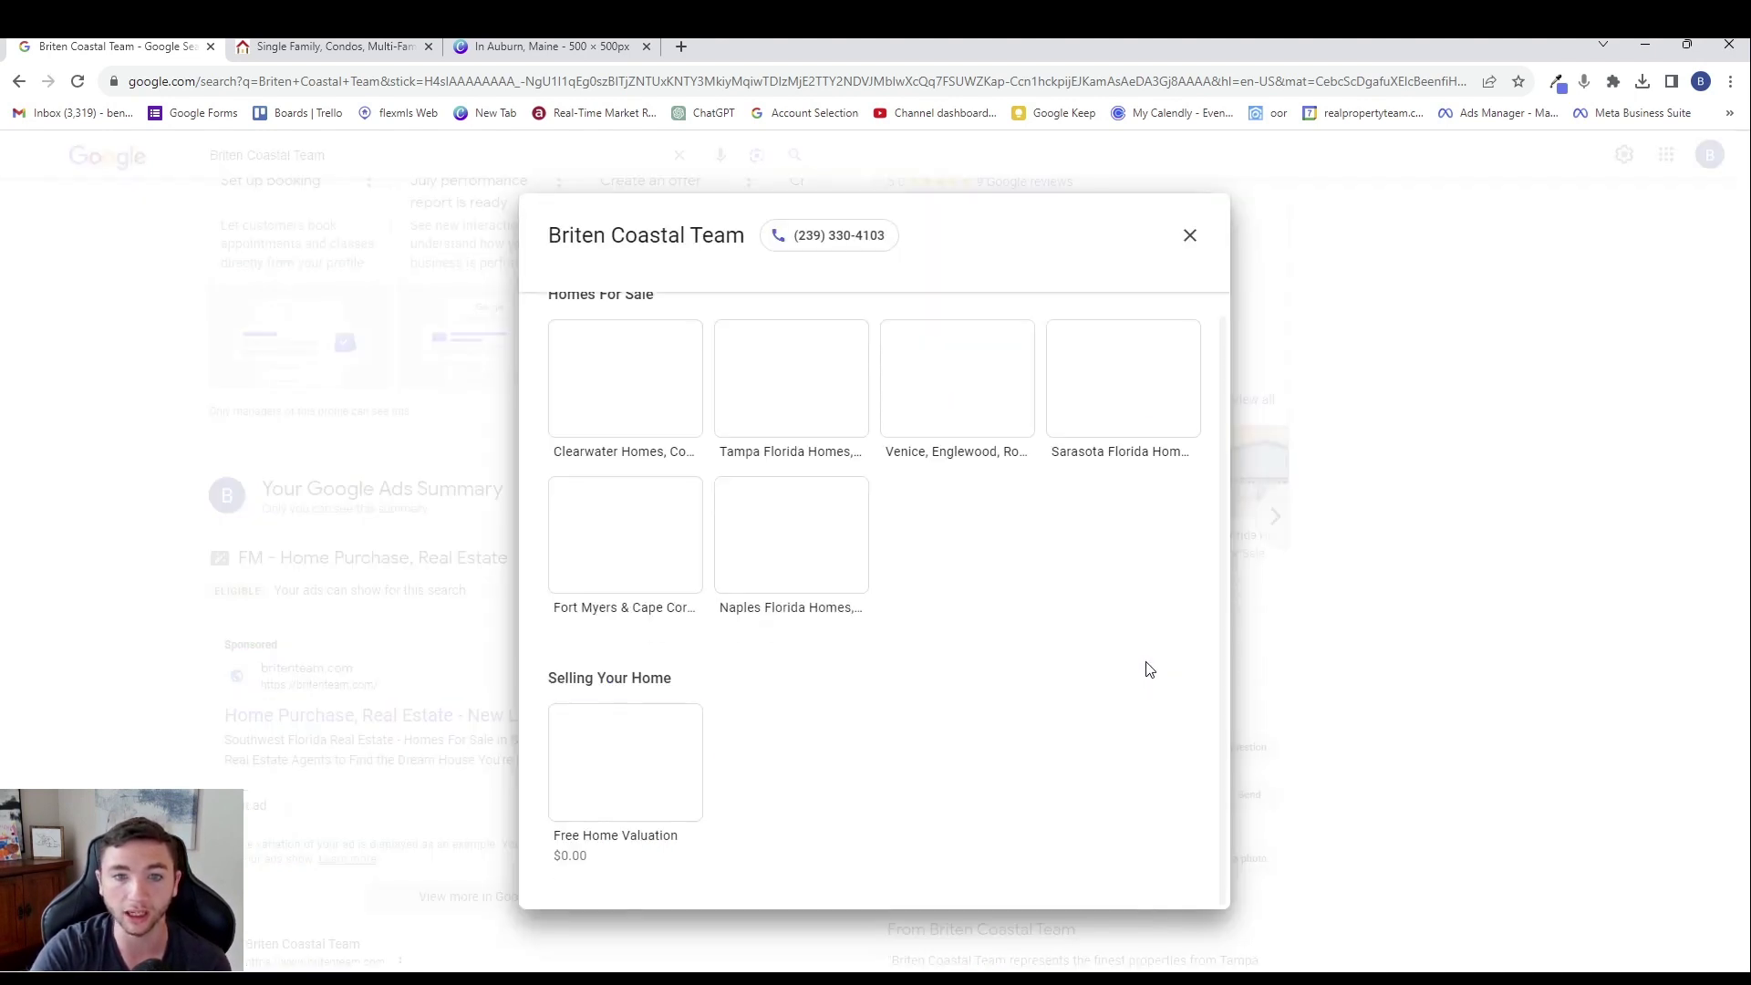
{"action": "scroll", "coordinate": [987, 383], "scroll_direction": "up", "scroll_amount": 1}
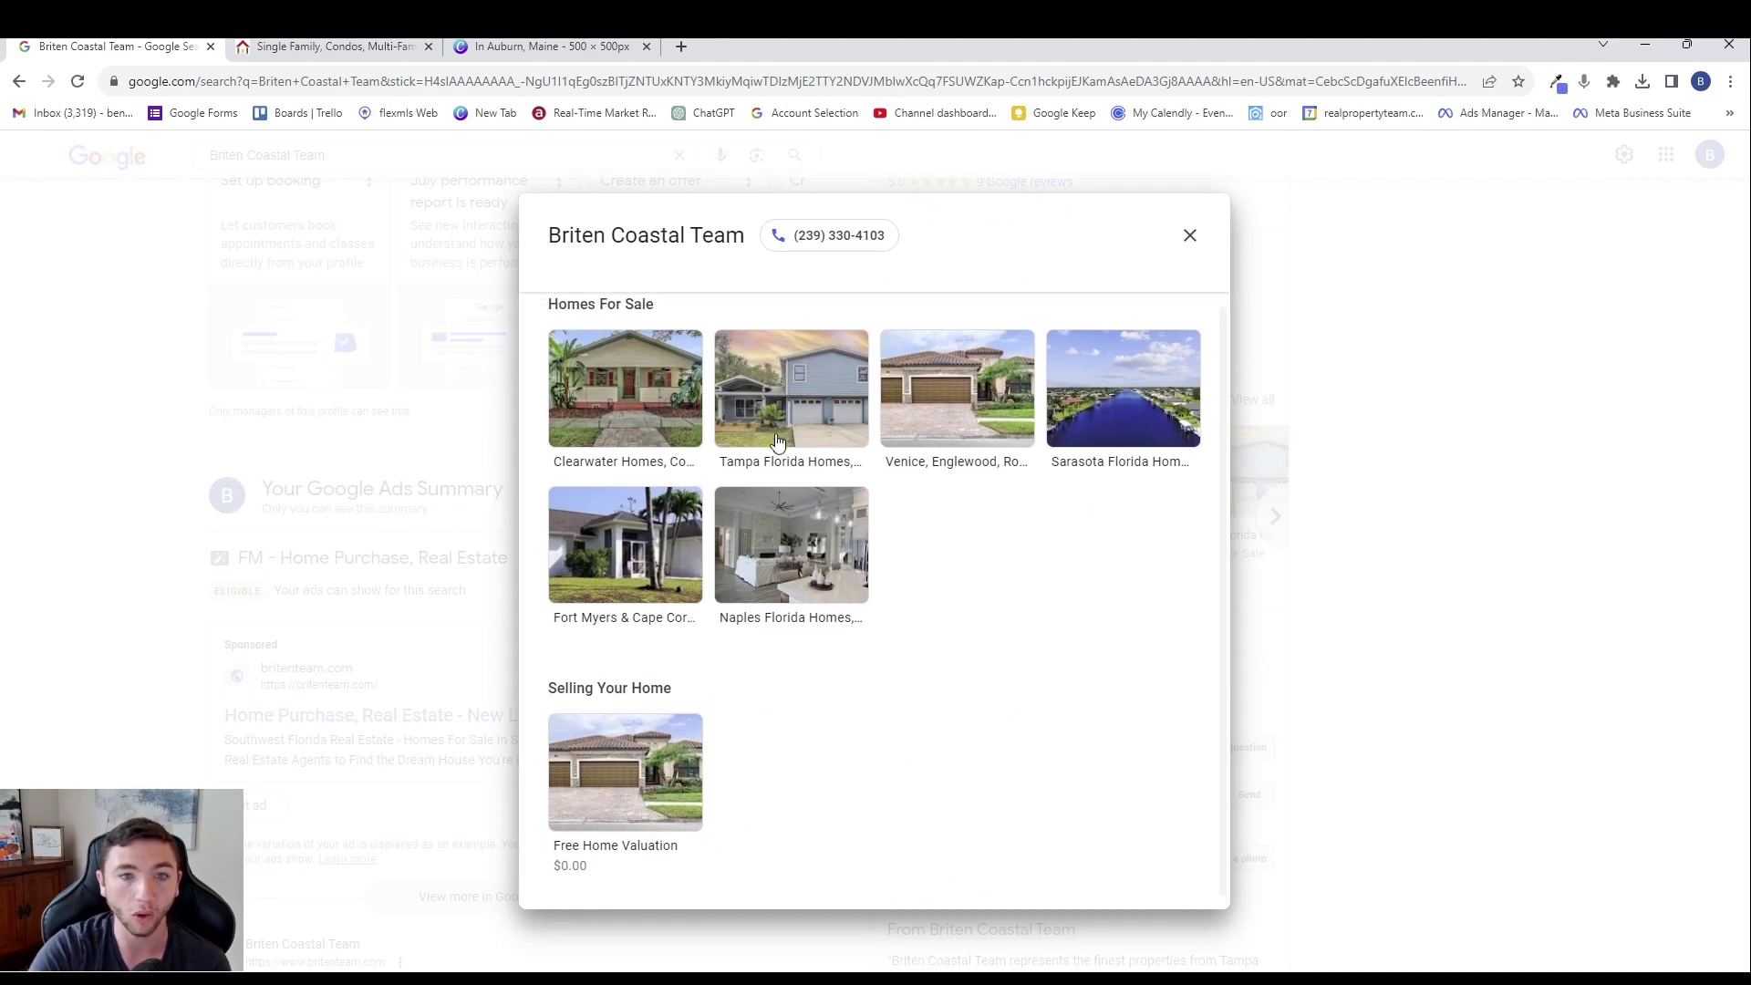
{"action": "scroll", "coordinate": [840, 515], "scroll_direction": "down", "scroll_amount": 1}
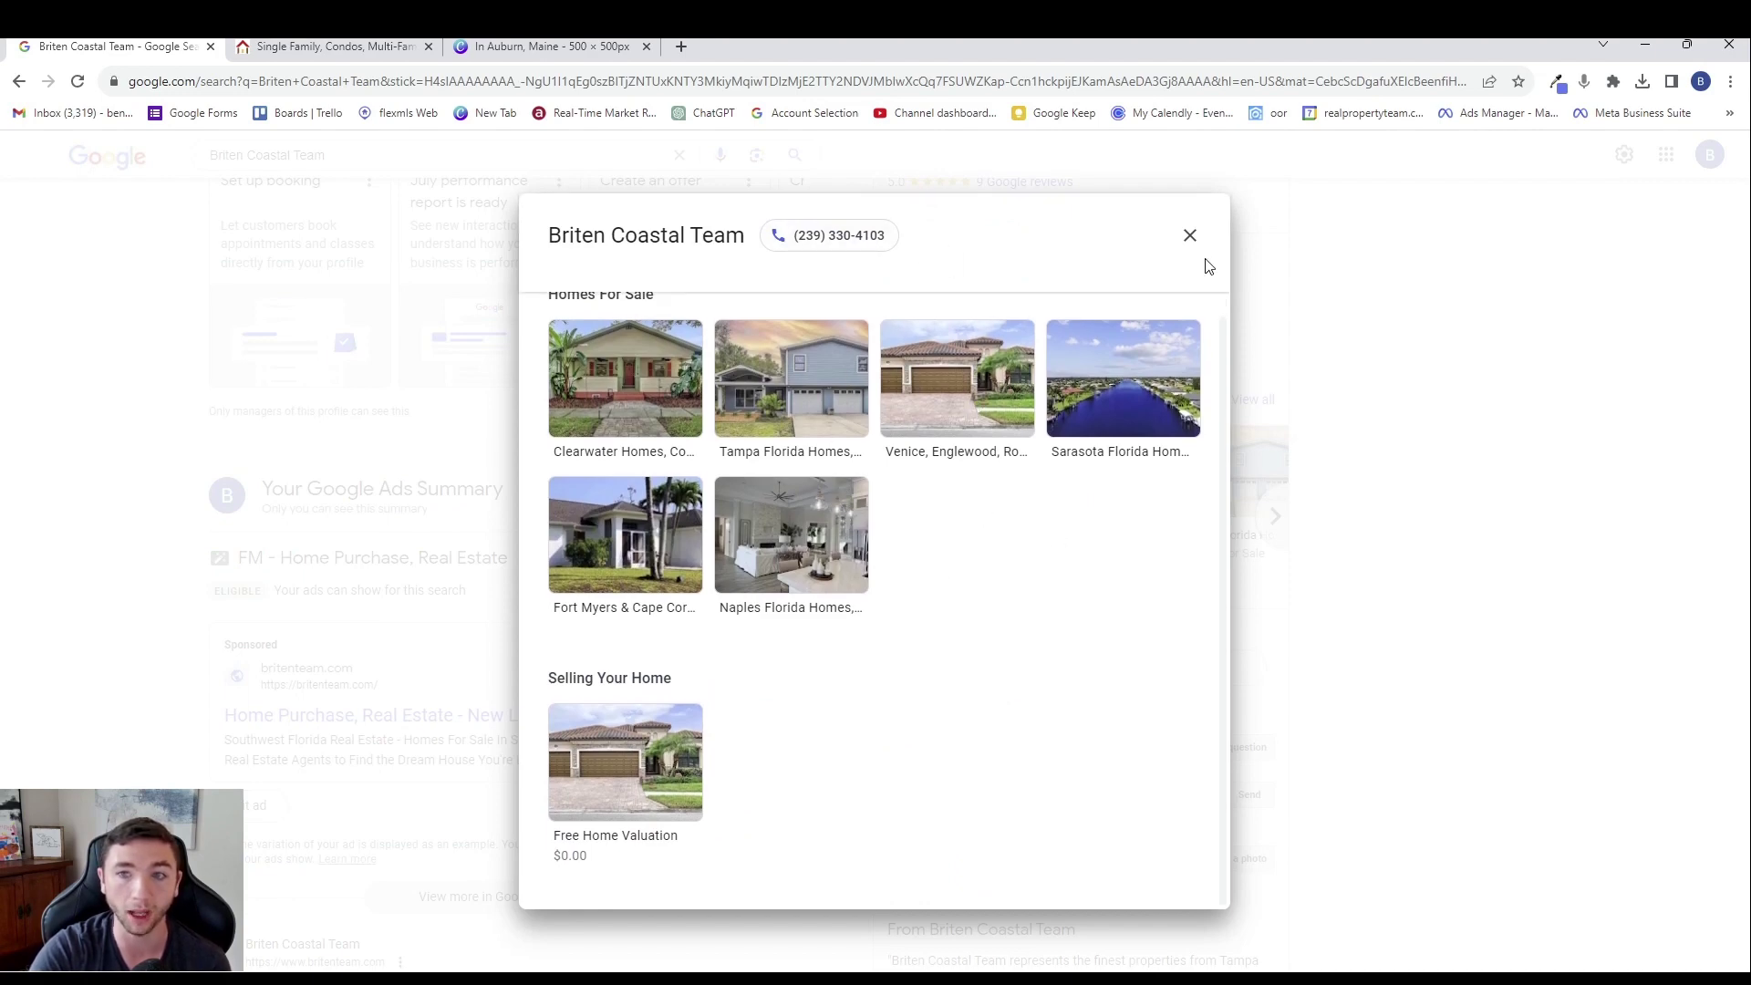
{"action": "left_click", "coordinate": [1190, 236]}
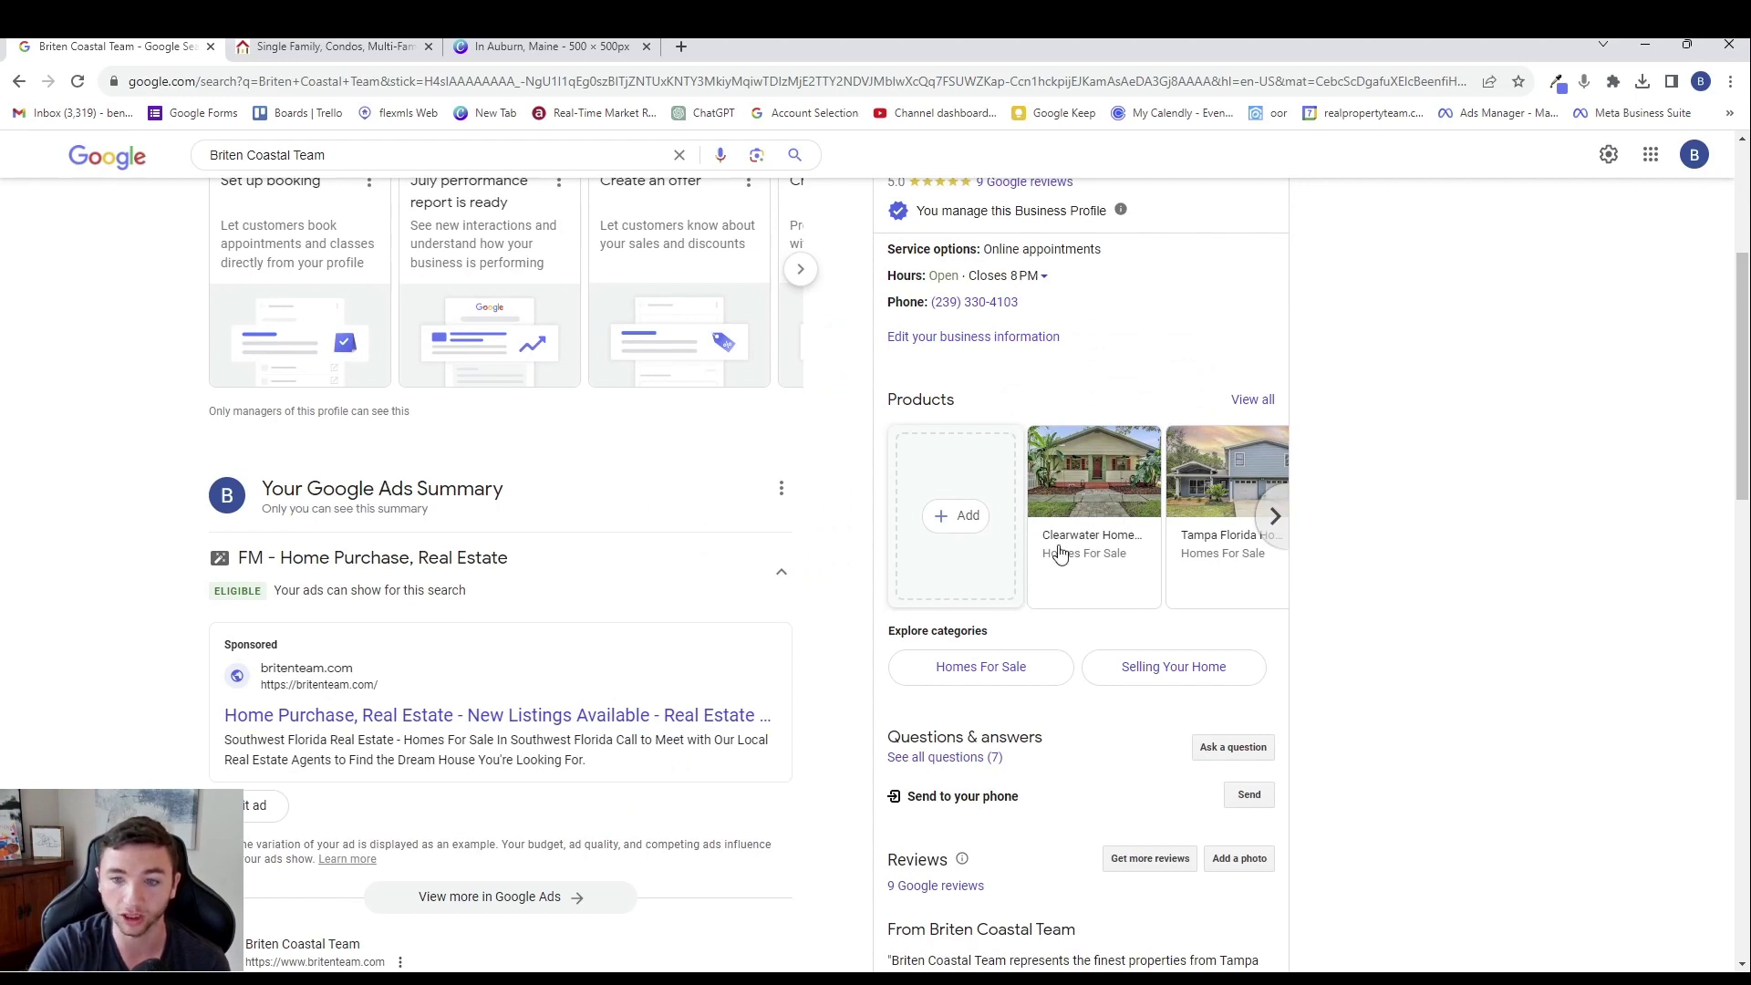
- View the Tampa Florida homes product and its linked listing page, returning to the business profile
{"action": "left_click", "coordinate": [1224, 488]}
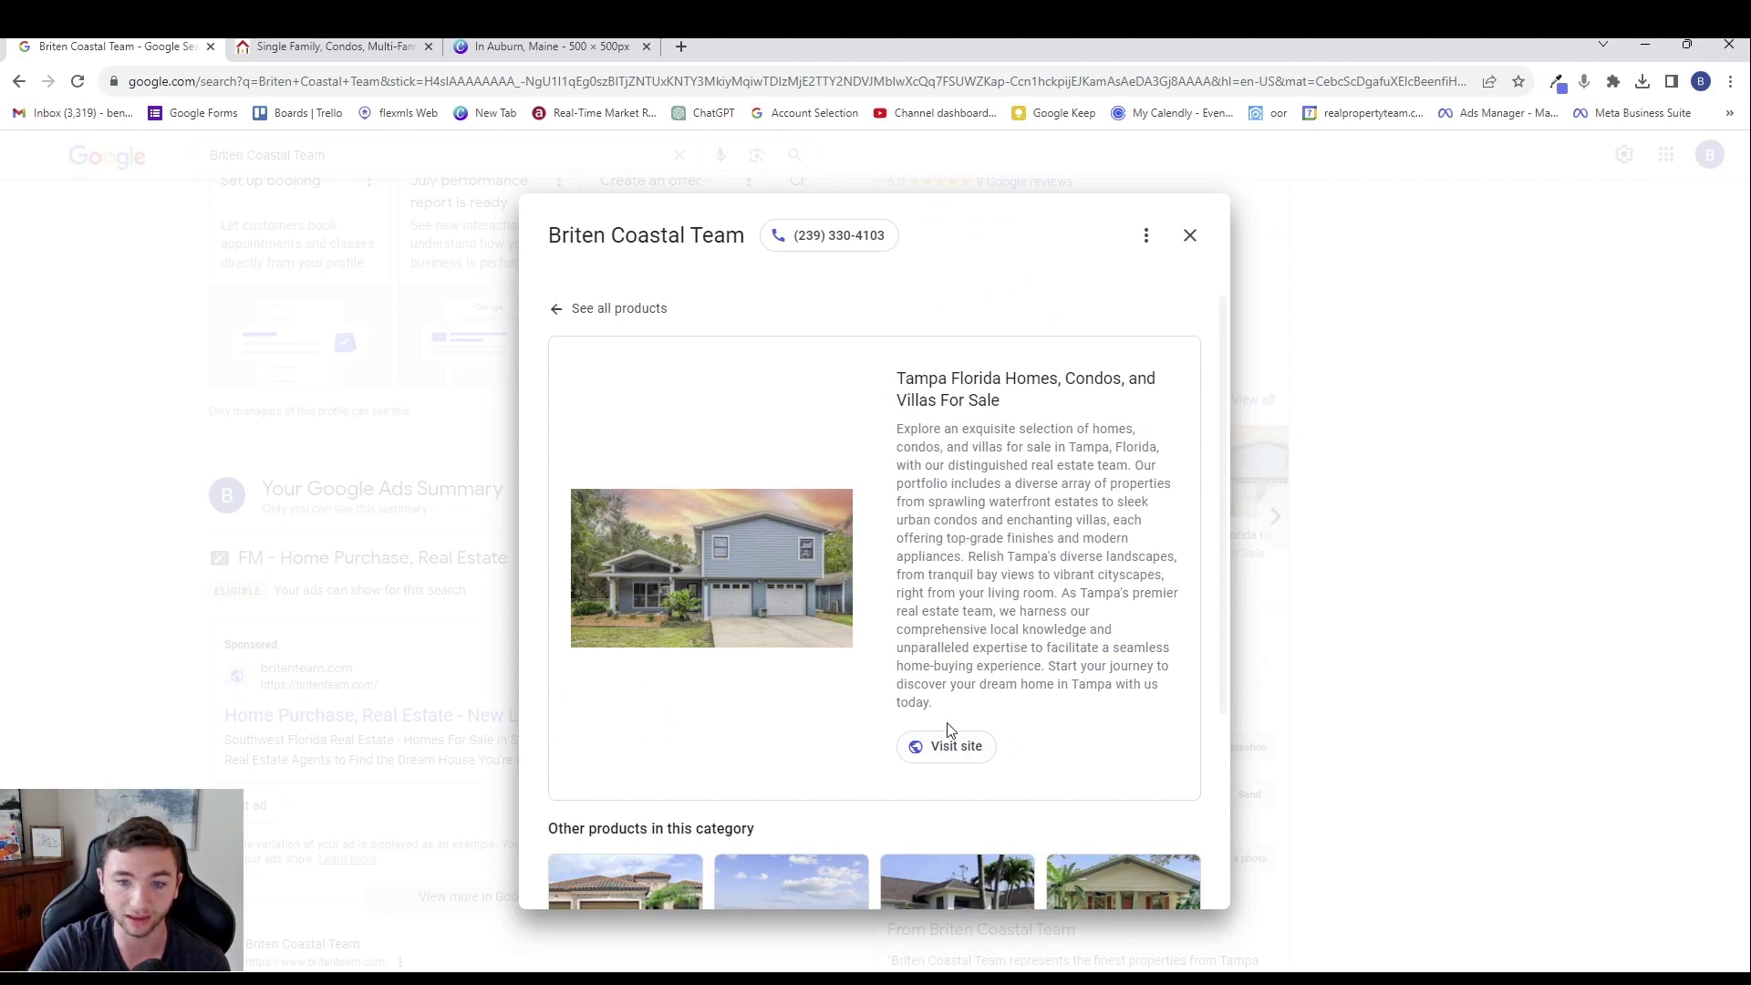
{"action": "left_click", "coordinate": [966, 749]}
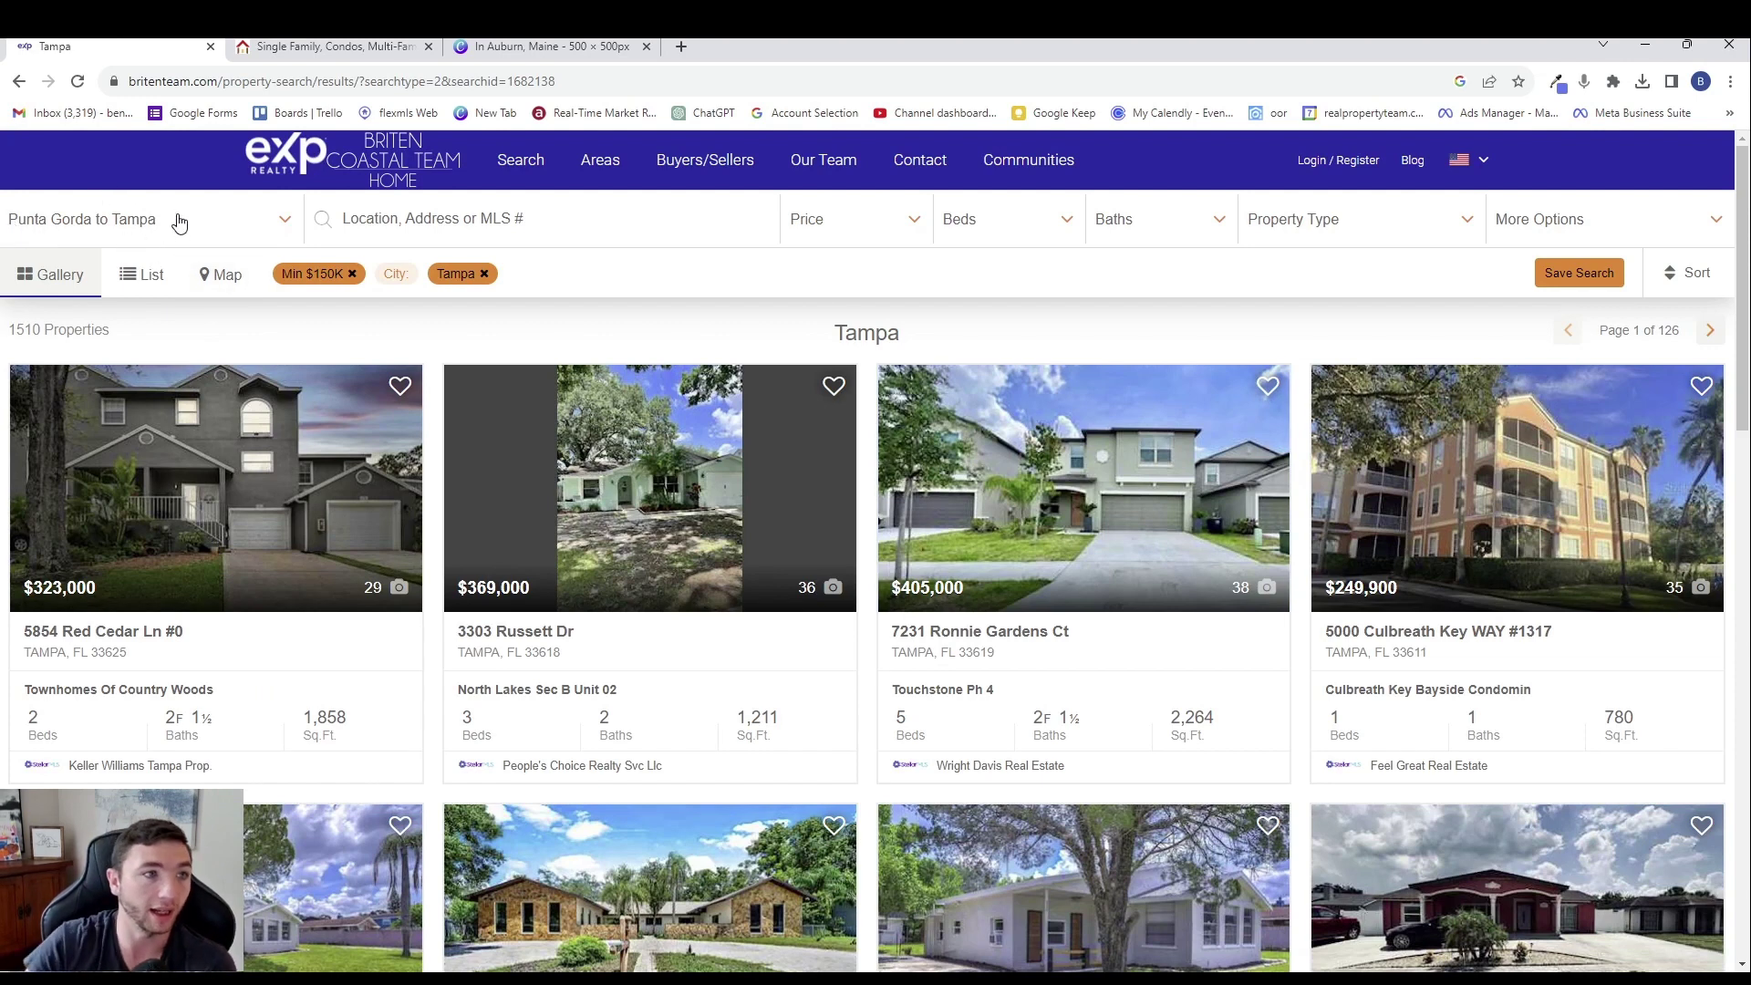
{"action": "left_click", "coordinate": [18, 81]}
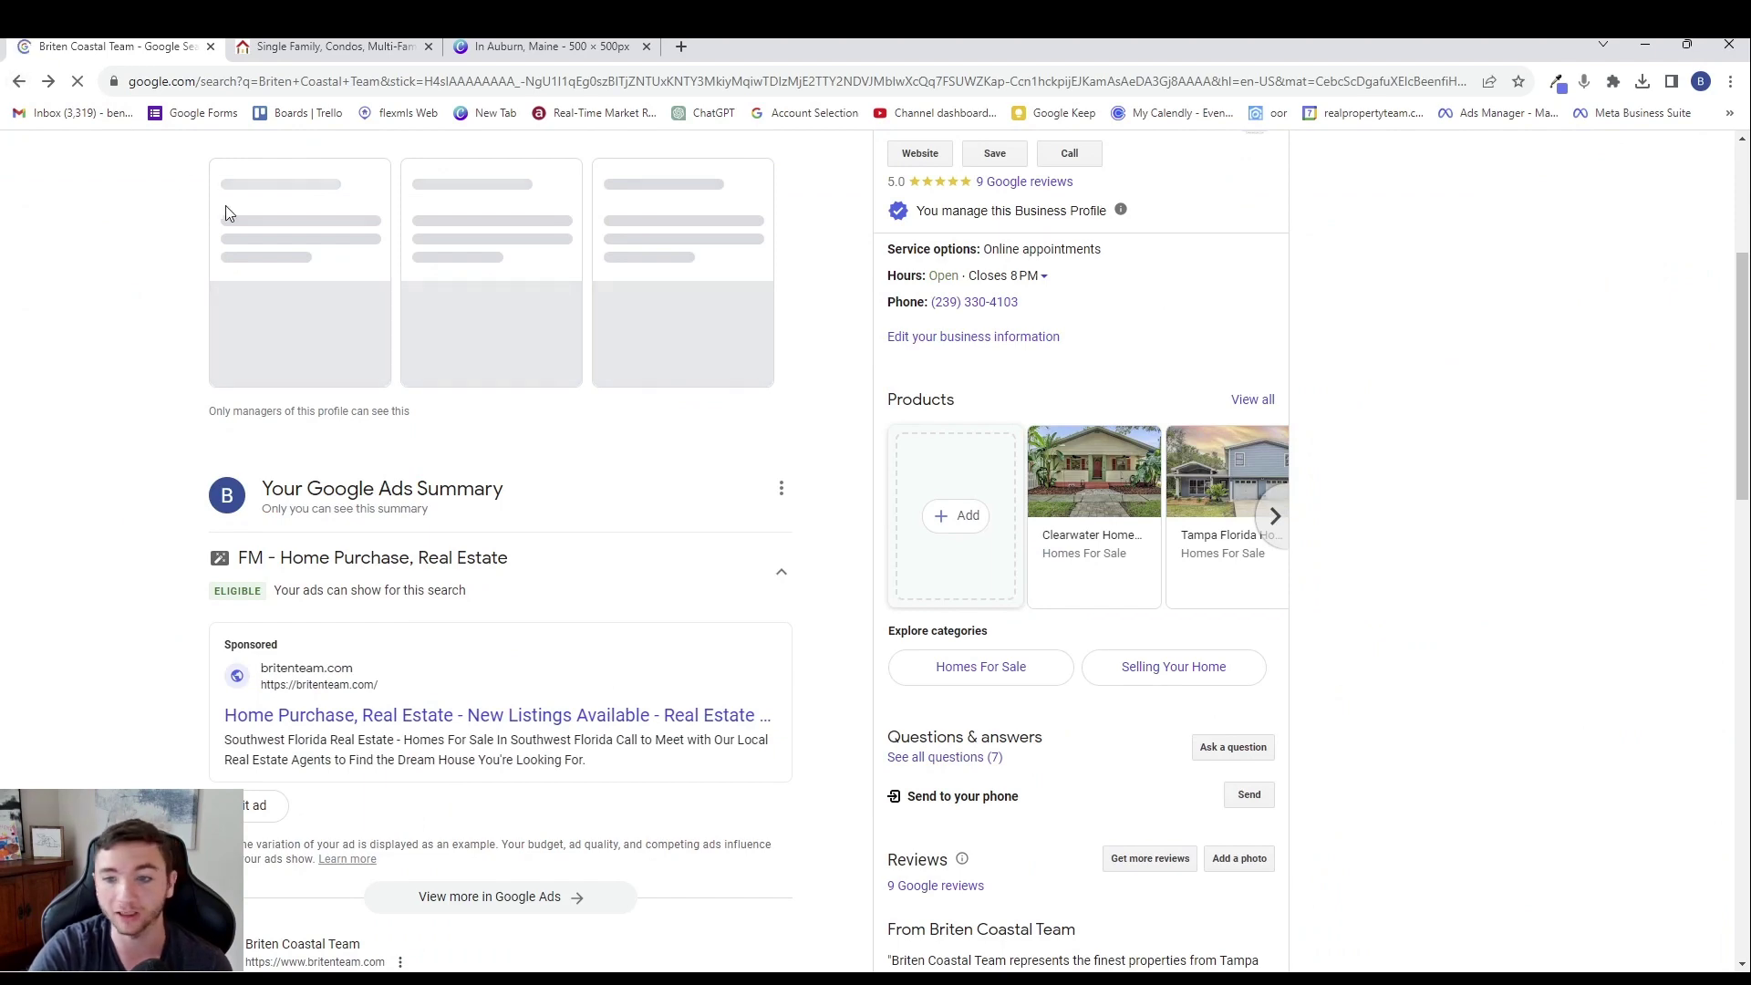
{"action": "left_click", "coordinate": [1185, 484]}
{"action": "left_click", "coordinate": [1191, 237]}
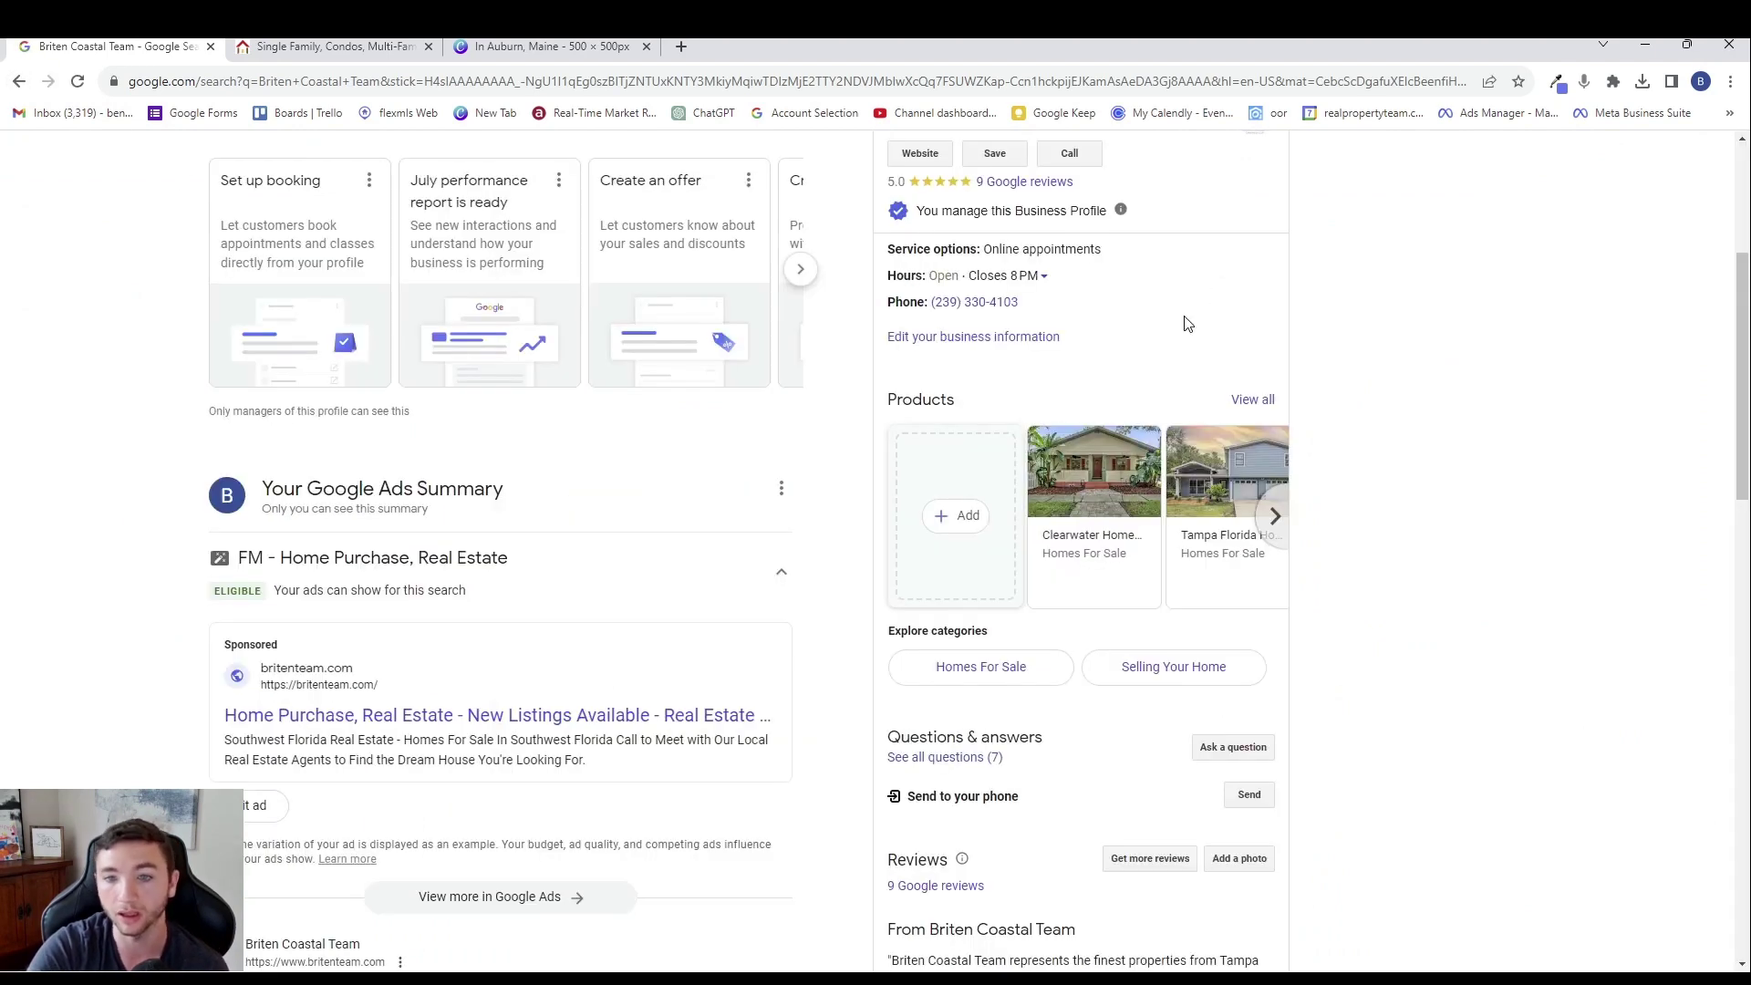
- View the Venice, Englewood, Rotonda West product, its related products and its linked listing page, returning to the business profile
{"action": "left_click", "coordinate": [1275, 515]}
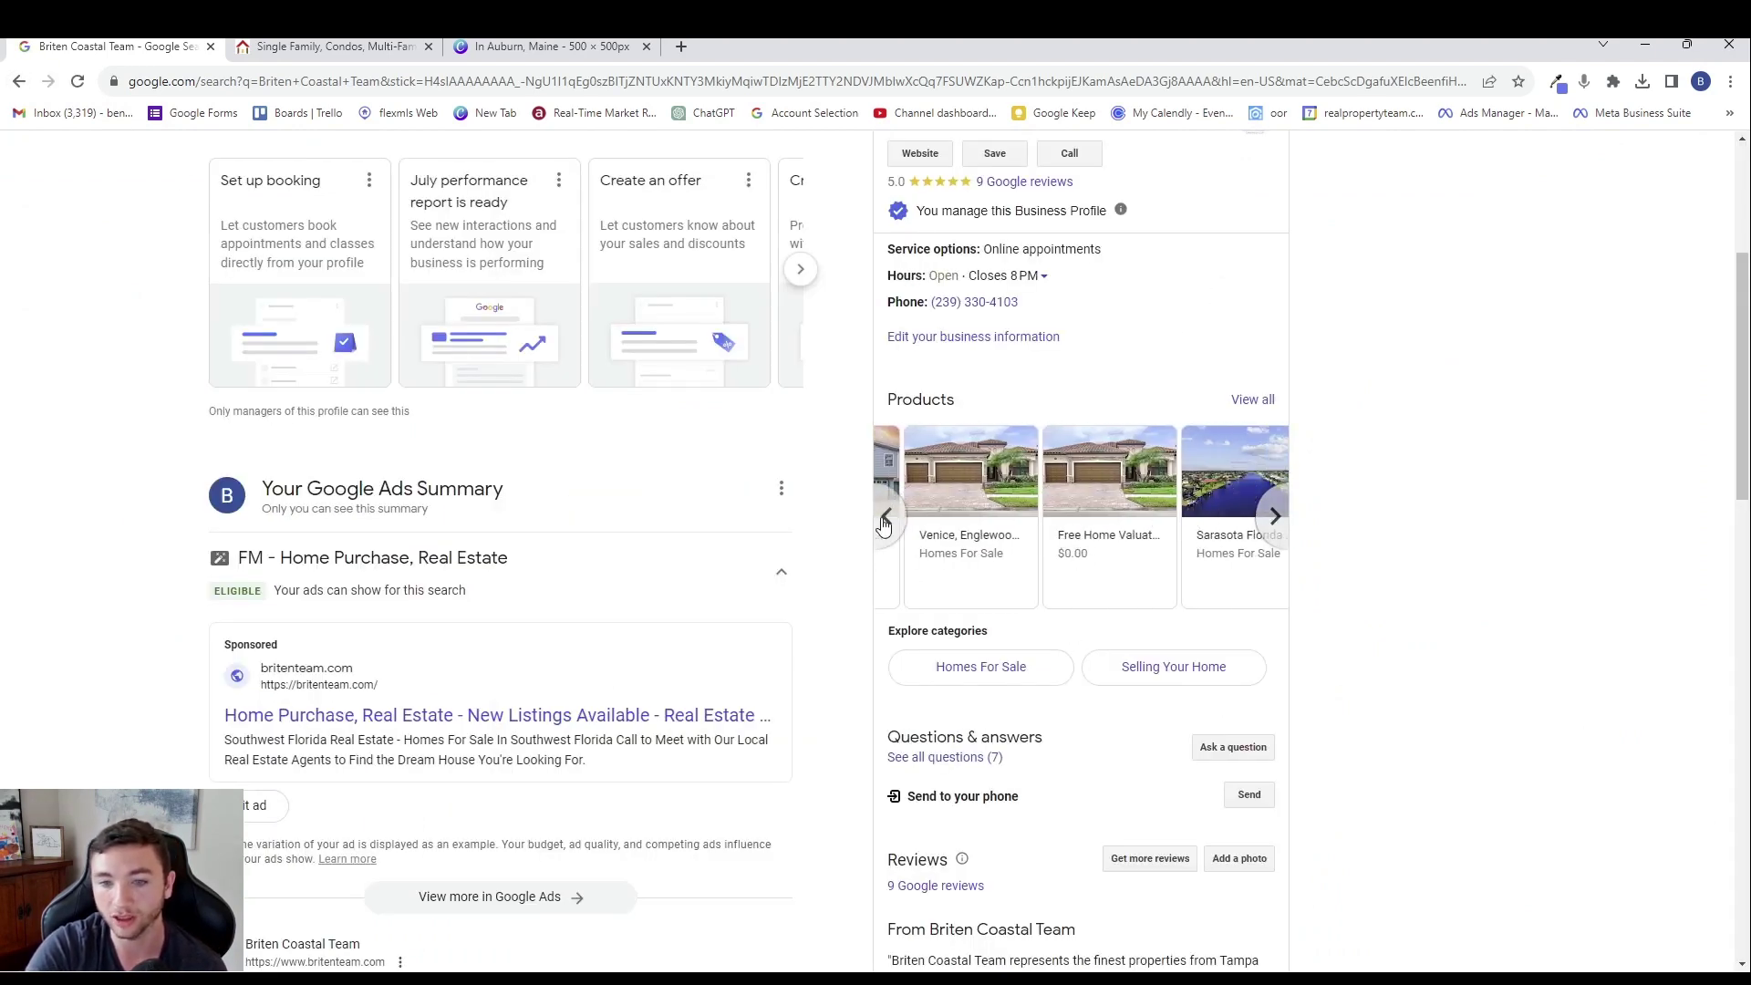
{"action": "left_click", "coordinate": [989, 522]}
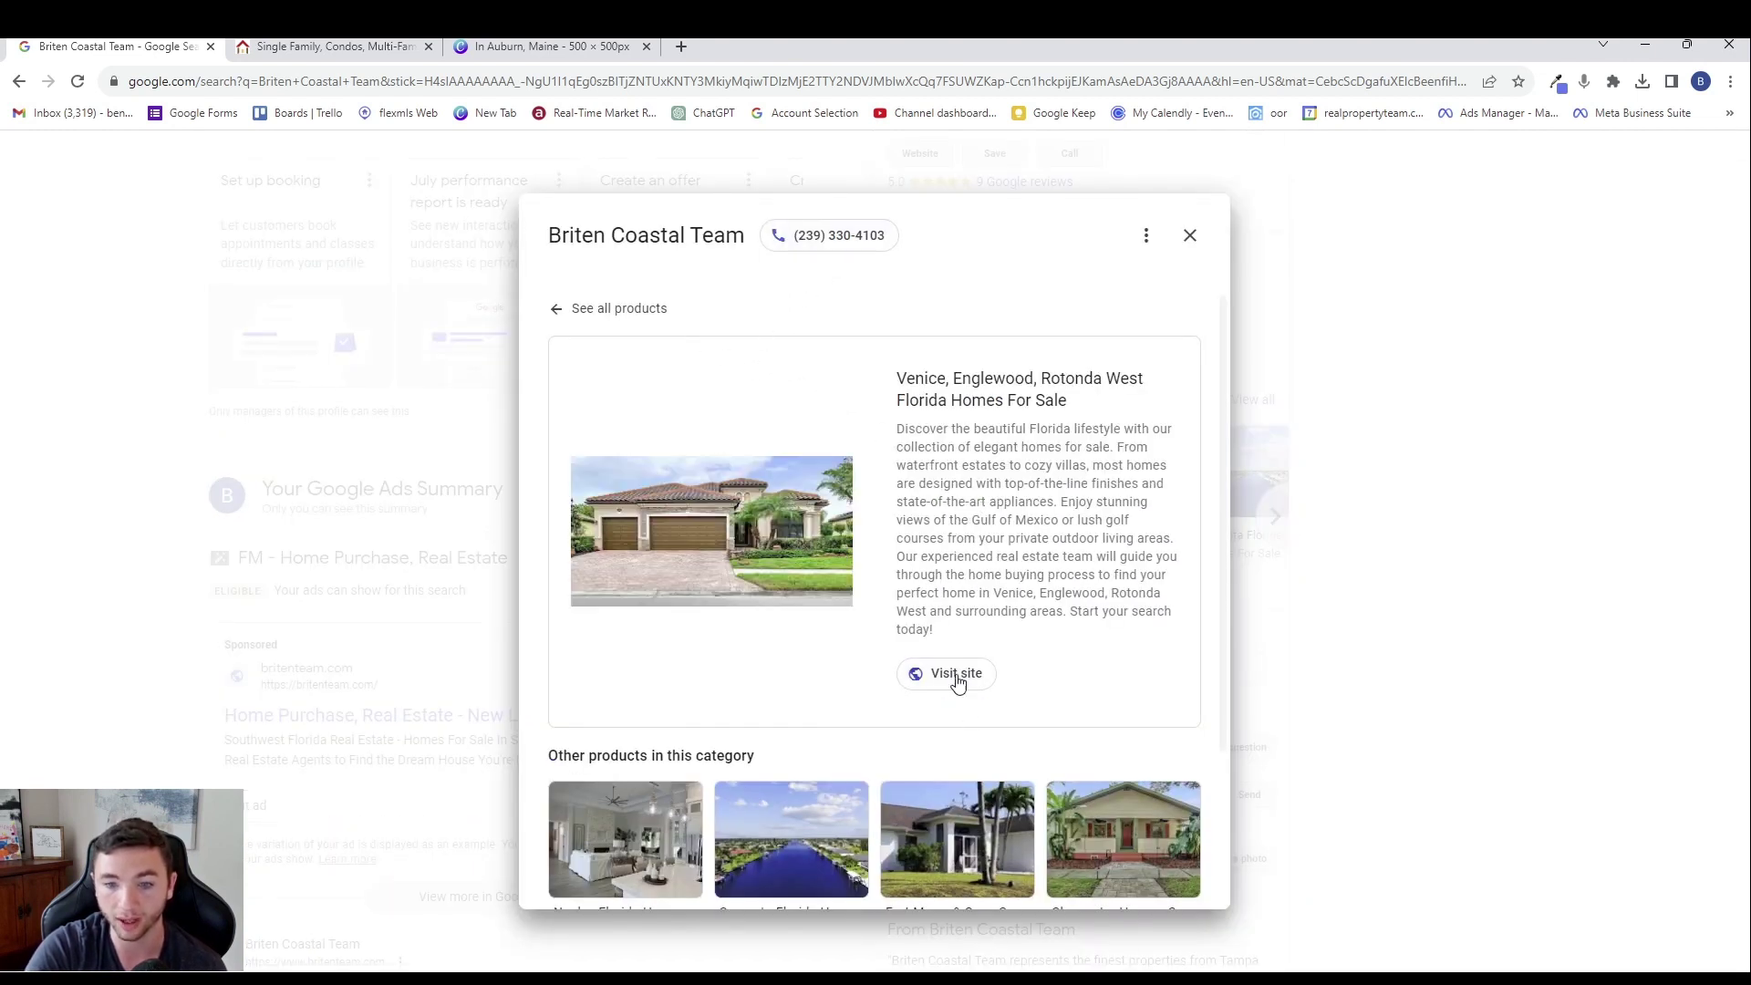
{"action": "scroll", "coordinate": [914, 484], "scroll_direction": "down", "scroll_amount": 1}
{"action": "scroll", "coordinate": [914, 484], "scroll_direction": "down", "scroll_amount": 2}
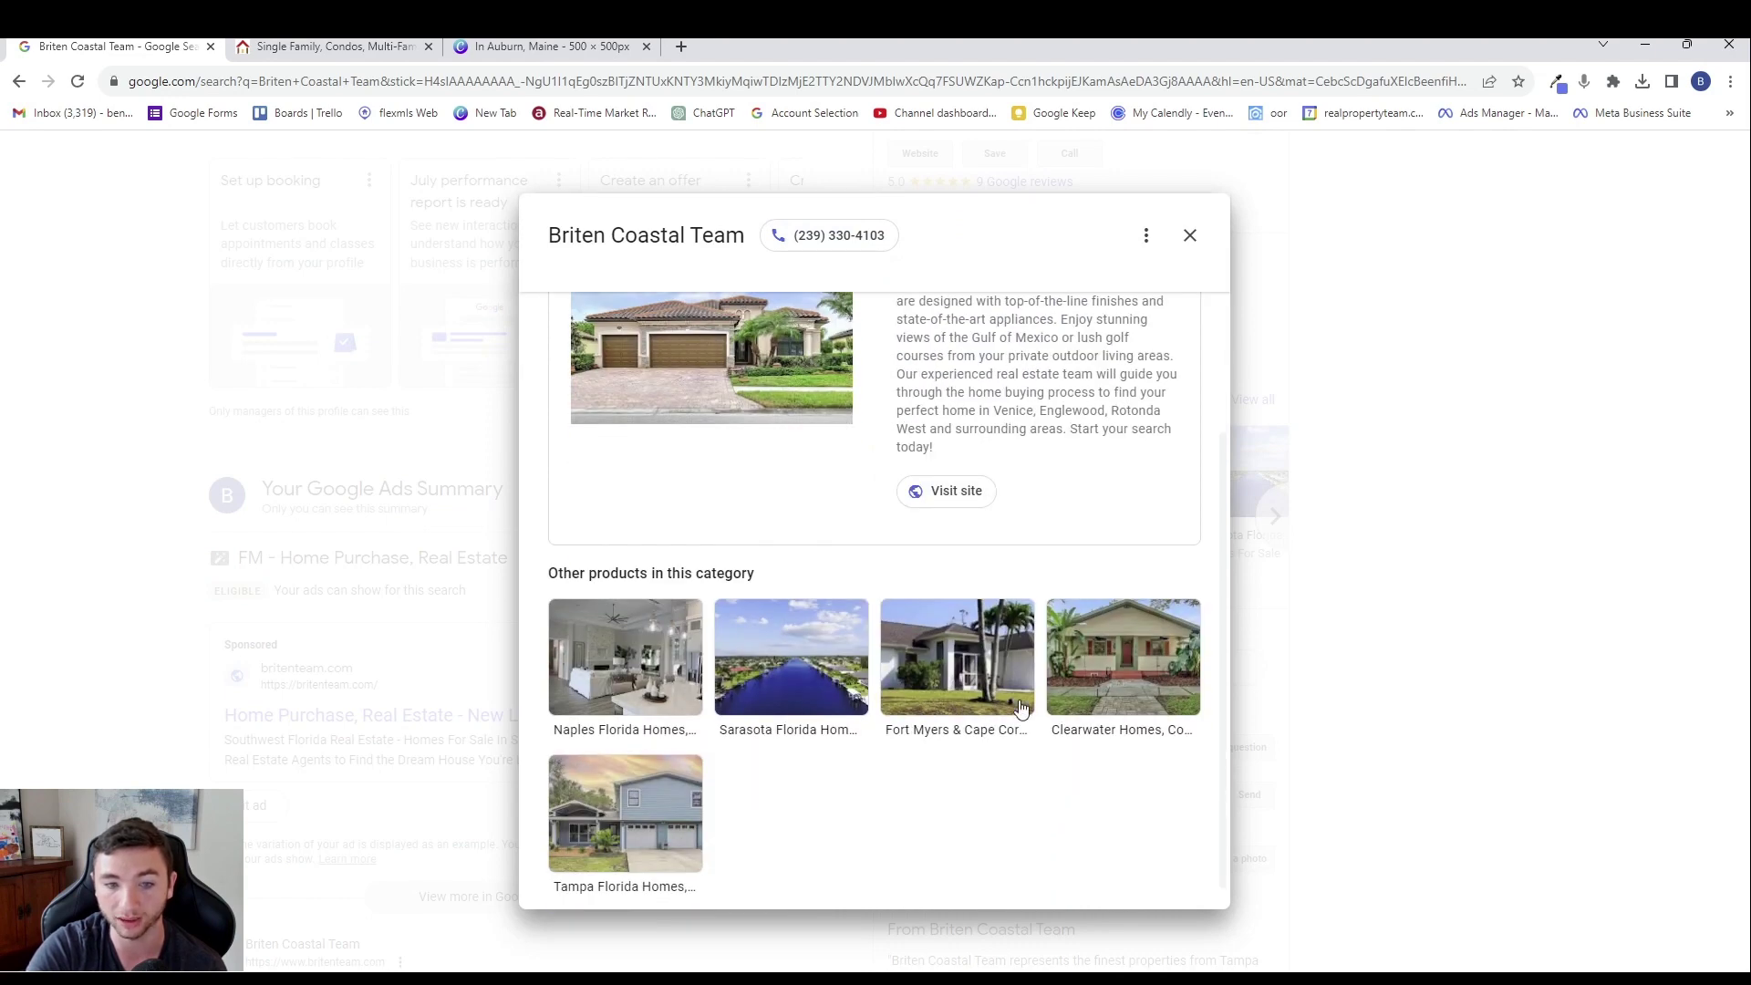
{"action": "scroll", "coordinate": [1102, 328], "scroll_direction": "up", "scroll_amount": 4}
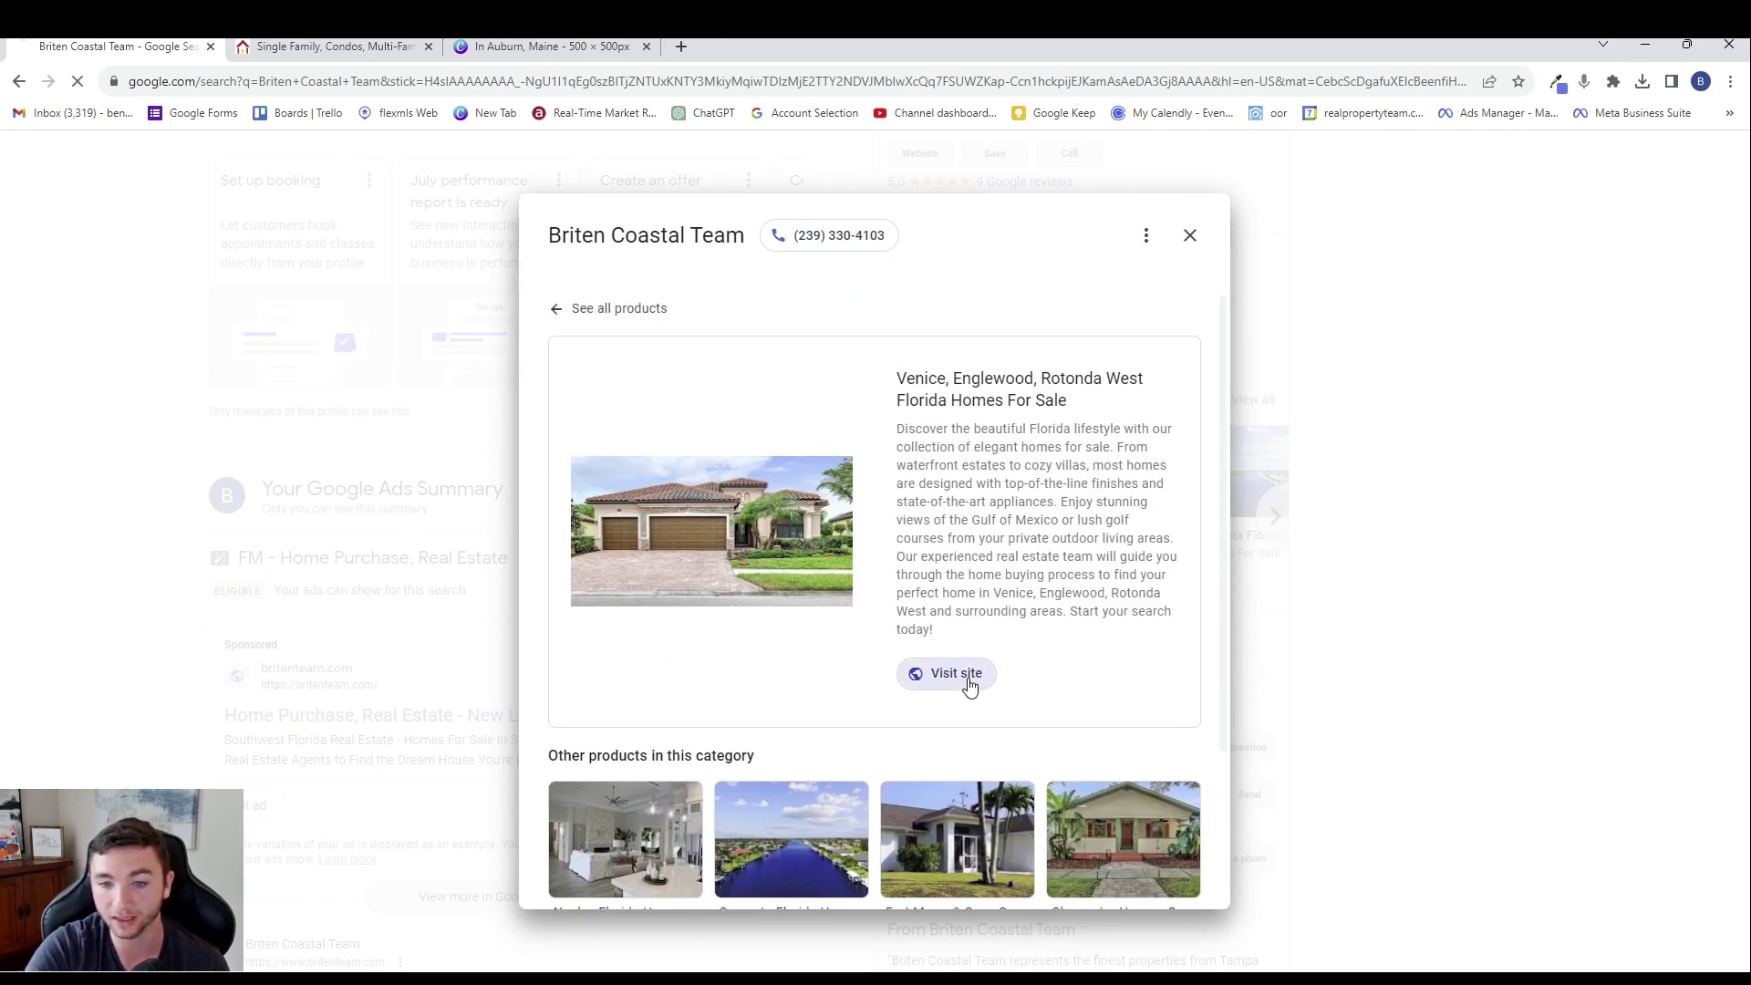
{"action": "left_click", "coordinate": [969, 682]}
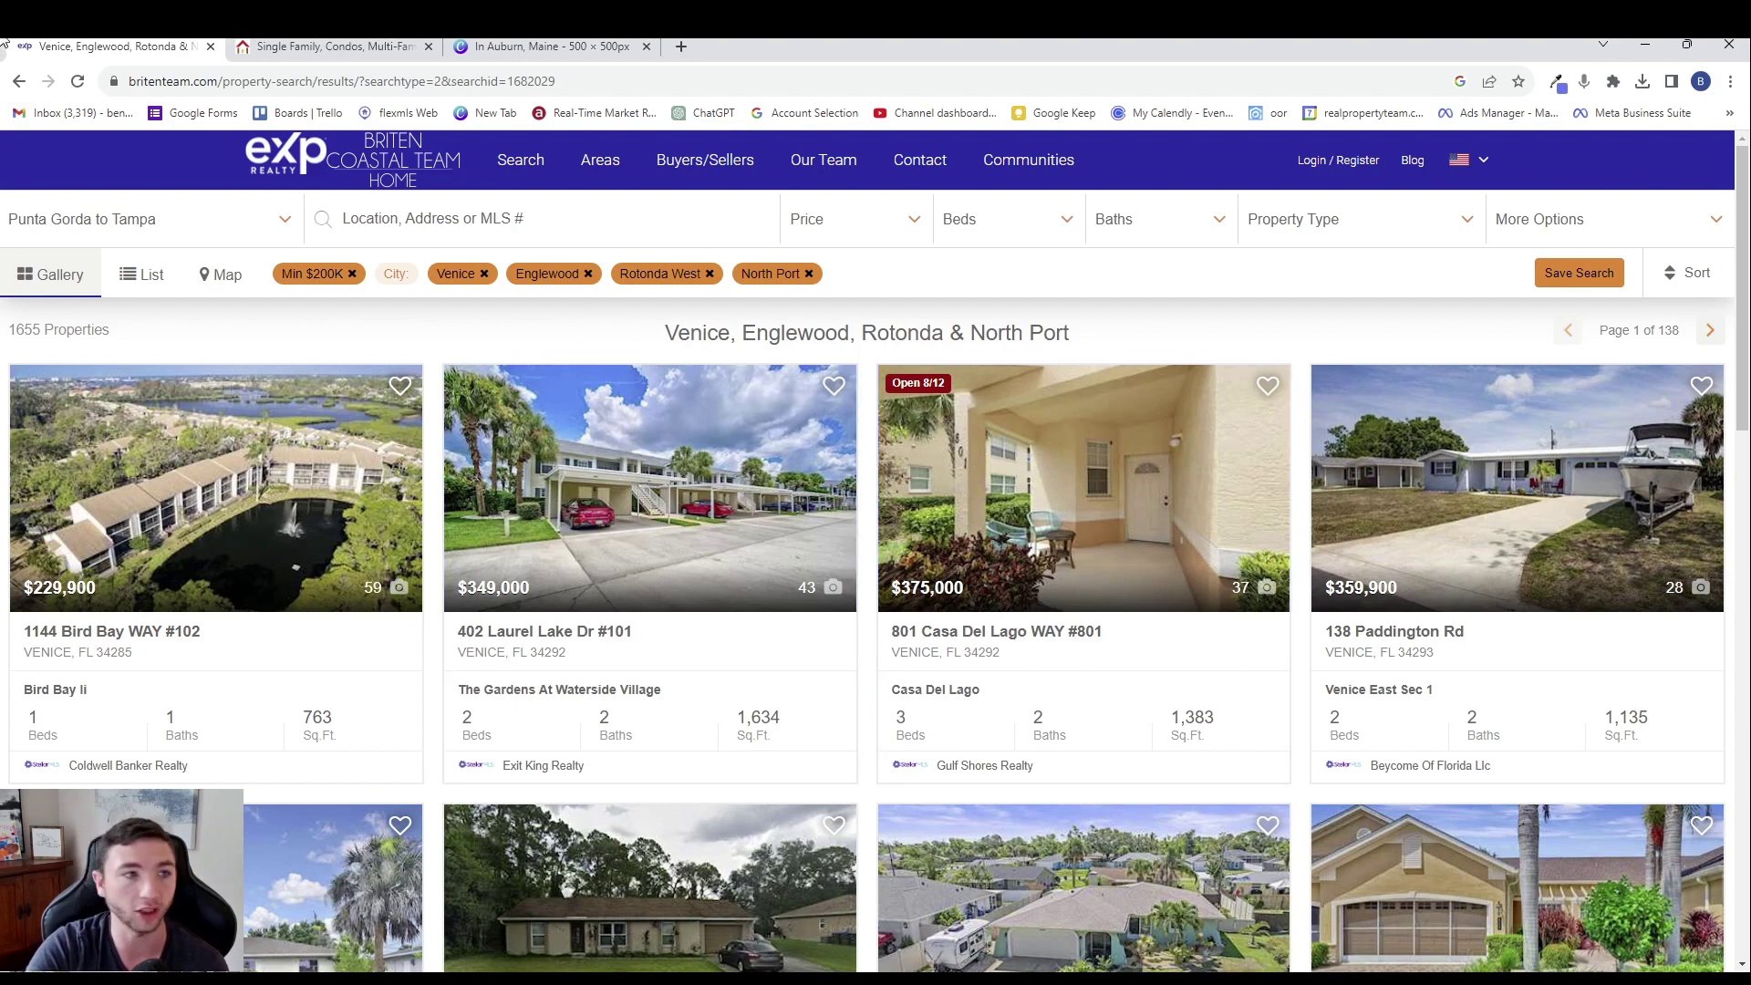
{"action": "left_click", "coordinate": [18, 80]}
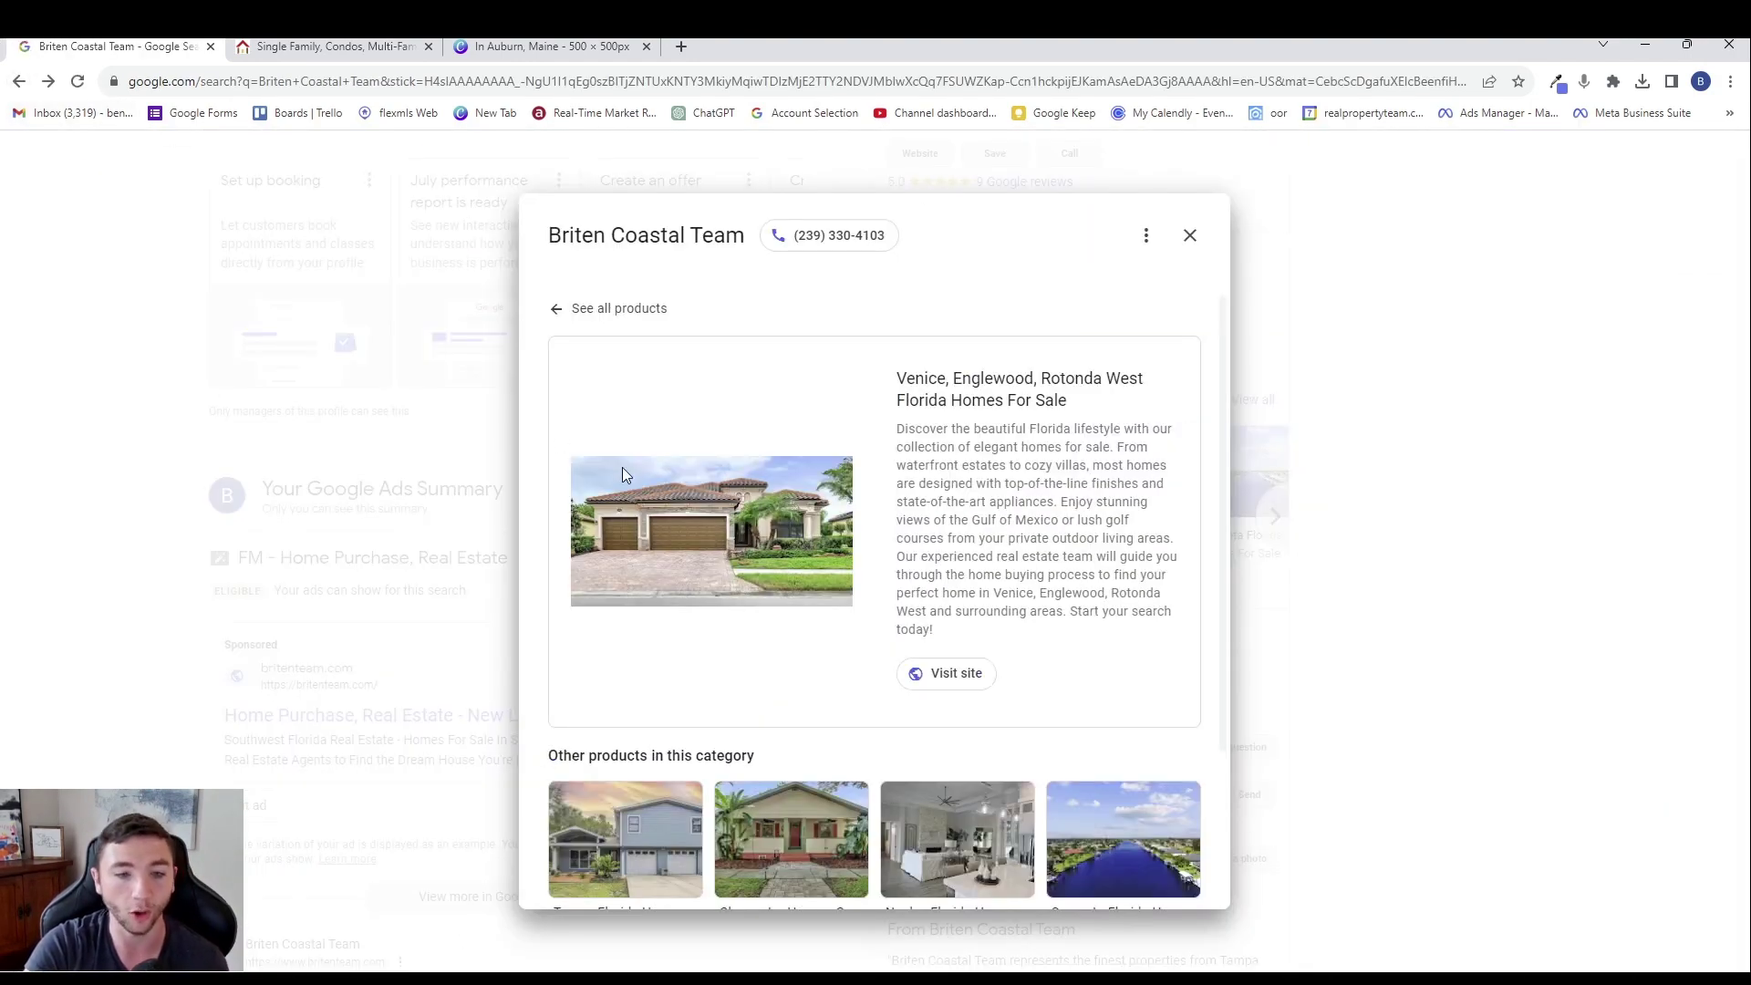
{"action": "left_click", "coordinate": [1188, 236]}
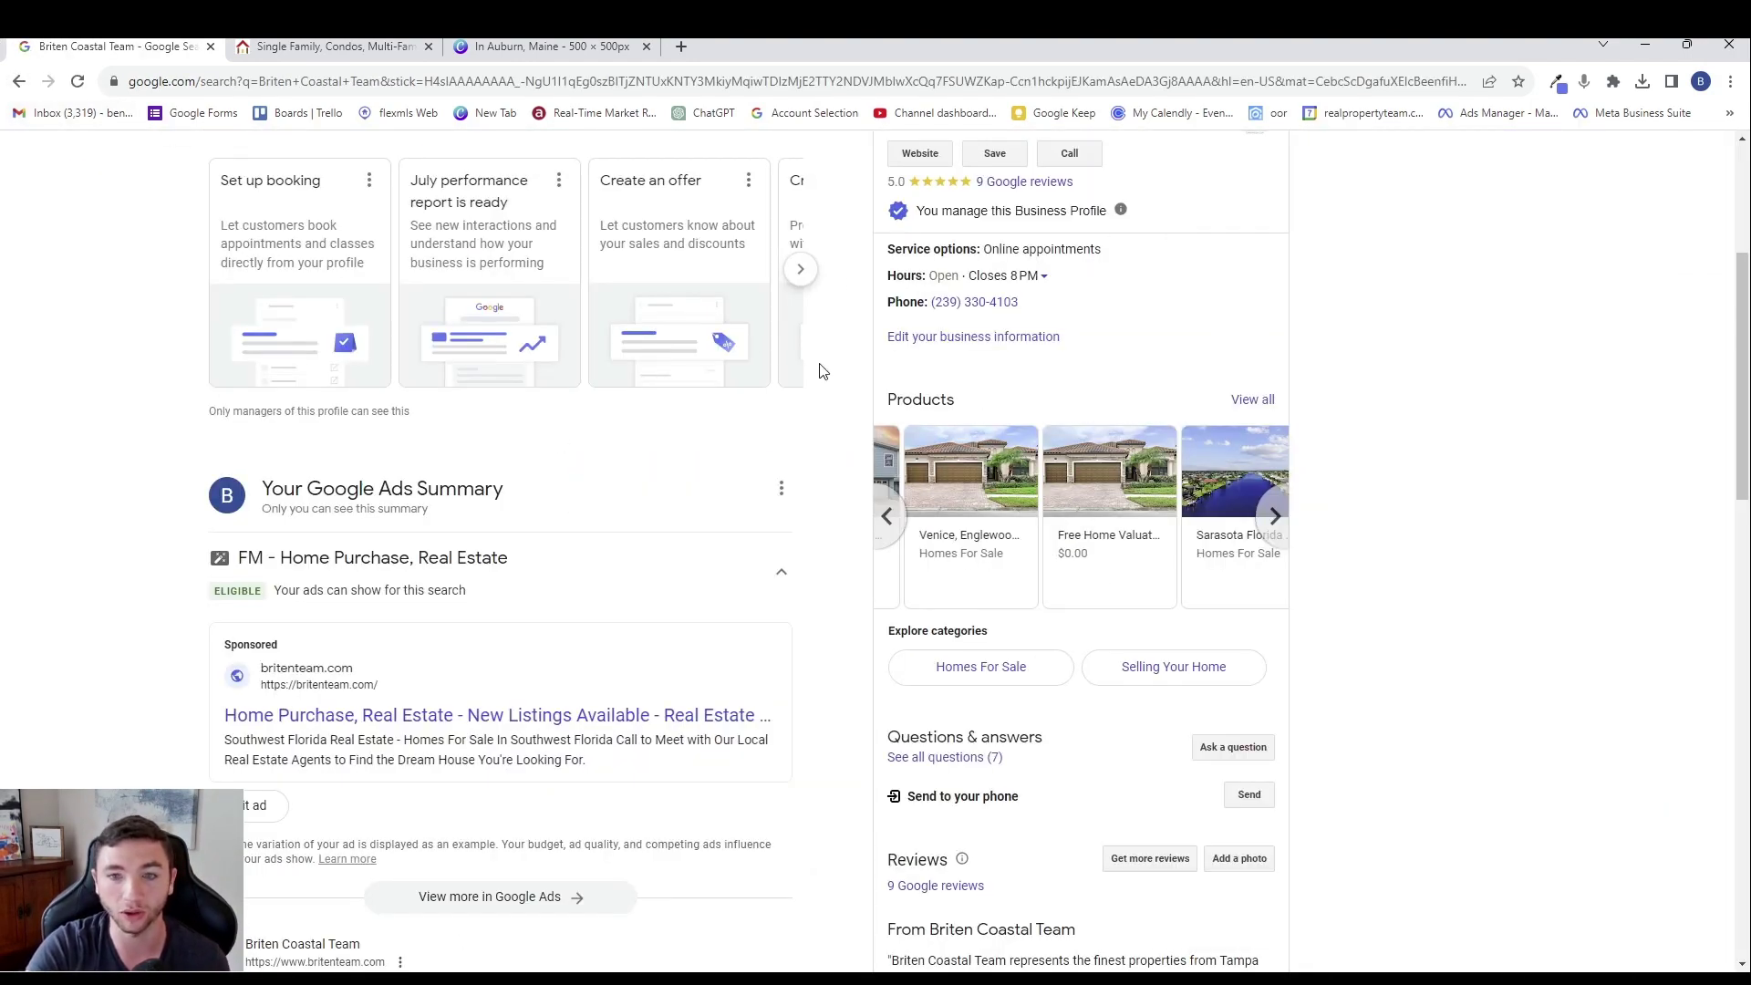
{"action": "scroll", "coordinate": [816, 360], "scroll_direction": "up", "scroll_amount": 4}
{"action": "scroll", "coordinate": [862, 374], "scroll_direction": "down", "scroll_amount": 1}
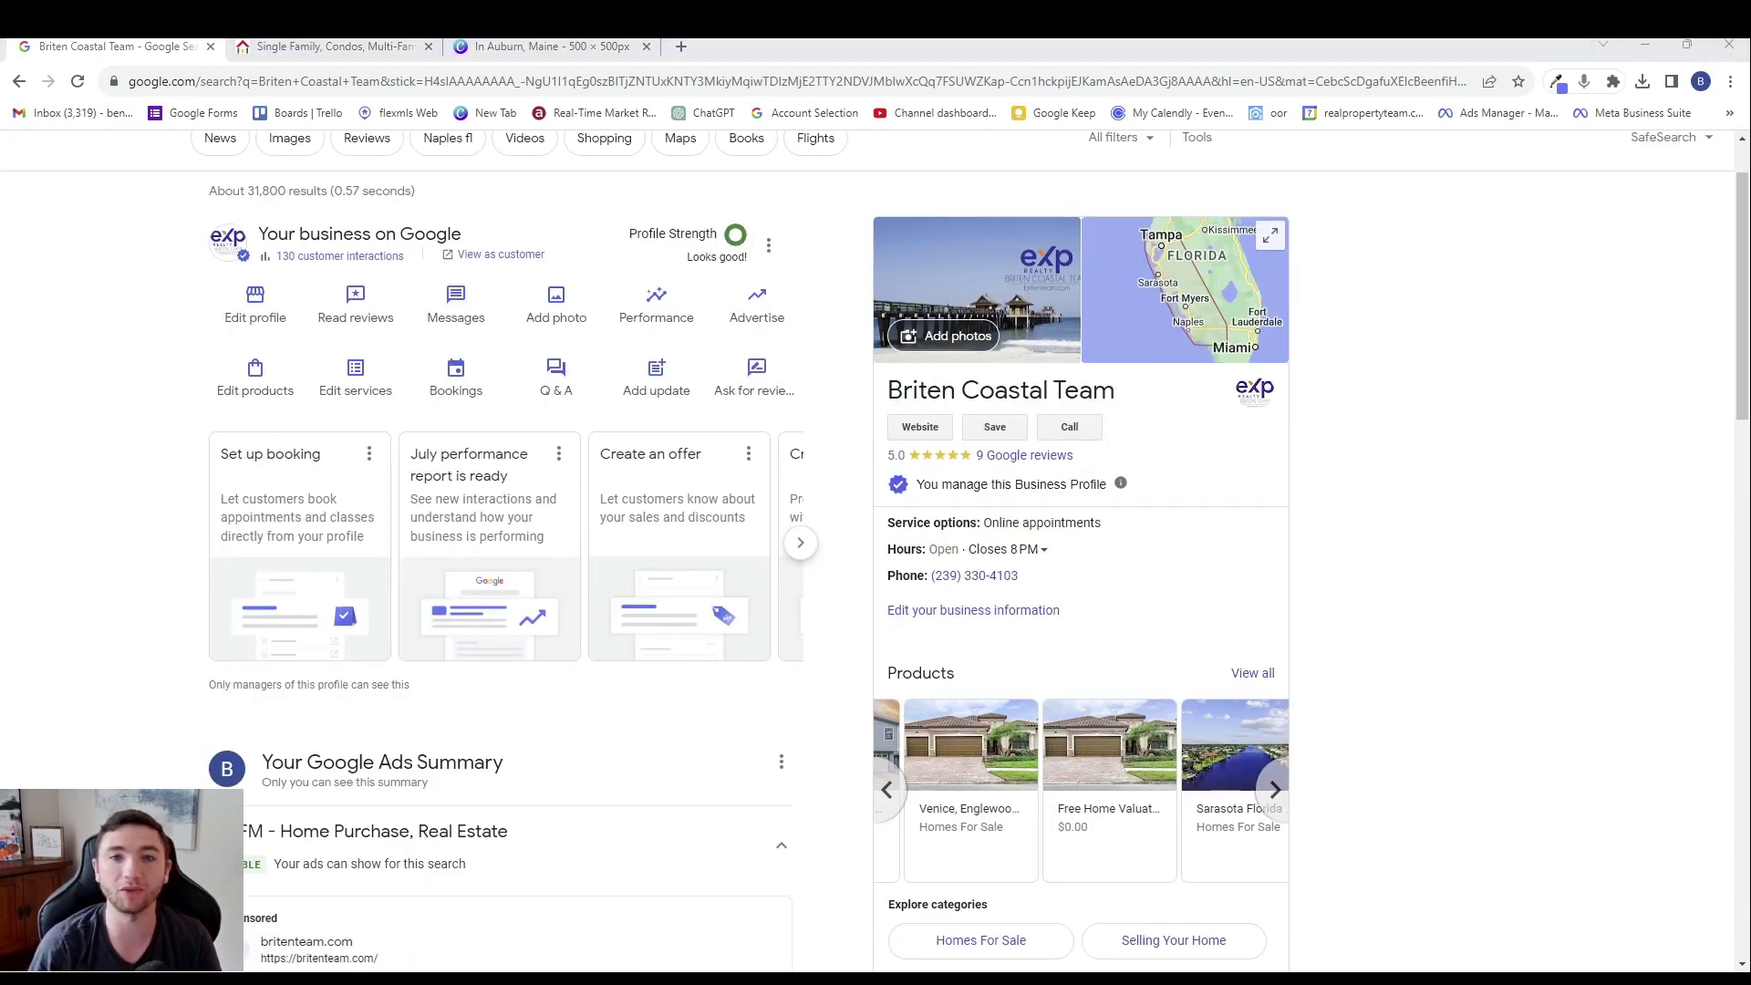